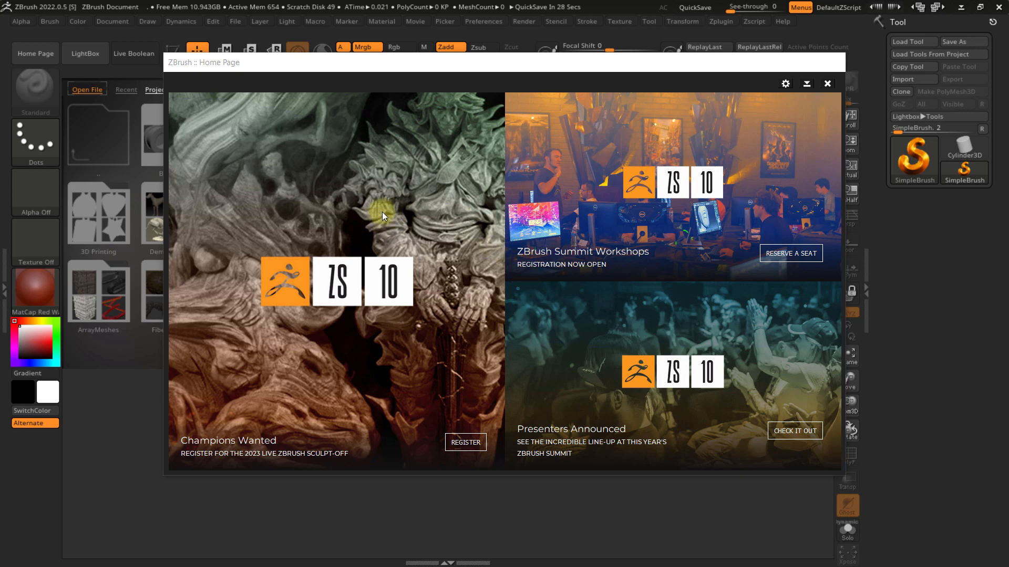
- Close the Home Page window and browse the project thumbnails in LightBox
drag(610, 66, 586, 78)
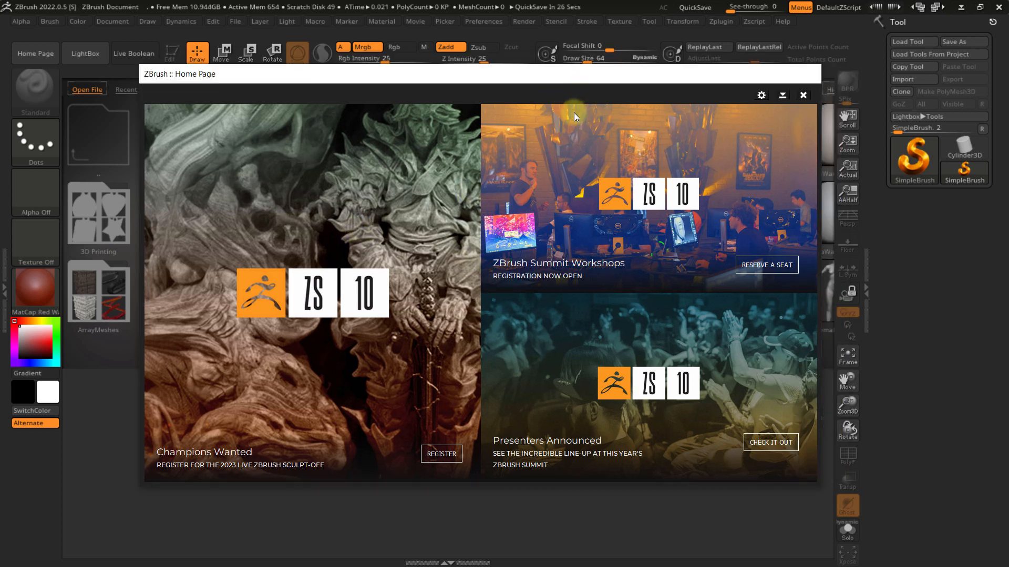
click(804, 96)
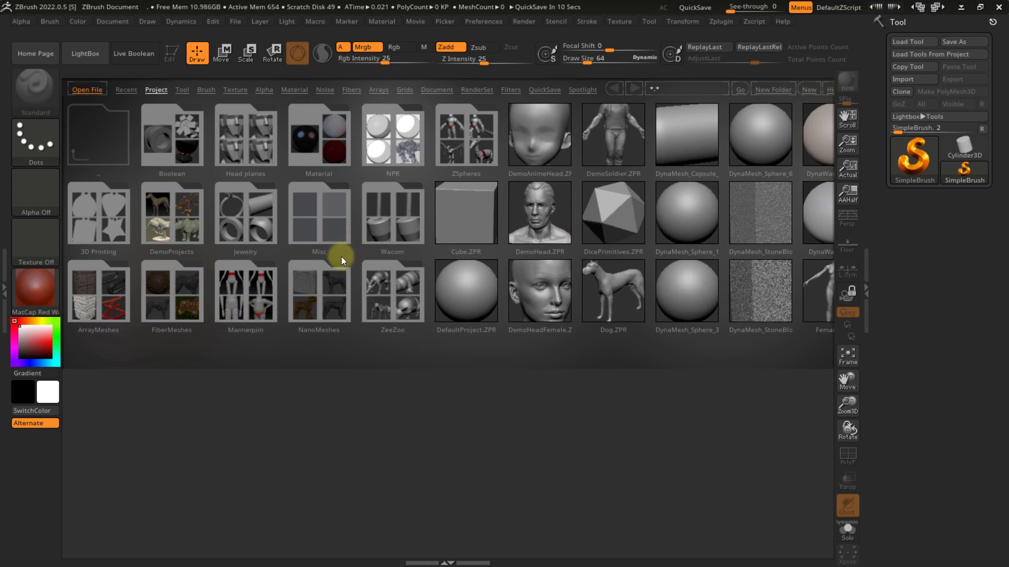
drag(548, 190, 310, 210)
drag(225, 212, 518, 216)
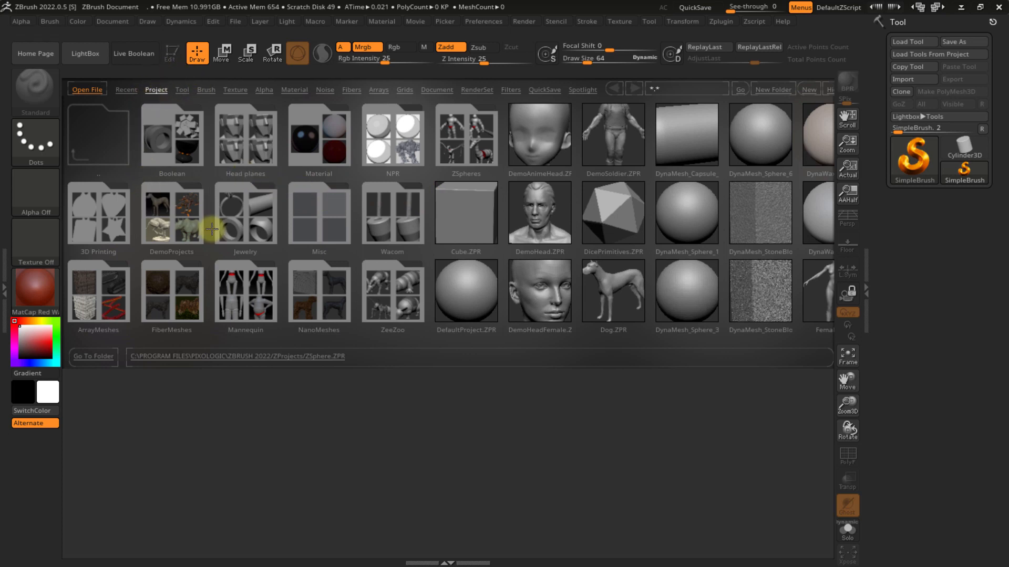
- Hide the LightBox browser and show it again, repeating the toggle several times
click(86, 57)
click(87, 55)
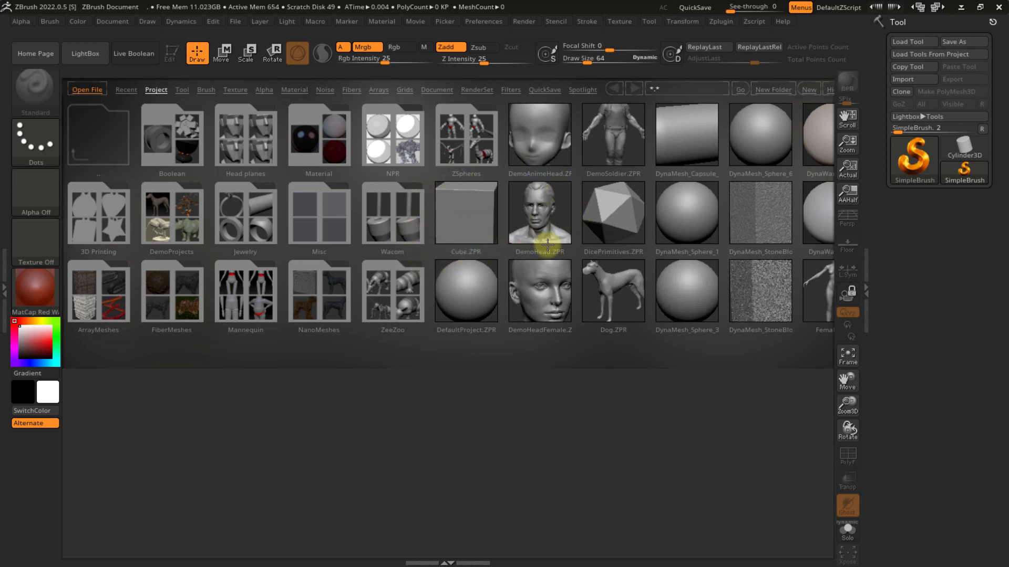
key(comma)
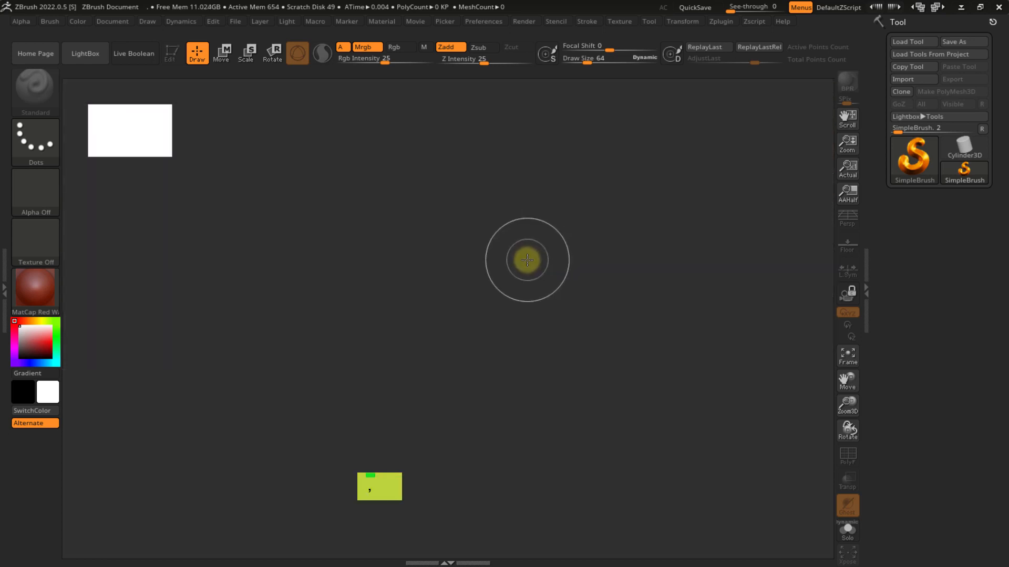
key(comma)
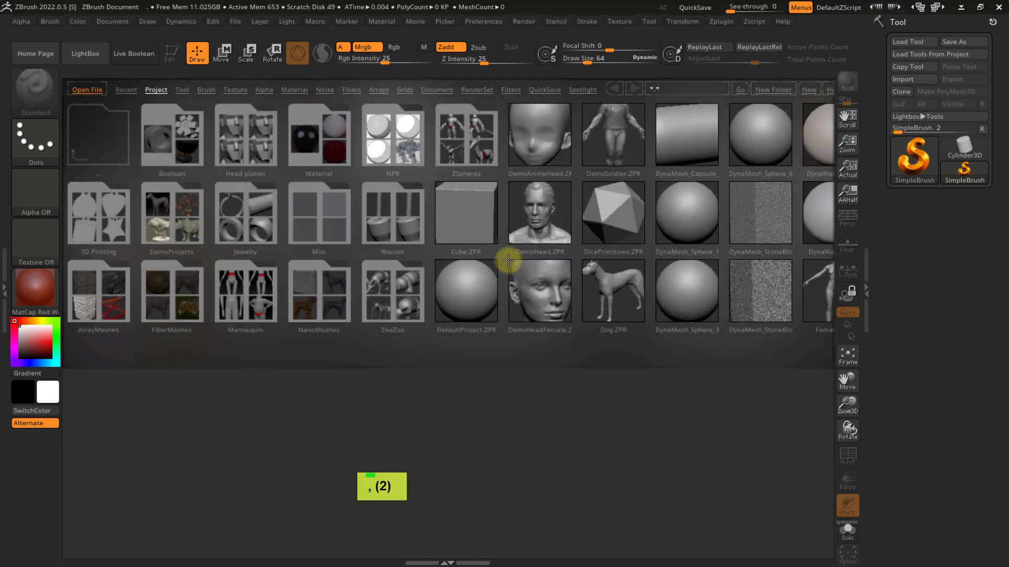
key(comma)
key(comma)
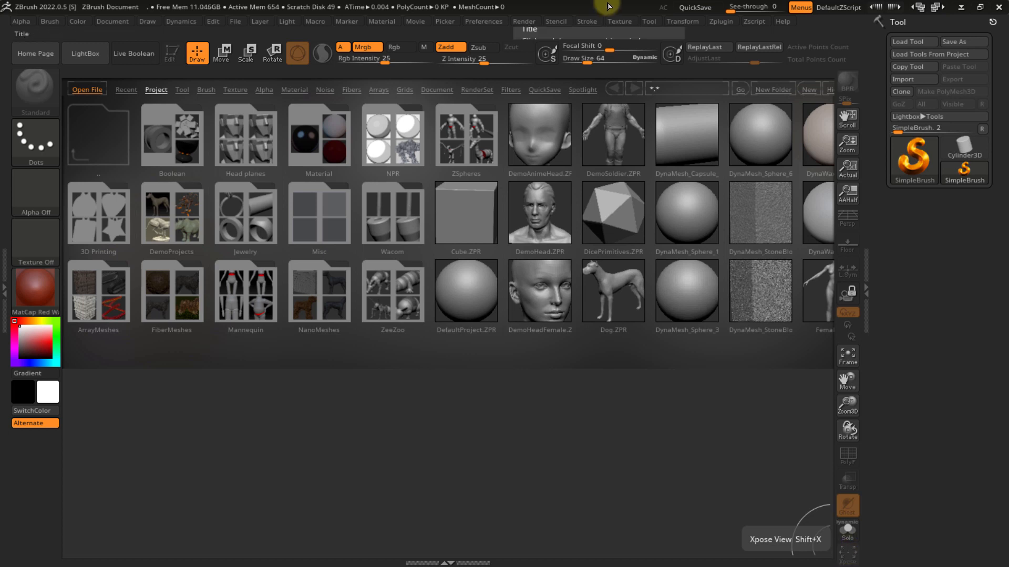
- Look at the Interface section of the program preferences
click(477, 24)
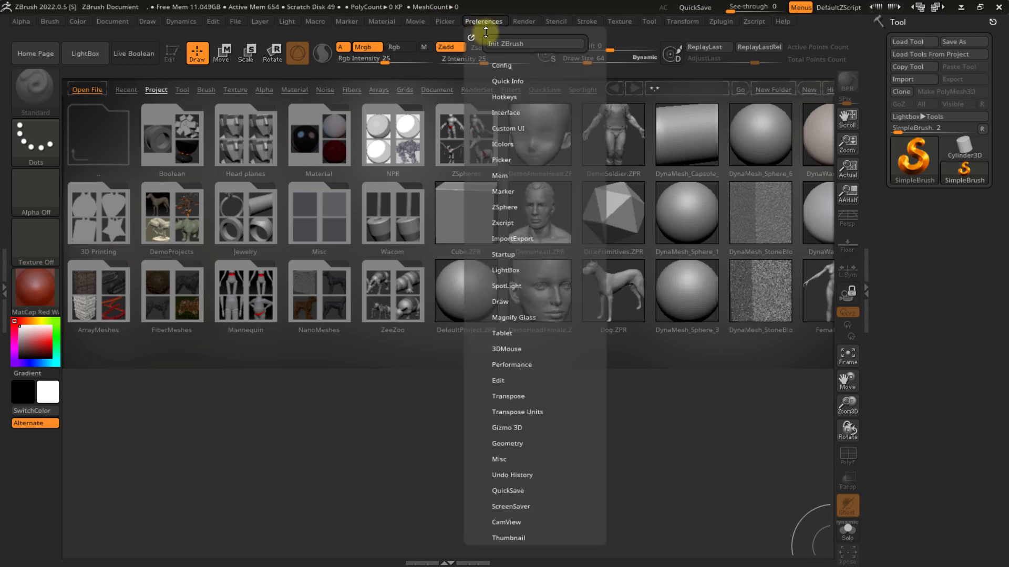
click(511, 114)
click(505, 126)
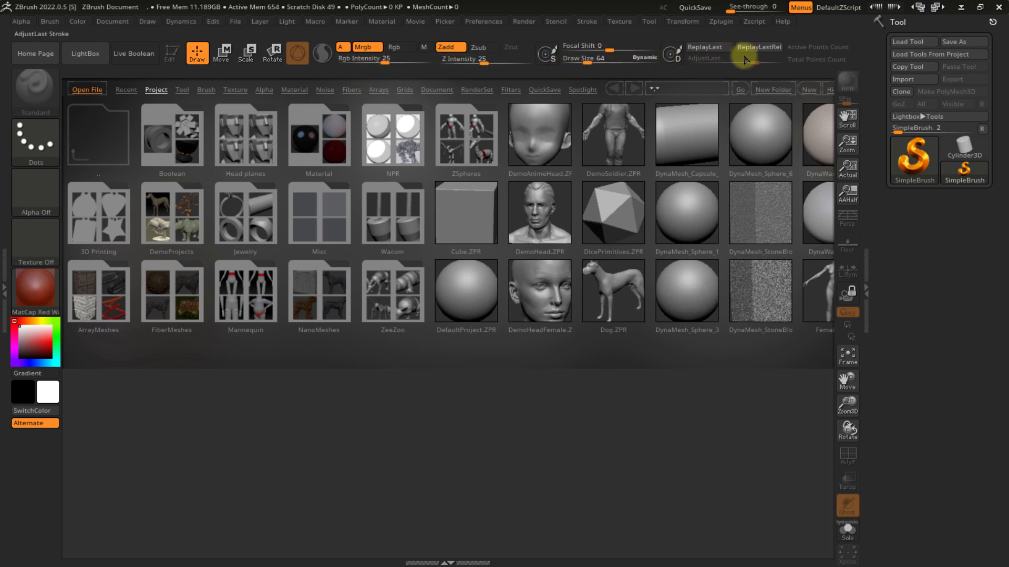
- Collapse the tray holding the Tool palette and open the DemoSoldier.ZPR project without saving the current changes
double_click(868, 286)
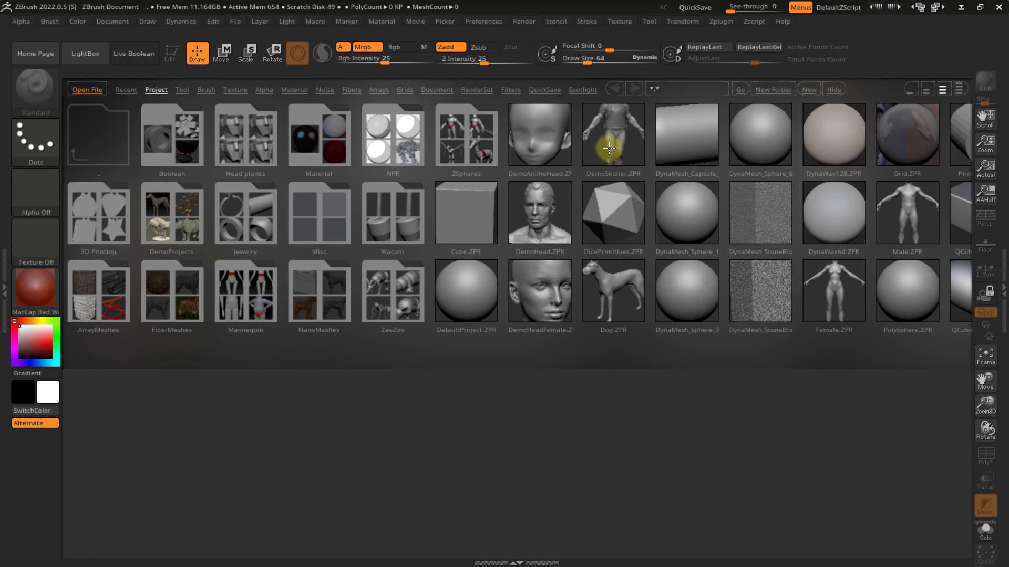
double_click(612, 140)
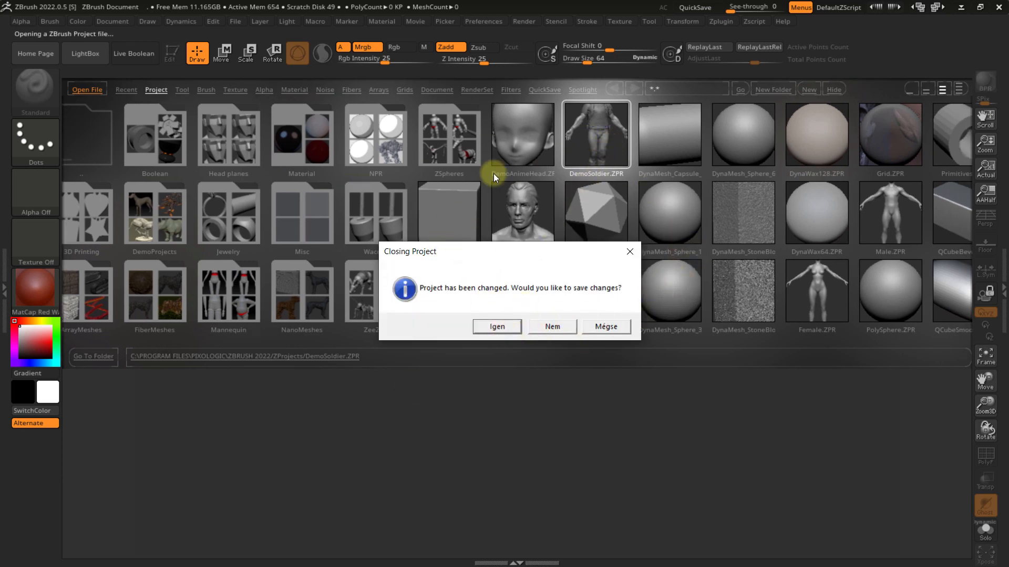
click(550, 327)
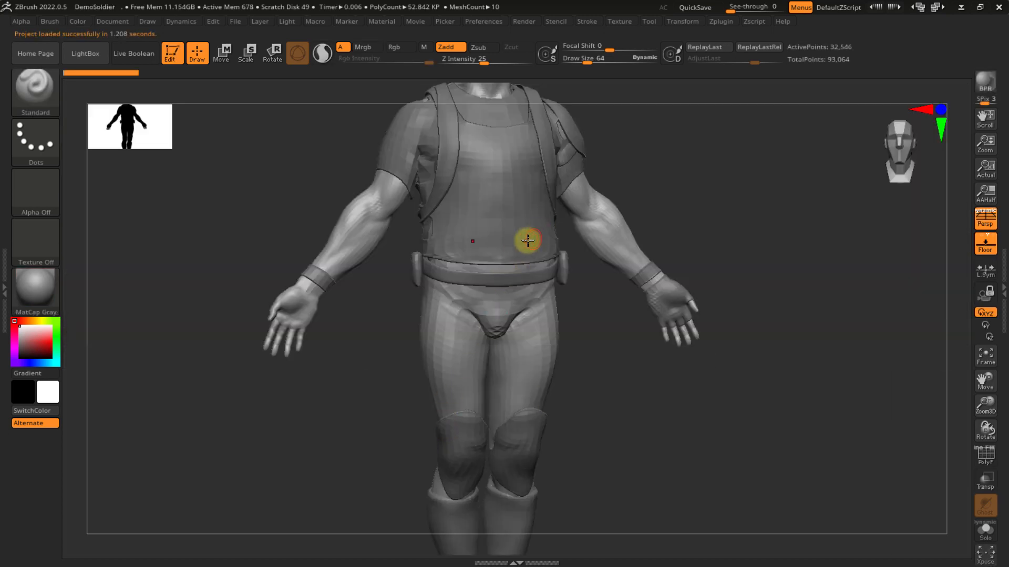
key(f)
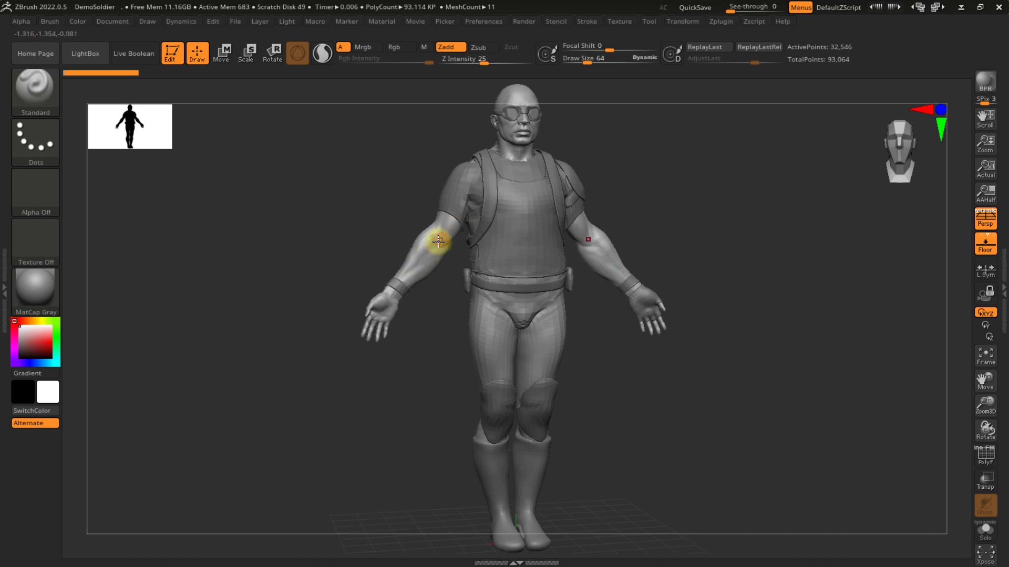
- Bring back the tray with the Tool palette and expand the Subtool list of the DemoSoldier
double_click(1002, 288)
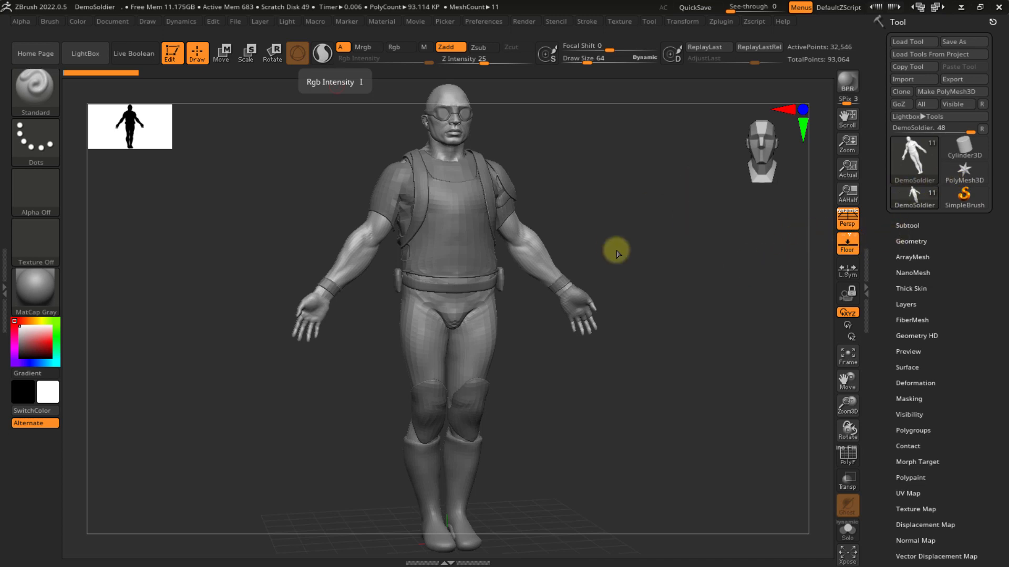
click(907, 225)
click(920, 223)
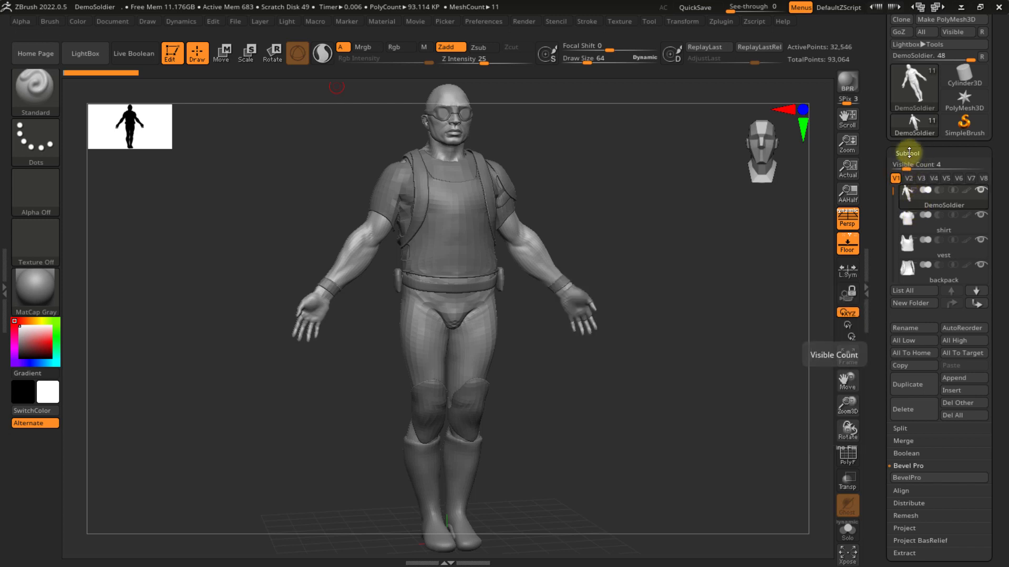
mouse_move(893, 190)
mouse_down()
mouse_move(888, 237)
mouse_move(893, 190)
mouse_up()
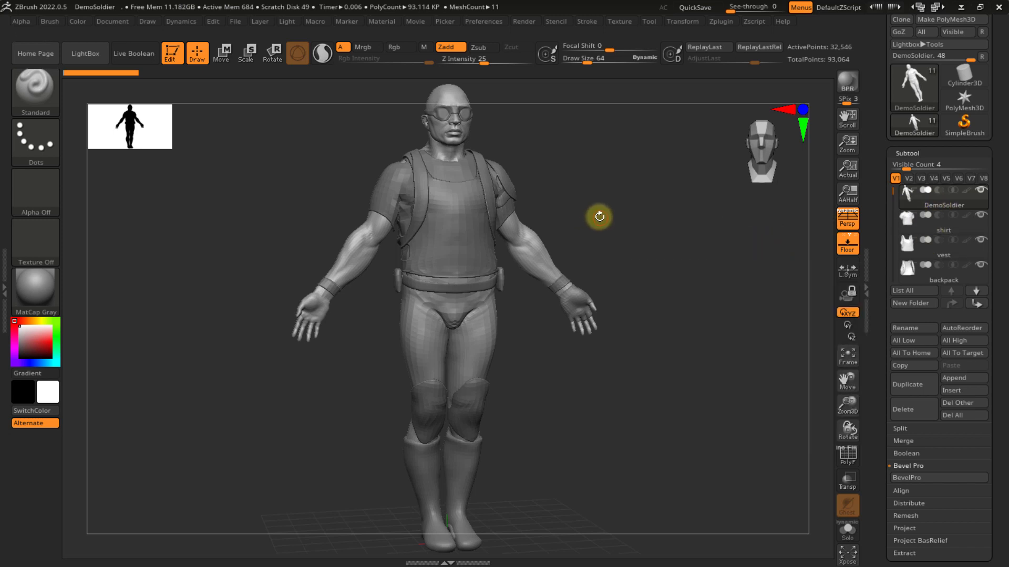
- Make the shirt the active subtool and frame the view on it
drag(603, 217, 616, 203)
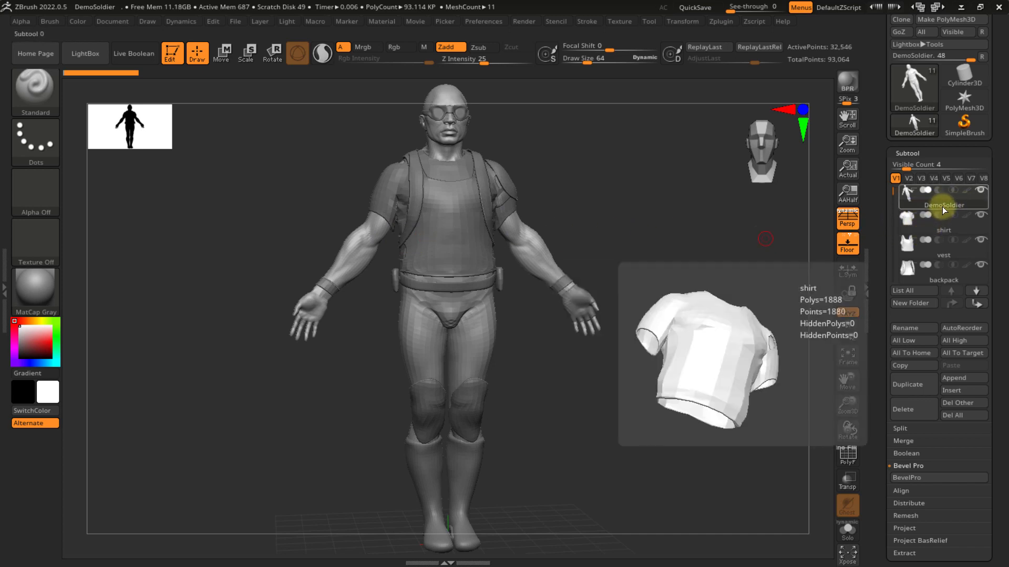
click(925, 230)
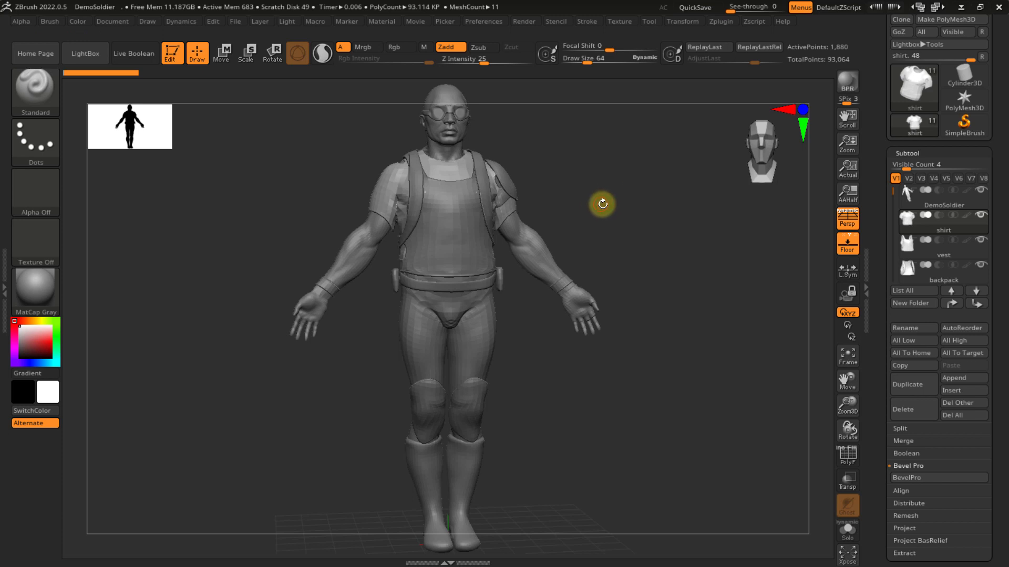
mouse_move(621, 200)
mouse_down()
mouse_move(605, 196)
mouse_move(637, 208)
mouse_up()
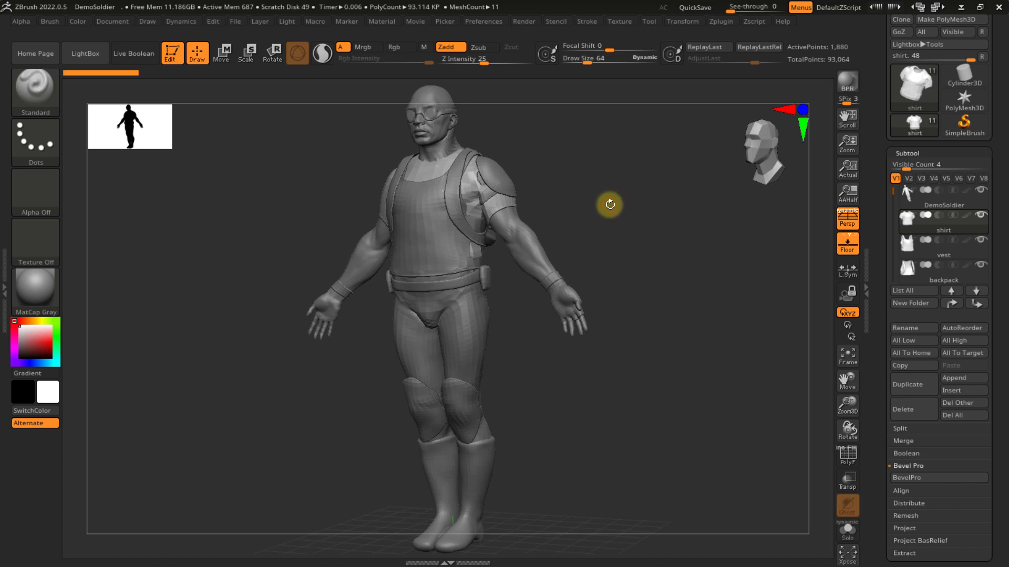
drag(610, 205, 567, 214)
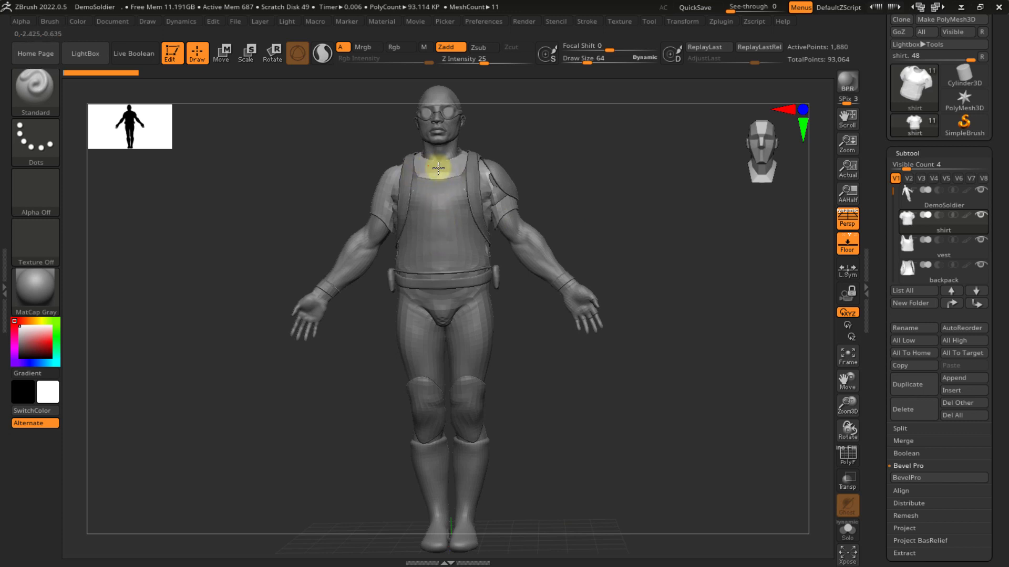
key(f)
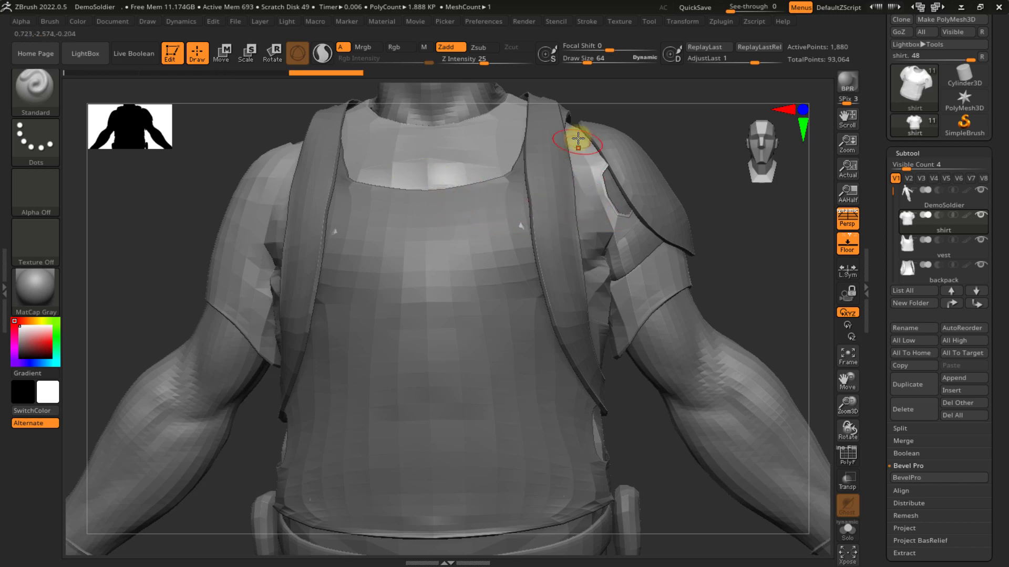
- Switch the active subtool directly on the model from the body to the shirt, the vest and finally the backpack
drag(736, 219, 672, 243)
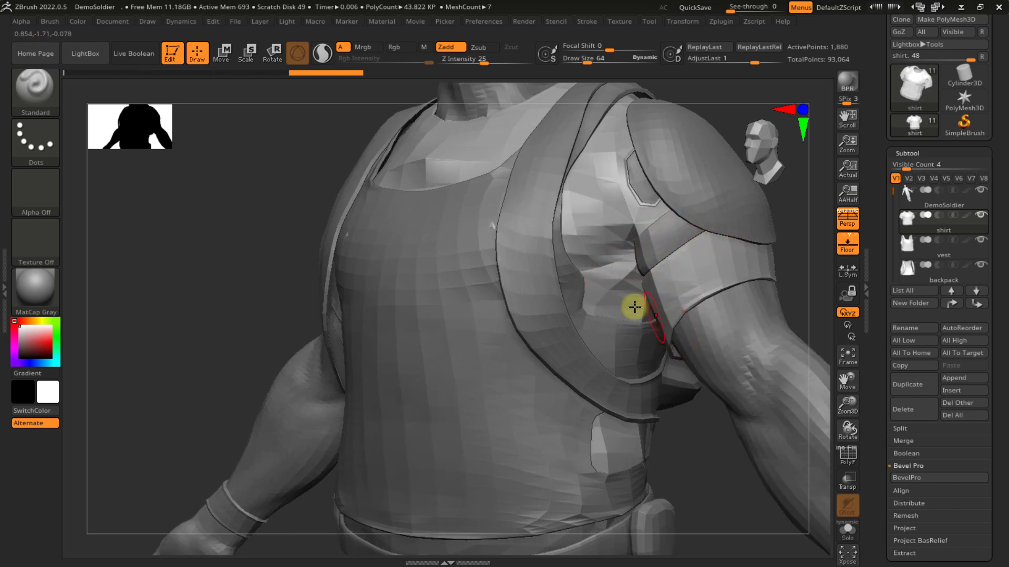
drag(234, 221, 266, 209)
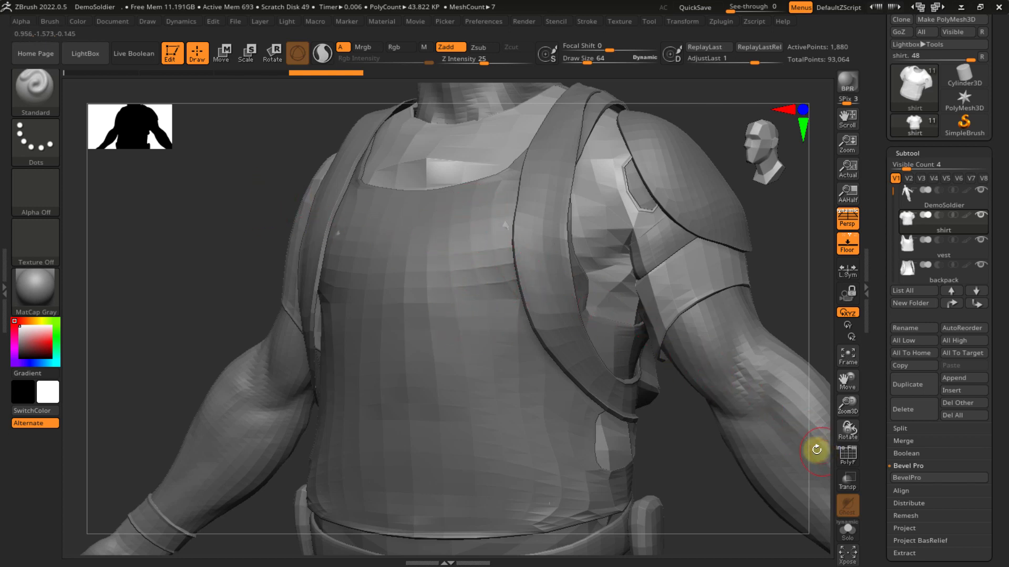
mouse_move(822, 455)
mouse_down()
mouse_move(820, 440)
mouse_move(823, 468)
mouse_up()
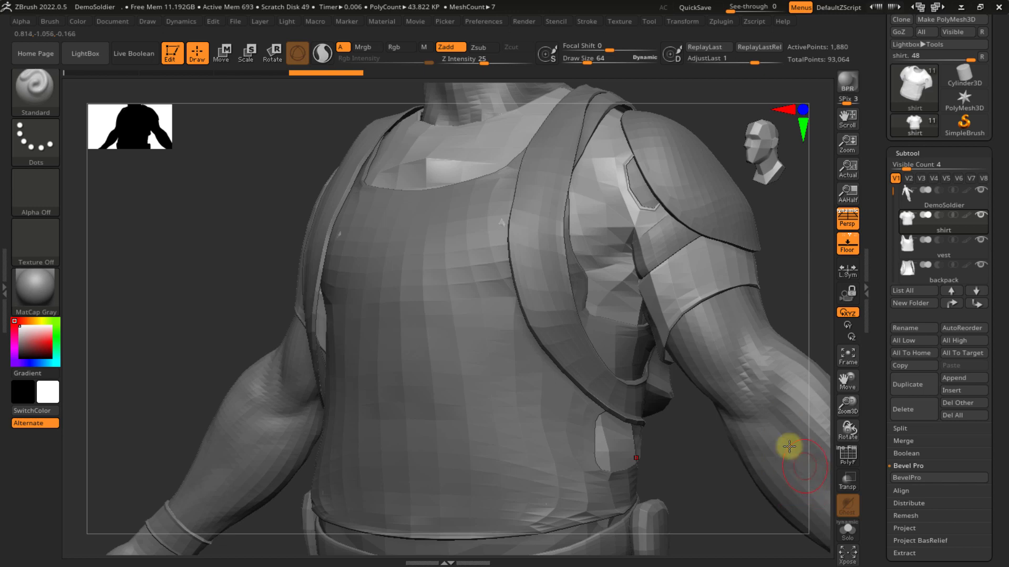
alt+click(775, 420)
drag(811, 464, 814, 365)
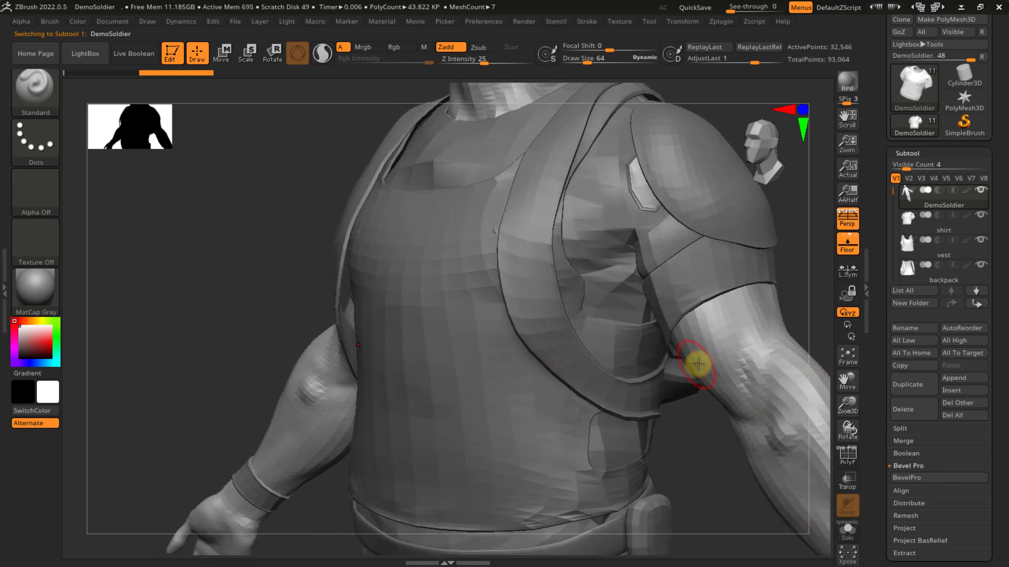
alt+click(721, 271)
alt+click(462, 252)
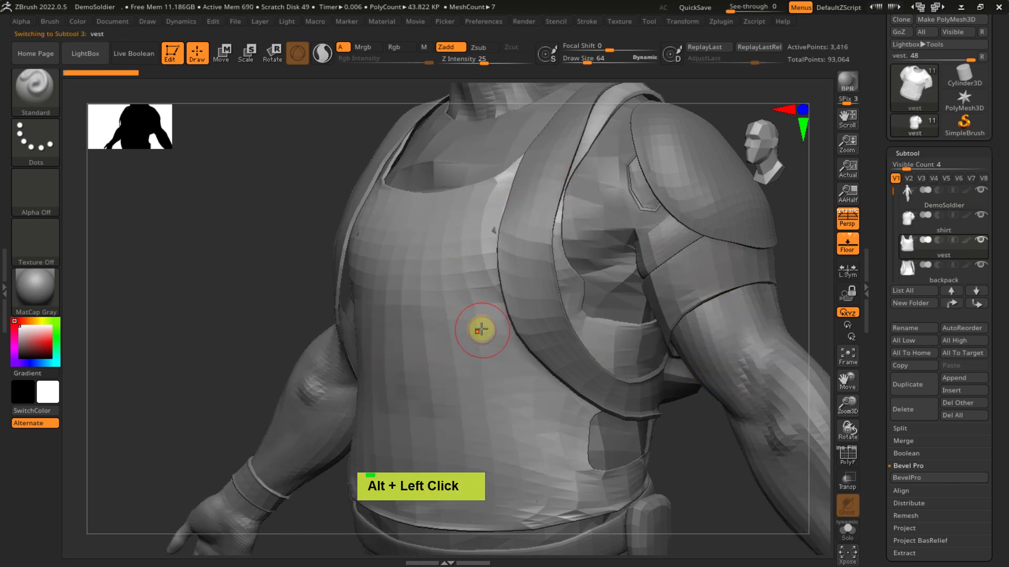
alt+click(545, 327)
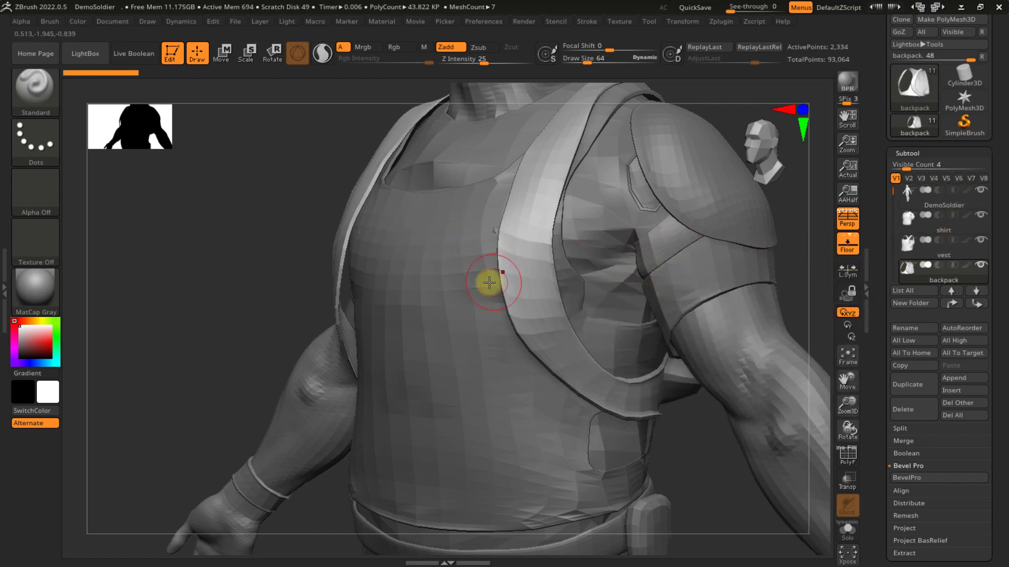
- Examine the soldier's upper body from different distances and angles, and open the quick-access pop-up palette over the canvas
ctrl+right_drag(489, 275, 472, 231)
alt+right_drag(488, 256, 450, 265)
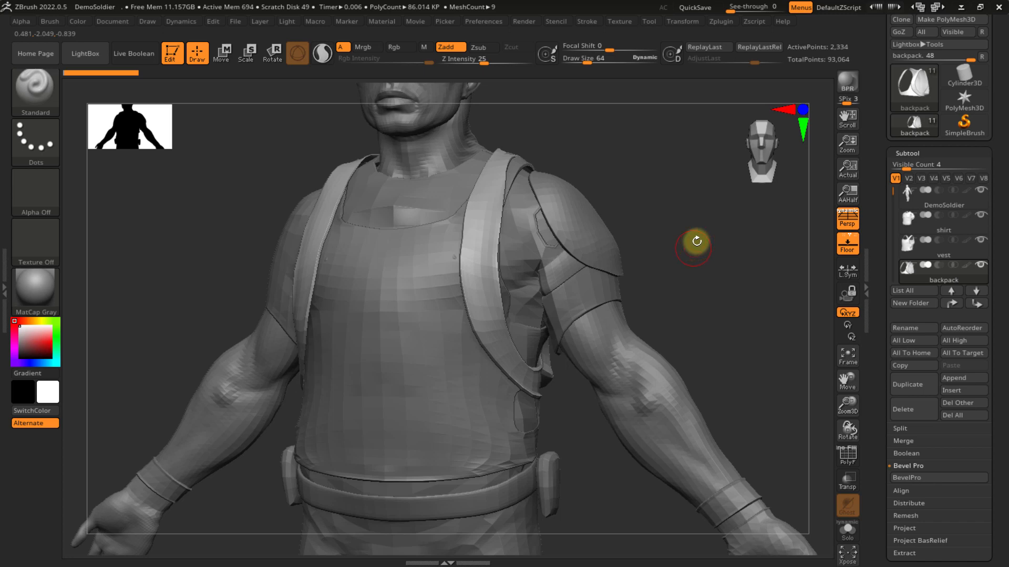
mouse_move(696, 241)
right_down()
mouse_move(689, 259)
mouse_move(707, 250)
mouse_move(688, 257)
mouse_move(698, 238)
mouse_move(689, 259)
right_up()
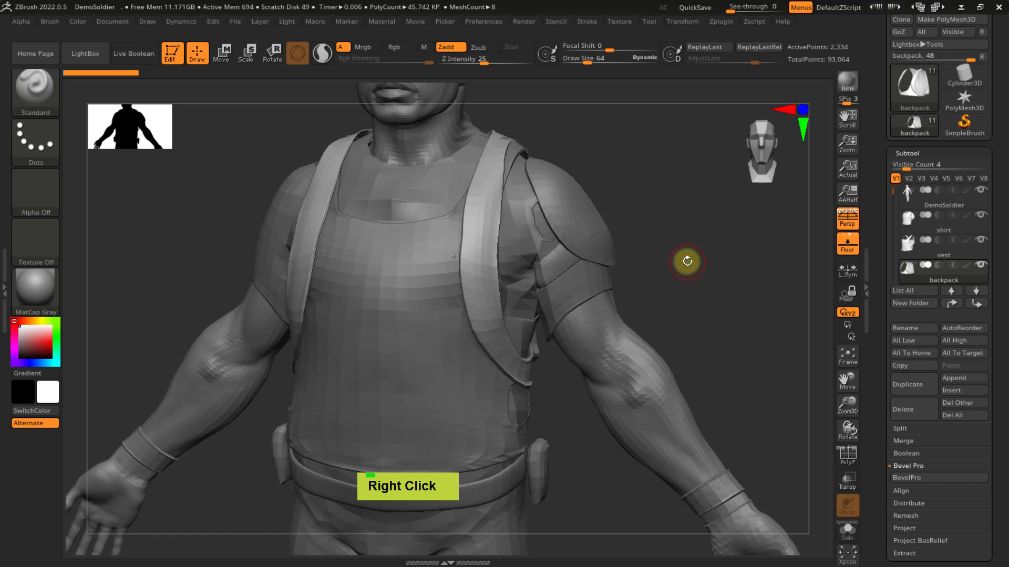
right_drag(686, 260, 684, 261)
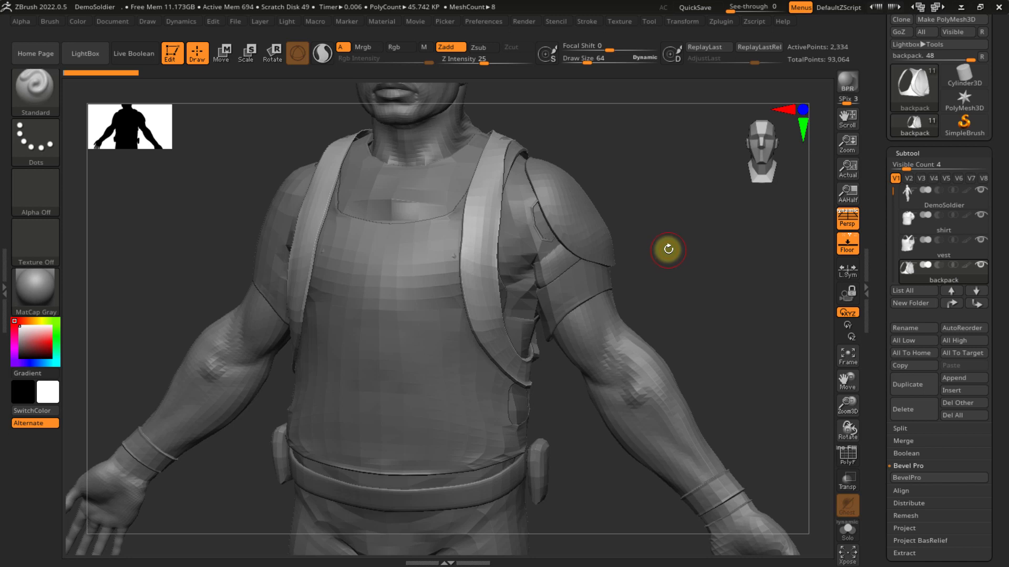
mouse_move(674, 255)
right_down()
mouse_move(674, 237)
mouse_move(680, 252)
right_up()
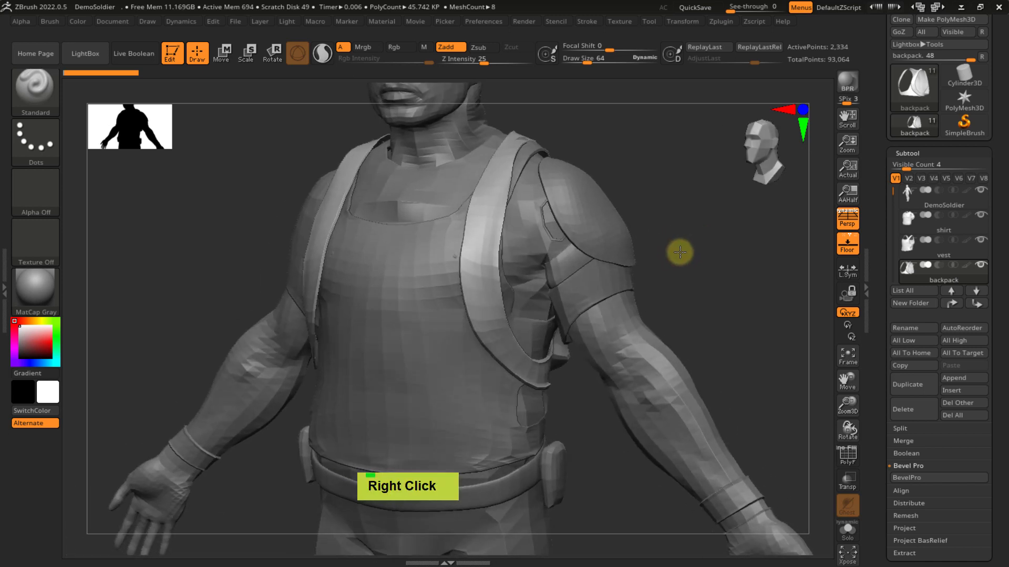
right_click(680, 252)
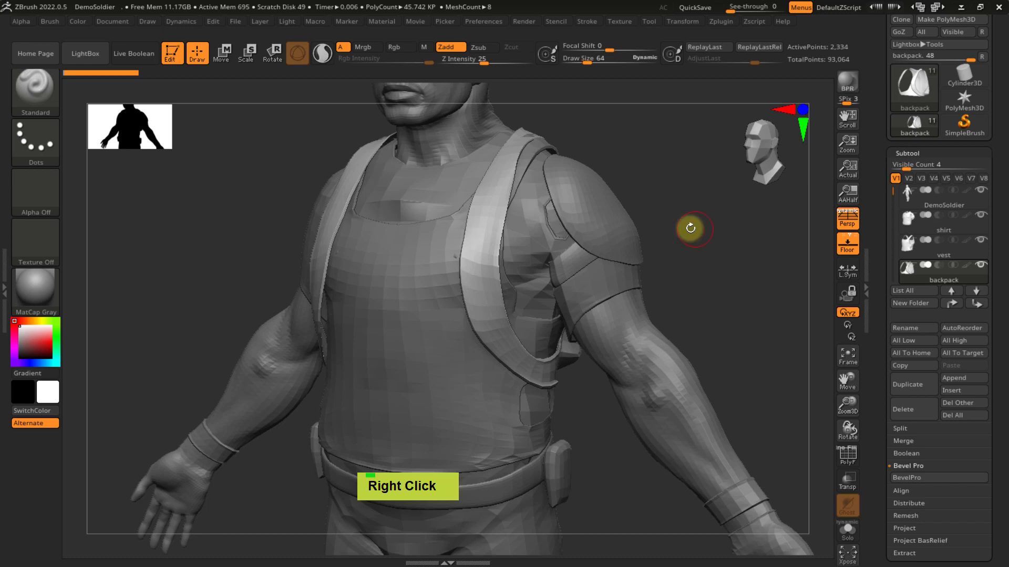
right_drag(700, 217, 678, 239)
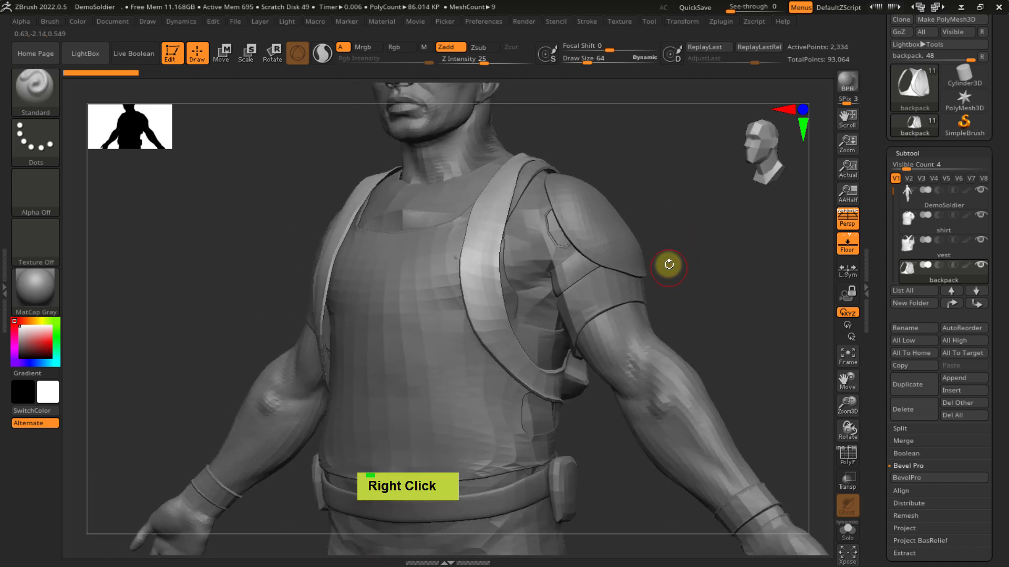
right_click(675, 236)
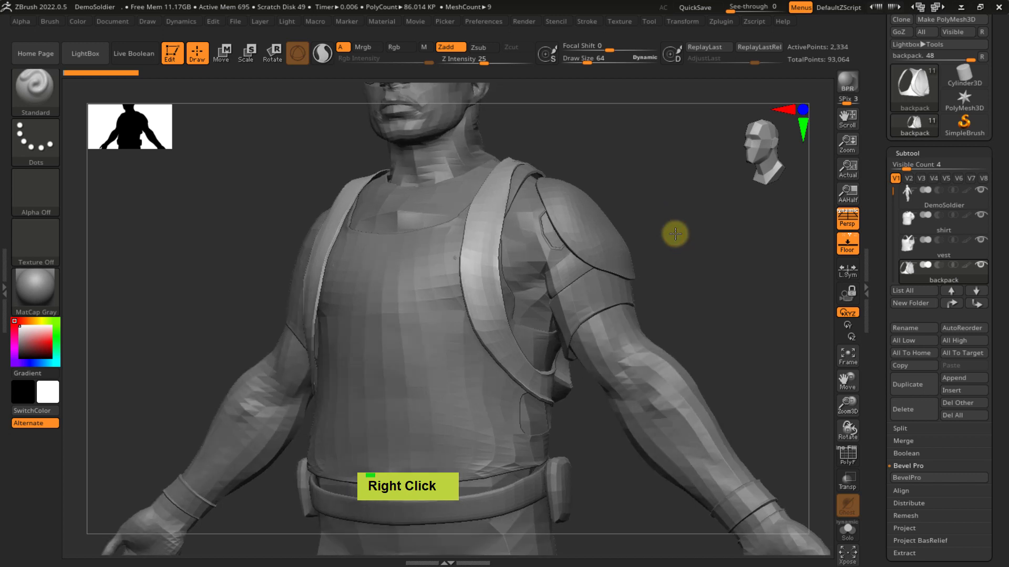
right_click(673, 234)
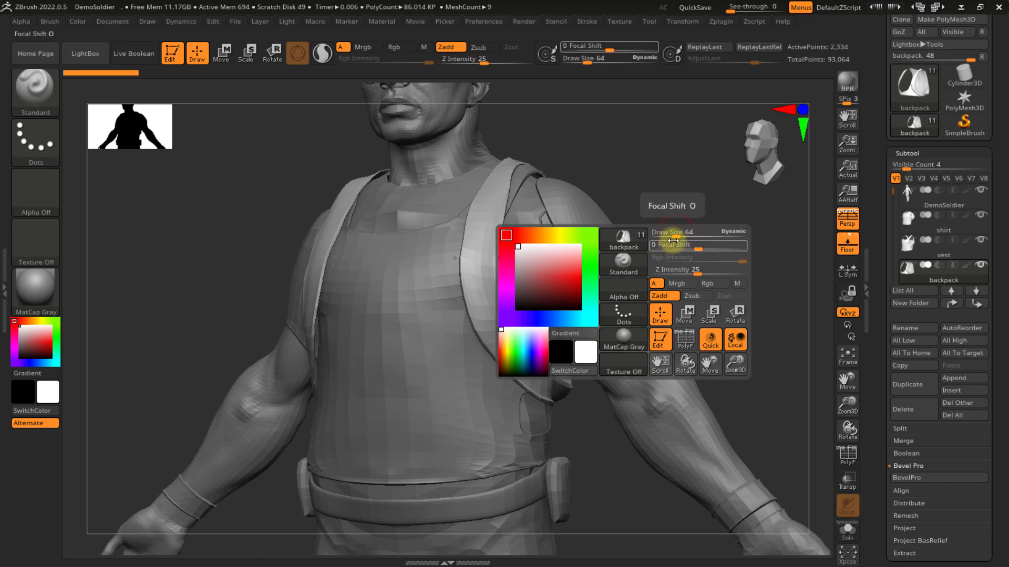
- Bring up the quick-access pop-up palette repeatedly at different places over the canvas to review its brush and navigation settings
key(space)
key(space)
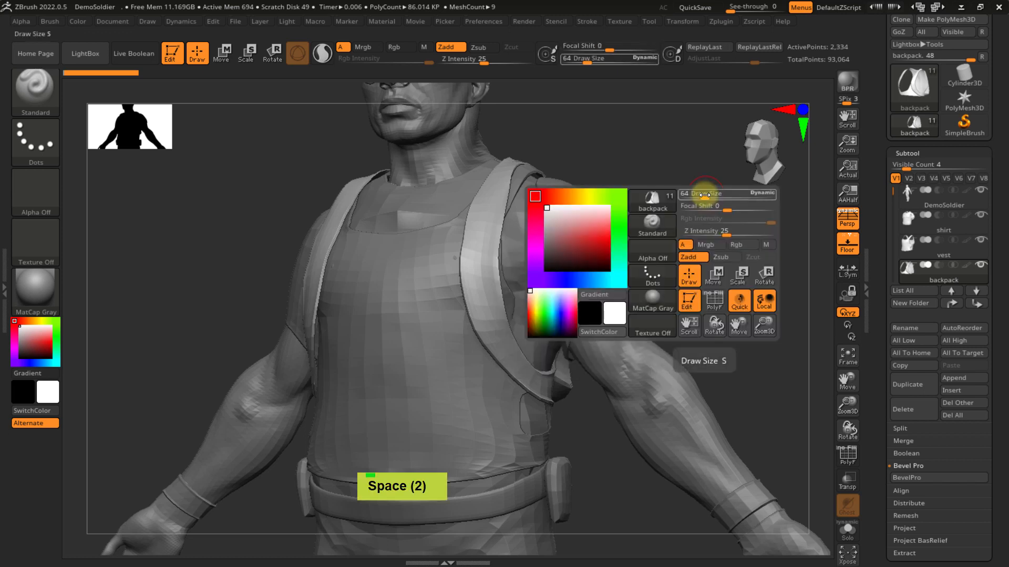
key(space)
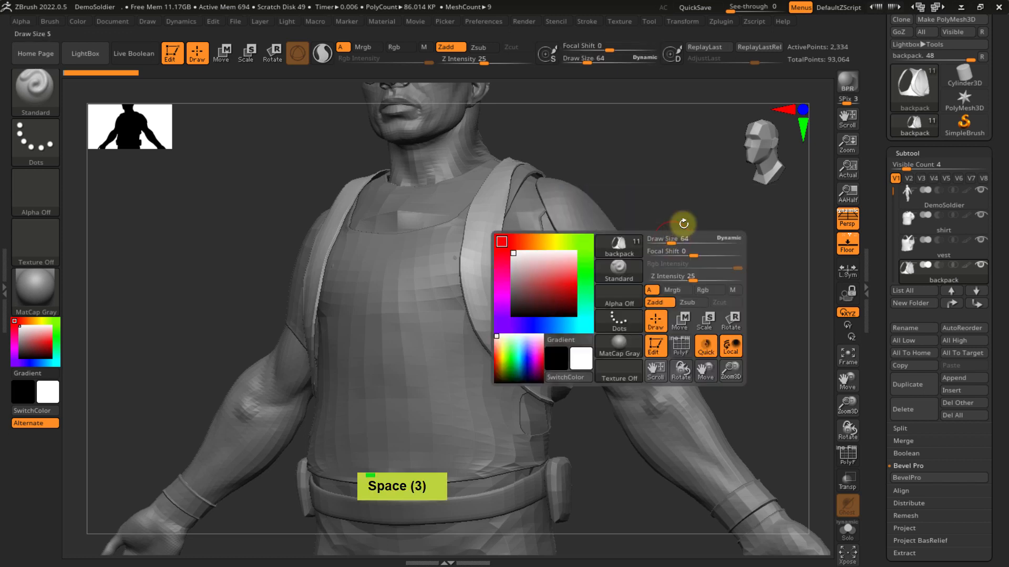
key(space)
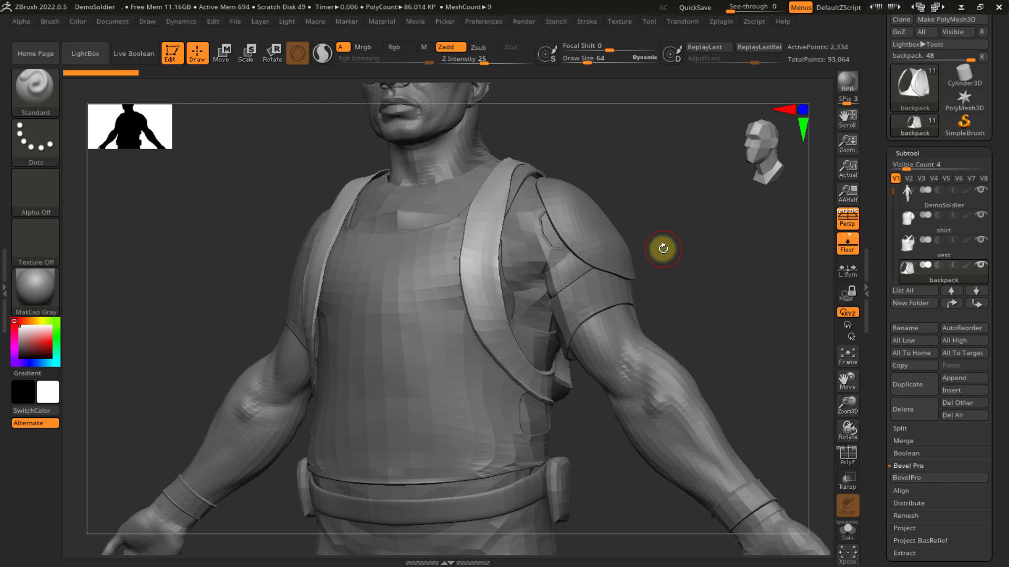
- Fit the whole soldier in view and turn the model to a straight side profile
key(f)
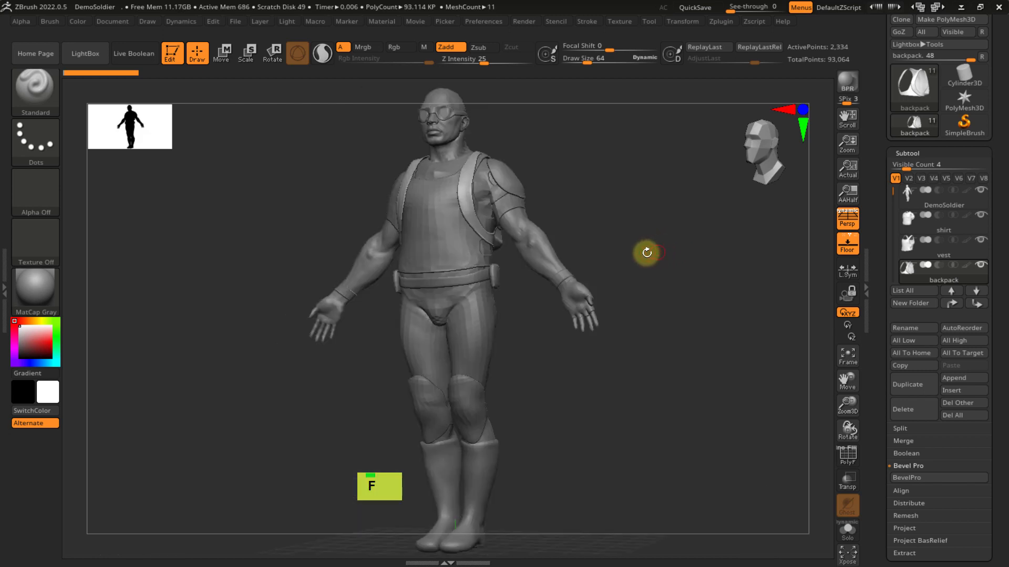
mouse_move(620, 200)
right_down()
mouse_move(638, 203)
mouse_move(619, 220)
mouse_move(620, 200)
mouse_move(614, 231)
mouse_move(623, 189)
mouse_move(608, 222)
mouse_move(609, 184)
mouse_move(601, 225)
mouse_move(631, 219)
mouse_move(604, 216)
mouse_move(629, 220)
mouse_move(617, 210)
mouse_move(554, 214)
mouse_move(580, 245)
mouse_move(648, 259)
mouse_move(612, 247)
mouse_move(670, 250)
mouse_move(542, 252)
mouse_move(588, 279)
mouse_move(586, 311)
mouse_move(646, 289)
mouse_move(609, 243)
mouse_move(656, 245)
right_up()
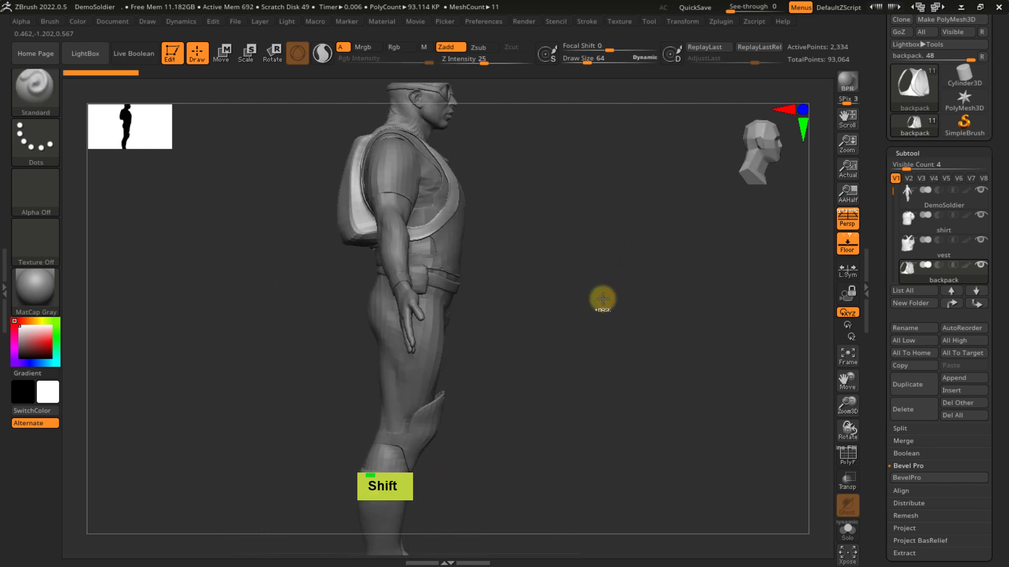
mouse_move(603, 298)
ctrl+right_down()
mouse_move(597, 255)
mouse_move(592, 268)
mouse_move(637, 282)
mouse_move(659, 270)
mouse_move(622, 255)
mouse_move(606, 283)
mouse_move(597, 272)
mouse_move(594, 291)
ctrl+right_up()
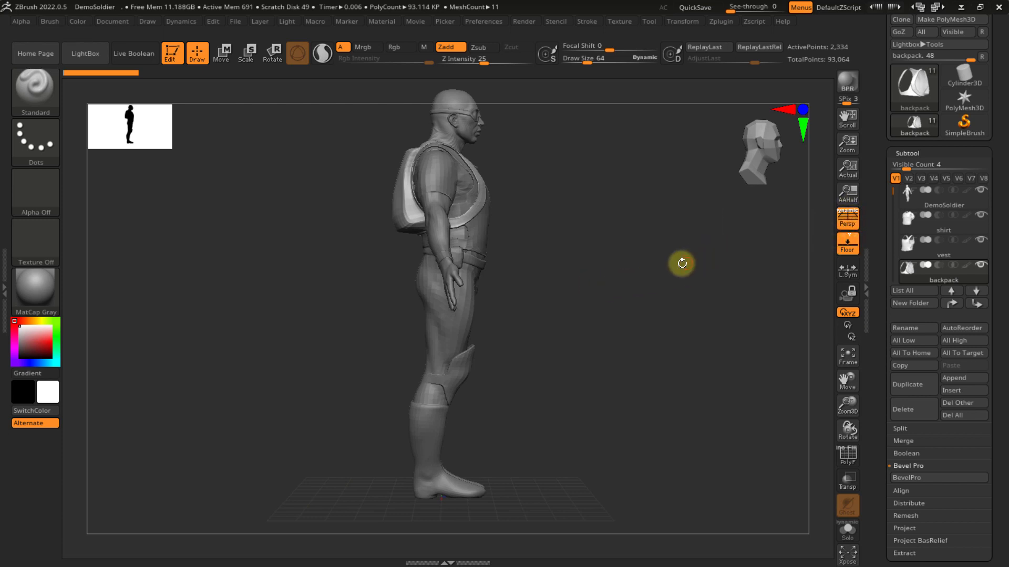
- Disable perspective to compare the soldier's side view without distortion, and enable perspective again
key(p)
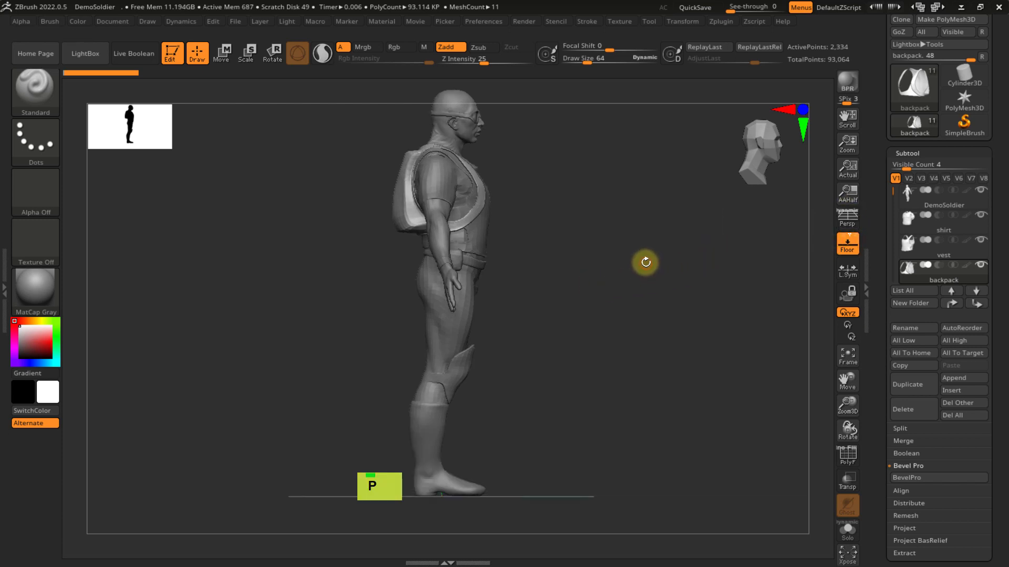
mouse_move(645, 263)
right_down()
mouse_move(603, 252)
mouse_move(689, 257)
mouse_move(605, 313)
right_up()
key(p)
- Hide the floor grid while looking at the soldier's feet from below, and show the grid again
ctrl+right_drag(521, 394, 490, 320)
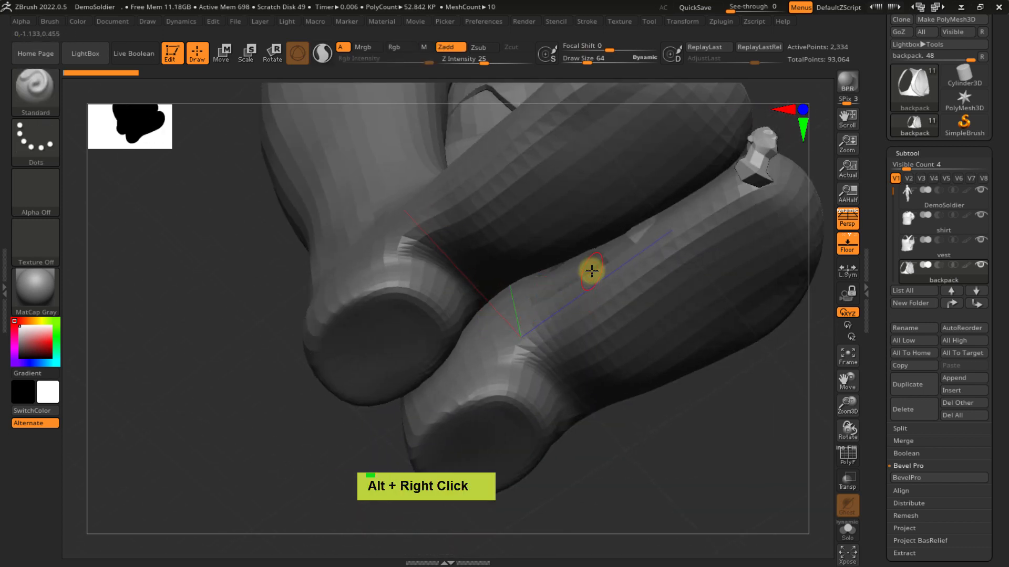
key(shift+p)
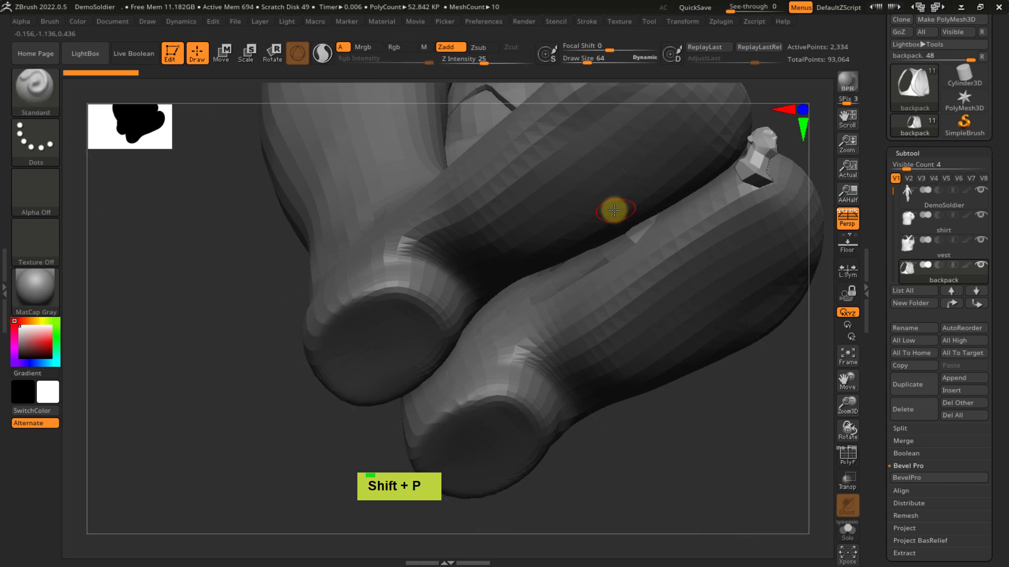
key(shift+p)
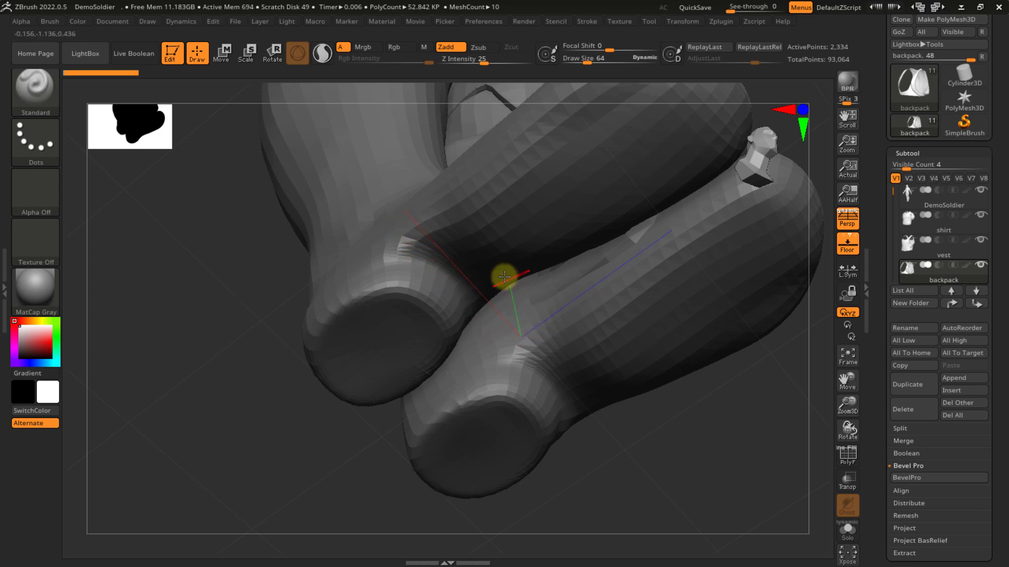
- Inspect the feet and legs from below and return to an upright front view of the whole soldier
right_drag(504, 279, 494, 275)
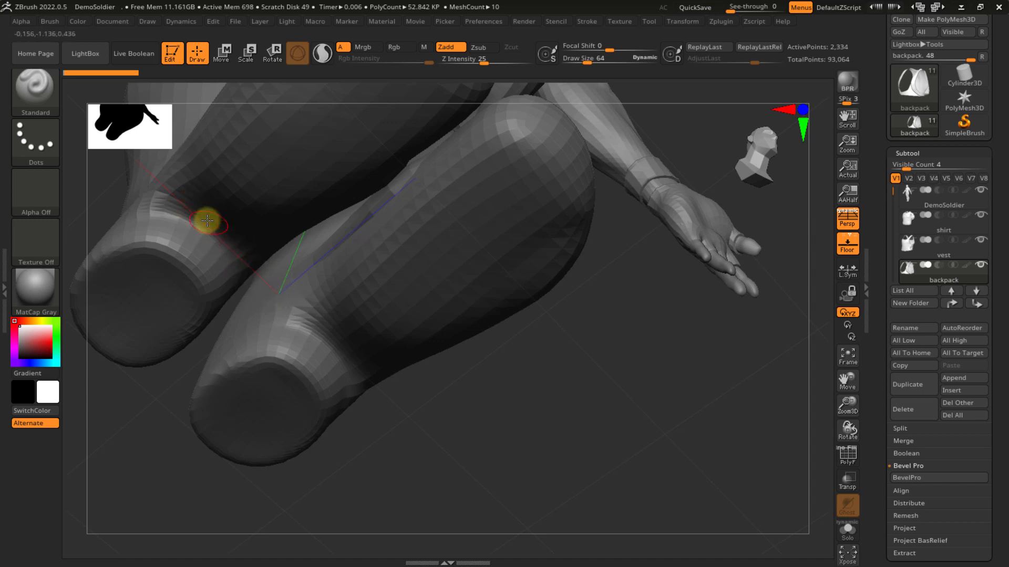
ctrl+right_drag(261, 289, 328, 279)
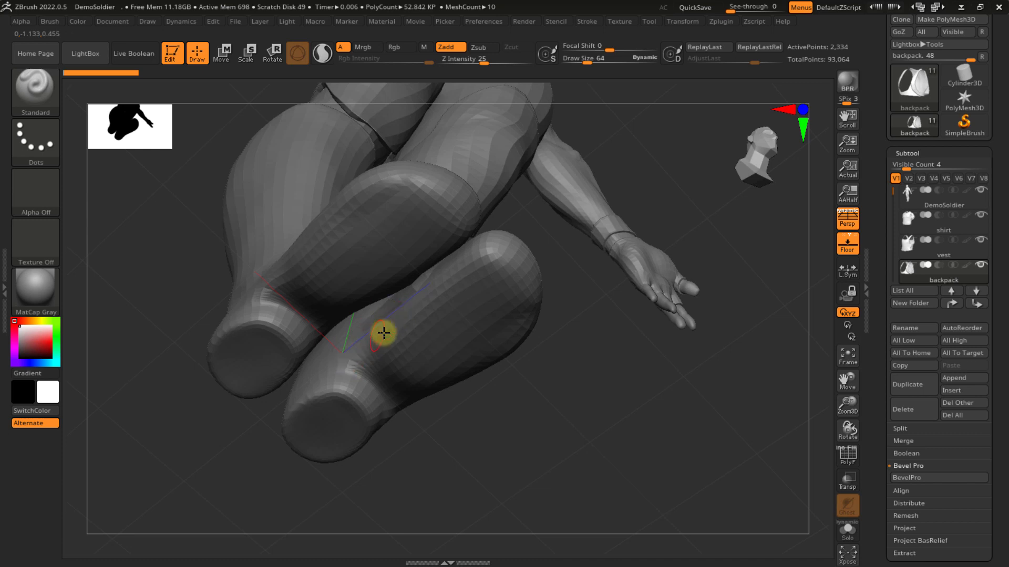
mouse_move(383, 333)
right_down()
mouse_move(405, 338)
mouse_move(435, 306)
mouse_move(493, 348)
right_up()
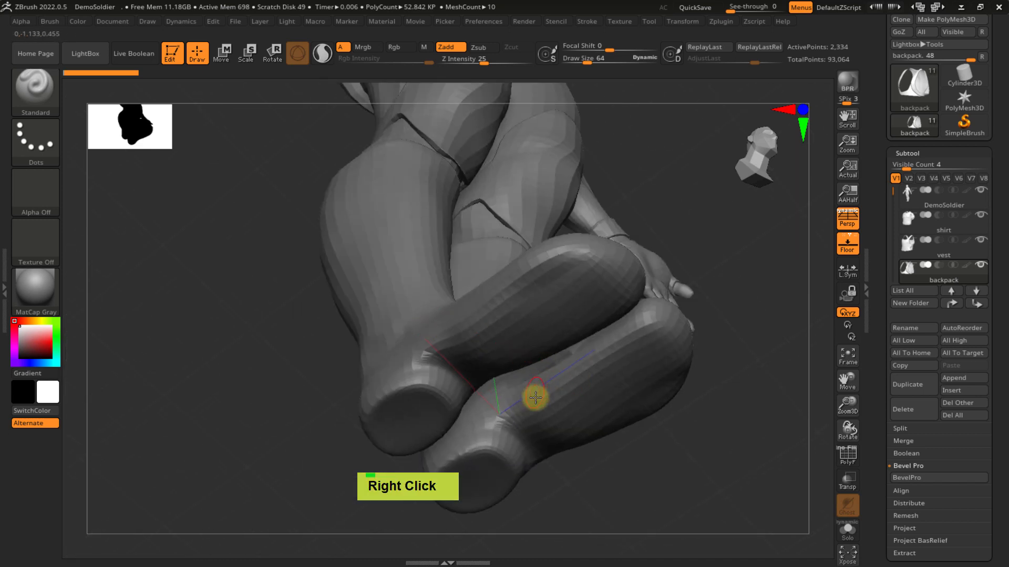
right_drag(536, 398, 471, 337)
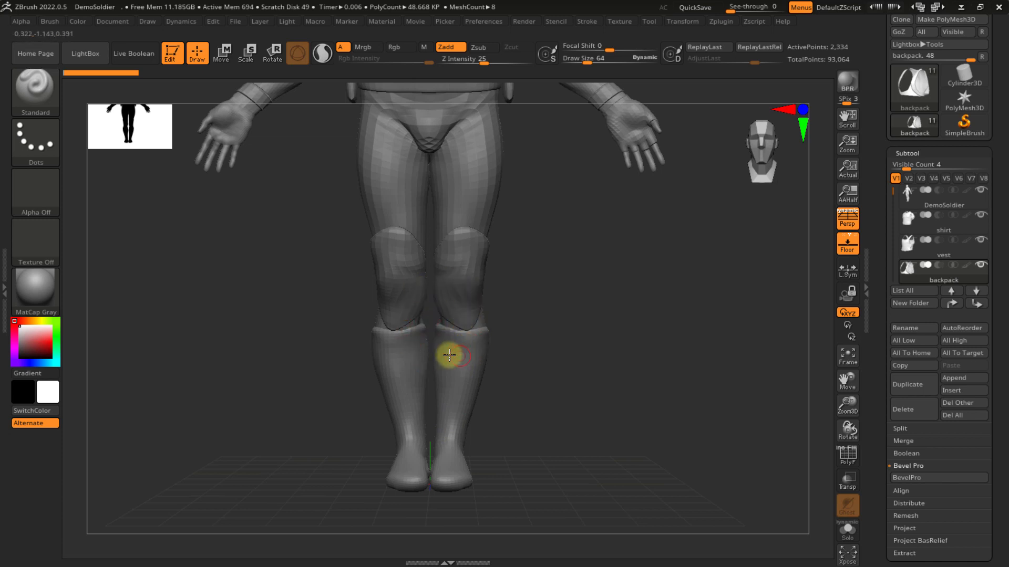
ctrl+right_drag(535, 338, 511, 286)
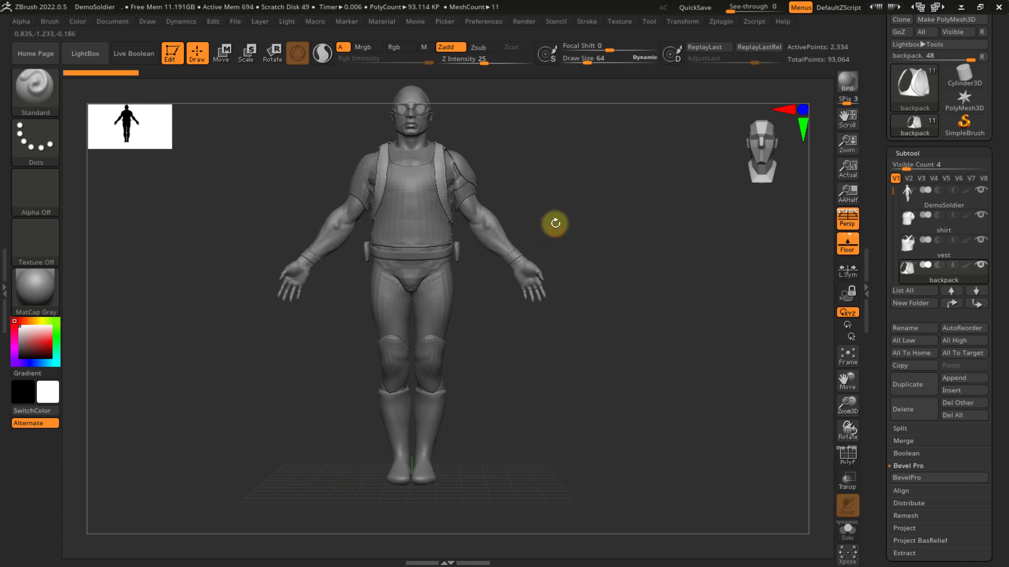
- Tilt the soldier onto its side and restore the upright front view with the head-shaped orientation widget
alt+right_drag(553, 223, 525, 193)
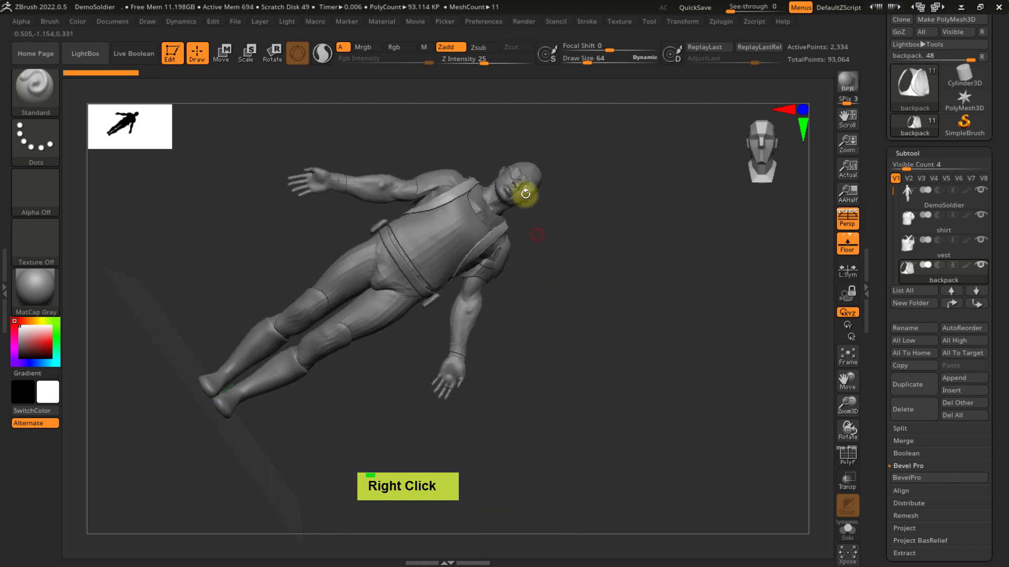
right_drag(399, 273, 630, 250)
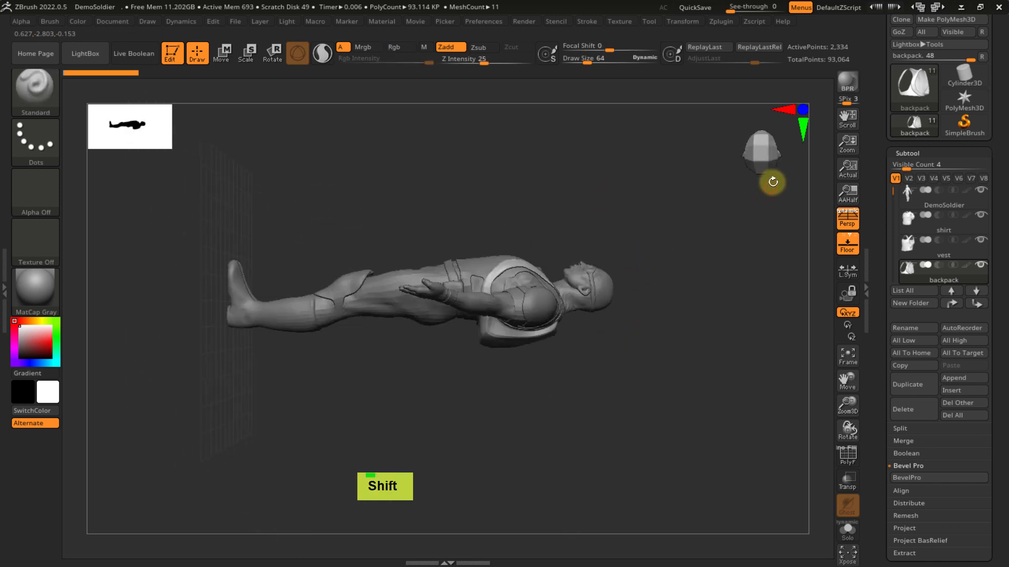
click(763, 157)
click(769, 135)
mouse_move(754, 134)
mouse_down()
mouse_move(725, 131)
mouse_move(751, 153)
mouse_up()
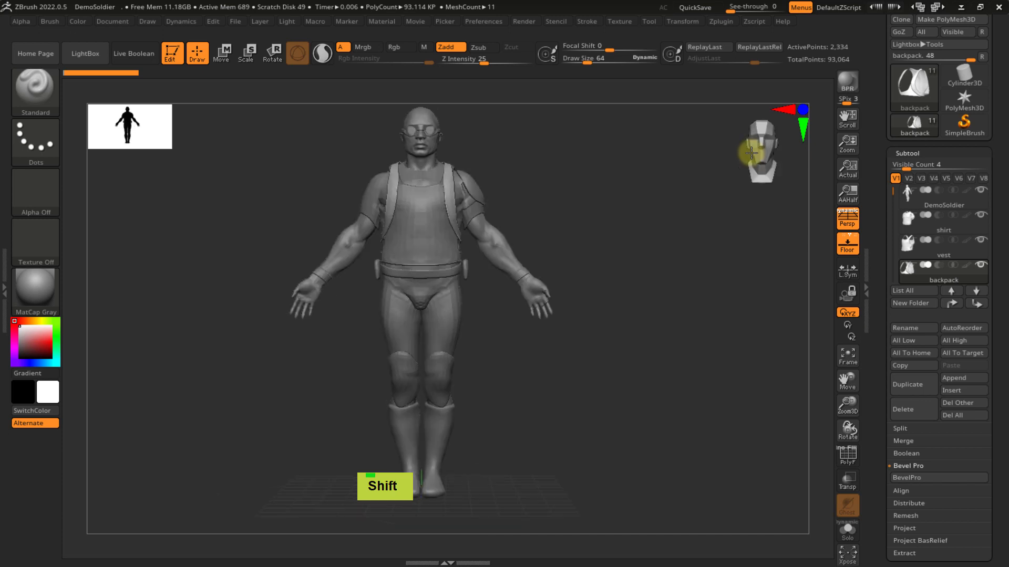
- Restrict view rotation to the Y axis and try it out on the soldier
click(847, 325)
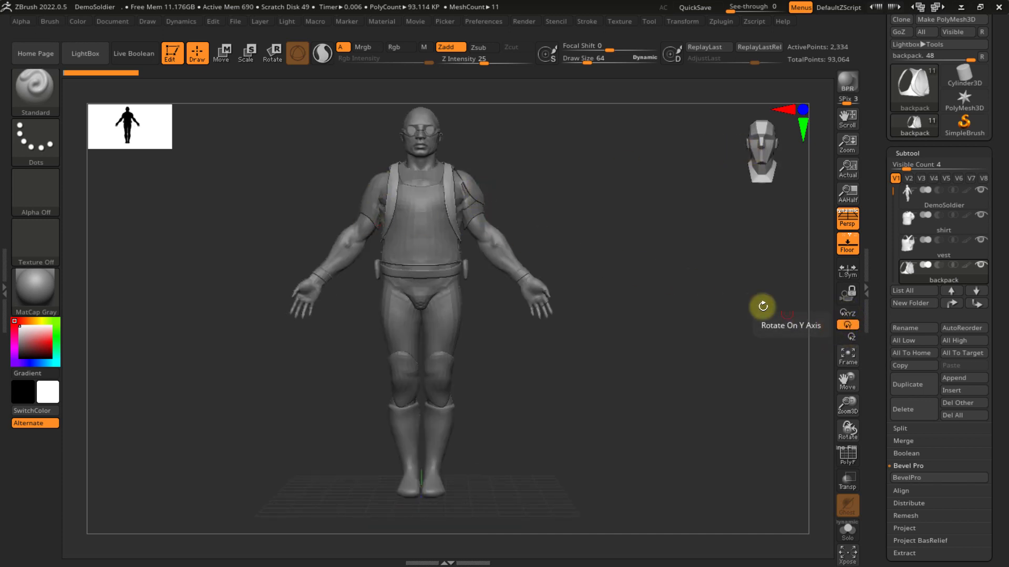
drag(656, 247, 677, 223)
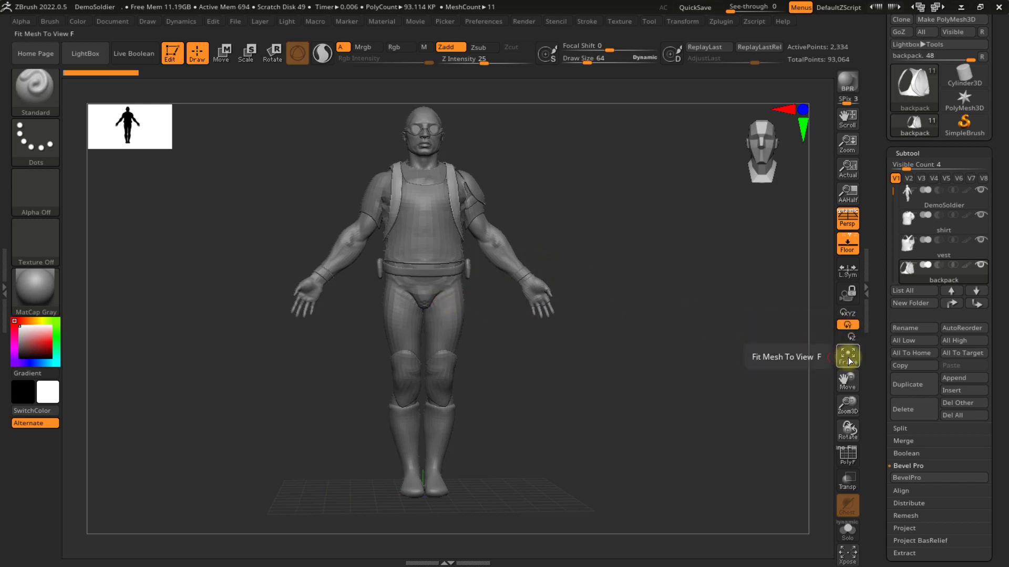
- Frame the backpack subtool, try the Move, Zoom3D and Rotate view controls, and return to a wider front view
click(848, 359)
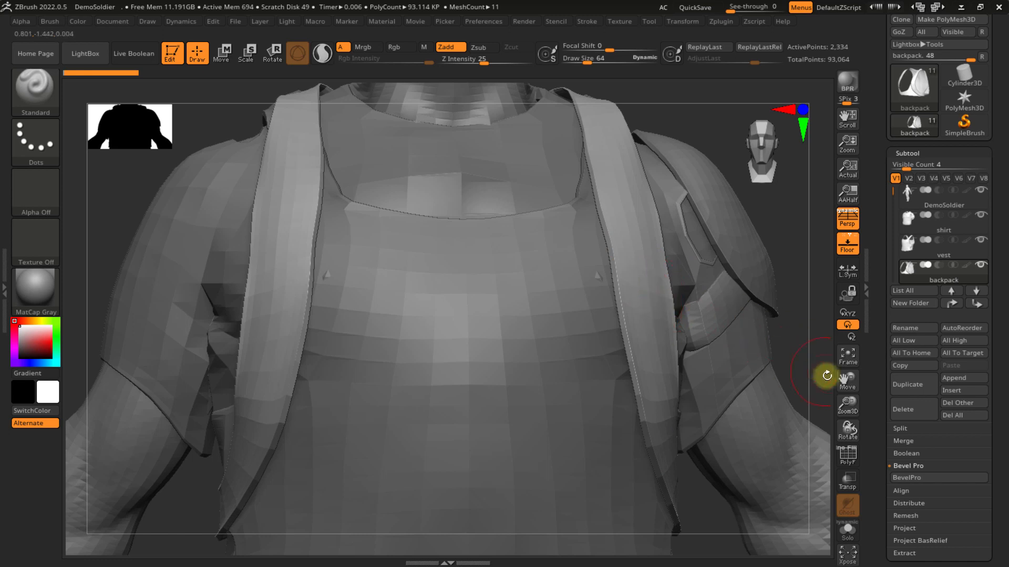
drag(847, 382, 816, 363)
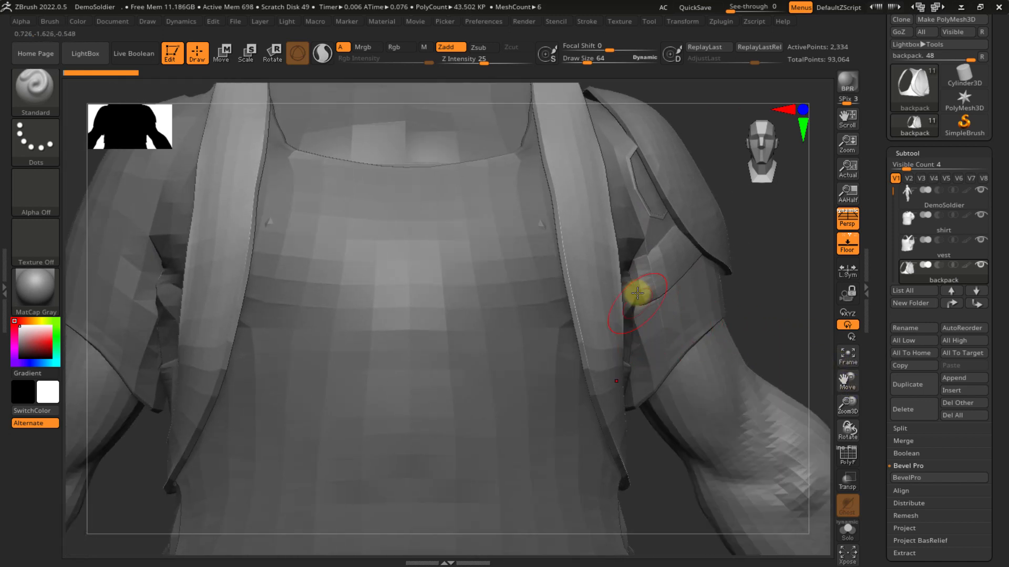
alt+right_drag(616, 320, 615, 299)
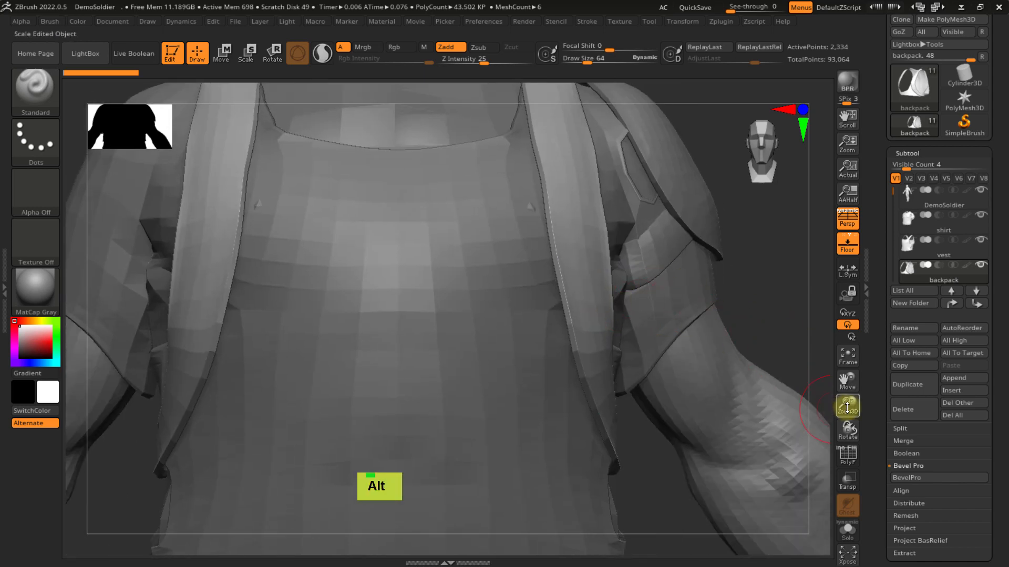
ctrl+right_drag(543, 362, 506, 341)
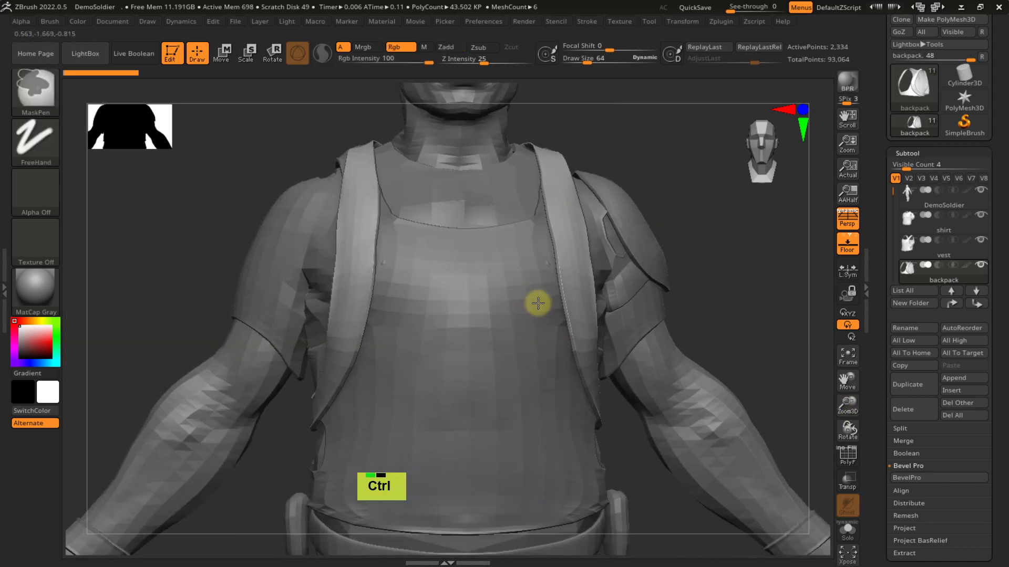
mouse_move(846, 424)
mouse_down()
mouse_move(849, 409)
mouse_move(850, 425)
mouse_up()
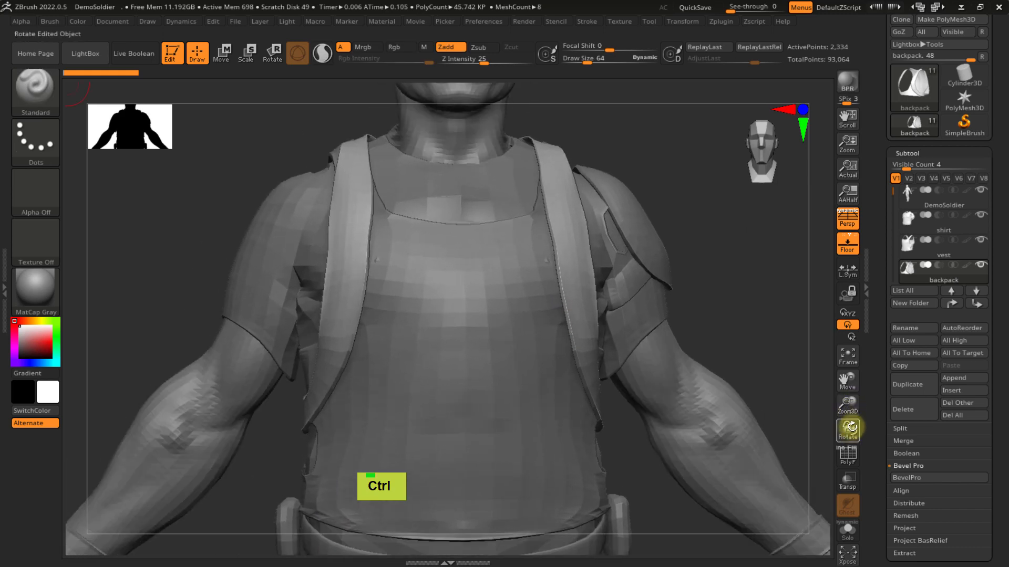
ctrl+right_drag(578, 361, 546, 331)
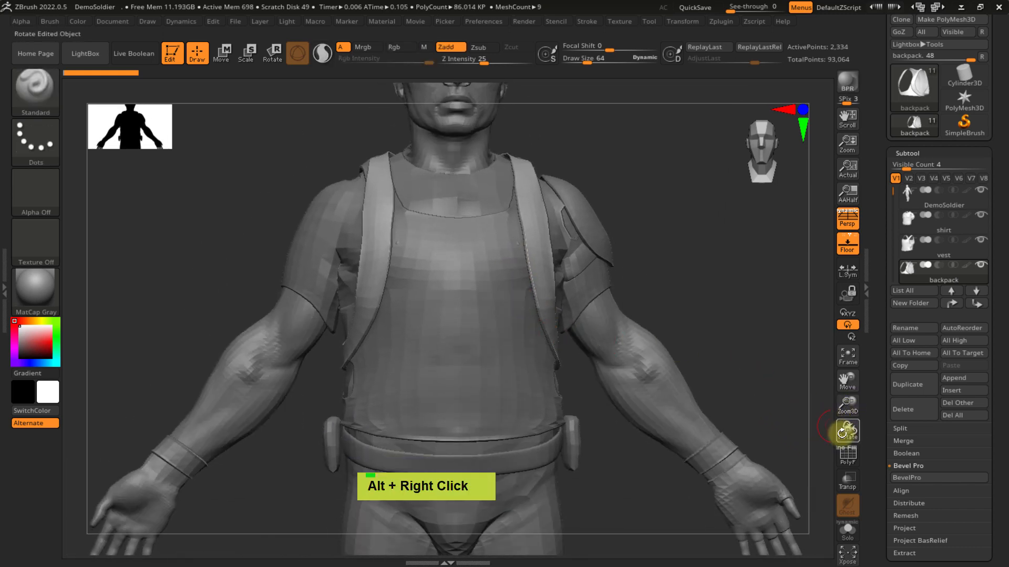
right_drag(698, 279, 743, 355)
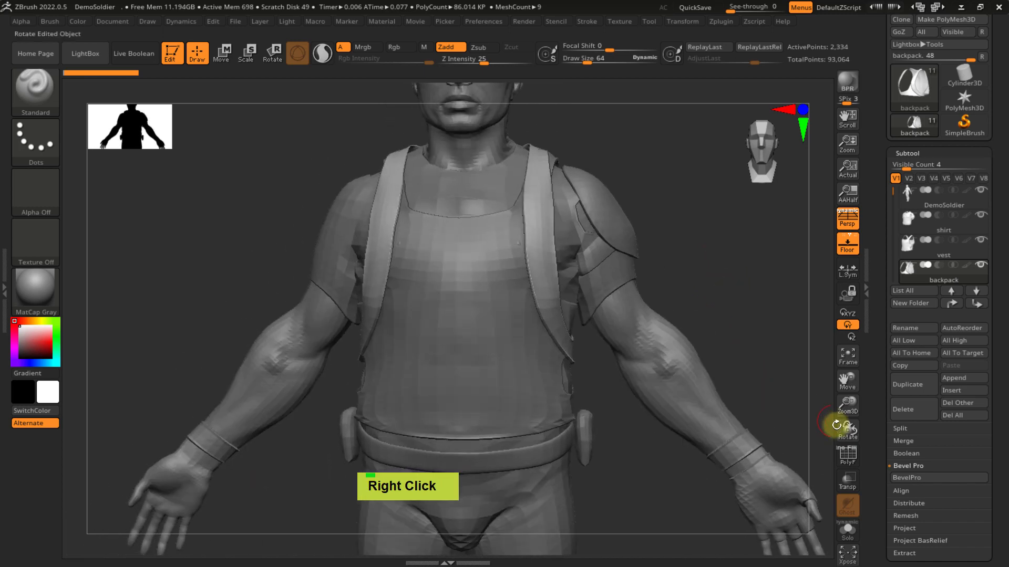
ctrl+right_drag(682, 294, 602, 198)
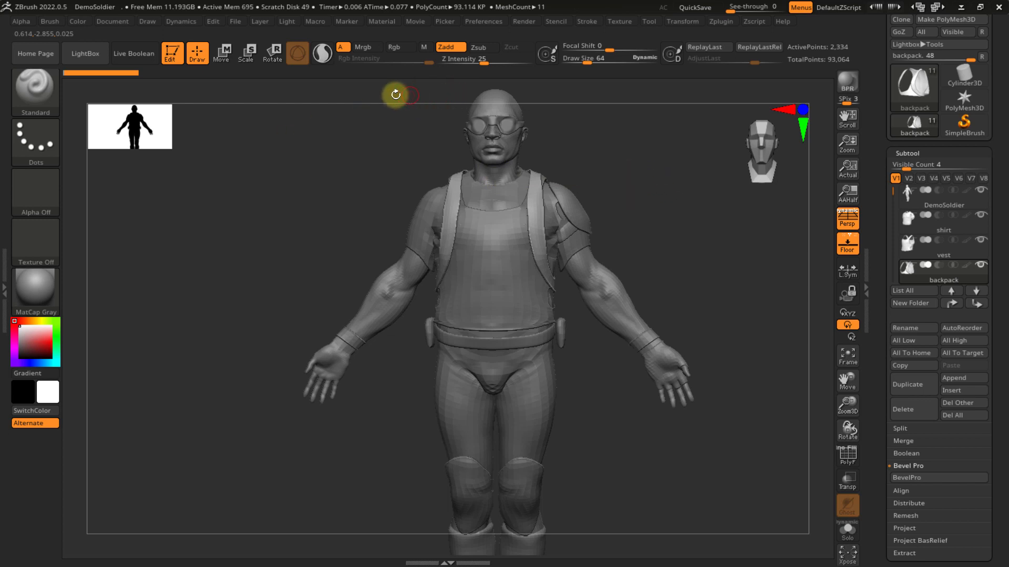
- Fully initialize ZBrush from the preferences, confirming the deletion of all customized tools and document data
click(483, 21)
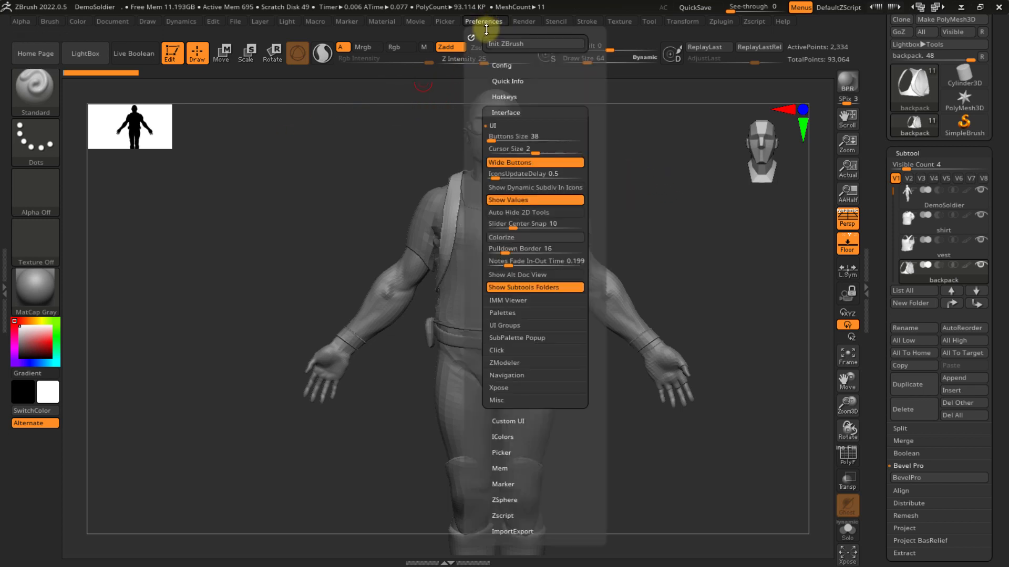
click(512, 44)
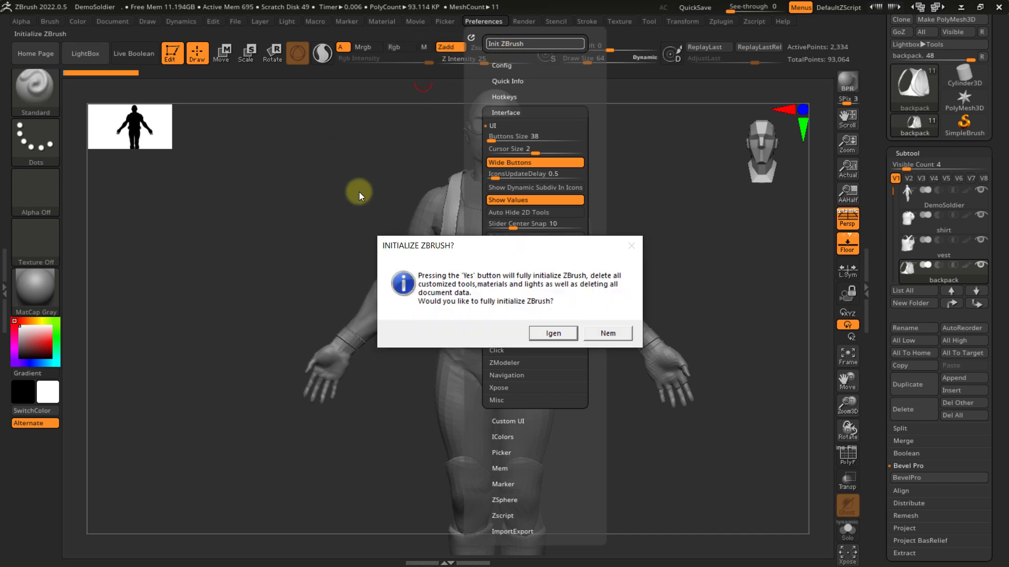
click(546, 334)
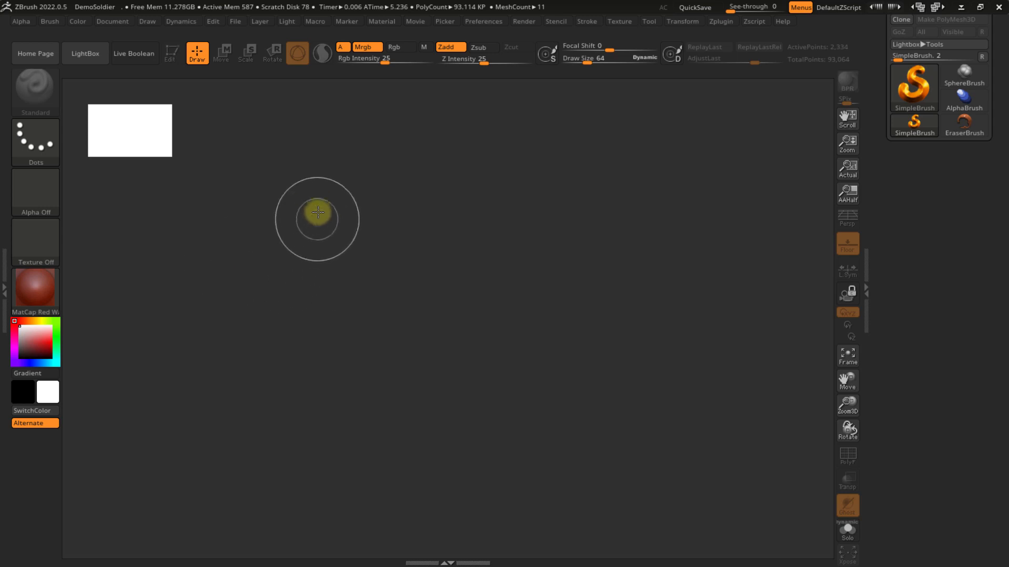
- Paint several curved, overlapping SimpleBrush strokes and a single dab across the empty canvas
drag(318, 213, 299, 318)
mouse_move(376, 215)
mouse_down()
mouse_move(403, 234)
mouse_move(446, 435)
mouse_up()
drag(503, 245, 554, 318)
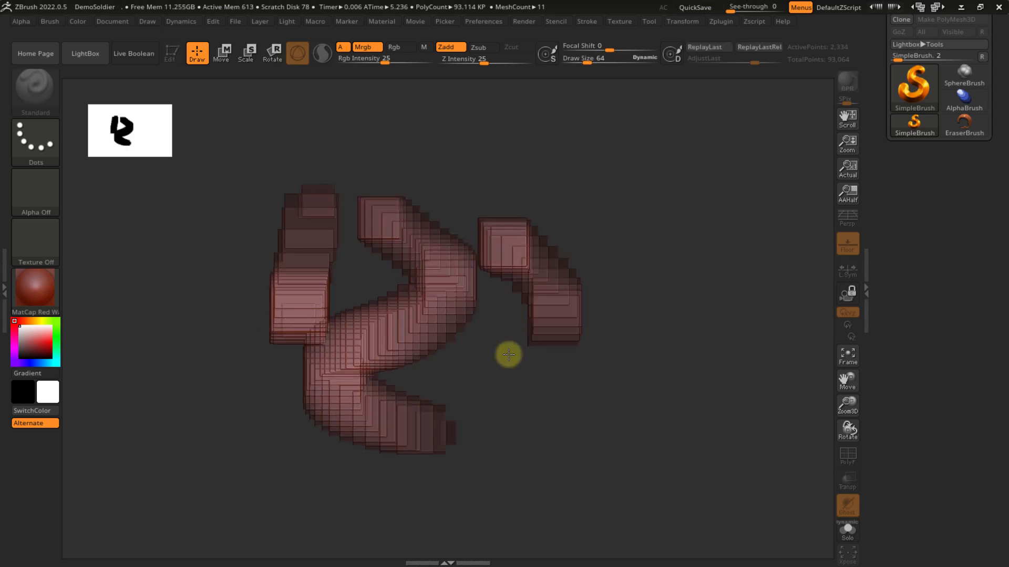
drag(509, 355, 591, 413)
drag(585, 219, 524, 351)
mouse_move(452, 181)
mouse_down()
mouse_move(203, 331)
mouse_move(244, 394)
mouse_up()
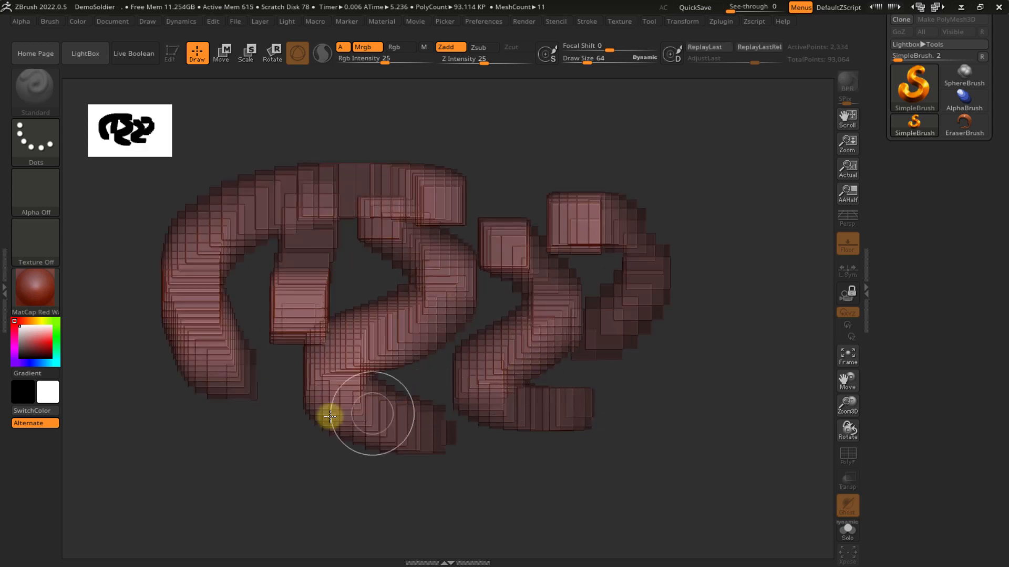
click(520, 185)
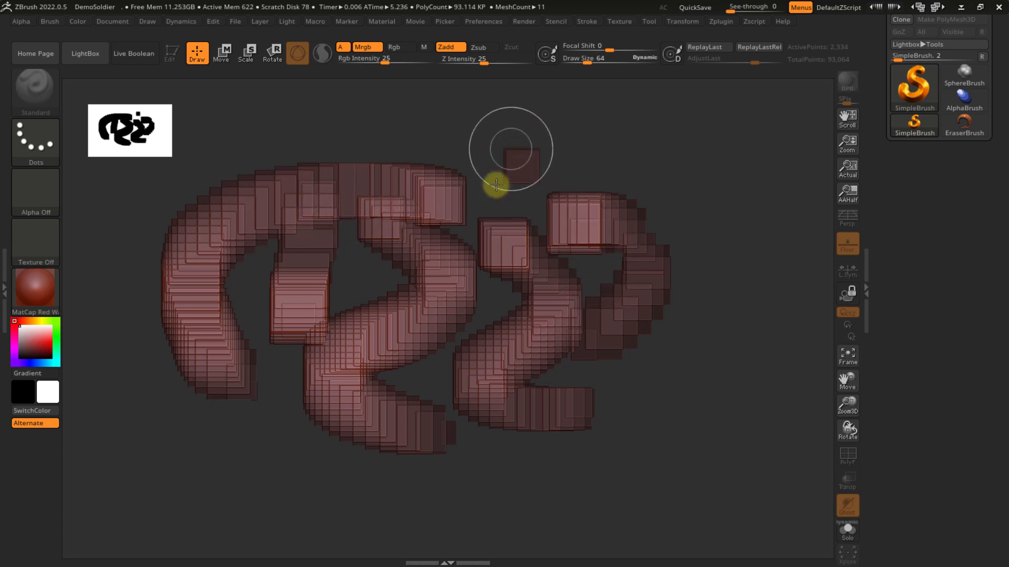
mouse_move(451, 273)
mouse_down()
mouse_move(430, 266)
mouse_move(437, 259)
mouse_move(434, 274)
mouse_move(437, 239)
mouse_up()
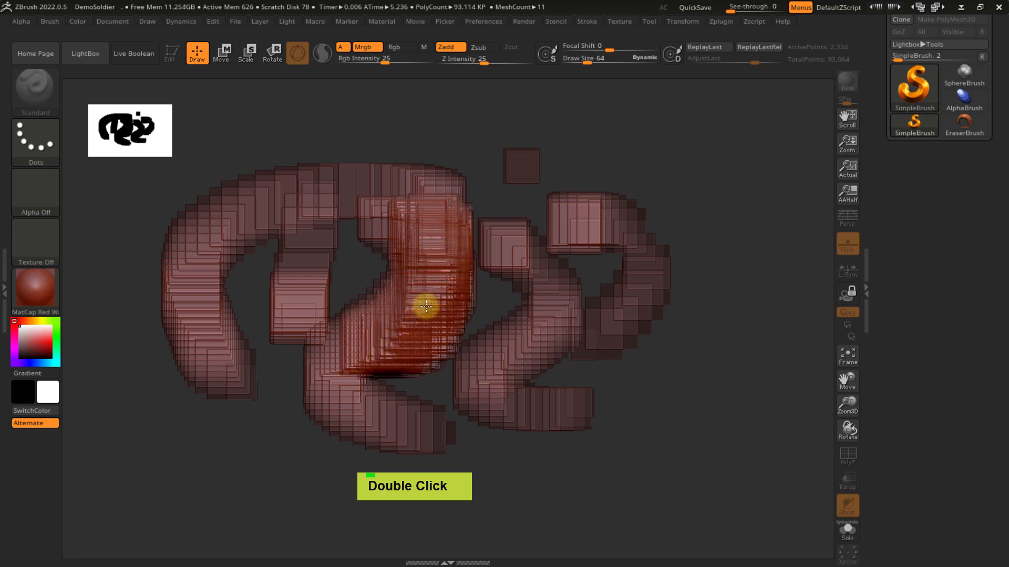
- Apply Smooth strokes over the dense overlapping SimpleBrush strokes in the middle of the canvas
shift+drag(436, 297, 424, 318)
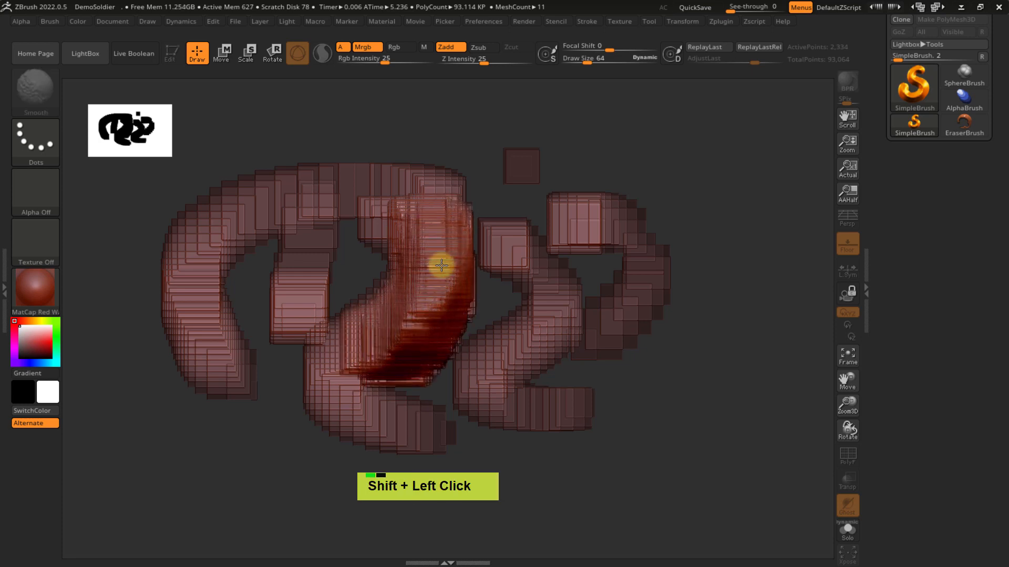
shift+drag(442, 266, 434, 268)
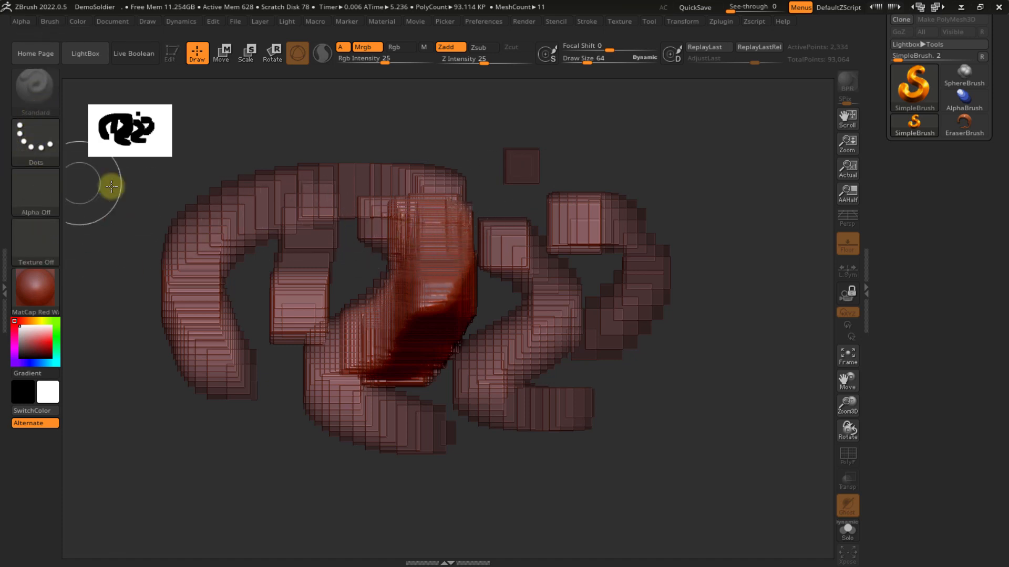
- Bring the whole Tool palette into view and examine the 3D meshes and 2.5D brushes in the tool library
drag(888, 132, 863, 218)
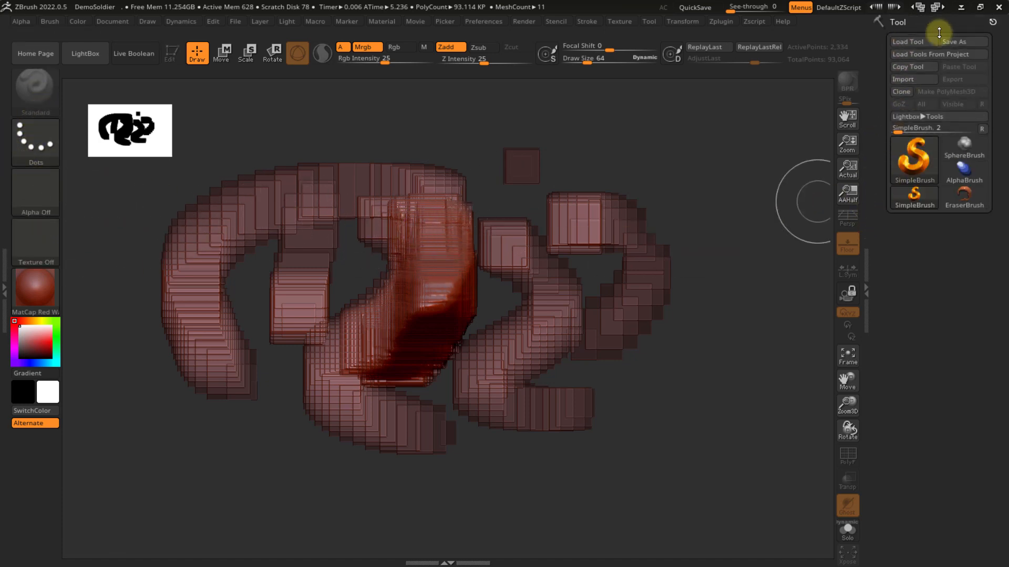
click(913, 153)
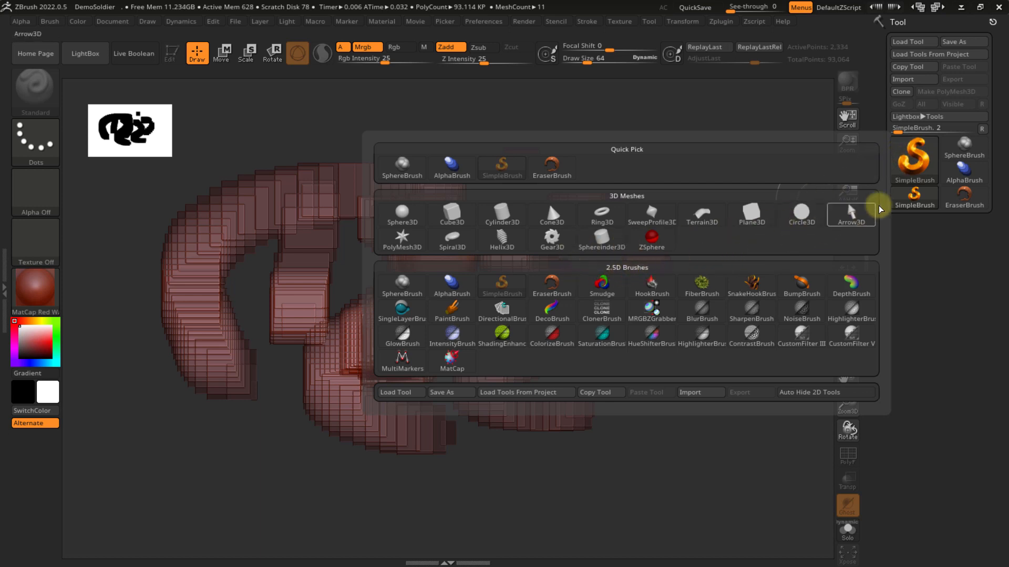
click(919, 159)
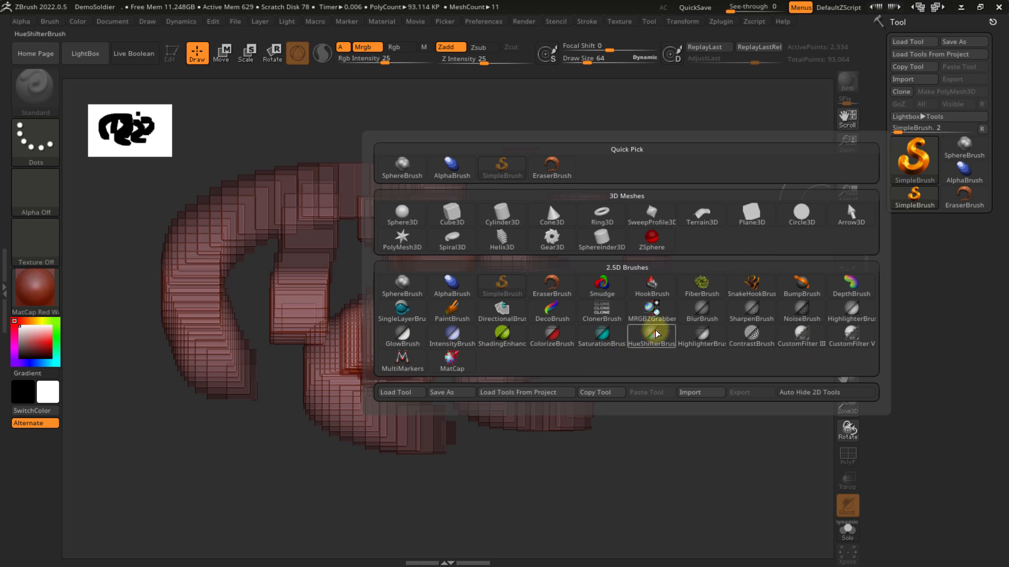
mouse_move(663, 332)
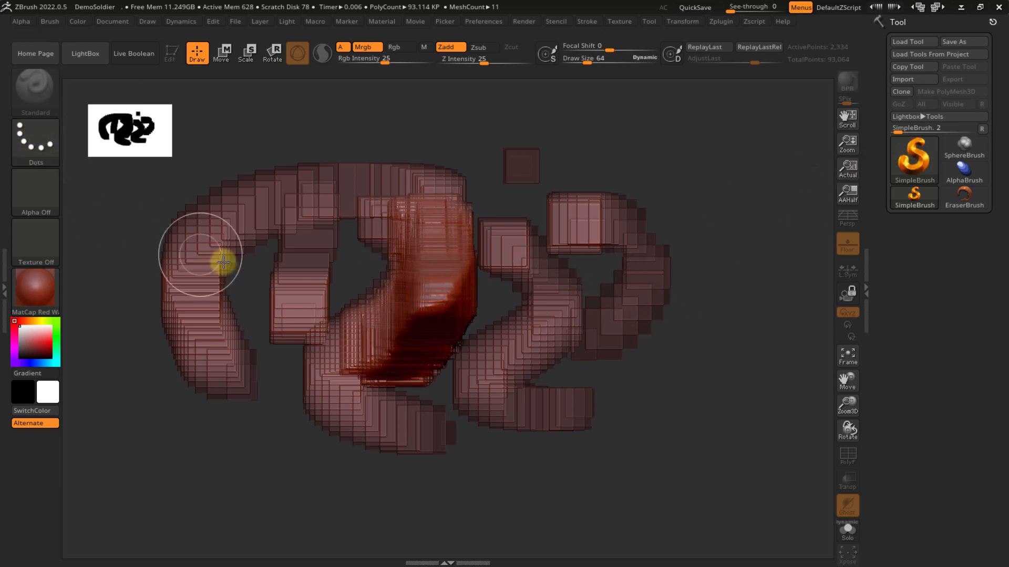
- Paint a wide arched SimpleBrush stroke above the existing shapes and two single dabs below them
mouse_move(251, 147)
mouse_down()
mouse_move(302, 128)
mouse_move(518, 168)
mouse_up()
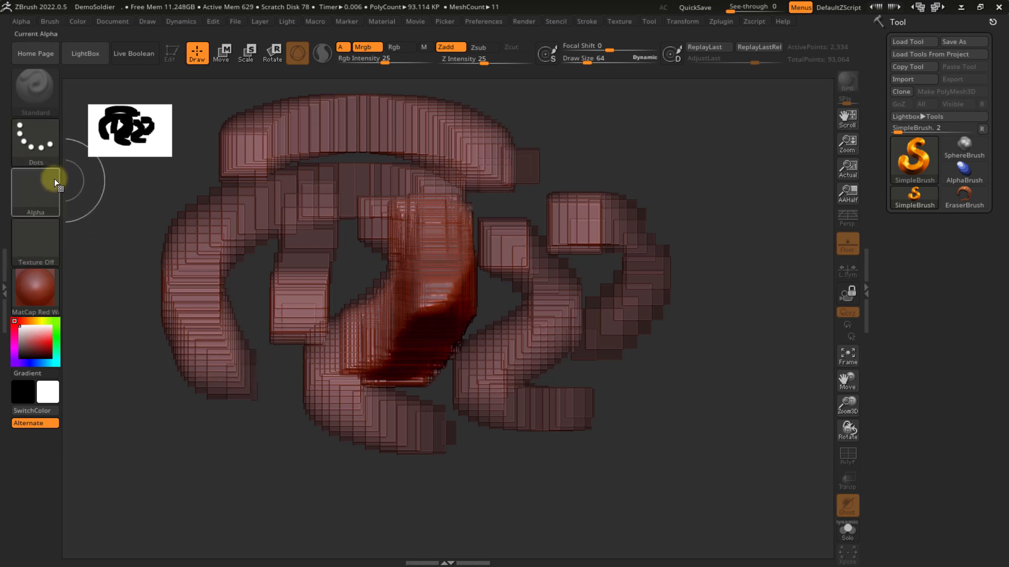
click(207, 433)
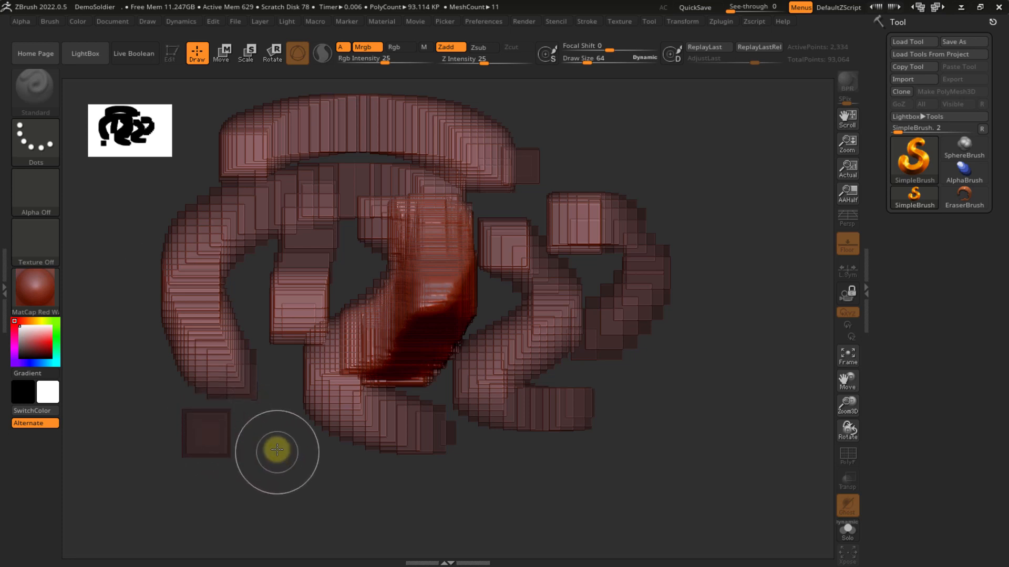
click(270, 426)
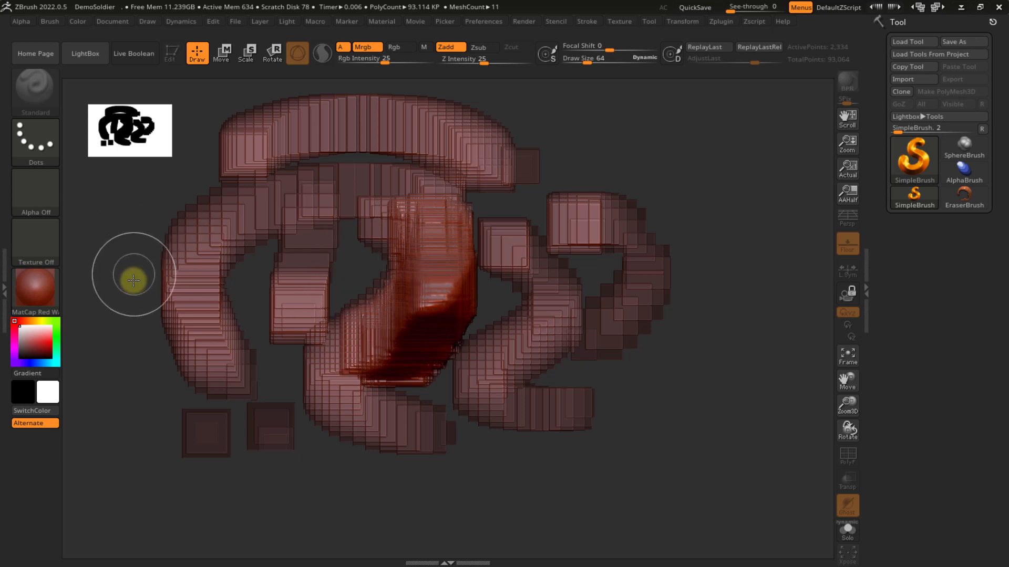
- Choose Alpha 01 for the SimpleBrush and paint two long, rounded strokes winding across the canvas
click(35, 190)
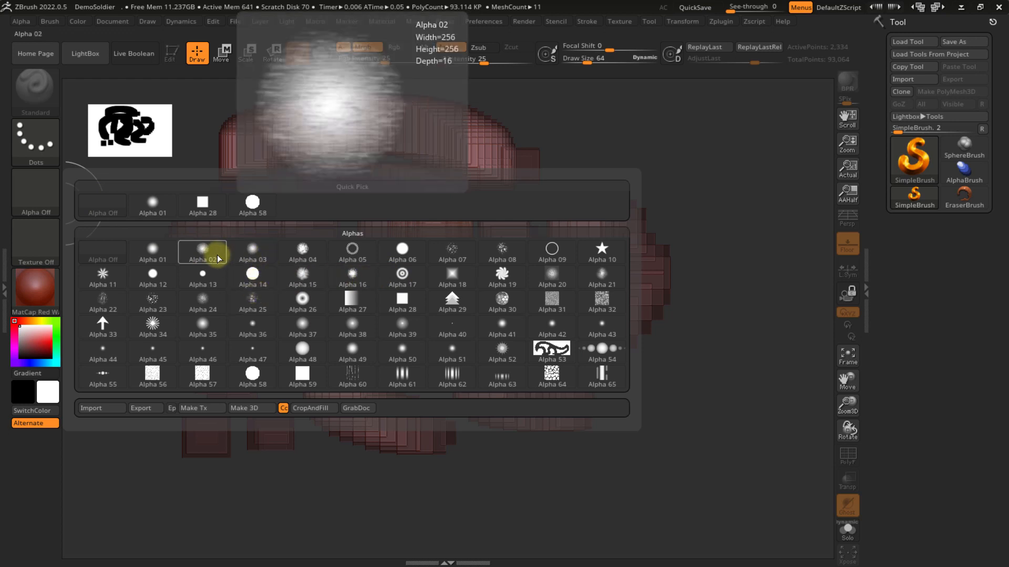
click(153, 254)
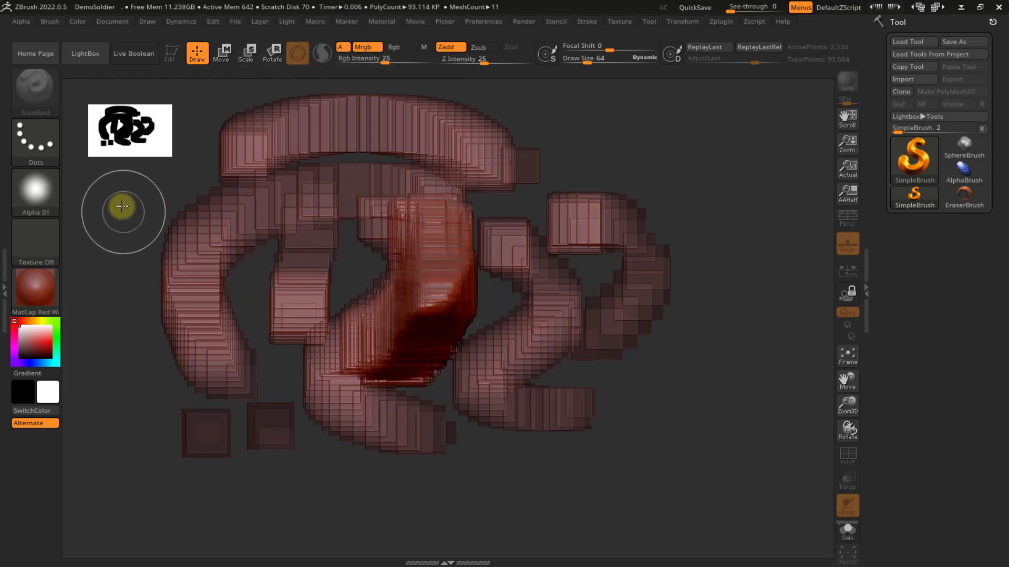
mouse_move(120, 204)
mouse_down()
mouse_move(103, 290)
mouse_move(109, 419)
mouse_move(157, 499)
mouse_move(304, 520)
mouse_move(441, 292)
mouse_move(576, 276)
mouse_move(648, 315)
mouse_move(628, 308)
mouse_move(687, 259)
mouse_move(569, 319)
mouse_move(550, 362)
mouse_up()
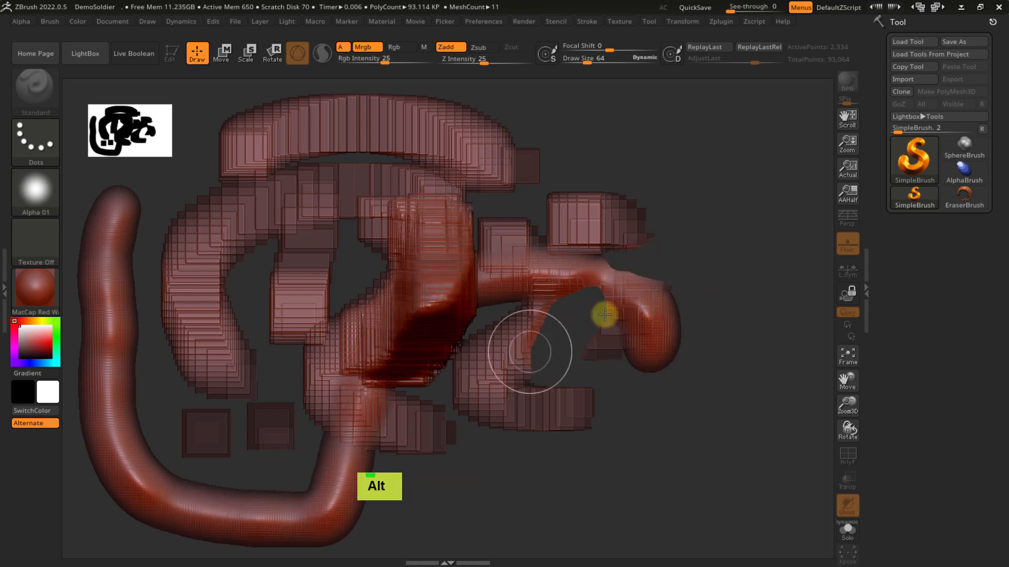
mouse_move(561, 140)
mouse_down()
mouse_move(592, 135)
mouse_move(686, 185)
mouse_move(659, 319)
mouse_move(622, 376)
mouse_move(522, 466)
mouse_move(621, 494)
mouse_move(678, 491)
mouse_up()
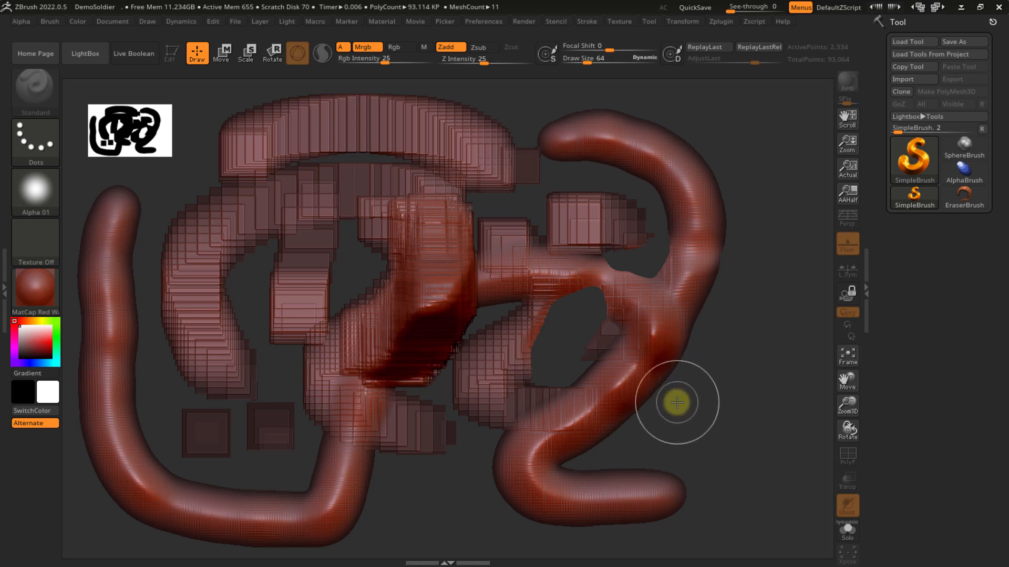
- Carve into the lower bend of the newest rounded stroke and build up several short strokes around it
mouse_move(714, 397)
alt+mouse_down()
mouse_move(572, 367)
mouse_move(690, 399)
alt+mouse_up()
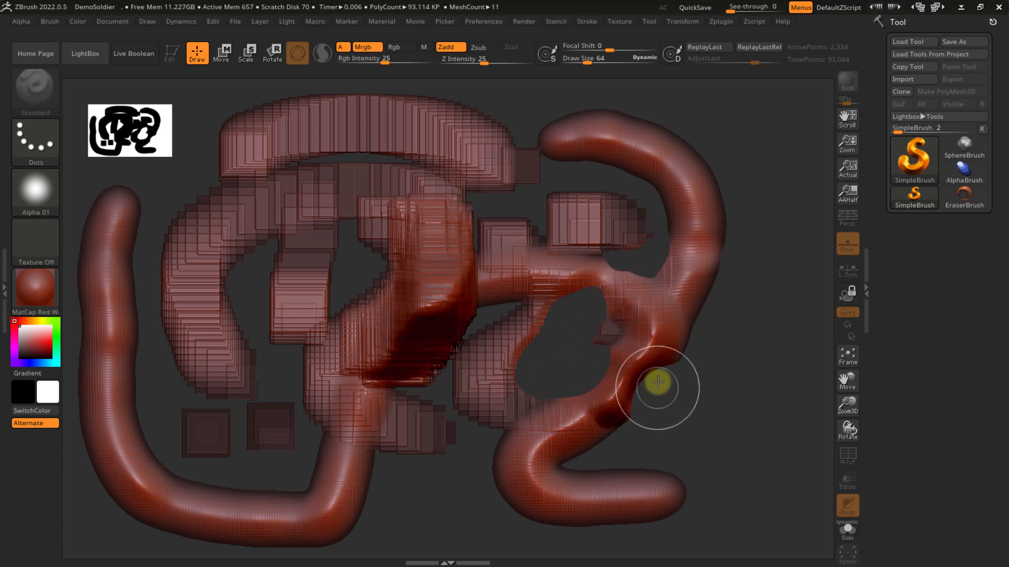
mouse_move(756, 274)
mouse_down()
mouse_move(732, 345)
mouse_move(747, 309)
mouse_move(696, 401)
mouse_move(638, 453)
mouse_up()
mouse_move(709, 368)
mouse_down()
mouse_move(657, 420)
mouse_move(704, 353)
mouse_move(649, 412)
mouse_move(762, 391)
mouse_move(716, 340)
mouse_move(736, 381)
mouse_up()
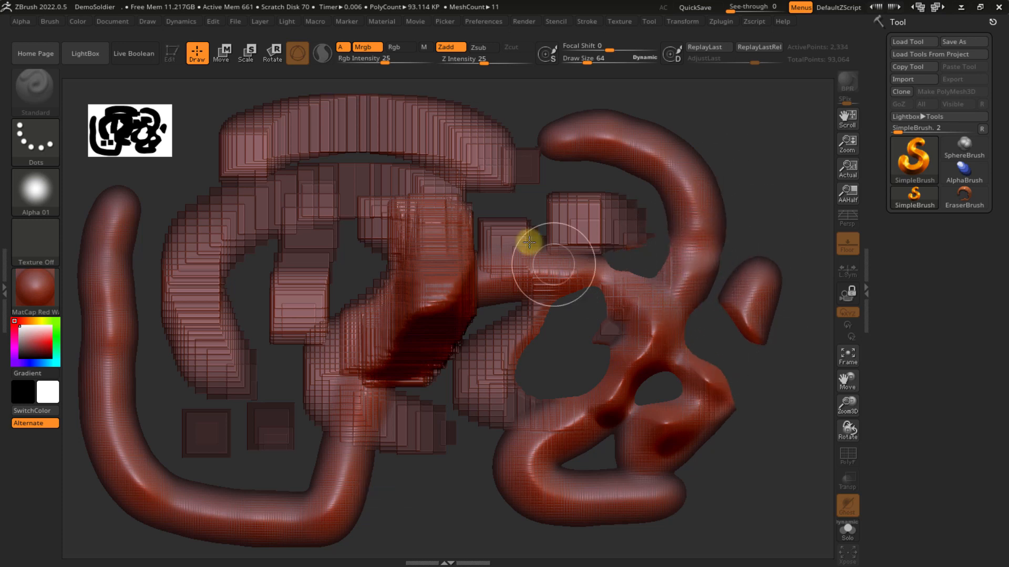
mouse_move(719, 244)
mouse_down()
mouse_move(637, 237)
mouse_move(669, 235)
mouse_move(622, 331)
mouse_up()
drag(658, 266, 556, 387)
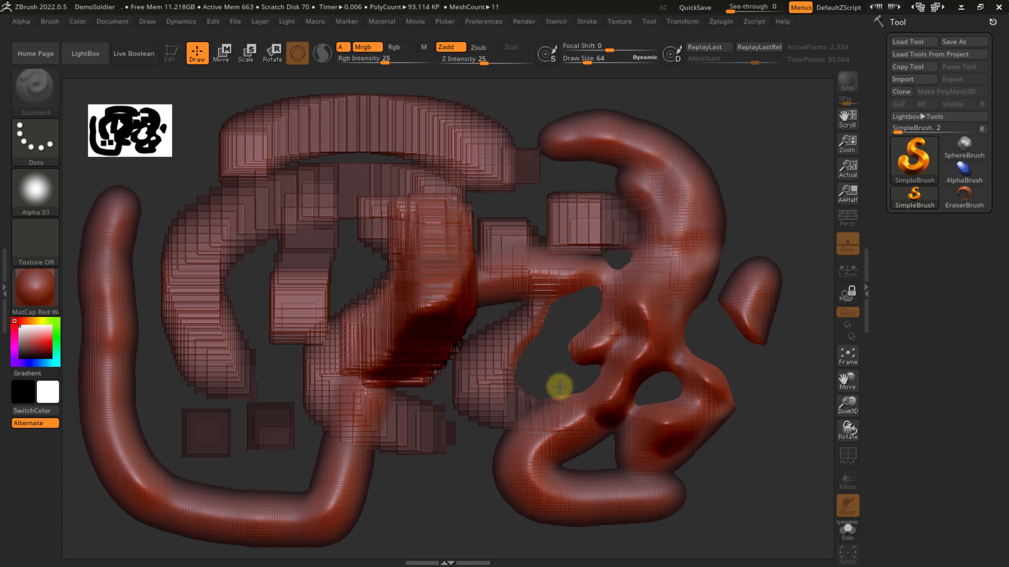
- Carve away the rounded stroke between its upper arc and the lower cluster with inverted strokes
key(alt)
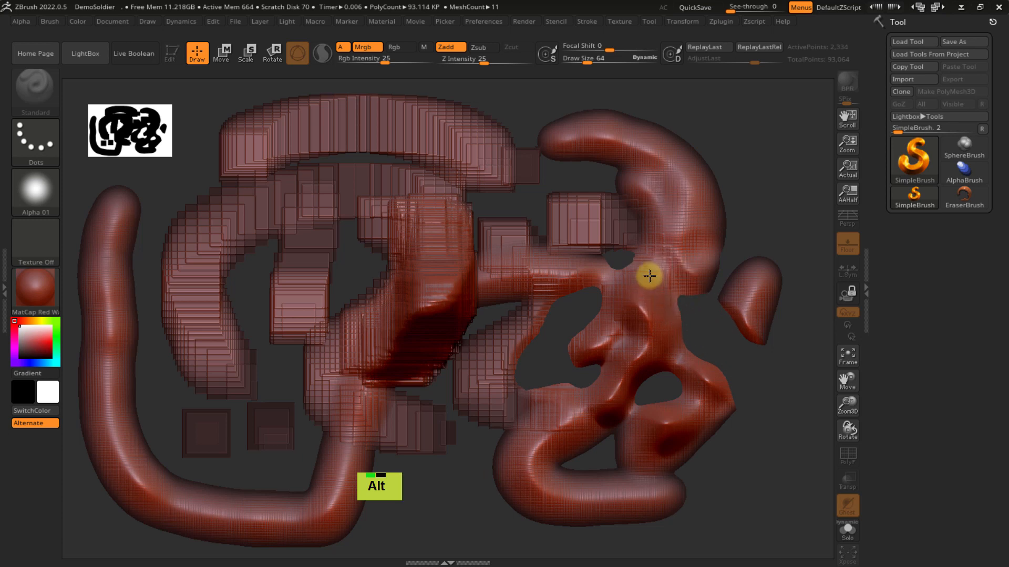
alt+drag(649, 275, 678, 300)
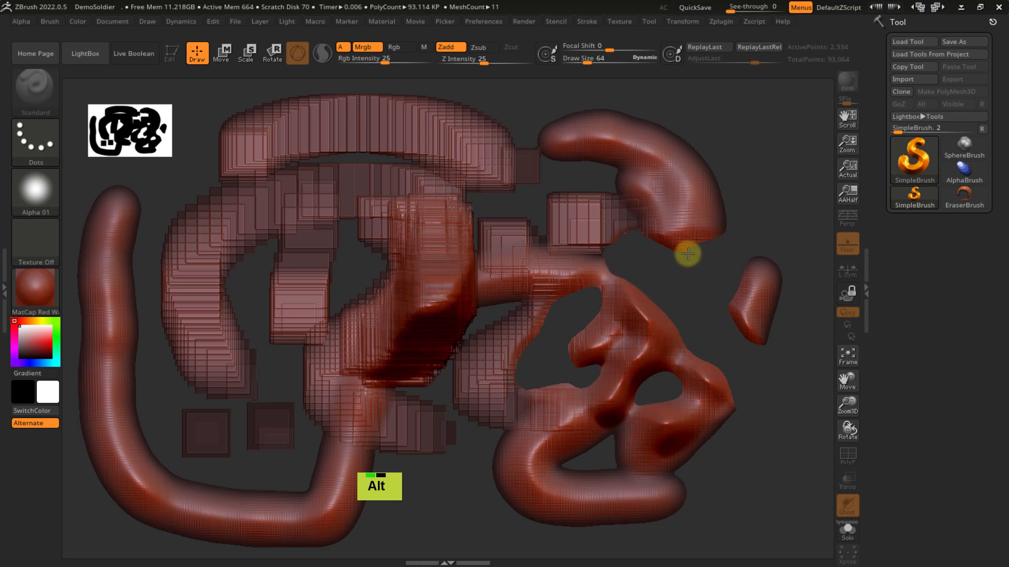
alt+drag(671, 256, 710, 207)
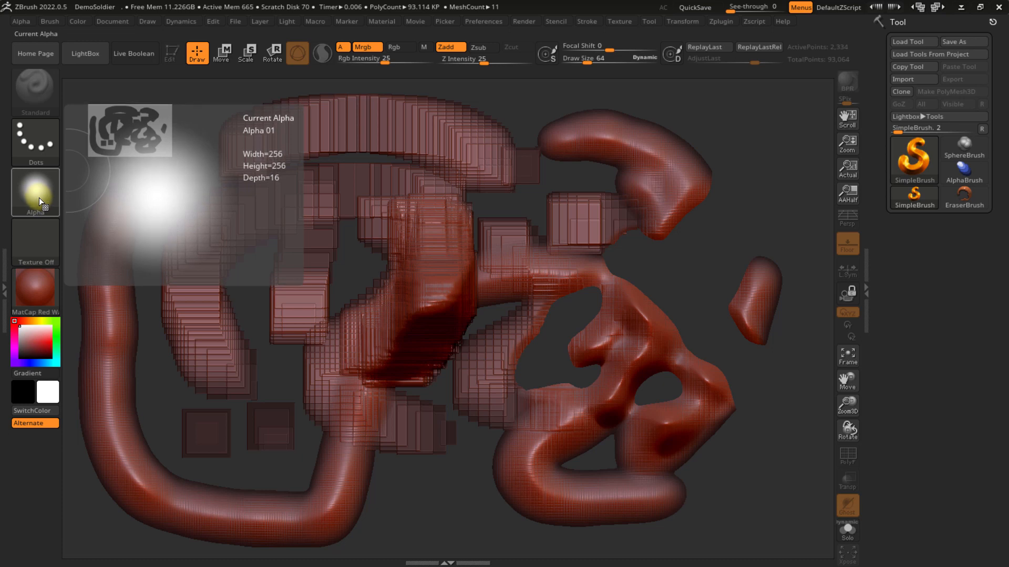
- Choose the star image Texture 12 and paint several textured strokes looping through the existing shapes
click(47, 244)
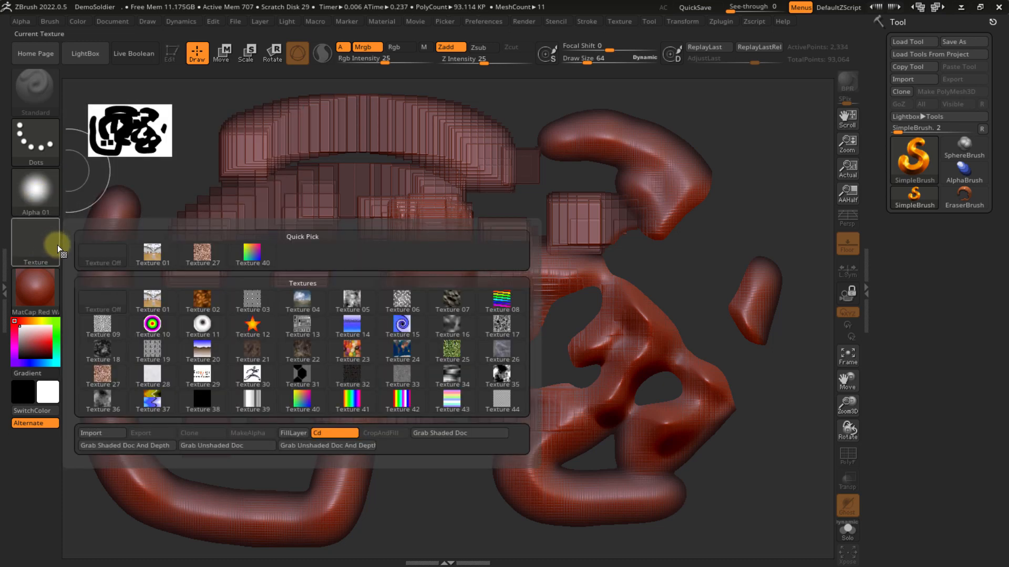
click(248, 326)
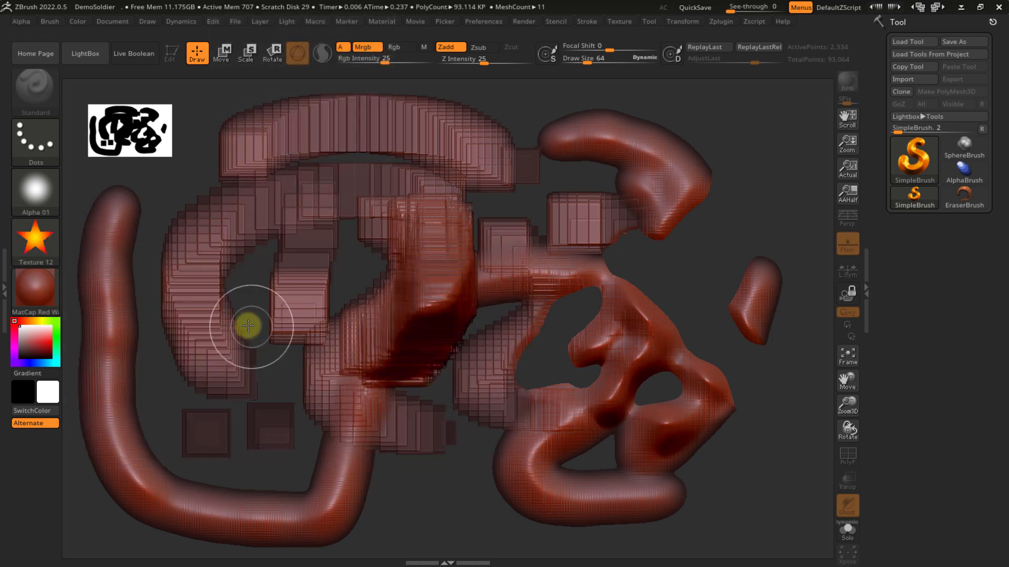
drag(181, 180, 188, 203)
drag(253, 302, 268, 417)
mouse_move(272, 469)
mouse_down()
mouse_move(402, 480)
mouse_move(444, 399)
mouse_move(454, 487)
mouse_move(561, 424)
mouse_move(553, 317)
mouse_move(527, 227)
mouse_move(434, 184)
mouse_move(297, 221)
mouse_move(152, 225)
mouse_move(160, 258)
mouse_up()
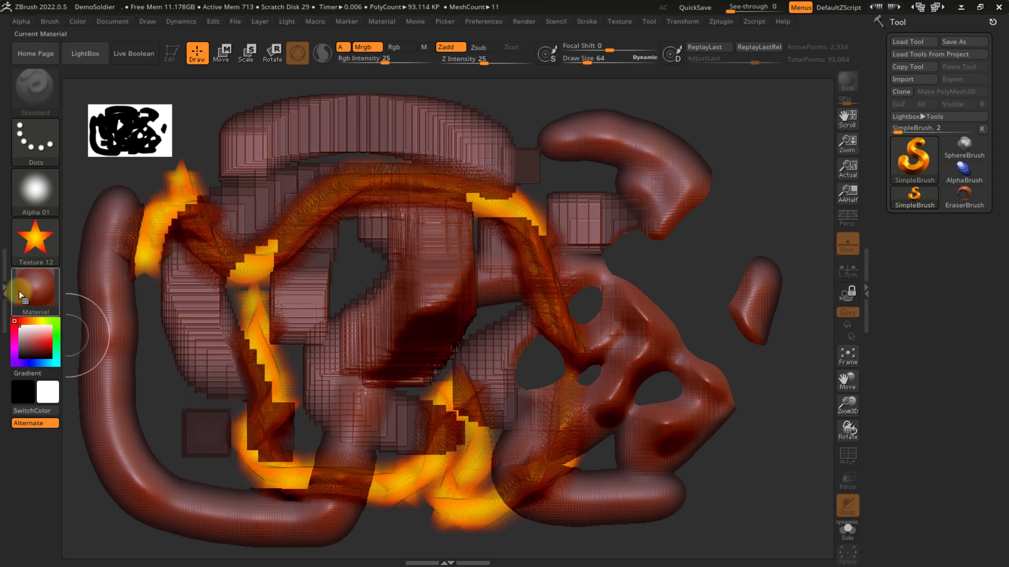
- Set the material to Gold and paint strokes with the star texture still active
click(33, 300)
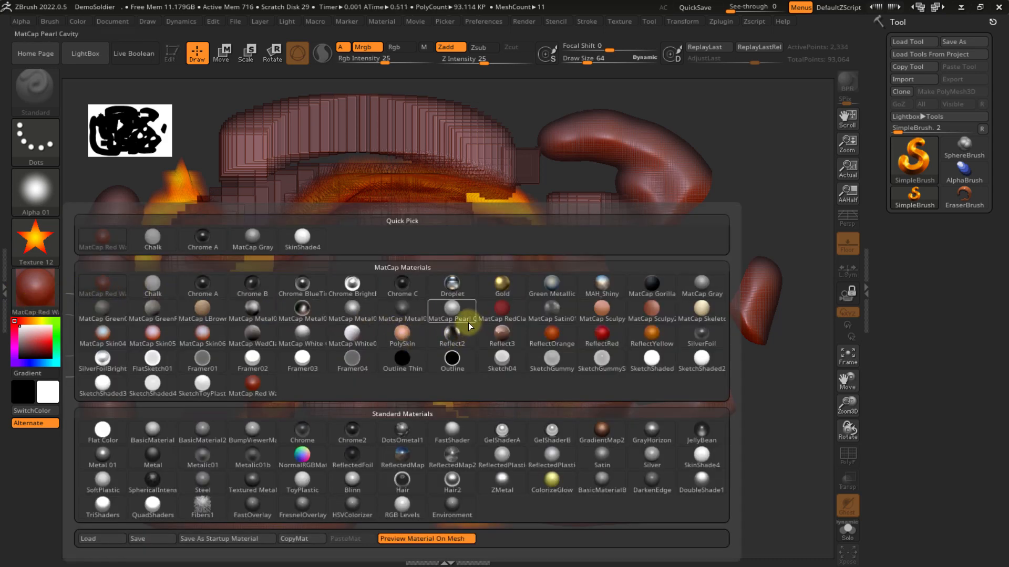
click(500, 283)
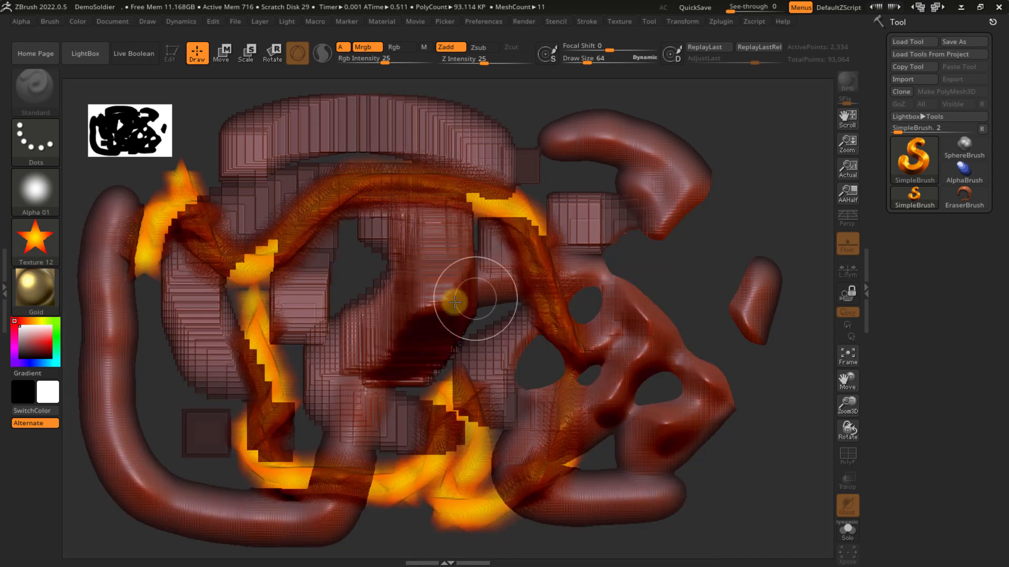
mouse_move(240, 246)
mouse_down()
mouse_move(191, 305)
mouse_move(168, 390)
mouse_up()
drag(176, 426, 181, 427)
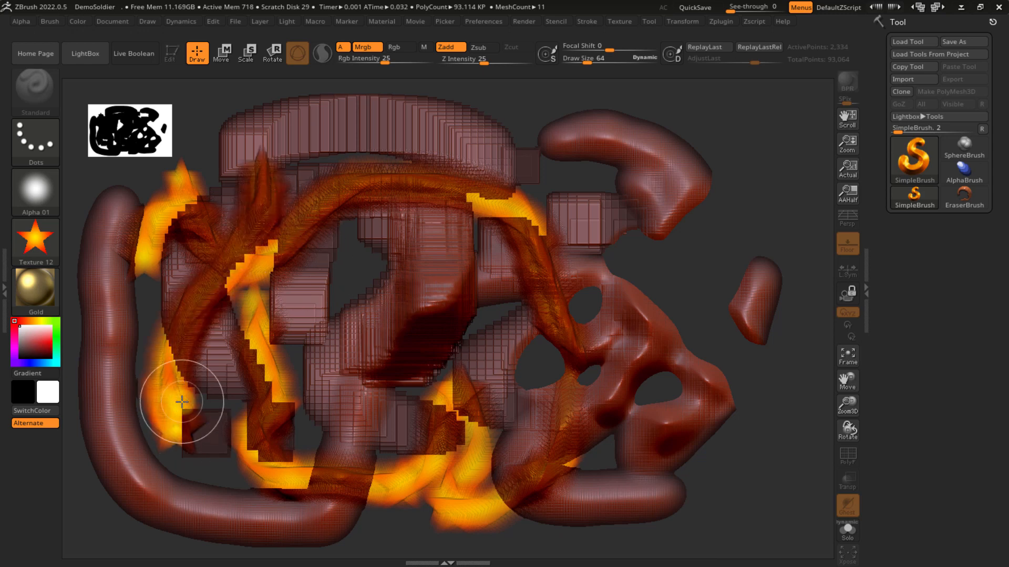
- Turn the texture off and paint plain Gold strokes over the lower curve of the large rounded stroke
click(42, 237)
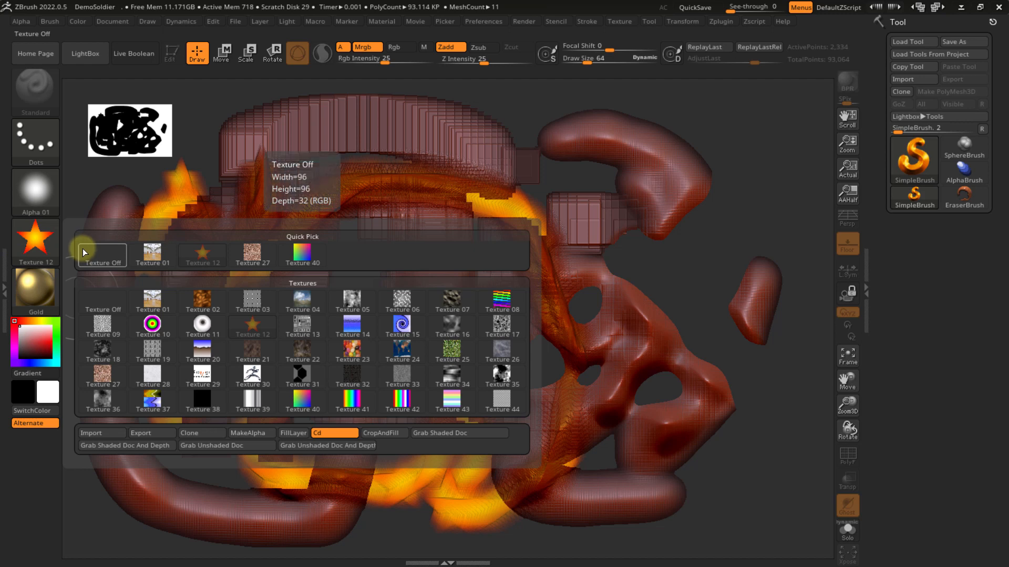
click(103, 263)
mouse_move(140, 332)
mouse_down()
mouse_move(146, 415)
mouse_move(137, 394)
mouse_move(196, 511)
mouse_up()
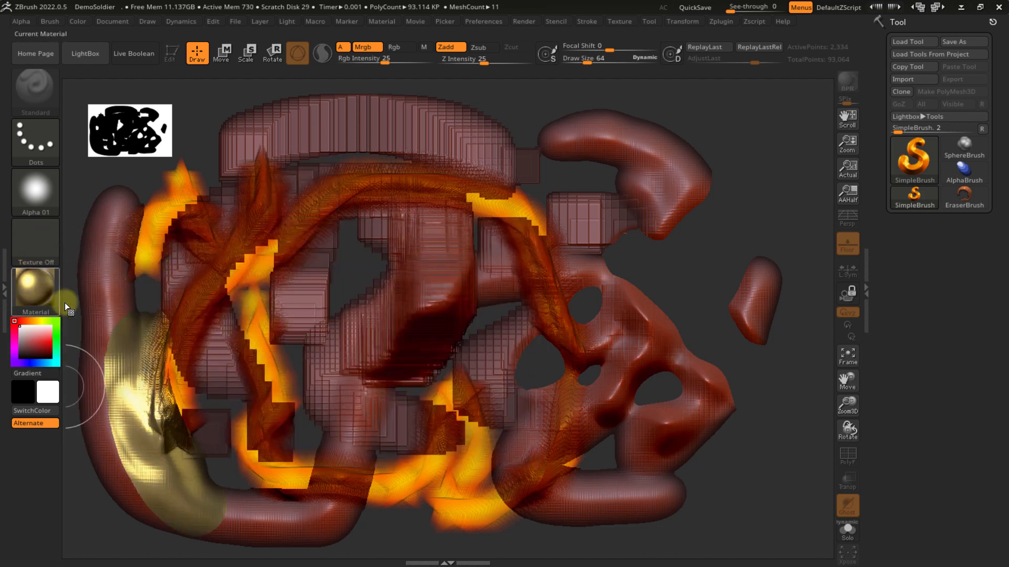
mouse_move(181, 423)
mouse_down()
mouse_move(198, 477)
mouse_move(252, 534)
mouse_move(277, 529)
mouse_up()
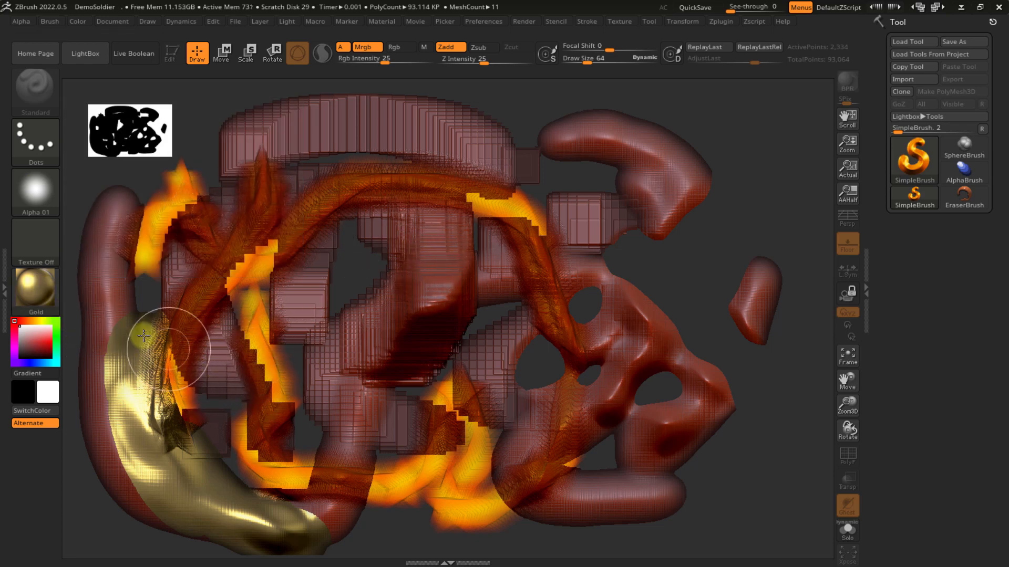
- Set the material to ToyPlastic and paint a long white stroke across the upper arch
click(38, 291)
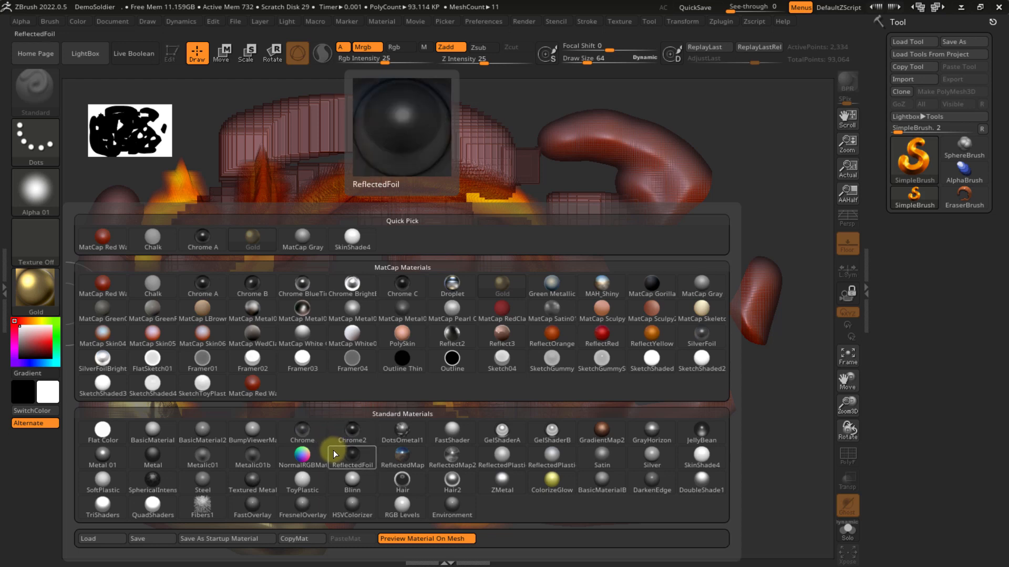
click(302, 479)
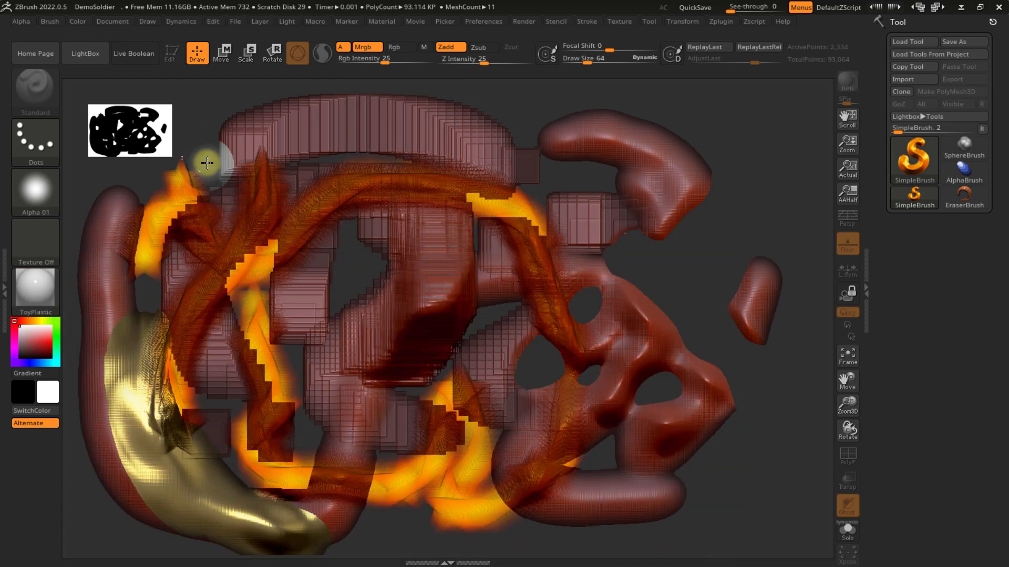
mouse_move(203, 163)
mouse_down()
mouse_move(268, 137)
mouse_move(390, 139)
mouse_move(480, 124)
mouse_move(556, 186)
mouse_move(608, 155)
mouse_up()
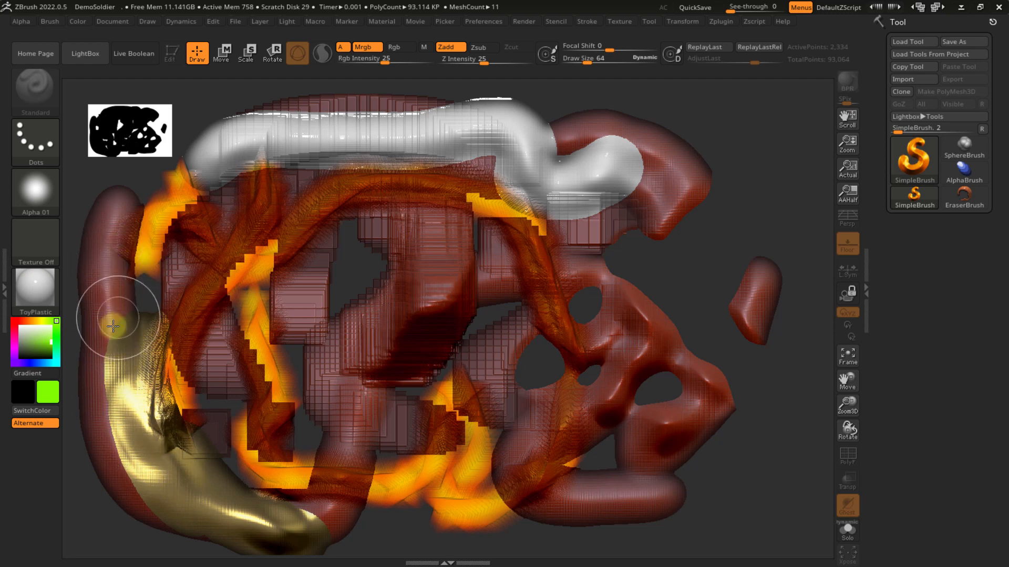
- Paint several bright green ToyPlastic strokes from the end of the white stroke down over the rounded cluster
mouse_move(460, 248)
mouse_down()
mouse_move(497, 207)
mouse_move(634, 169)
mouse_up()
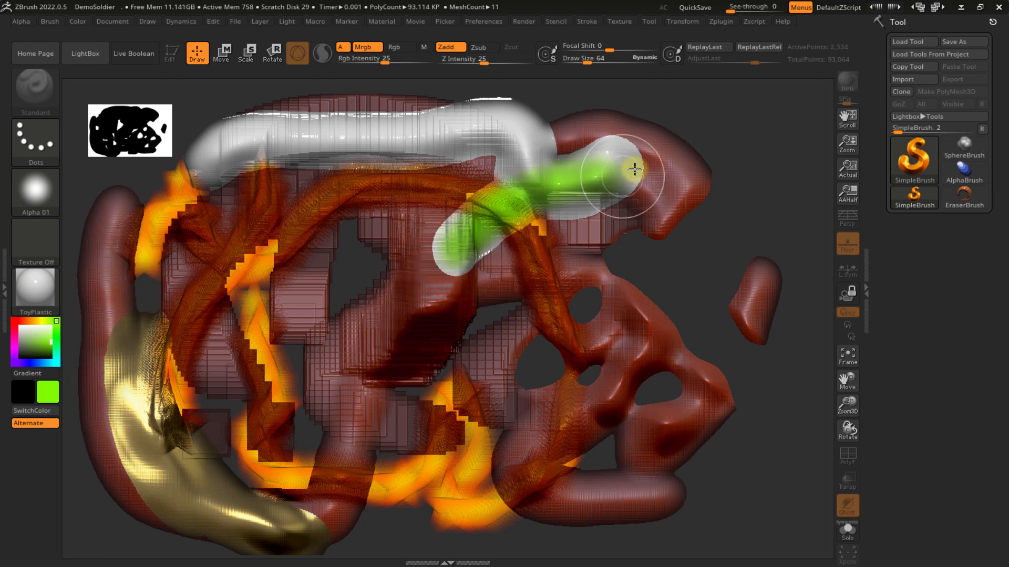
drag(569, 114, 647, 259)
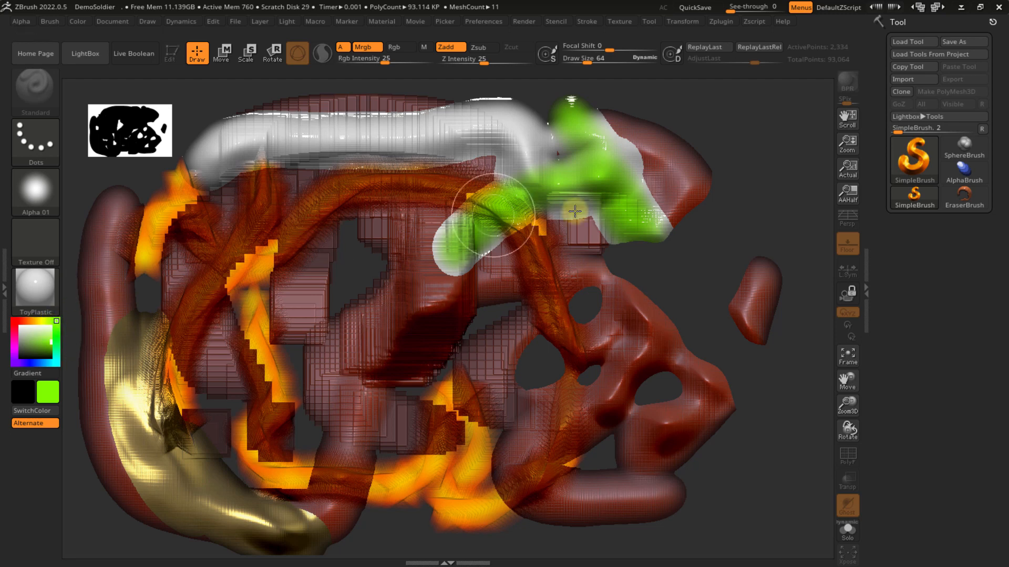
mouse_move(574, 211)
mouse_down()
mouse_move(679, 164)
mouse_move(683, 220)
mouse_move(667, 221)
mouse_move(617, 286)
mouse_move(652, 246)
mouse_move(593, 358)
mouse_move(560, 391)
mouse_up()
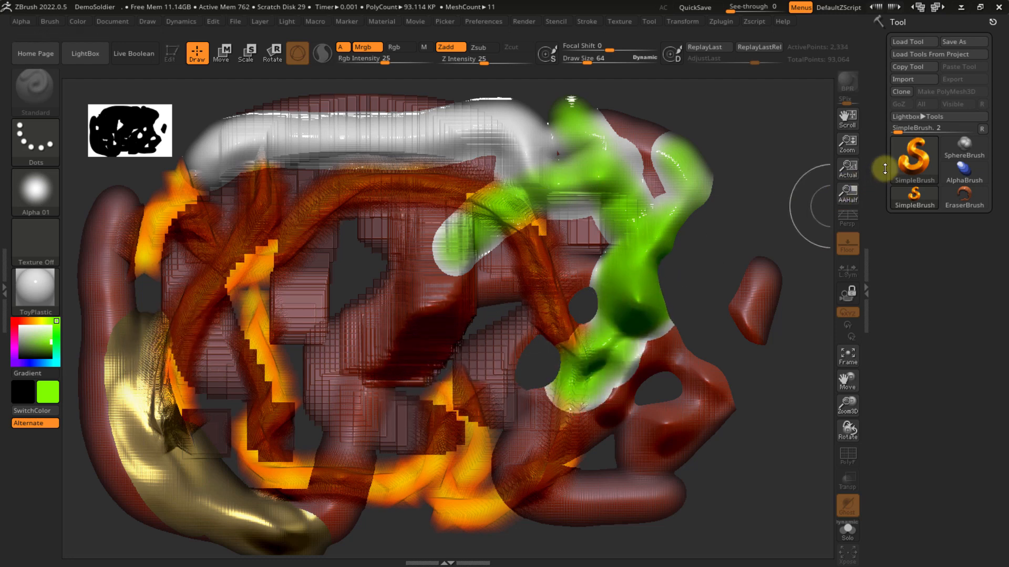
- Choose the FiberBrush and paint green fibers down the painting's left curve, across the upper arch and down the right side
double_click(906, 160)
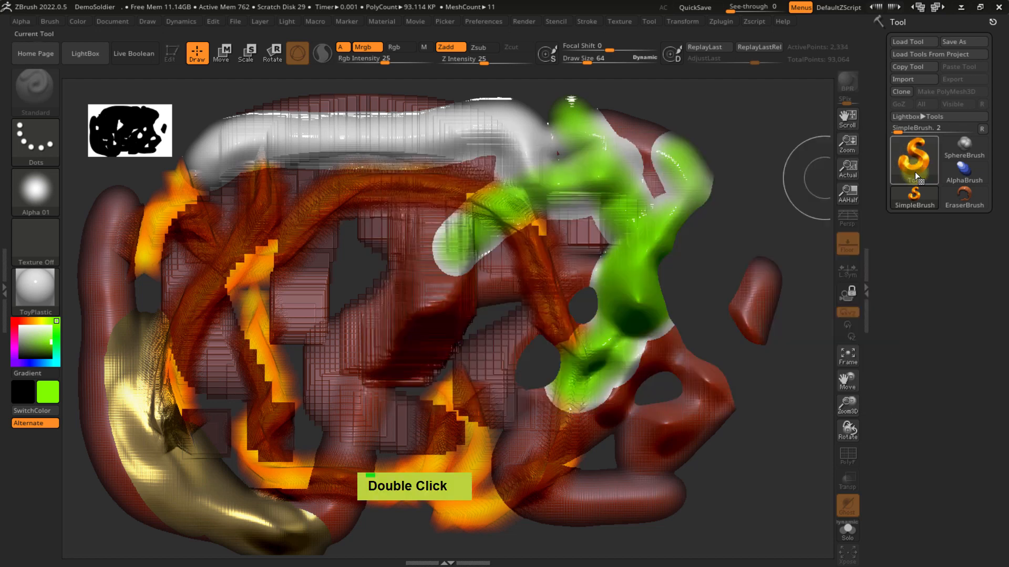
click(916, 177)
click(807, 229)
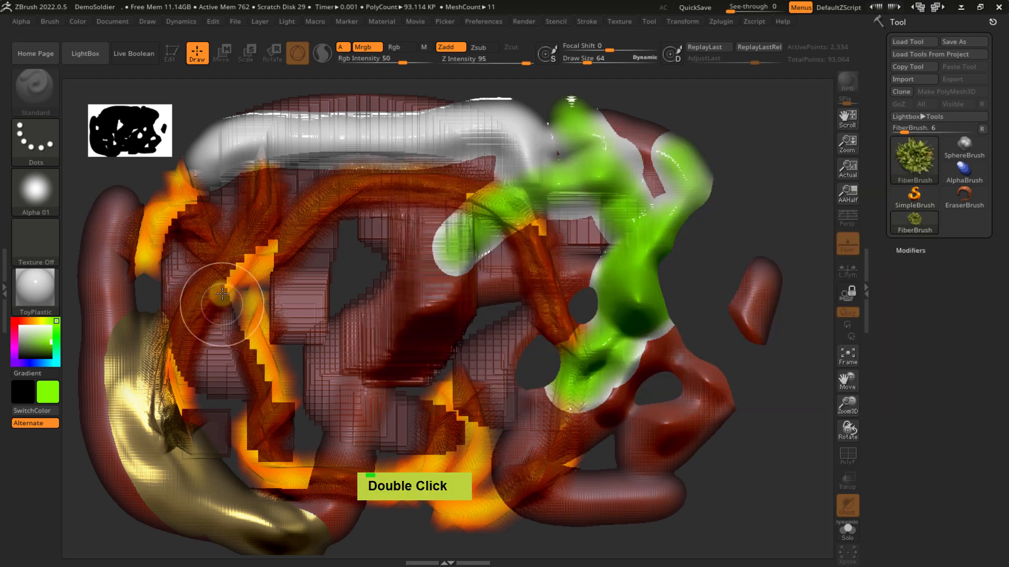
mouse_move(164, 231)
mouse_down()
mouse_move(180, 514)
mouse_move(208, 534)
mouse_up()
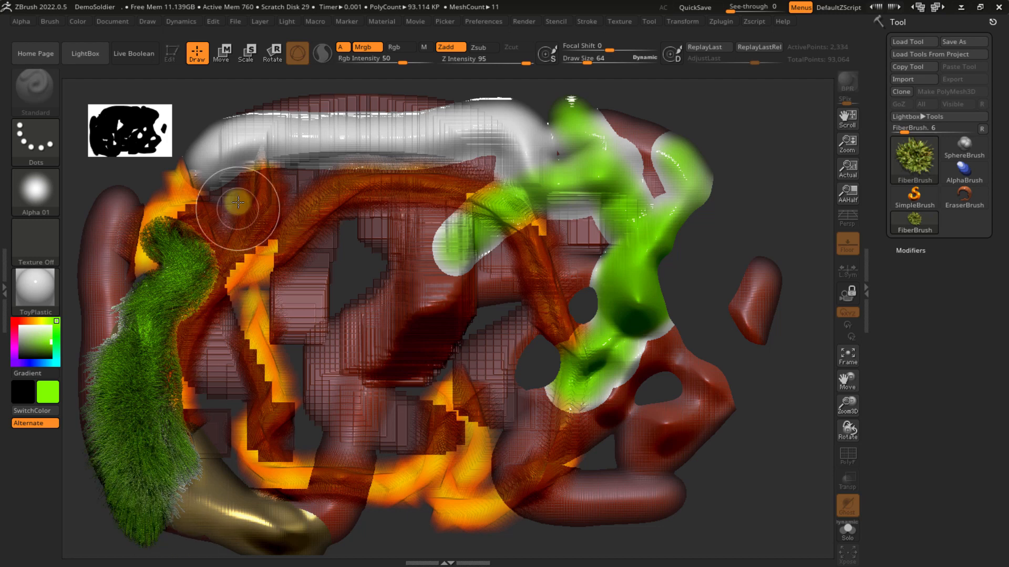
mouse_move(238, 203)
mouse_down()
mouse_move(417, 162)
mouse_move(304, 142)
mouse_move(655, 205)
mouse_move(608, 371)
mouse_move(603, 428)
mouse_move(578, 507)
mouse_move(551, 525)
mouse_up()
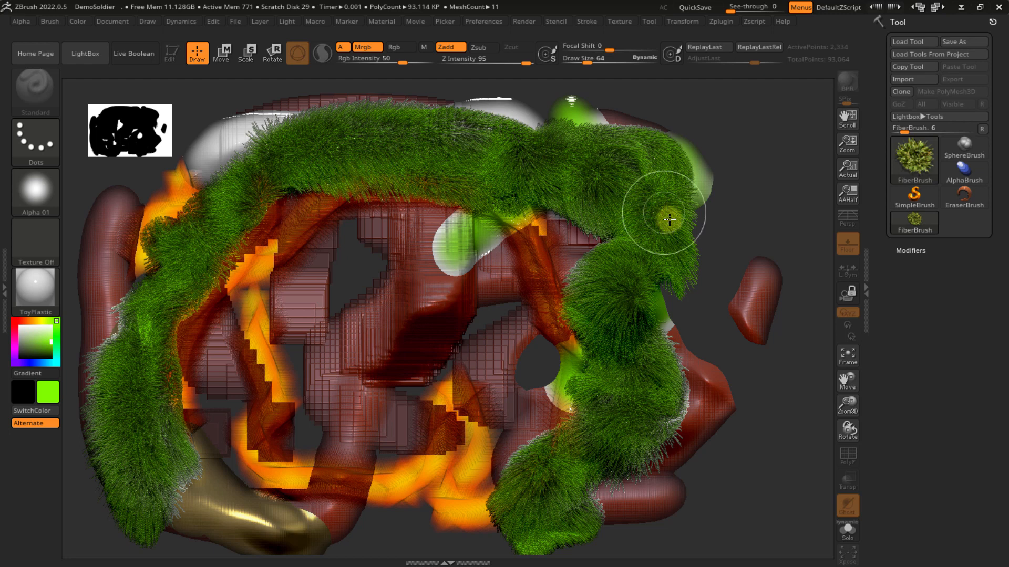
- Paint more FiberBrush strokes downward from the upper arch to fill the left half of the painting's interior
mouse_move(388, 171)
mouse_down()
mouse_move(410, 266)
mouse_move(402, 336)
mouse_move(313, 237)
mouse_move(268, 294)
mouse_move(297, 279)
mouse_move(300, 446)
mouse_up()
drag(305, 333, 290, 445)
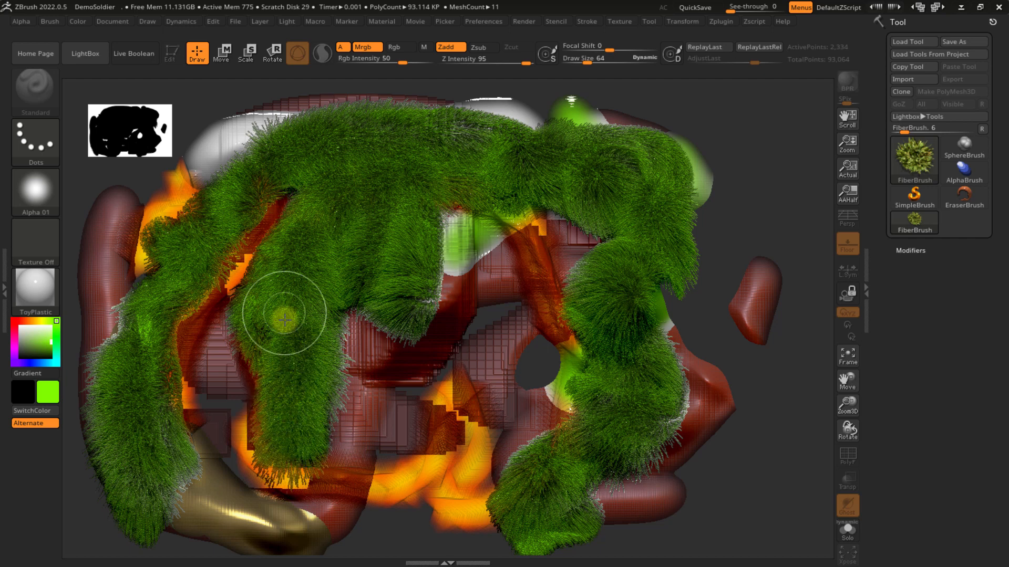
drag(211, 268, 224, 372)
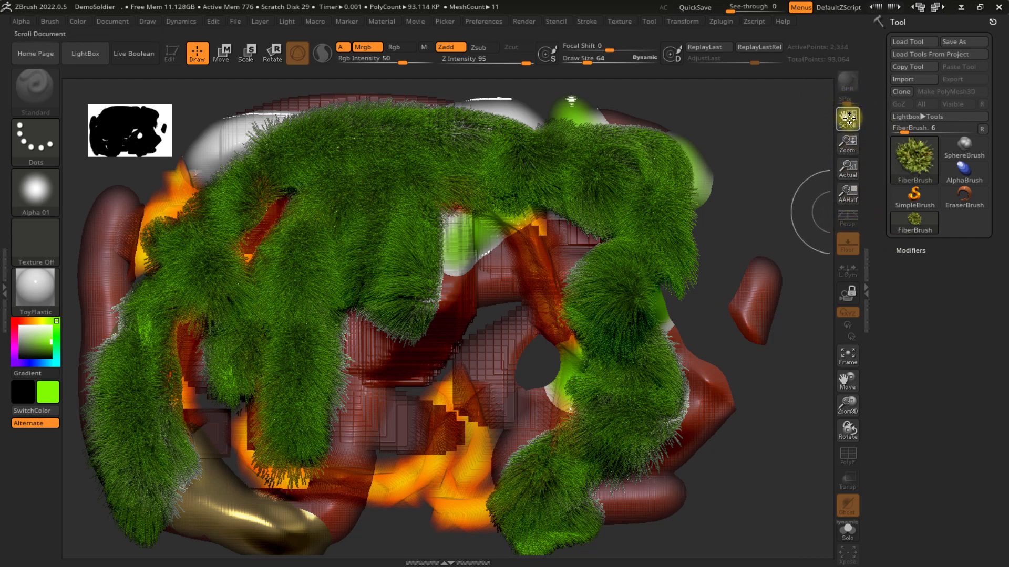
- Scroll and zoom the painted document, comparing its display at actual size and at antialiased half size
drag(849, 118, 824, 60)
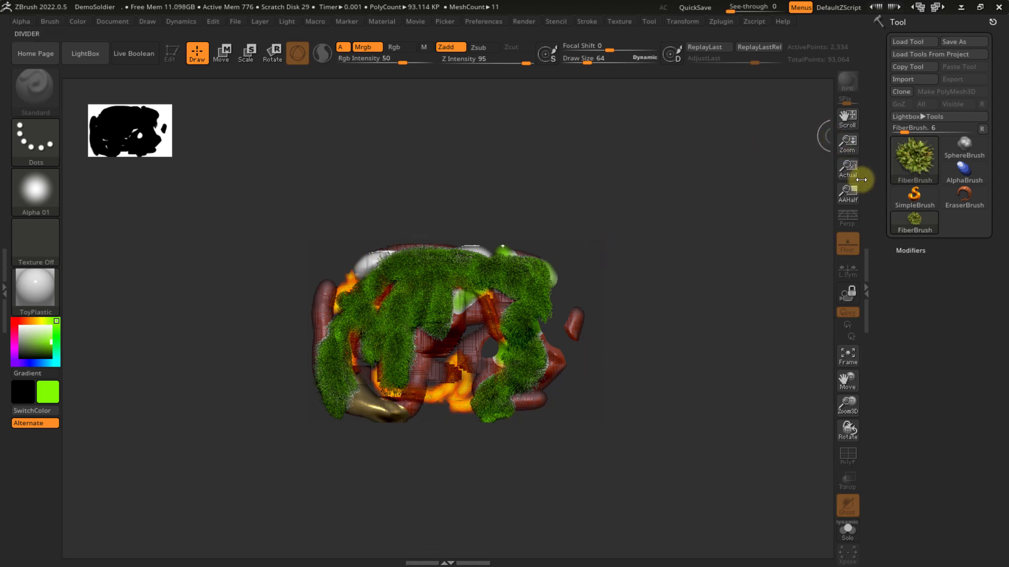
click(847, 169)
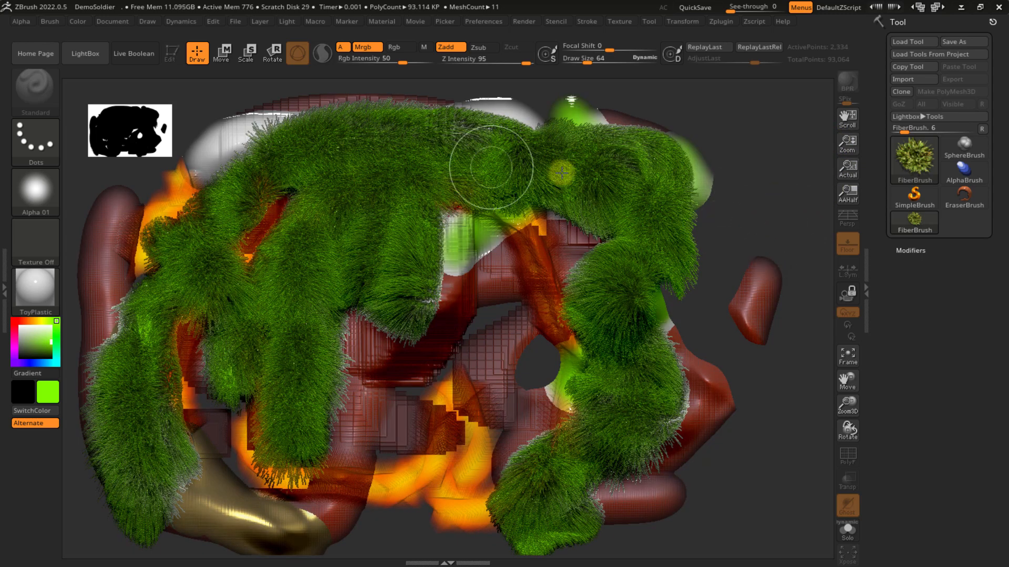
click(849, 195)
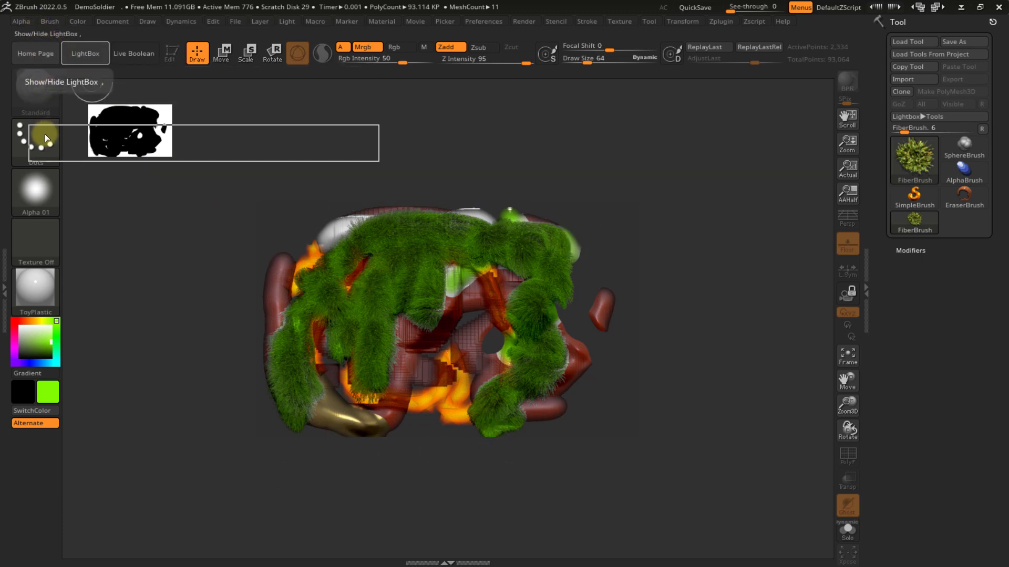
click(113, 21)
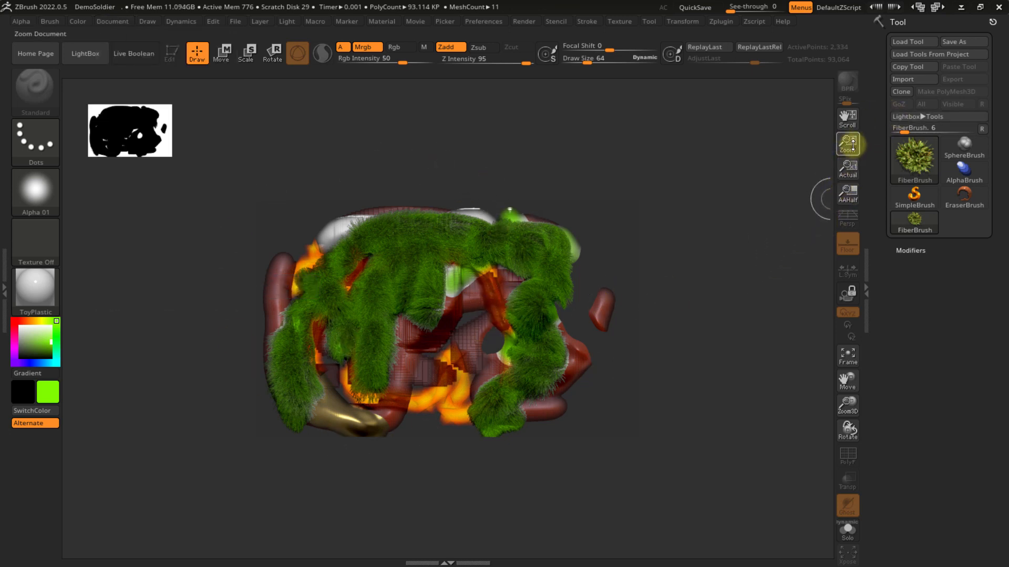
mouse_move(852, 145)
mouse_down()
mouse_move(848, 121)
mouse_move(840, 153)
mouse_up()
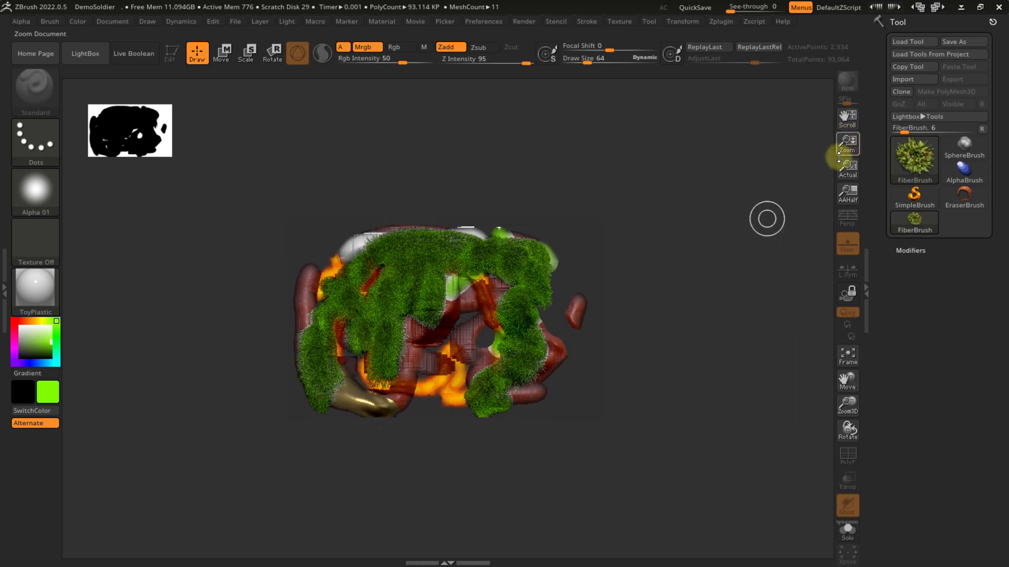
click(107, 22)
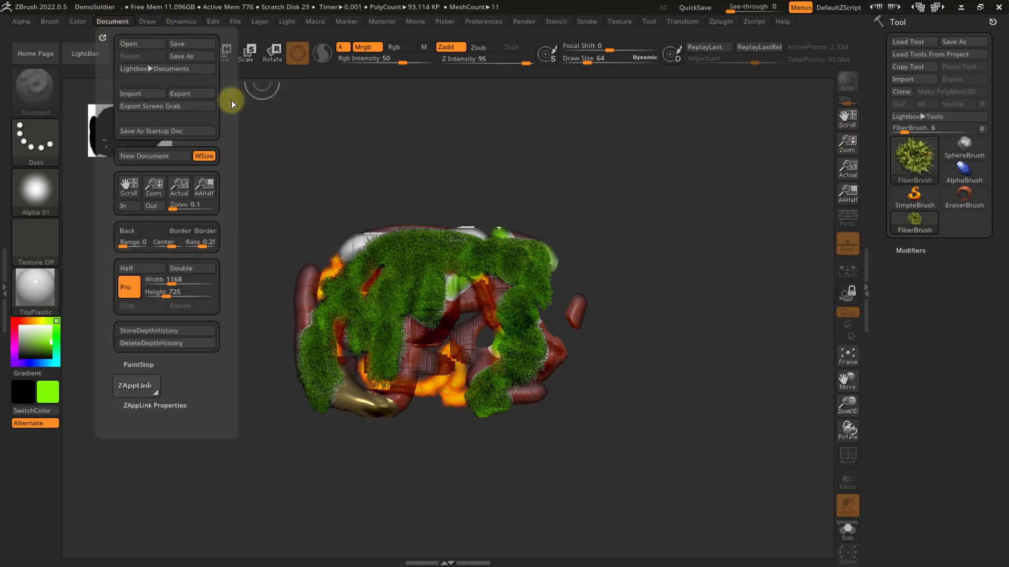
click(847, 193)
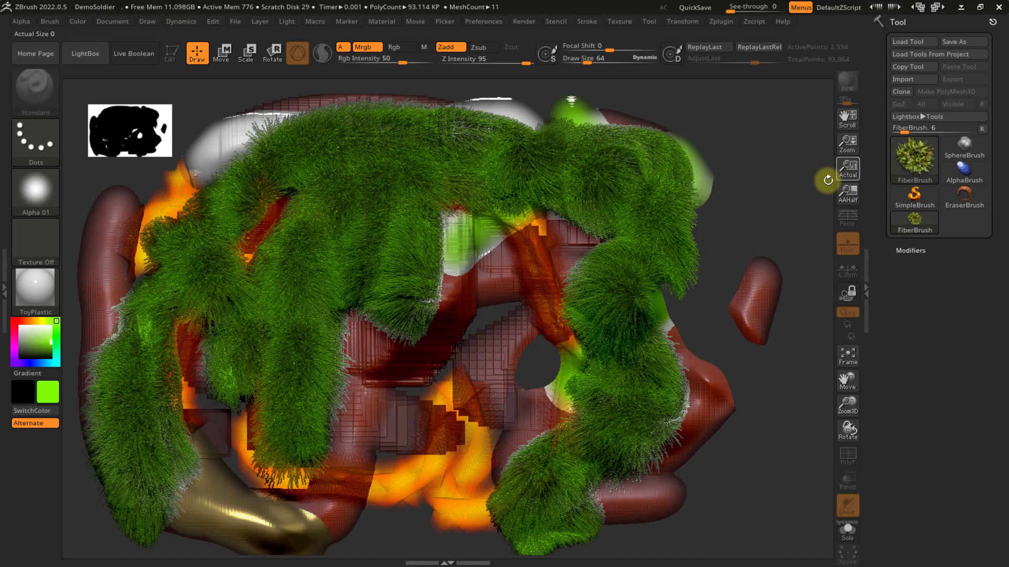
- Start a JPEG export of the document to the desktop, overwriting the existing ZBrush Document.jpg
click(115, 22)
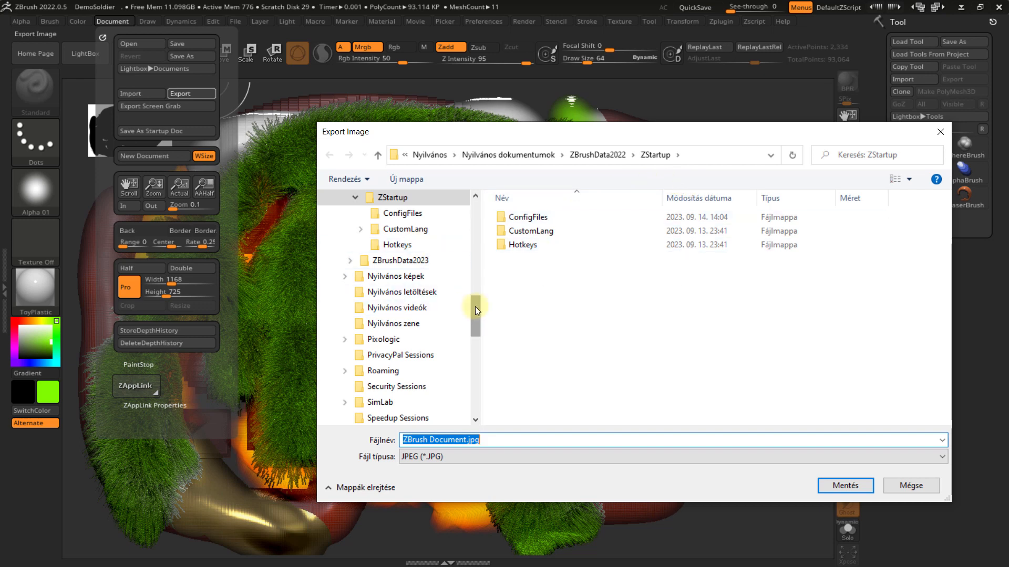
drag(475, 307, 476, 221)
click(356, 237)
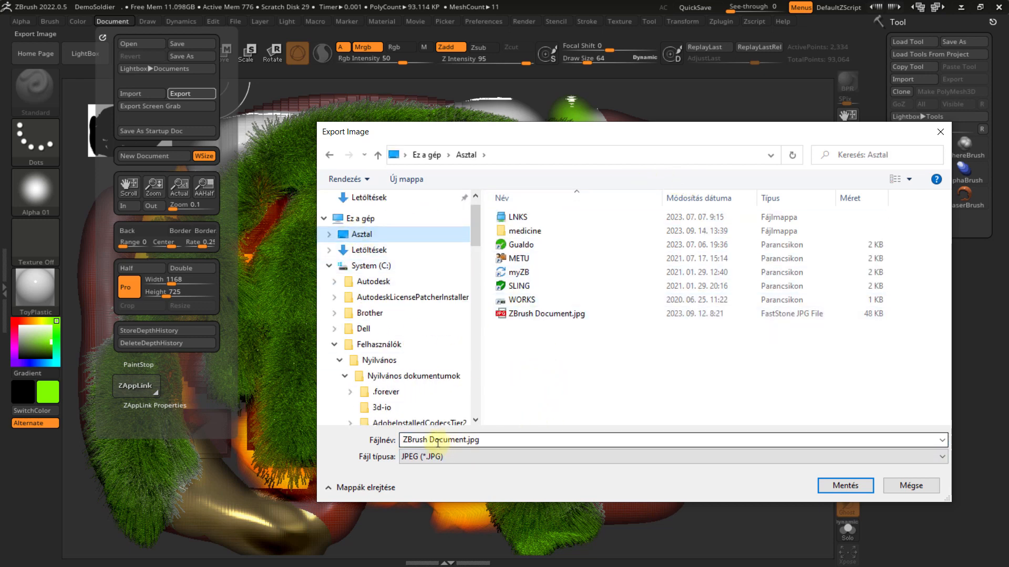
click(467, 442)
double_click(466, 441)
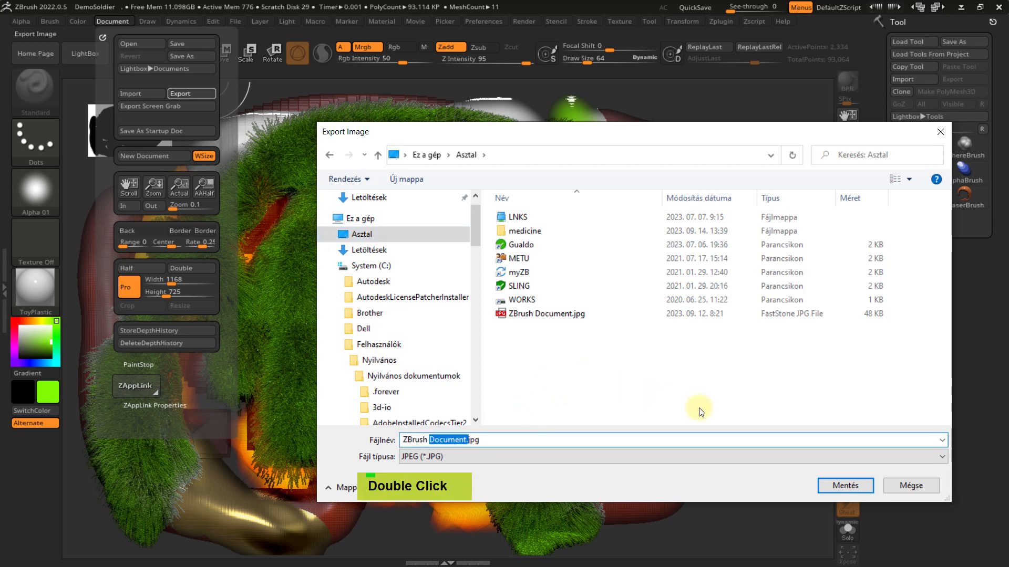
click(569, 316)
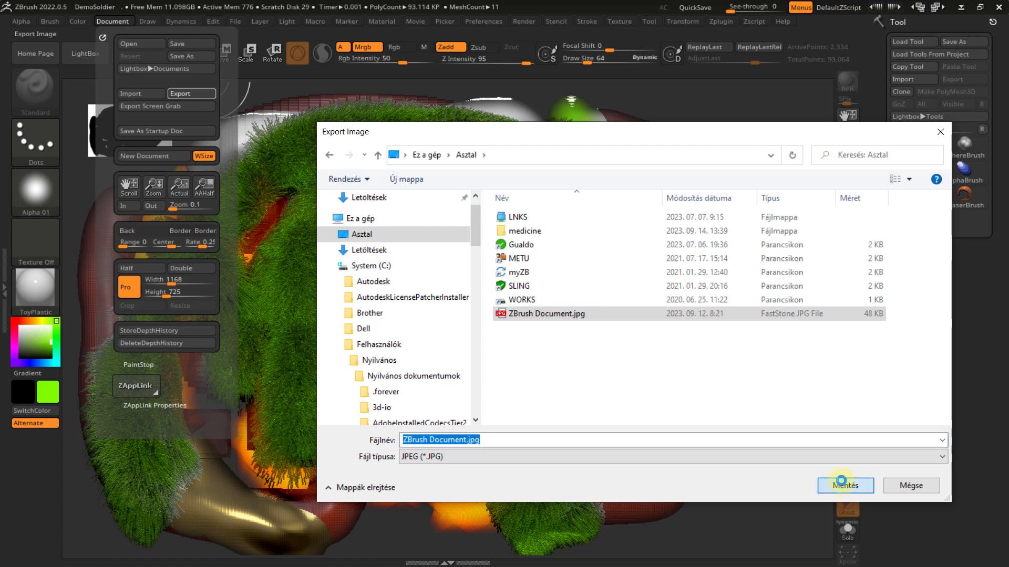
click(841, 481)
click(536, 282)
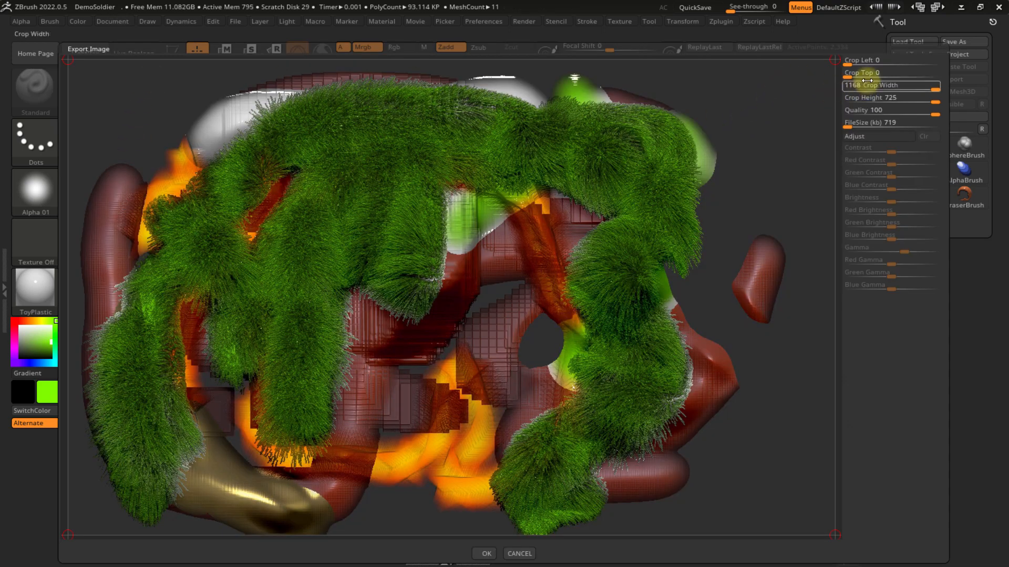
- Try cropping the export image to width 1106, height 714 and top offset 10, and cancel the export
drag(858, 59, 770, 124)
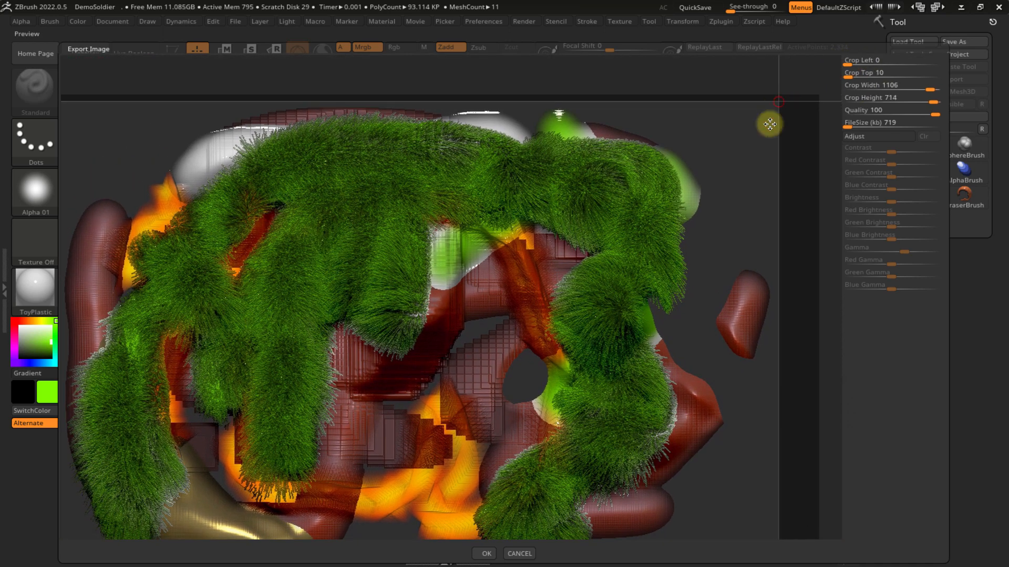
click(873, 108)
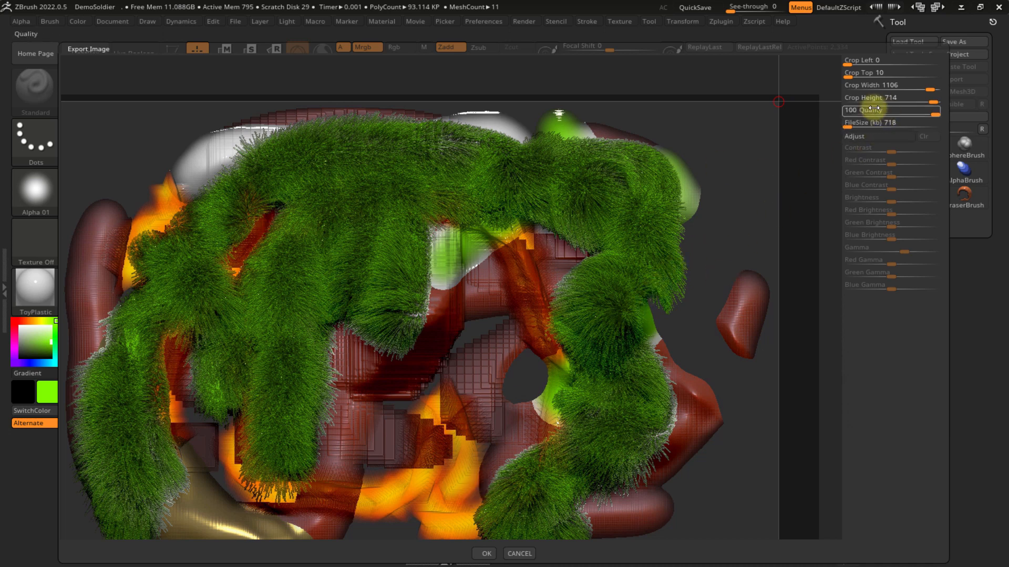
click(518, 554)
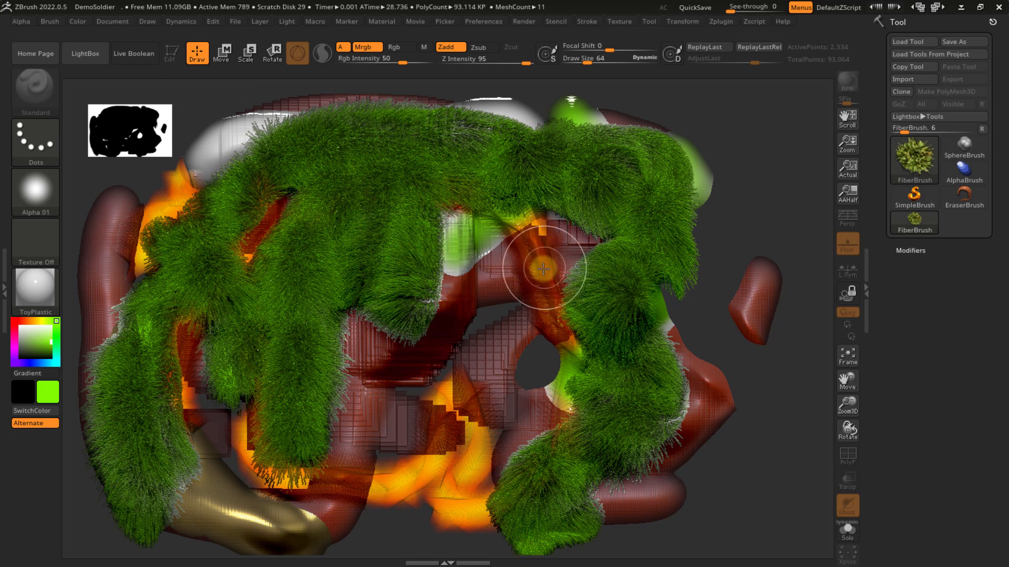
- Choose the PolyMesh3D star and draw several green stars of different sizes over the centre of the painting
click(913, 167)
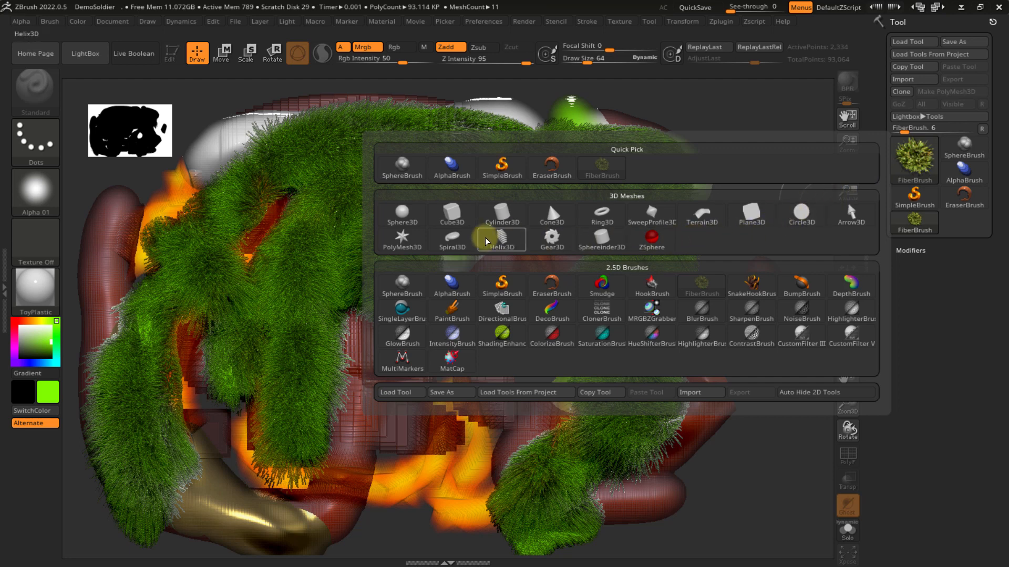
mouse_move(488, 234)
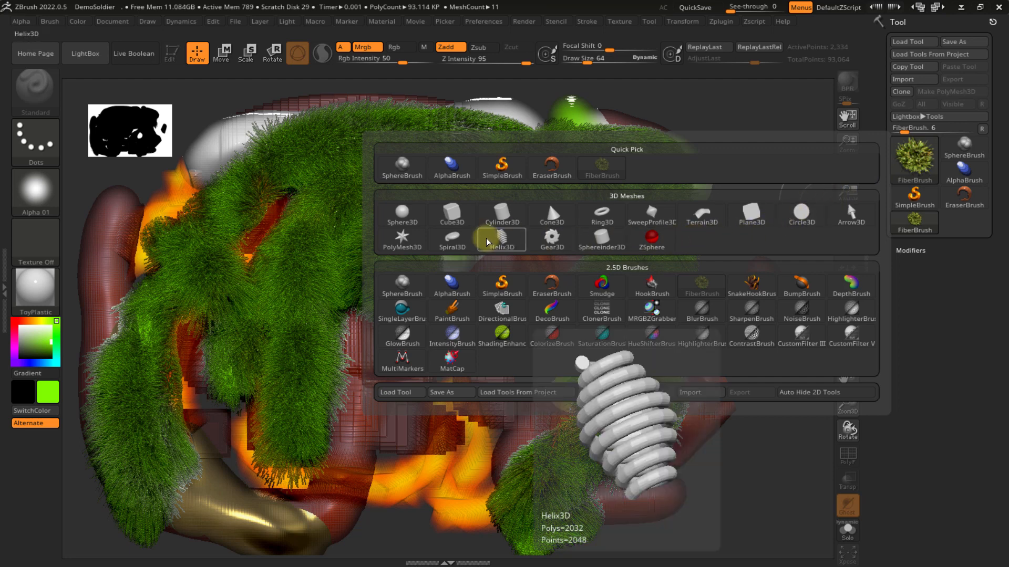
click(419, 248)
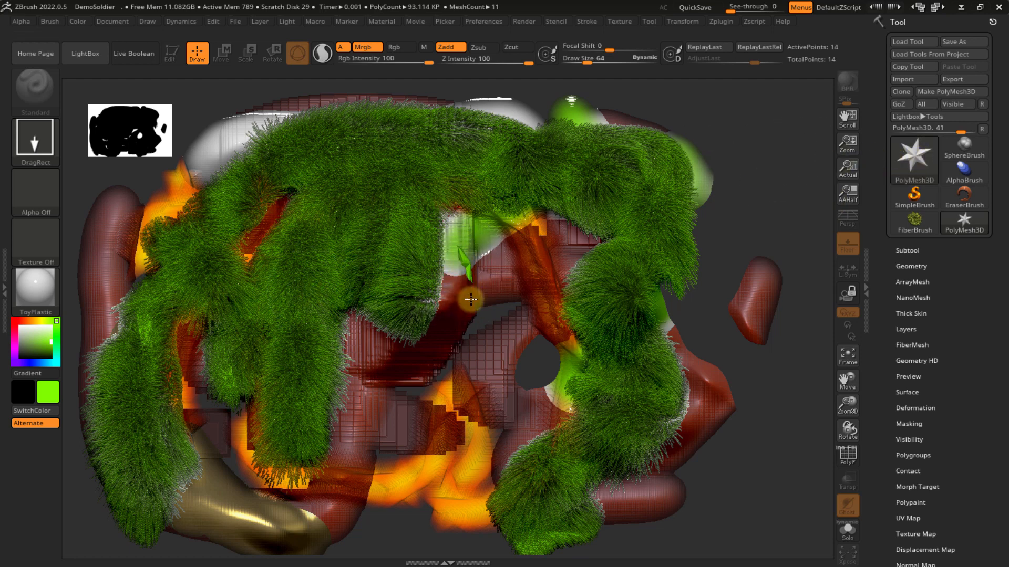
drag(471, 299, 480, 410)
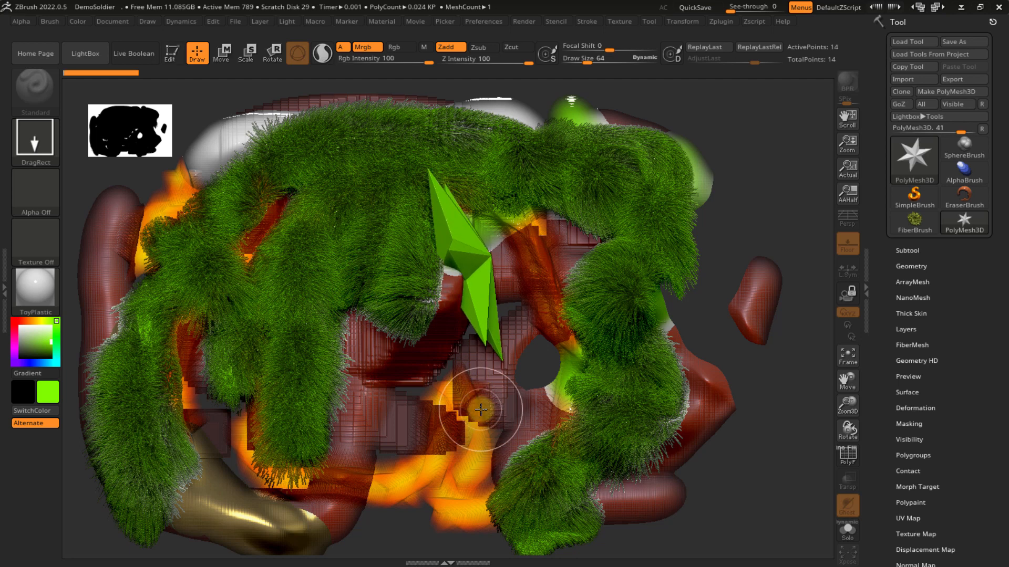
click(917, 153)
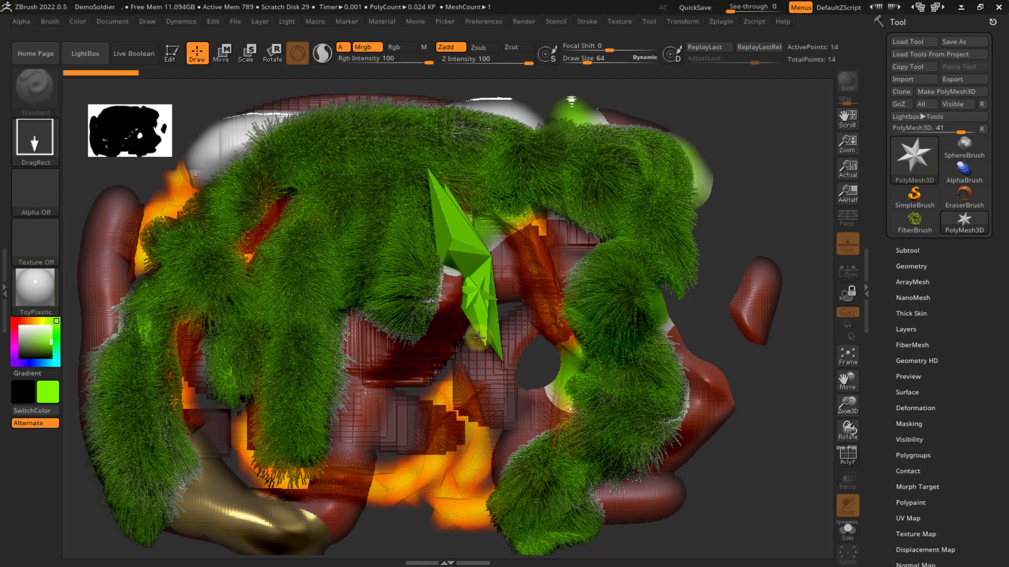
mouse_move(478, 338)
mouse_down()
mouse_move(493, 248)
mouse_move(597, 405)
mouse_move(620, 465)
mouse_move(509, 428)
mouse_move(503, 486)
mouse_up()
click(495, 252)
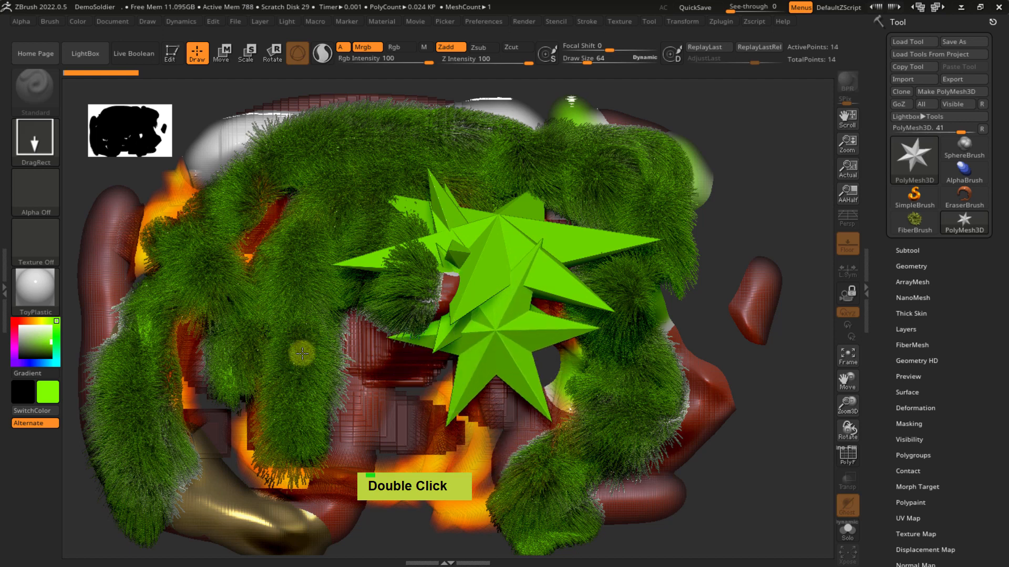
- Draw more PolyMesh3D stars of different sizes over the left half of the painting
drag(314, 330, 335, 497)
drag(311, 217, 304, 393)
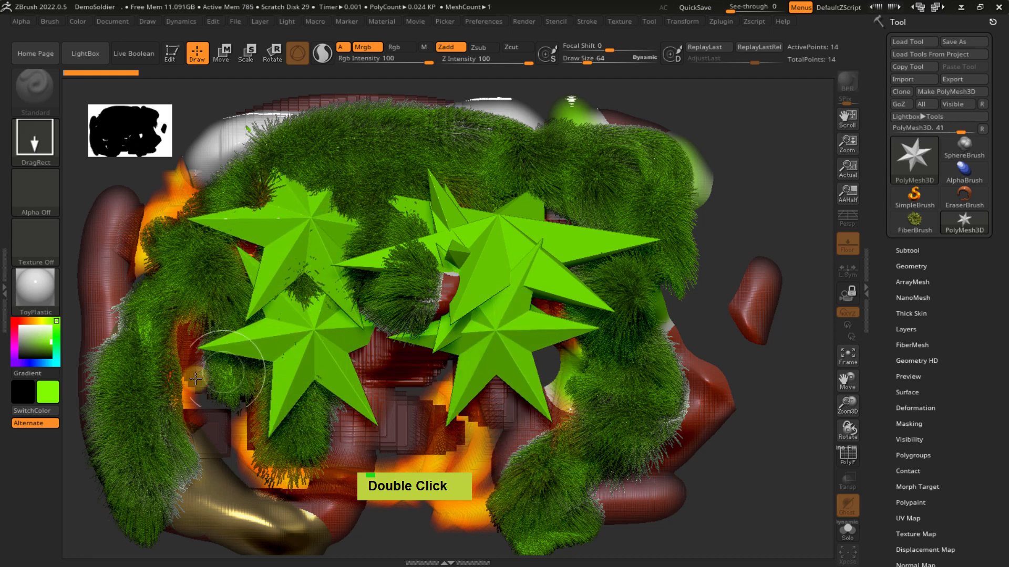
drag(204, 339, 257, 489)
drag(254, 401, 220, 486)
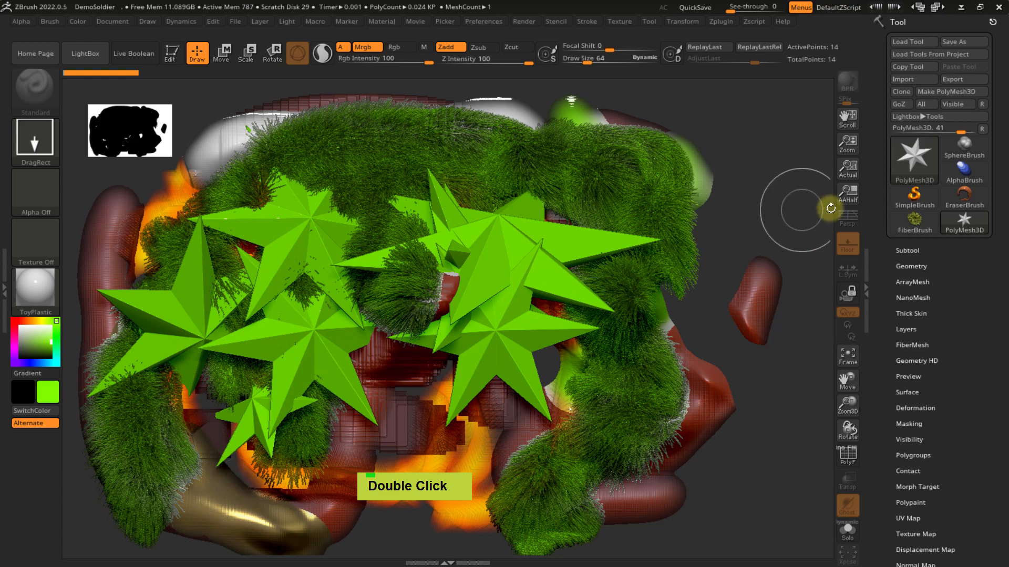
- Choose the Gear3D mesh and draw gears of different sizes over the stars in the painting's left half
click(919, 169)
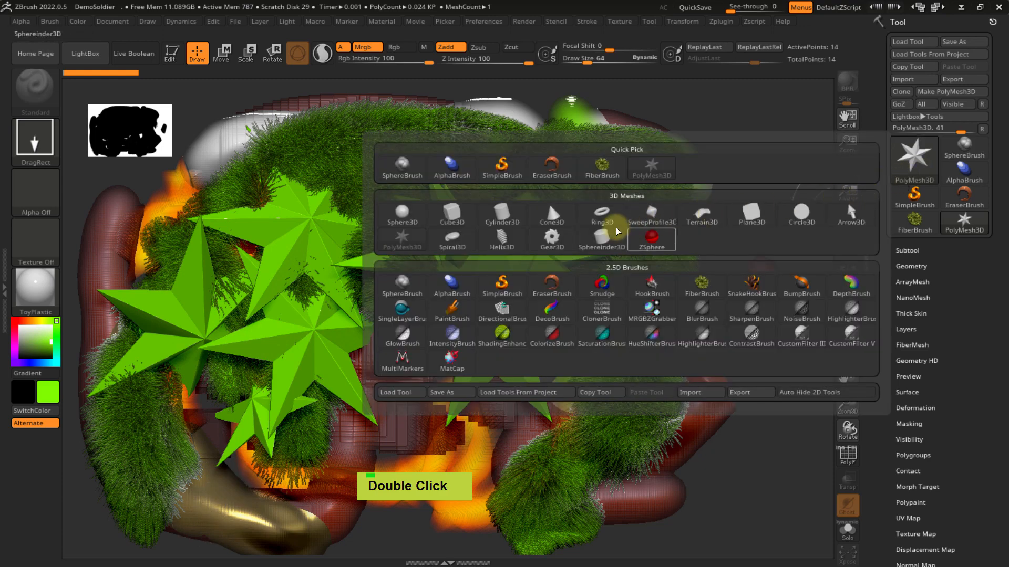
click(552, 239)
drag(256, 330, 273, 398)
drag(302, 334, 305, 389)
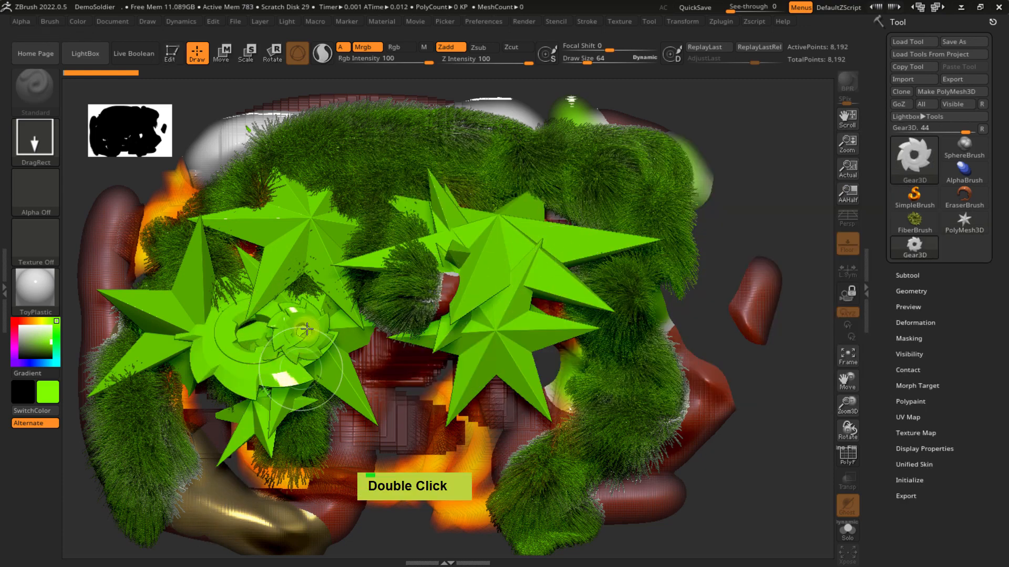
drag(313, 315, 328, 342)
drag(300, 240, 381, 314)
- Draw Gear3D gears of different sizes over the group of stars at the painting's centre
drag(440, 245, 497, 303)
drag(506, 327, 512, 402)
drag(545, 363, 541, 380)
drag(498, 387, 475, 430)
drag(538, 410, 525, 438)
drag(544, 361, 584, 346)
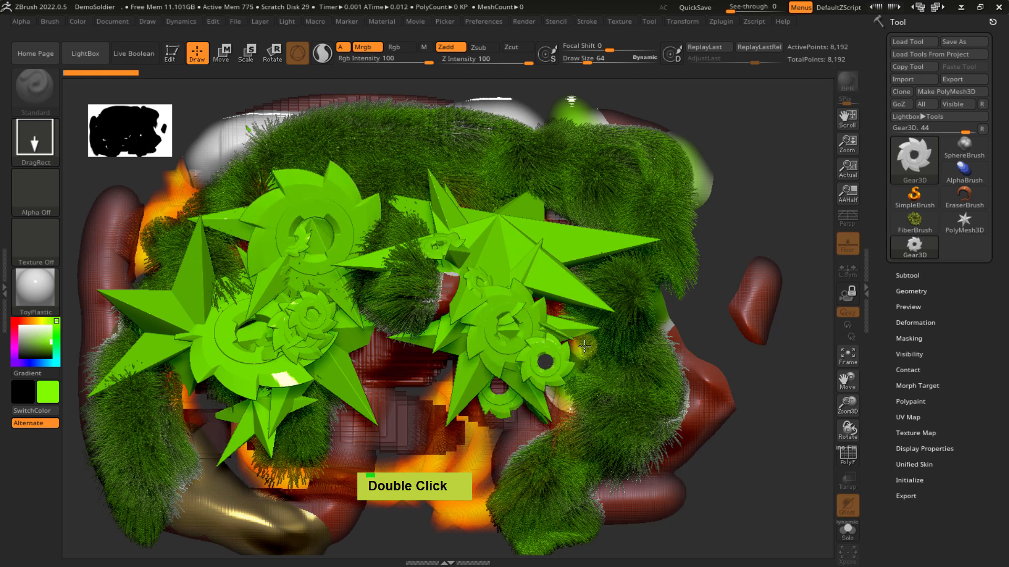
drag(613, 299, 614, 301)
drag(554, 264, 594, 319)
drag(582, 239, 651, 244)
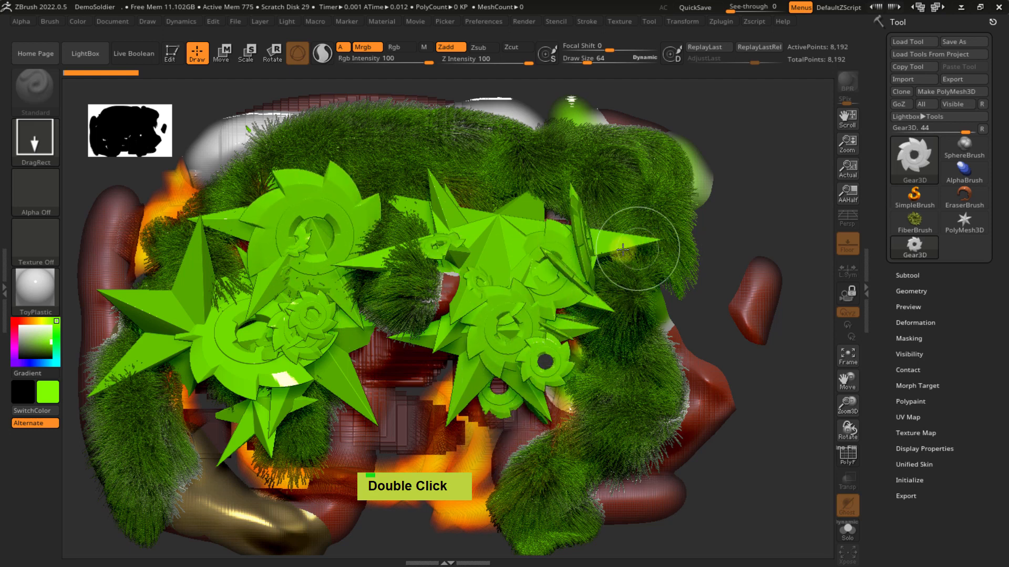
drag(491, 228, 527, 262)
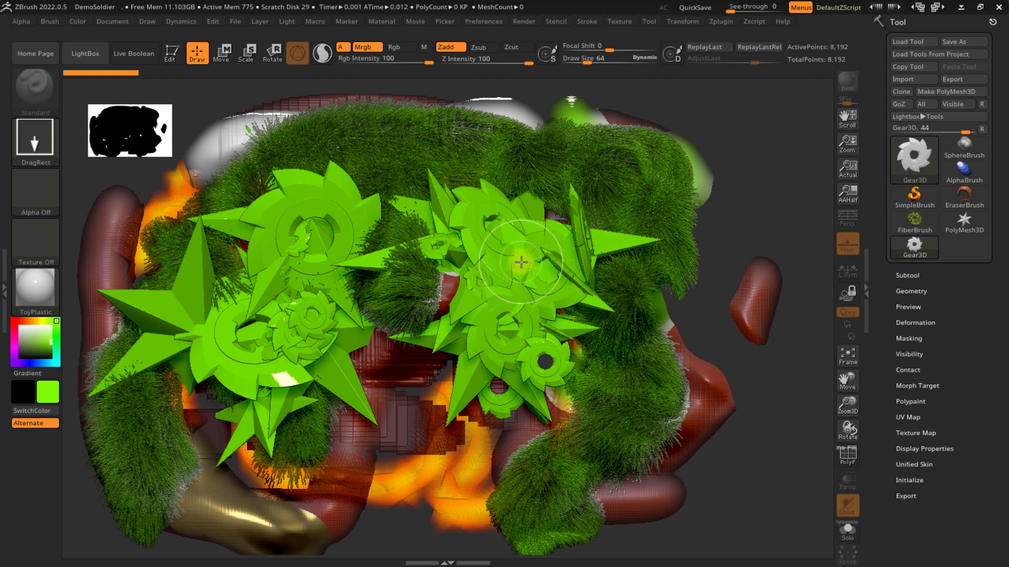
- Pick a light grey colour (red 220, green 217, blue 210) and draw two large Gear3D gears over the painting's left half
click(33, 321)
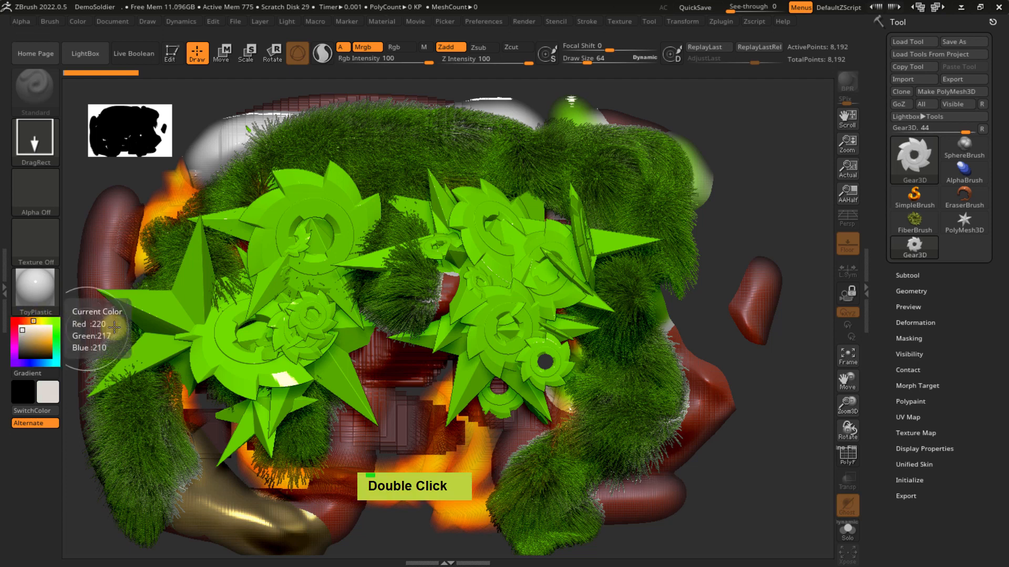
drag(319, 314, 355, 440)
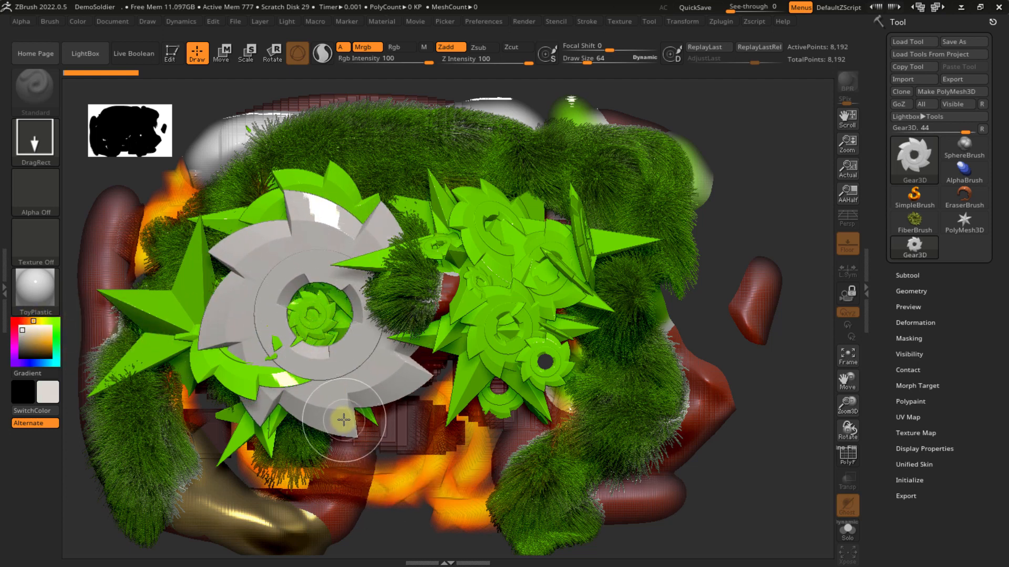
drag(376, 287, 378, 420)
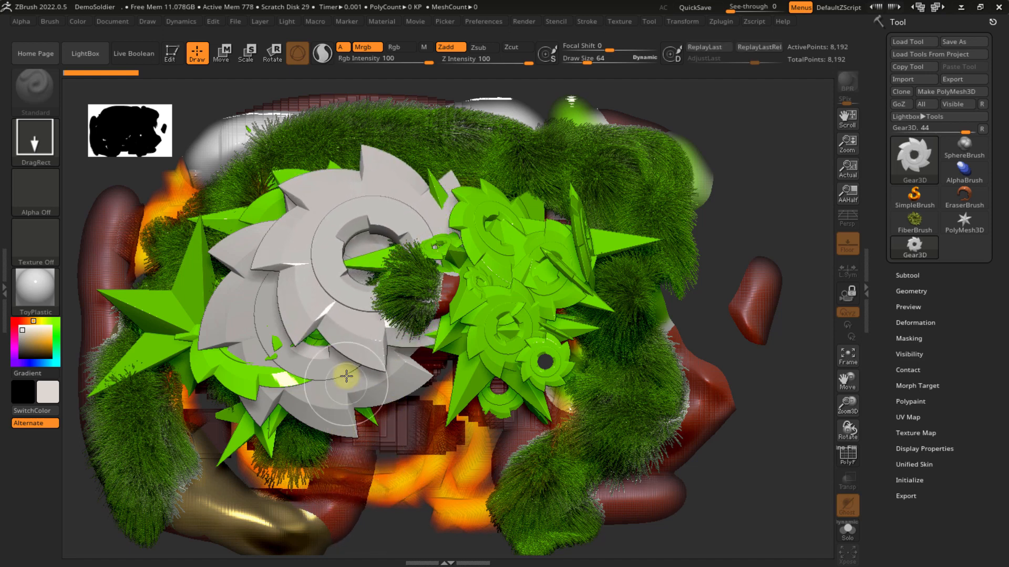
- Move the last grey gear down over the first one, squash it with Scale and tilt it with Rotate
click(221, 52)
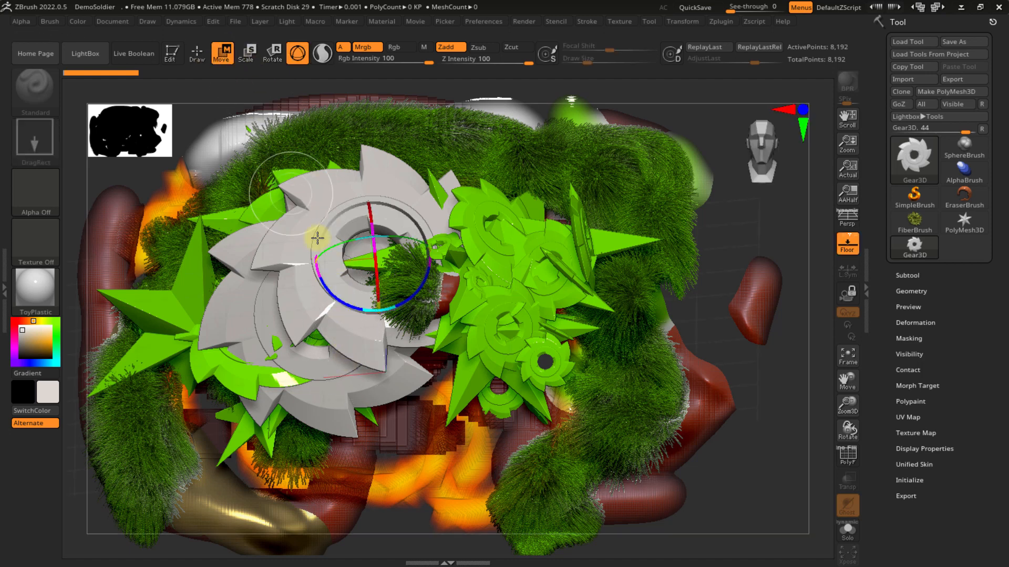
drag(372, 263, 315, 314)
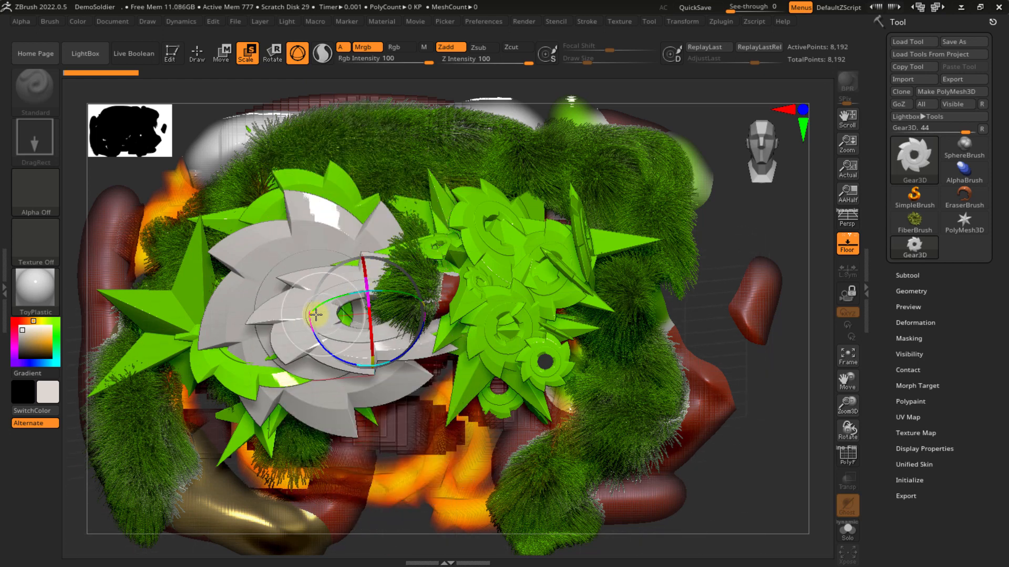
double_click(299, 306)
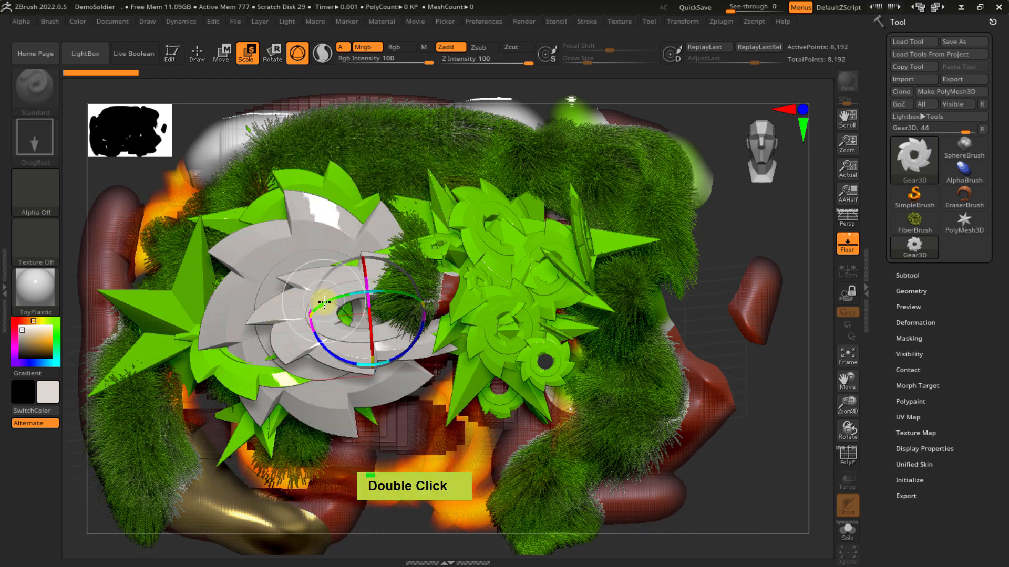
click(275, 59)
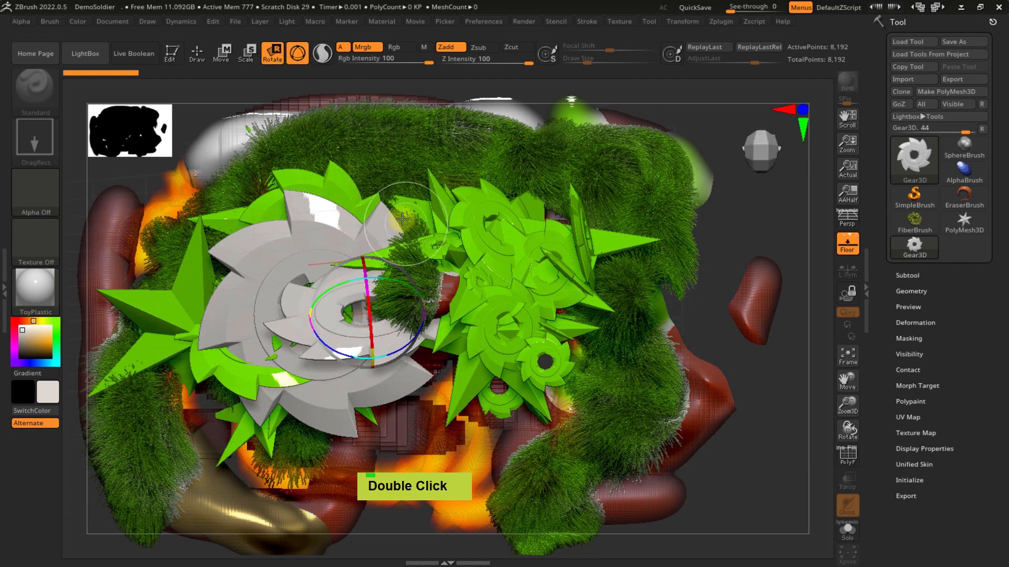
key(w)
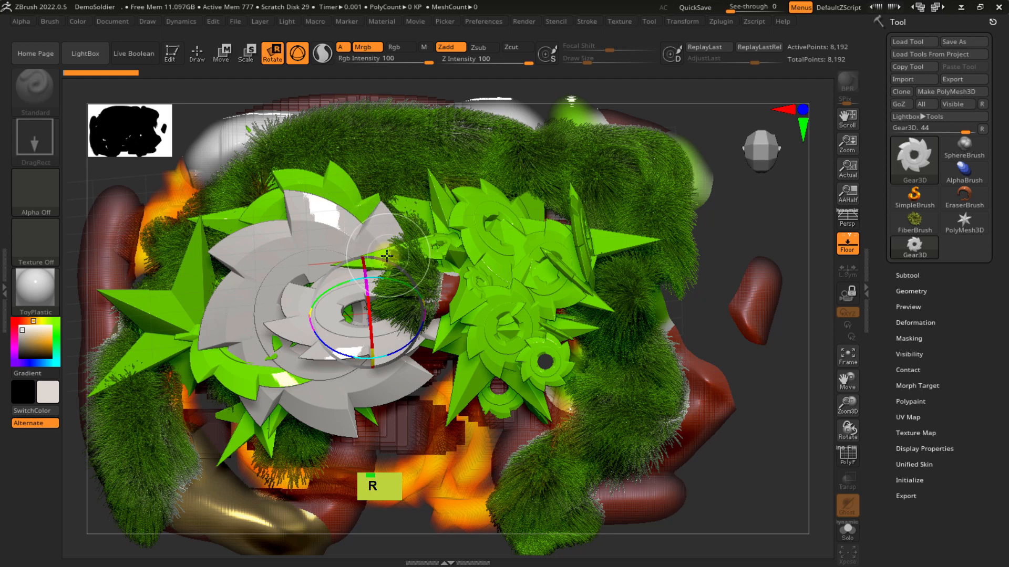
drag(384, 278, 401, 227)
drag(390, 265, 380, 296)
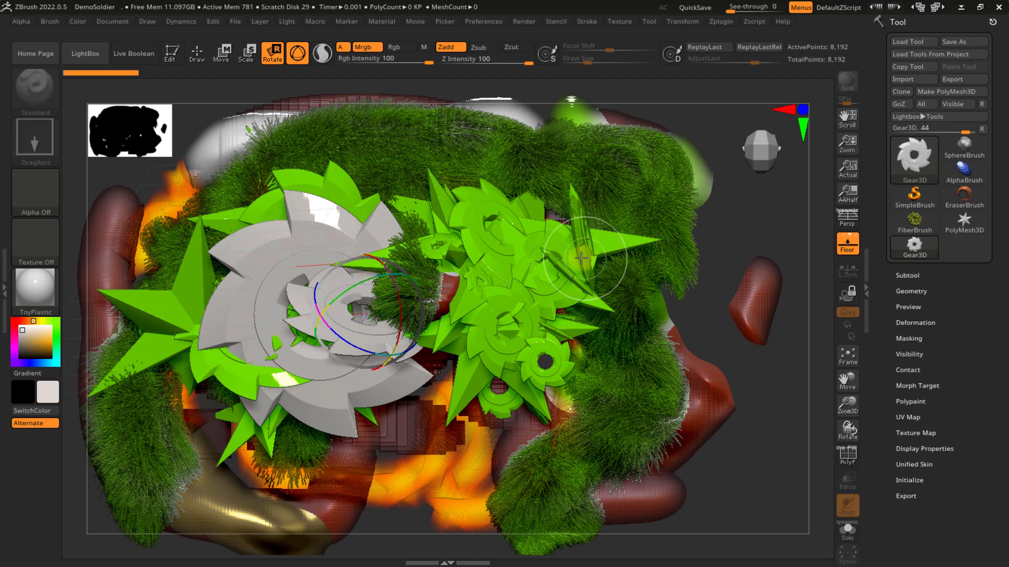
- Return to Draw mode, choose the Sphere3D mesh and draw a large sphere over the green gears at the painting's centre
click(198, 54)
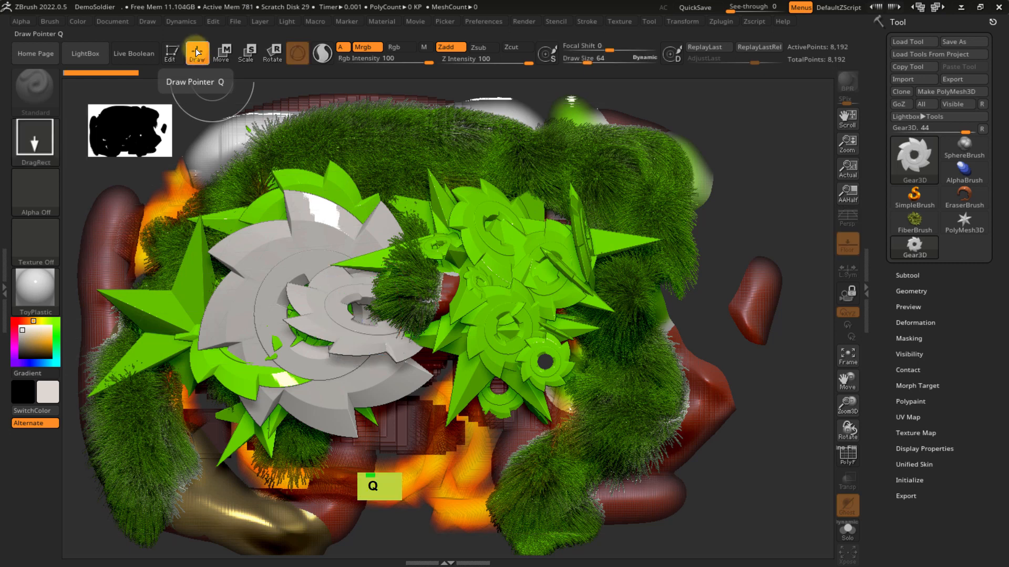
click(903, 182)
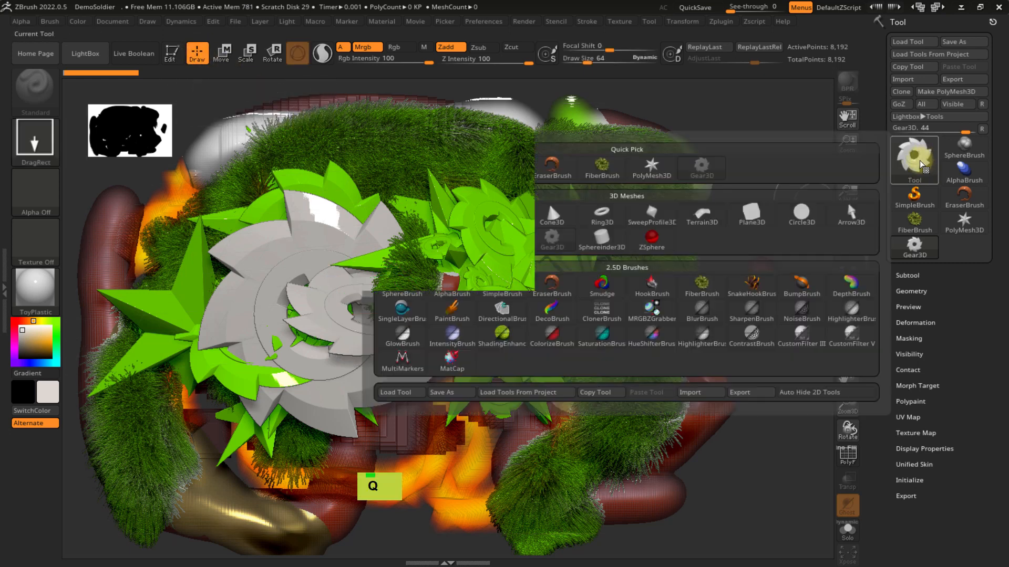
click(394, 221)
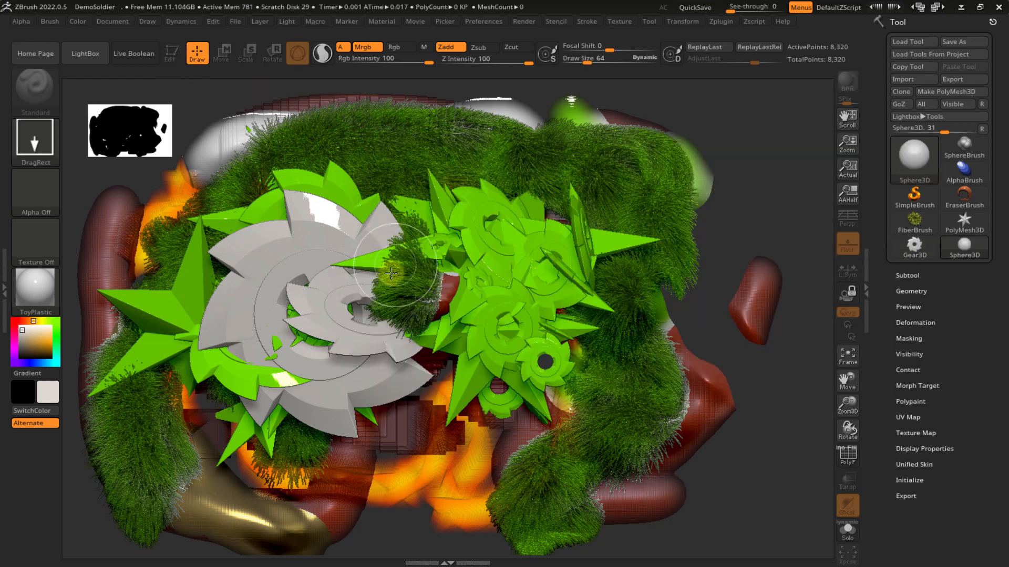
drag(495, 263, 463, 410)
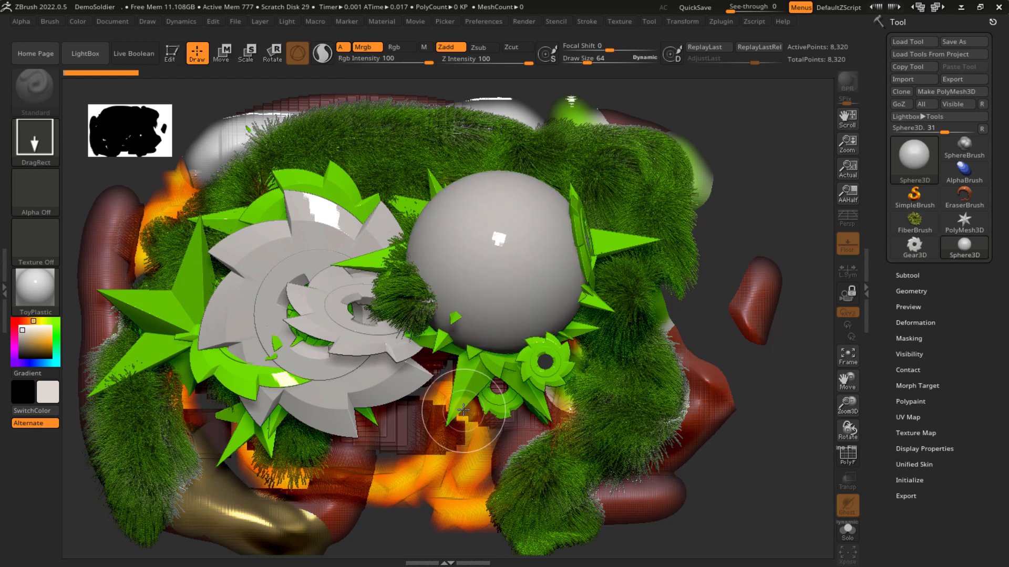
- Put the new sphere in Edit mode and rotate, move and enlarge it in front of the painting
click(172, 54)
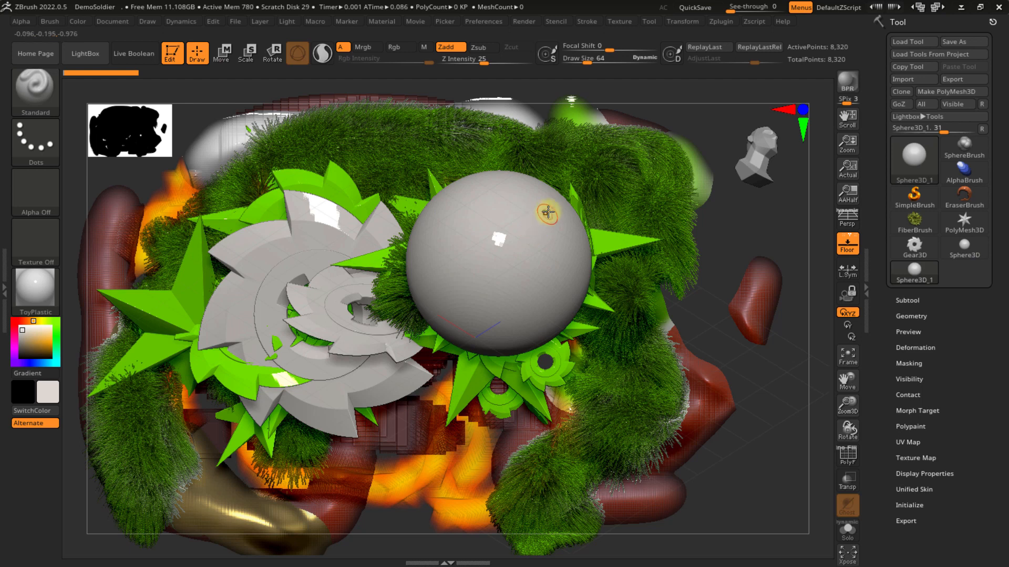
mouse_move(547, 212)
right_down()
mouse_move(556, 273)
mouse_move(524, 231)
mouse_move(556, 228)
right_up()
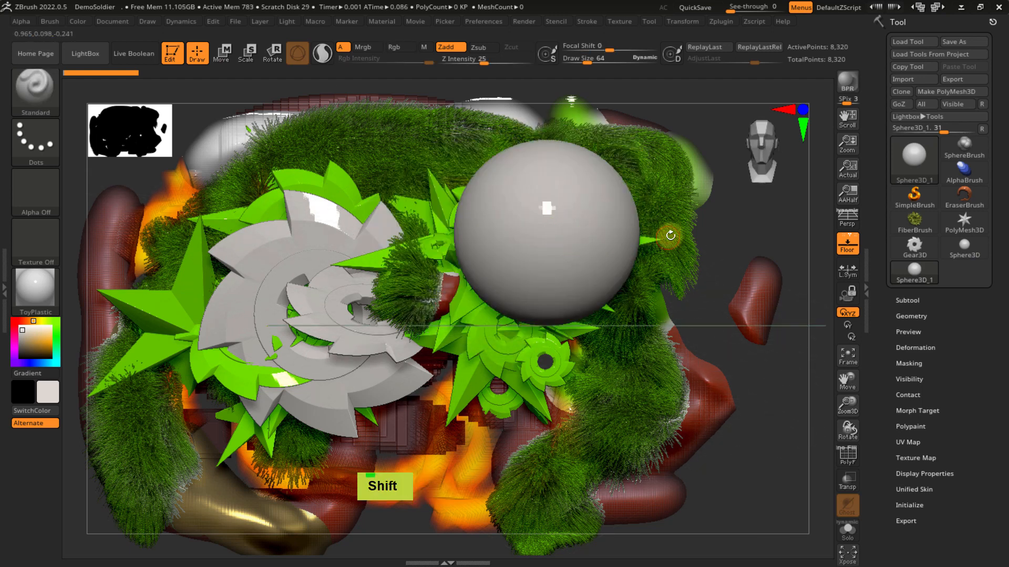
mouse_move(670, 235)
alt+right_down()
mouse_move(596, 239)
mouse_move(555, 306)
mouse_move(584, 257)
mouse_move(531, 282)
mouse_move(583, 256)
mouse_move(566, 321)
mouse_move(586, 289)
mouse_move(565, 354)
mouse_move(565, 324)
mouse_move(601, 279)
mouse_move(579, 301)
mouse_move(619, 322)
mouse_move(651, 310)
mouse_move(631, 288)
mouse_move(570, 302)
alt+right_up()
right_drag(567, 297, 595, 277)
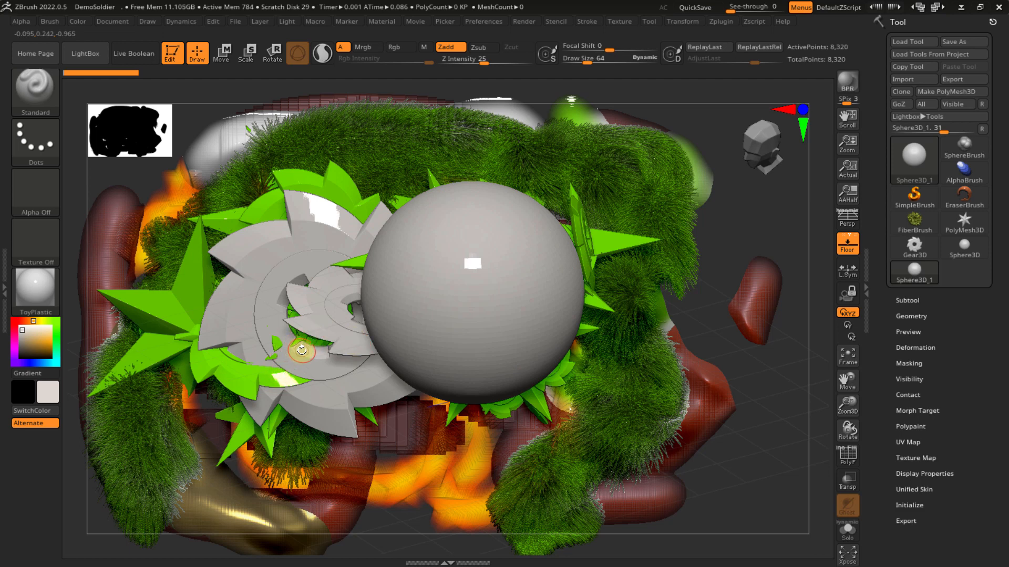
- Clear everything around the editable sphere from the canvas and turn on perspective
key(ctrl)
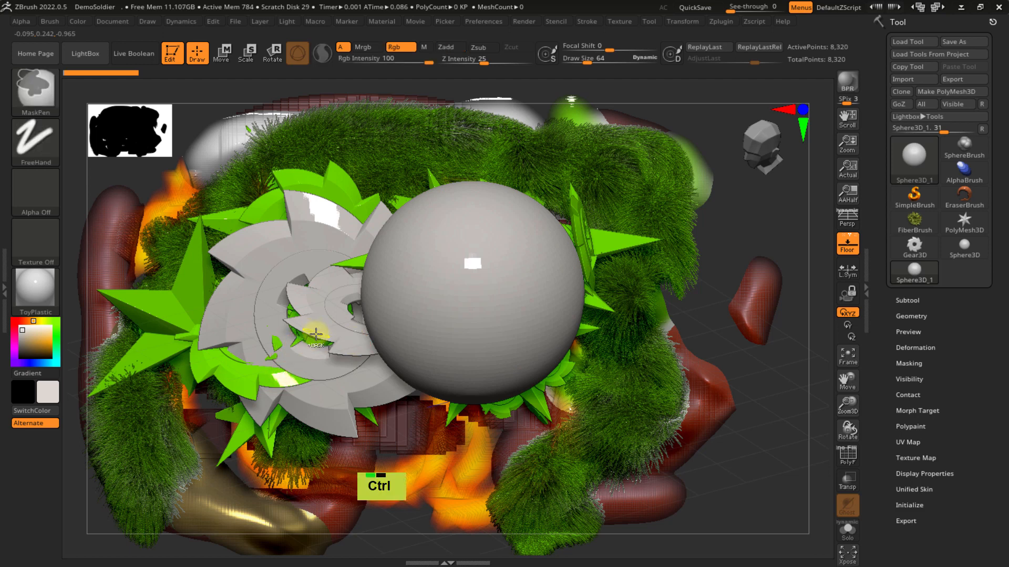
key(ctrl+n)
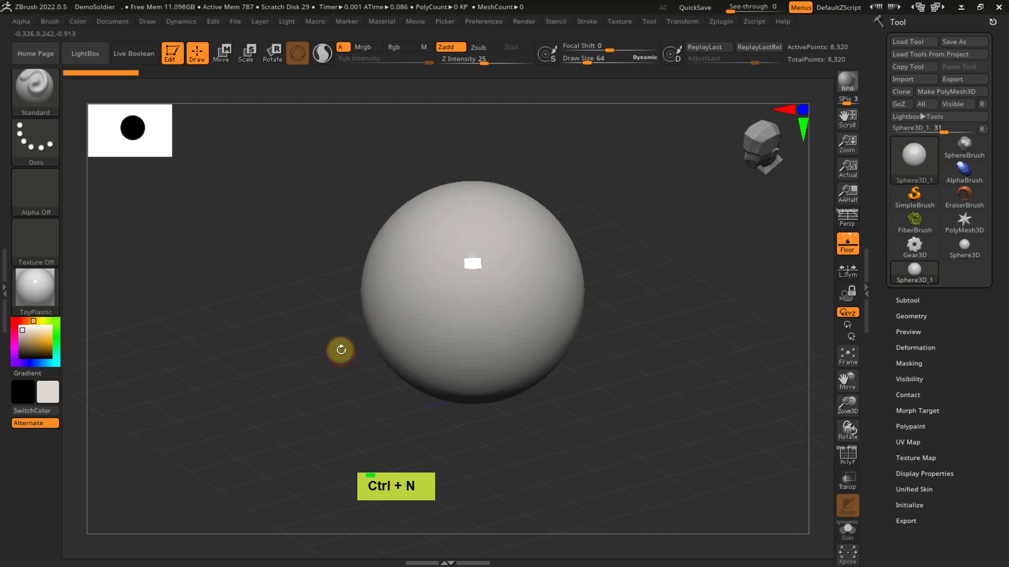
mouse_move(341, 350)
ctrl+right_down()
mouse_move(326, 316)
mouse_move(392, 365)
mouse_move(345, 362)
ctrl+right_up()
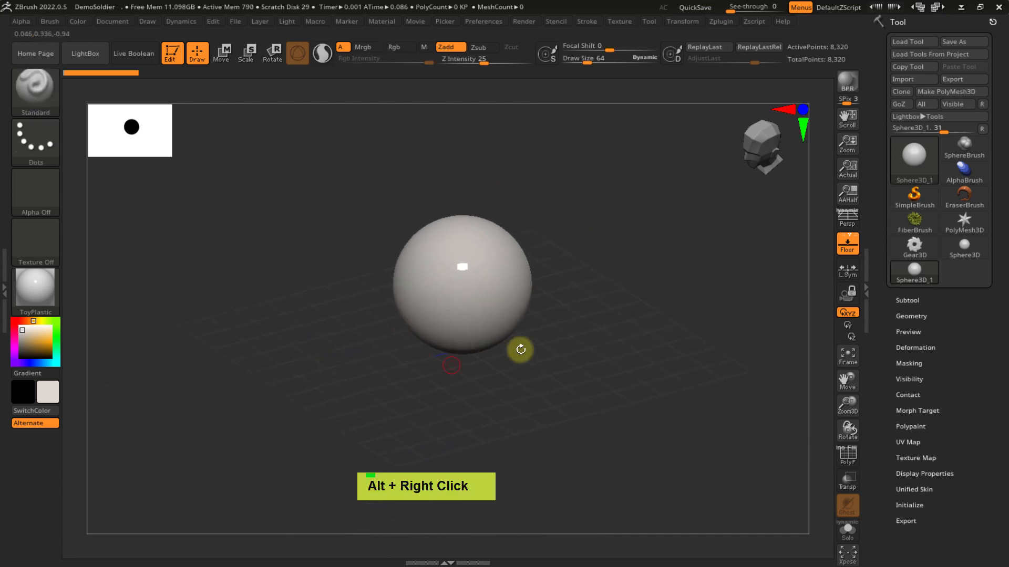
key(p)
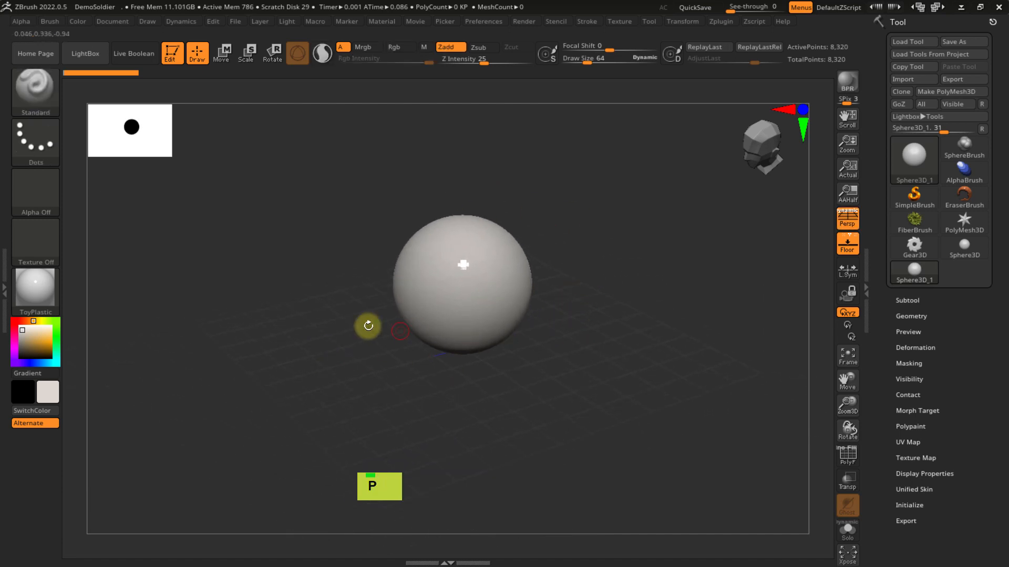
mouse_move(587, 289)
right_down()
mouse_move(617, 290)
mouse_move(597, 286)
mouse_move(440, 374)
mouse_move(356, 304)
mouse_move(312, 314)
mouse_move(344, 286)
right_up()
- Convert the sphere to a PolyMesh3D and sculpt several raised strokes on its front with the Standard brush at draw size about 124
key(s)
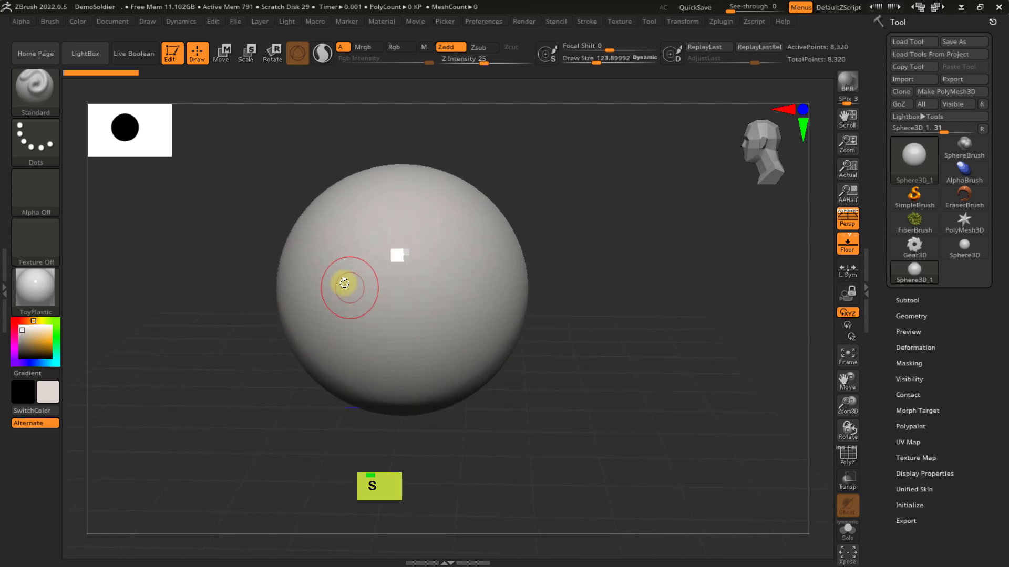
click(32, 80)
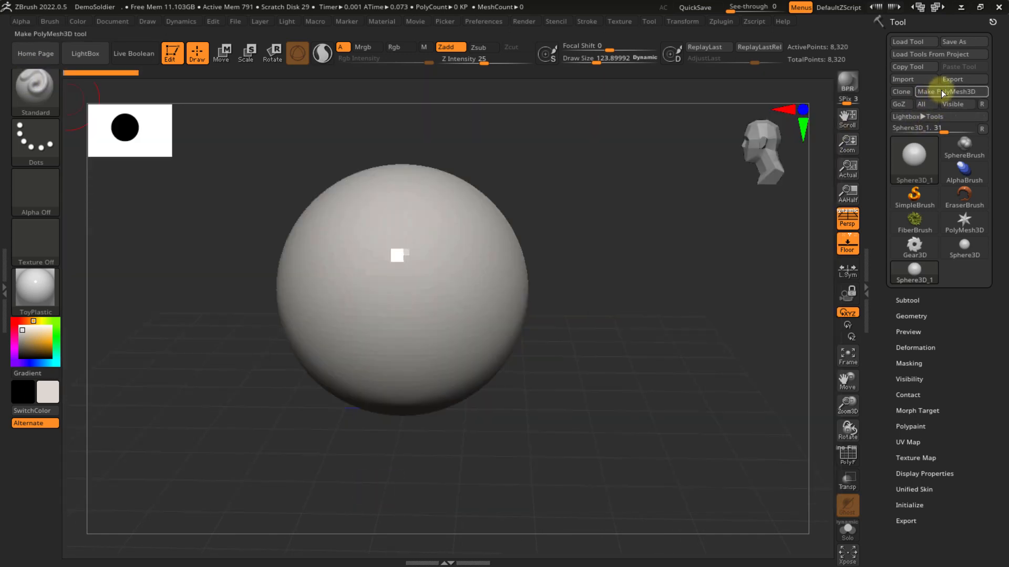
click(941, 91)
mouse_move(338, 288)
mouse_down()
mouse_move(336, 301)
mouse_move(358, 294)
mouse_move(342, 322)
mouse_move(443, 289)
mouse_up()
right_click(481, 286)
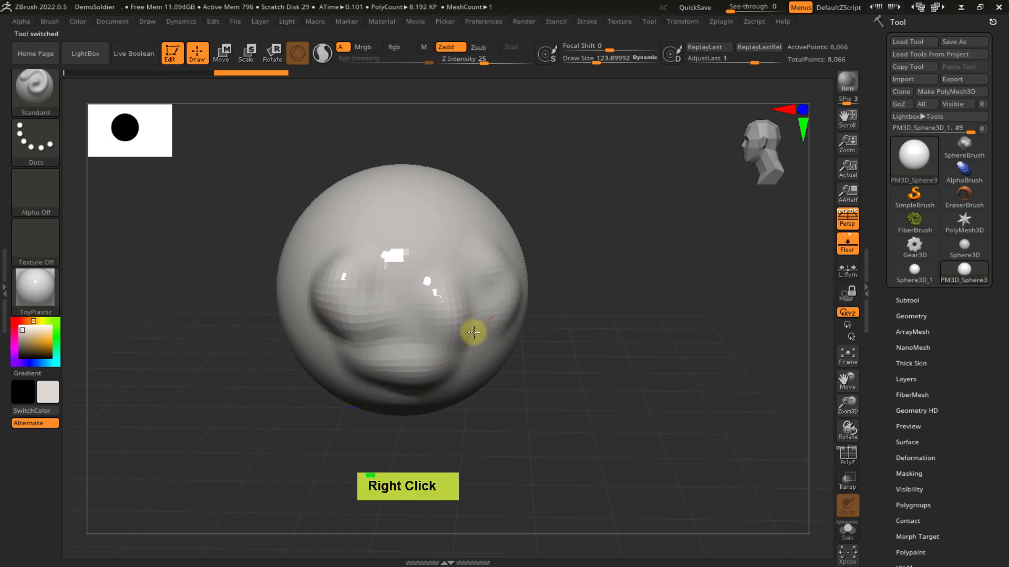
mouse_move(460, 226)
mouse_down()
mouse_move(408, 222)
mouse_move(320, 264)
mouse_move(336, 342)
mouse_up()
right_click(581, 255)
right_click(554, 268)
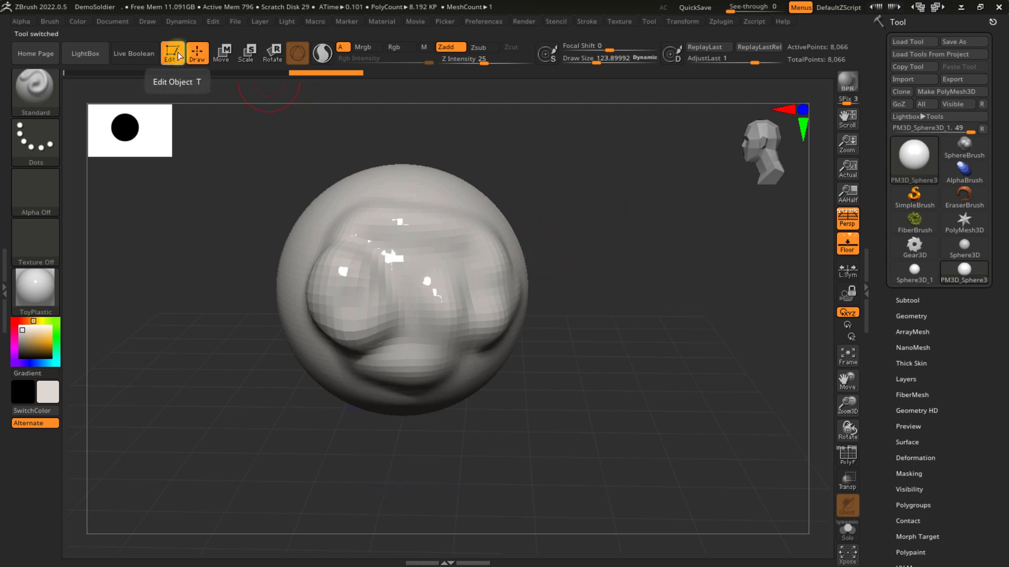
- Initialize ZBrush fully, discarding the customized tools, materials, lights and document data
click(484, 21)
click(516, 45)
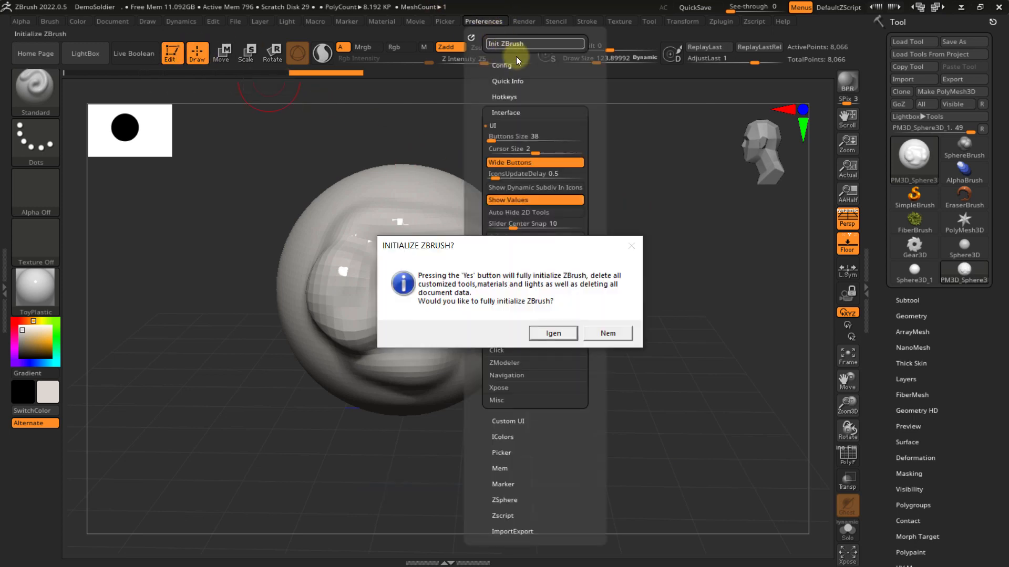
click(553, 333)
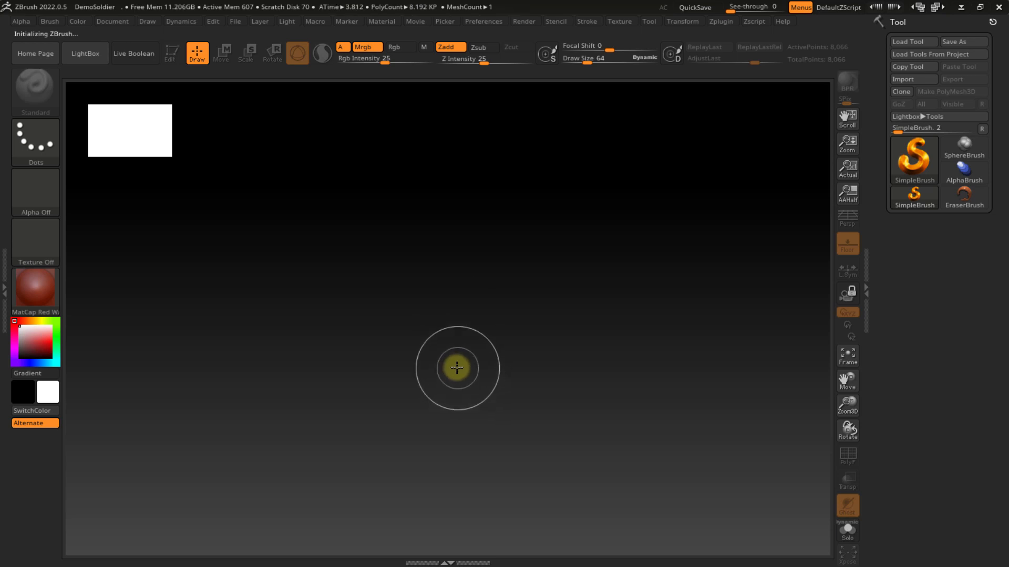
- Choose the Sphere3D mesh, draw a large sphere on the empty canvas and put it in Edit mode
click(917, 168)
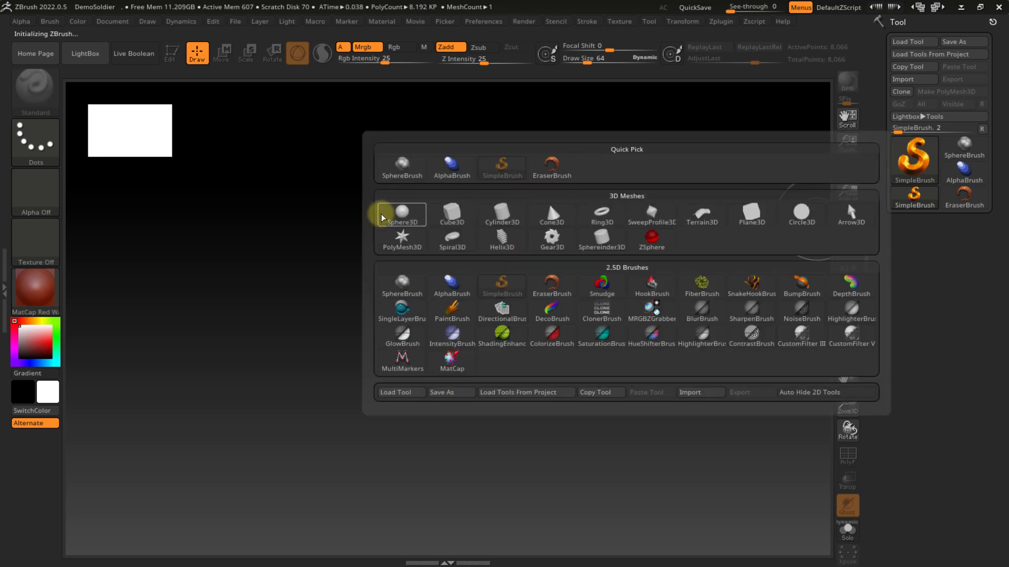
click(397, 219)
drag(407, 294, 428, 506)
key(t)
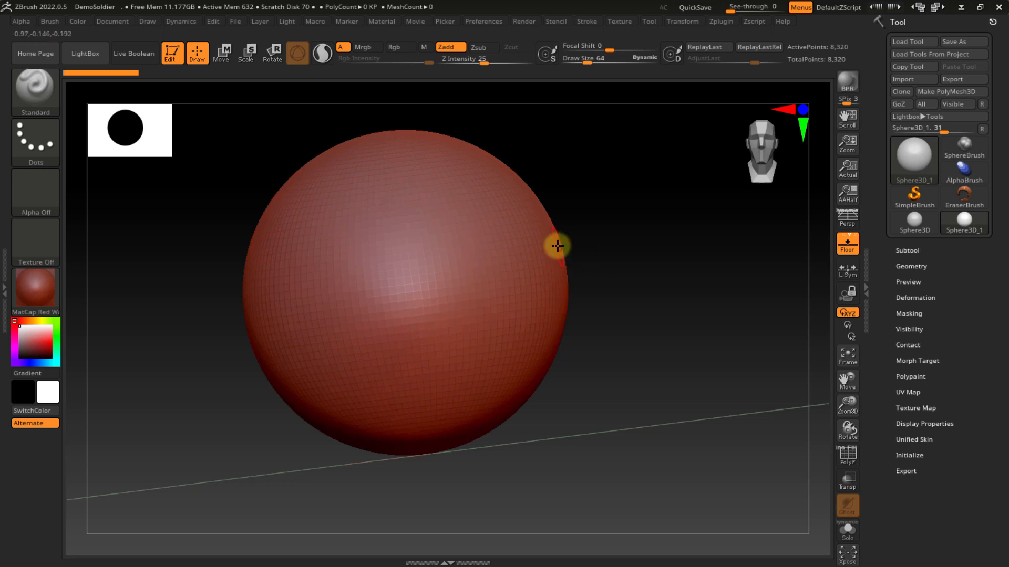
- Switch the sphere to 2.5D mode and draw smaller spheres of different sizes across its surface
key(t)
key(t)
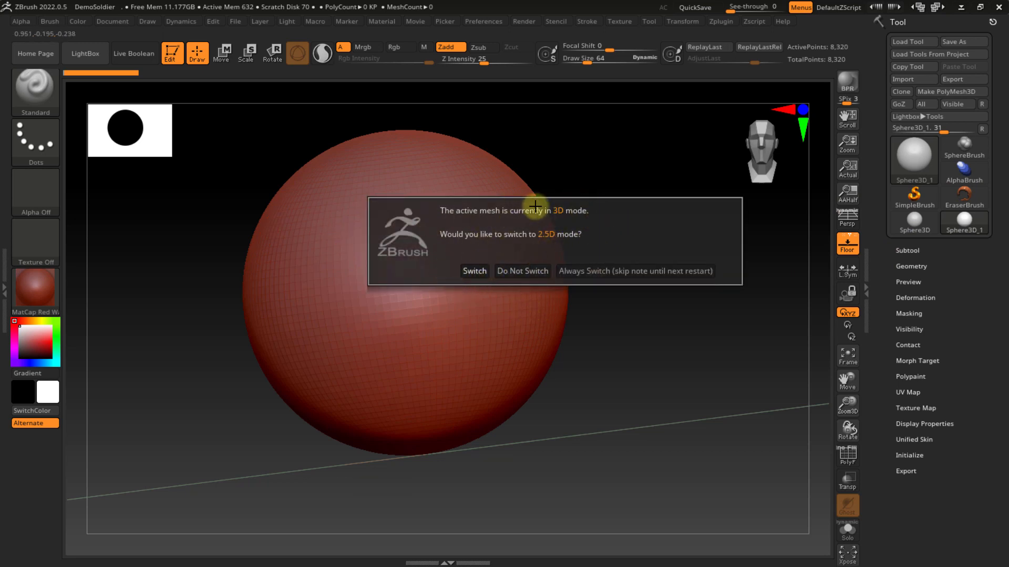
click(476, 271)
drag(544, 261, 551, 331)
drag(482, 318, 470, 421)
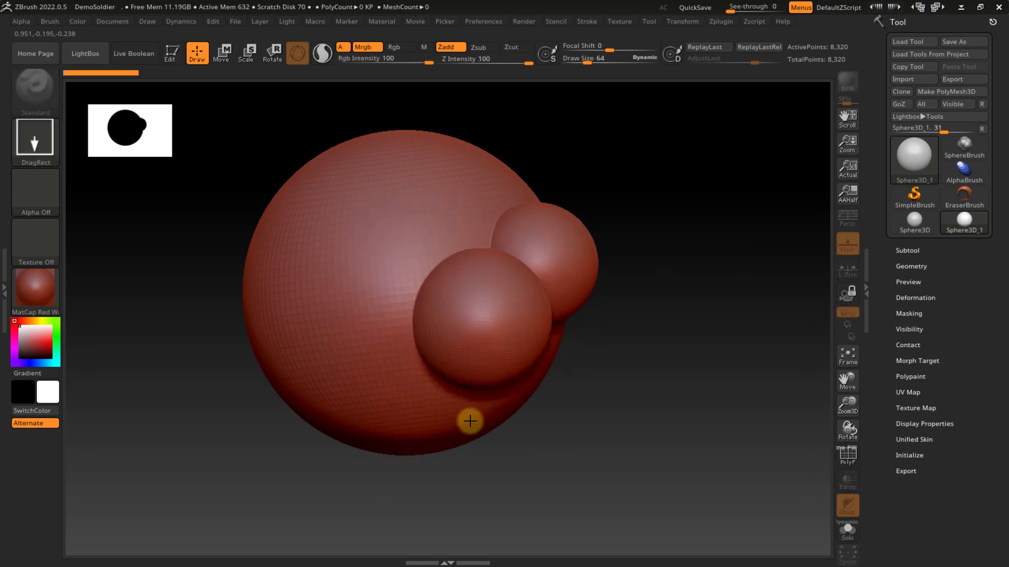
drag(364, 335, 363, 422)
drag(287, 289, 274, 355)
drag(273, 253, 241, 327)
drag(301, 228, 333, 289)
drag(377, 250, 394, 302)
mouse_move(422, 227)
mouse_down()
mouse_move(438, 251)
mouse_move(467, 260)
mouse_up()
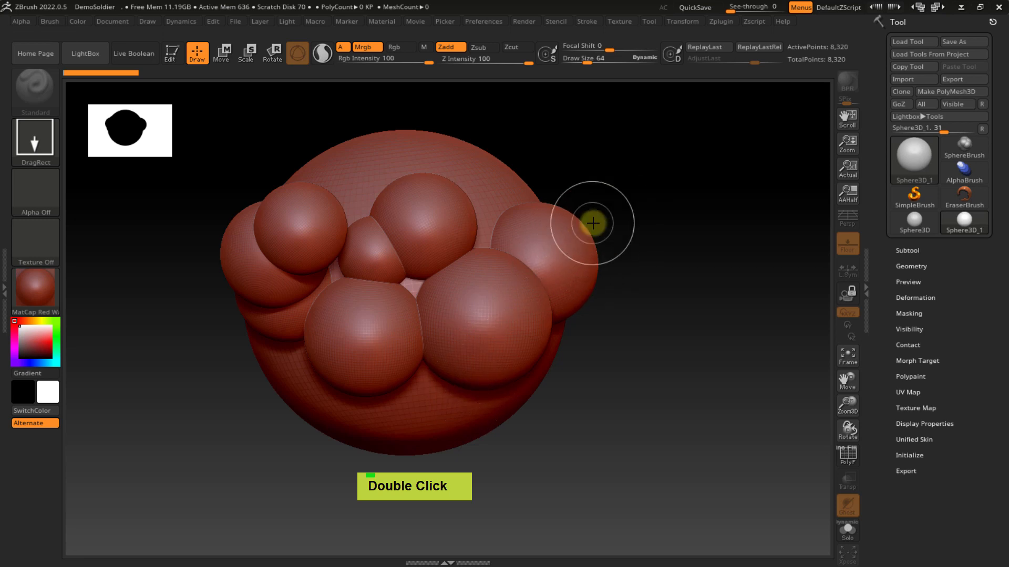
- Put the last drawn sphere back in Edit mode, frame it in view and move it to the right of the painted spheres
key(t)
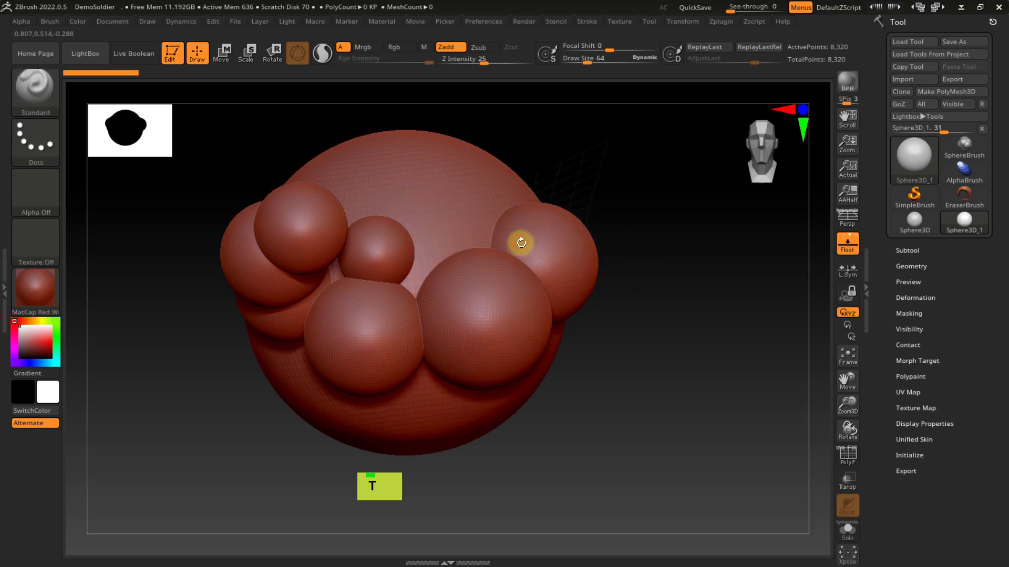
key(f)
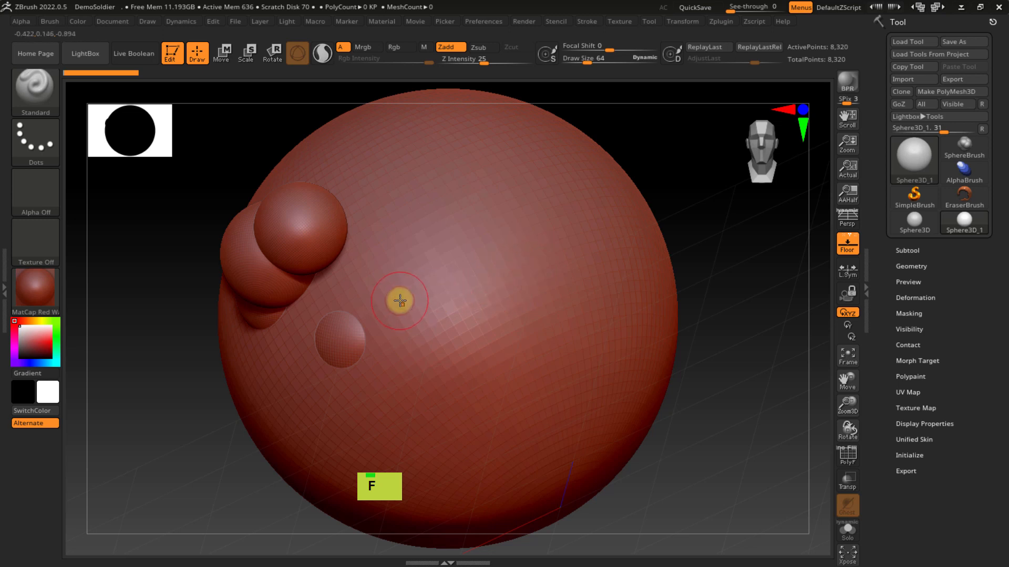
key(alt)
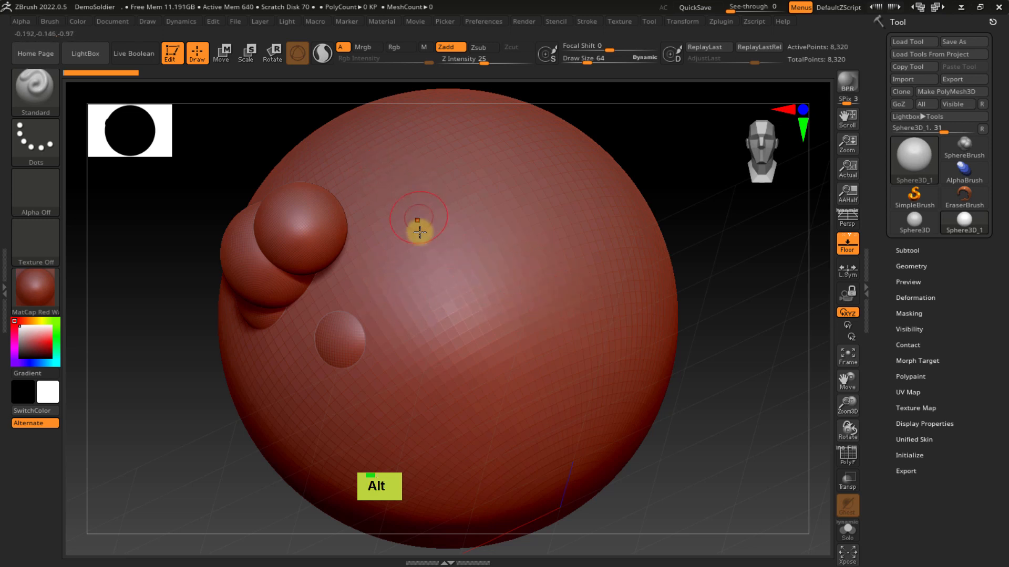
alt+right_click(389, 261)
alt+right_drag(461, 296, 644, 279)
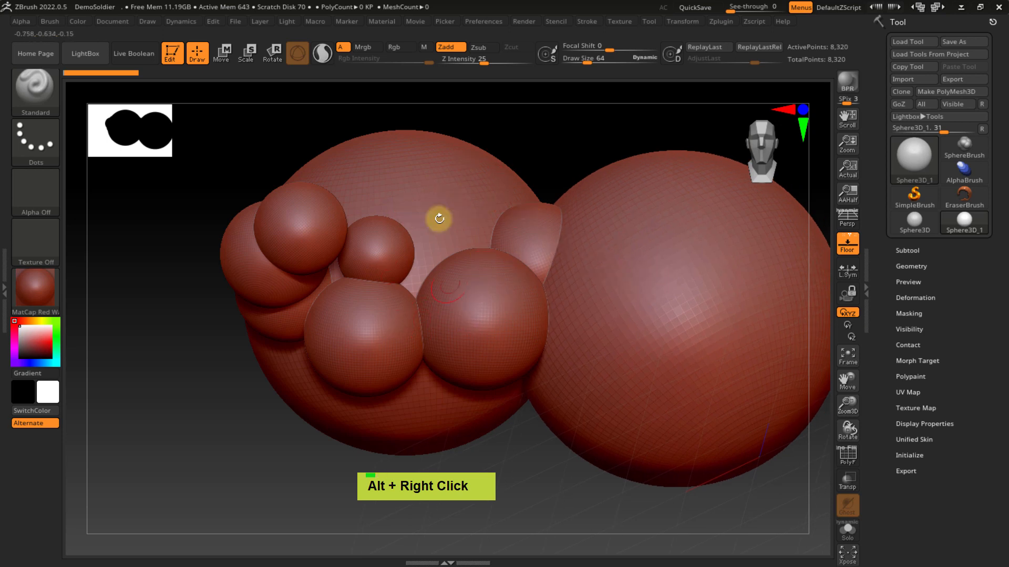
- Move the active sphere closer to the painted spheres and try to sculpt on its surface
mouse_move(683, 286)
alt+right_down()
mouse_move(651, 308)
mouse_move(663, 338)
mouse_move(660, 275)
mouse_move(628, 317)
mouse_move(635, 291)
mouse_move(622, 324)
alt+right_up()
click(607, 376)
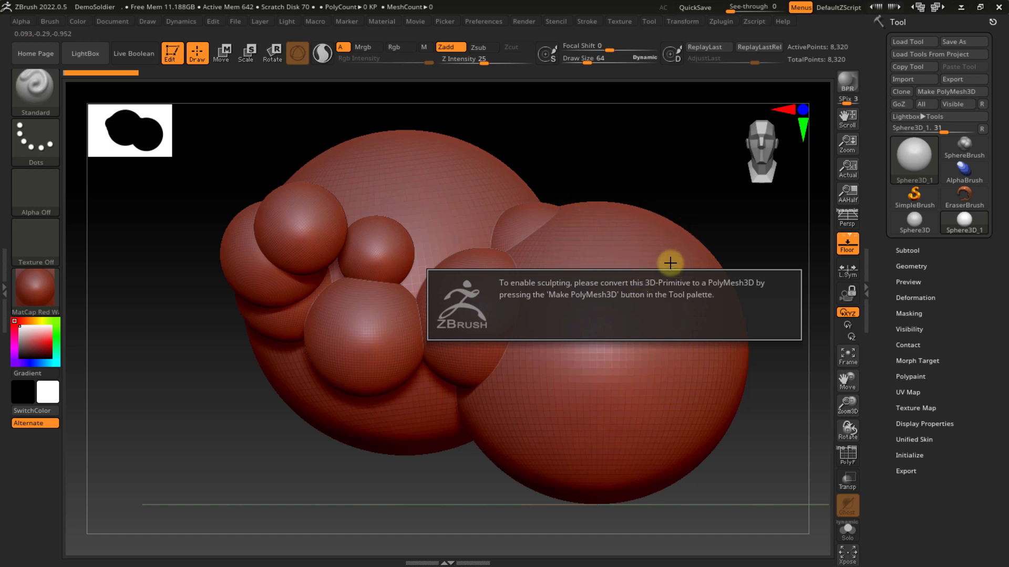
click(688, 176)
- Convert the active sphere primitive to a PolyMesh3D and sculpt strokes down its front surface with the Standard brush
click(942, 93)
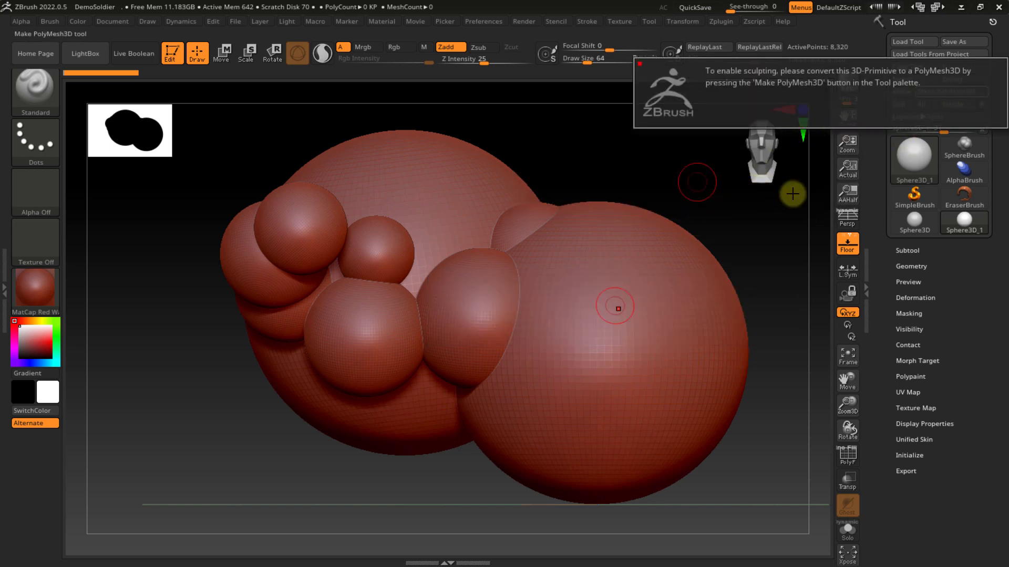
key(Escape)
click(946, 91)
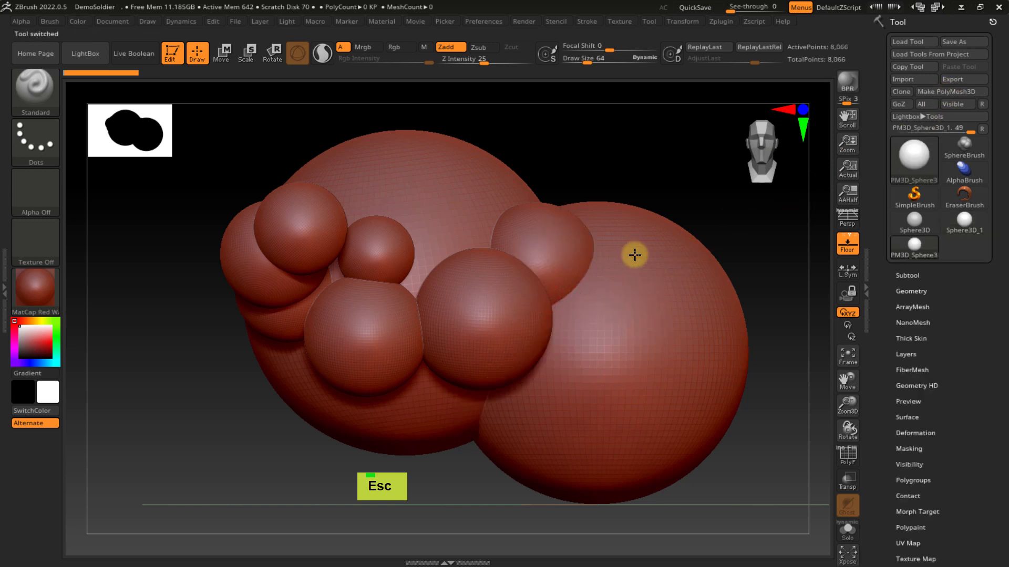
mouse_move(635, 255)
mouse_down()
mouse_move(603, 318)
mouse_move(588, 389)
mouse_up()
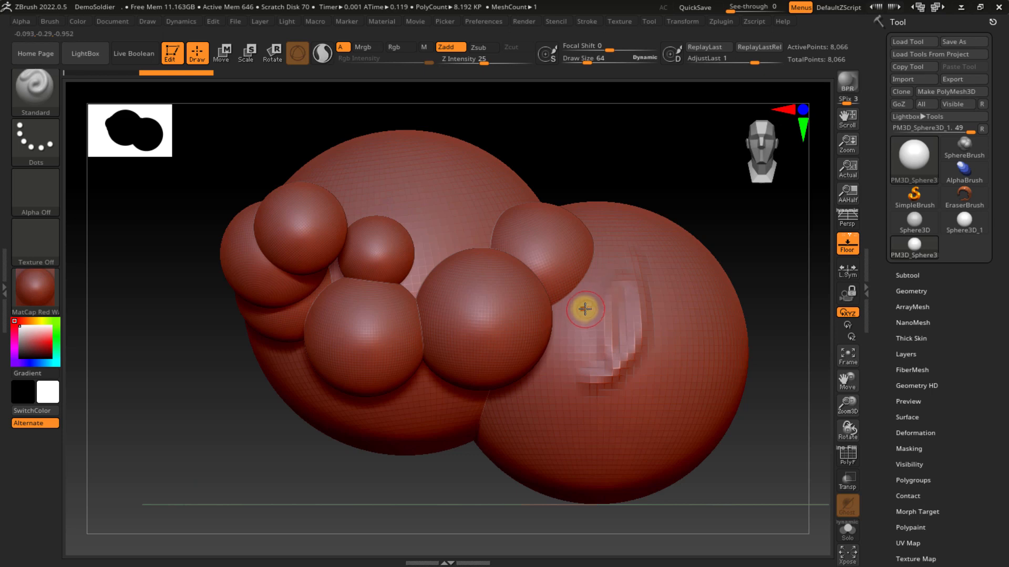
key(comma)
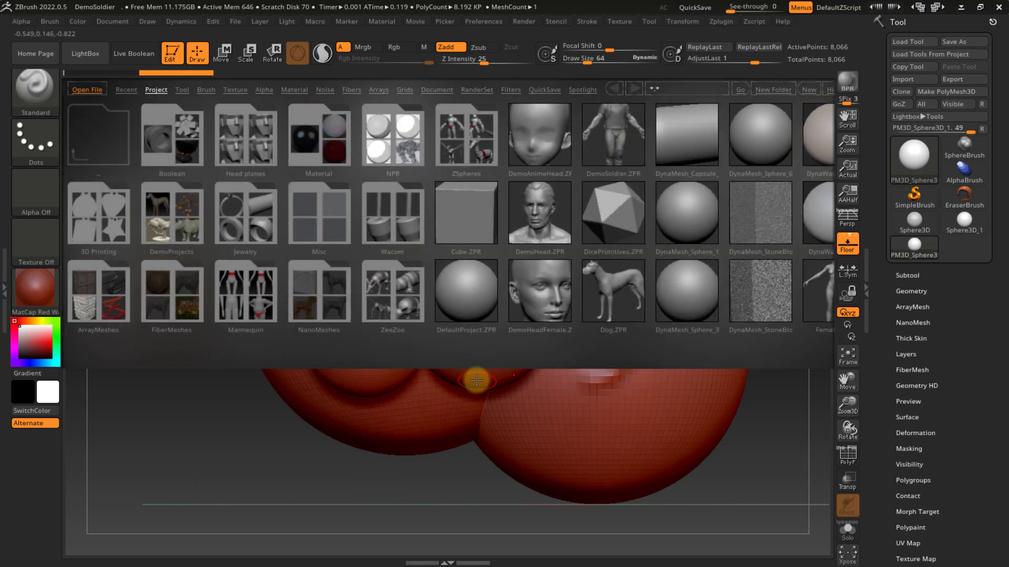
key(comma)
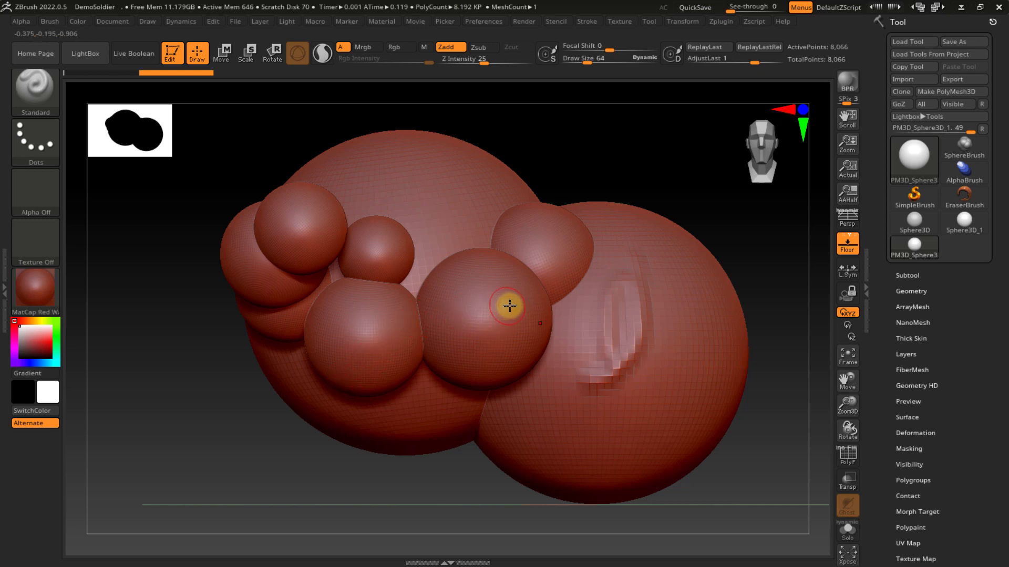
key(t)
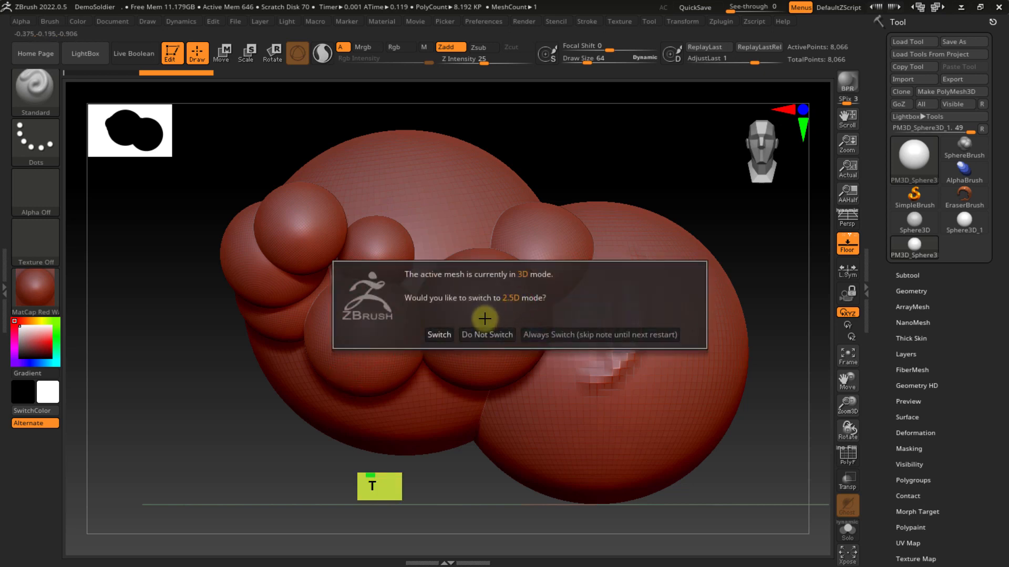
key(Escape)
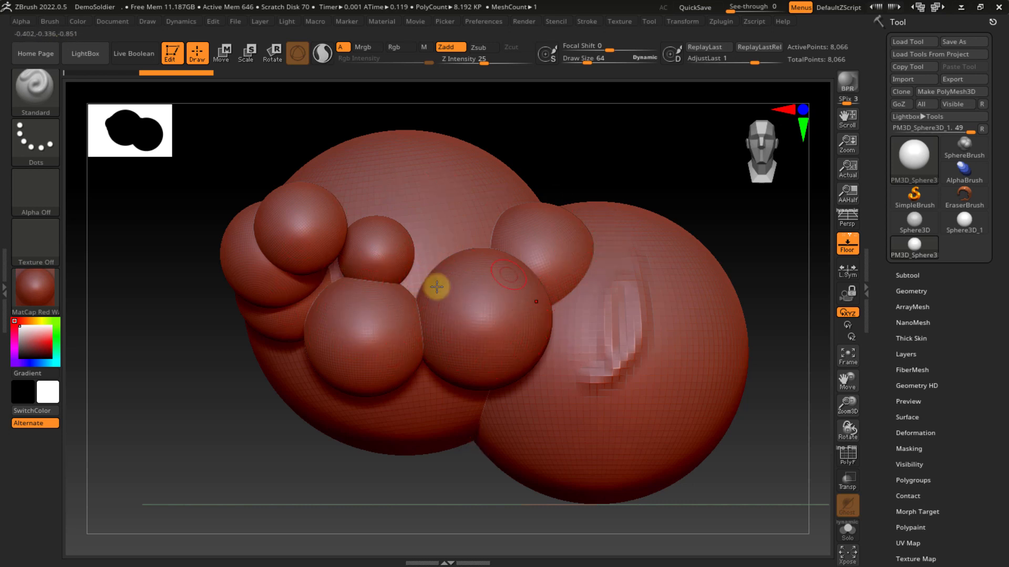
- Create a new document sized to the window without saving the changes to the current one
click(117, 23)
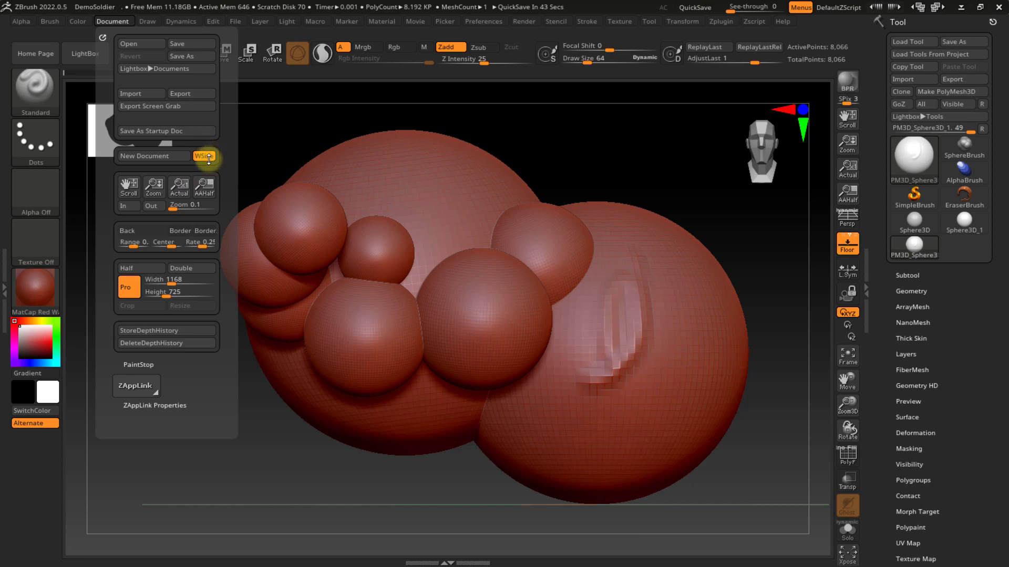
click(144, 156)
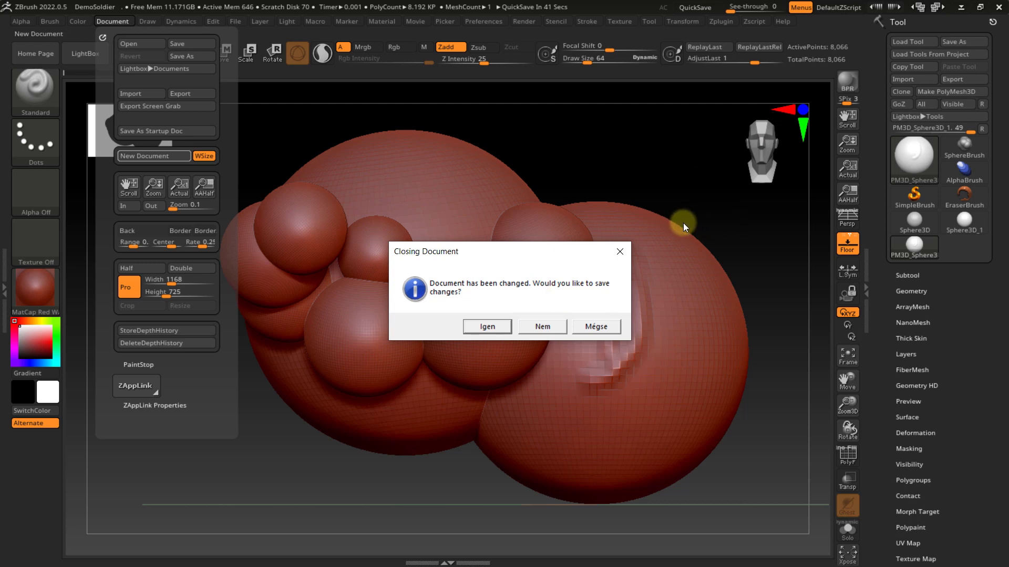
click(539, 326)
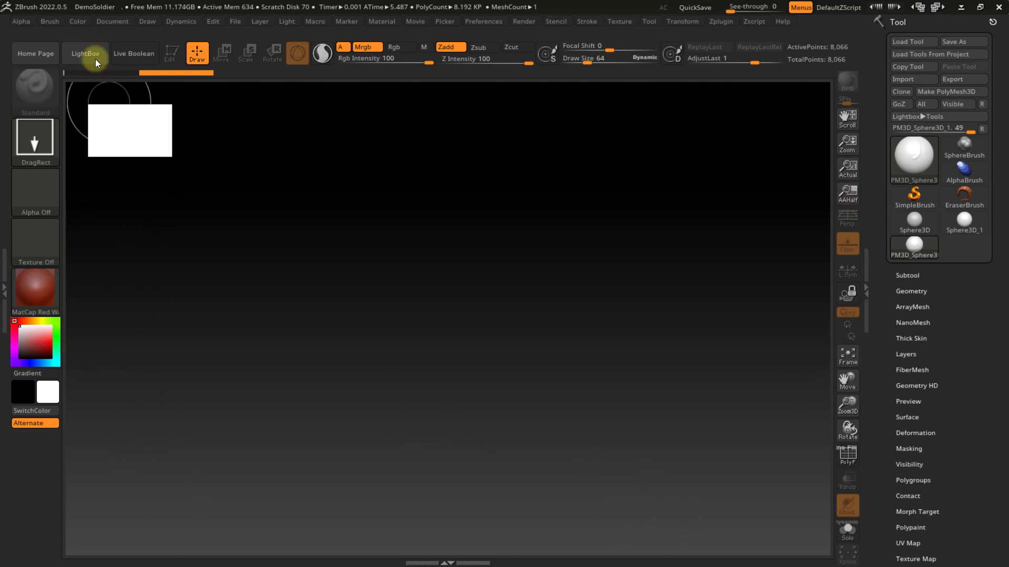
- Set the document's background gradient Range to 0 for a uniform canvas color
click(113, 20)
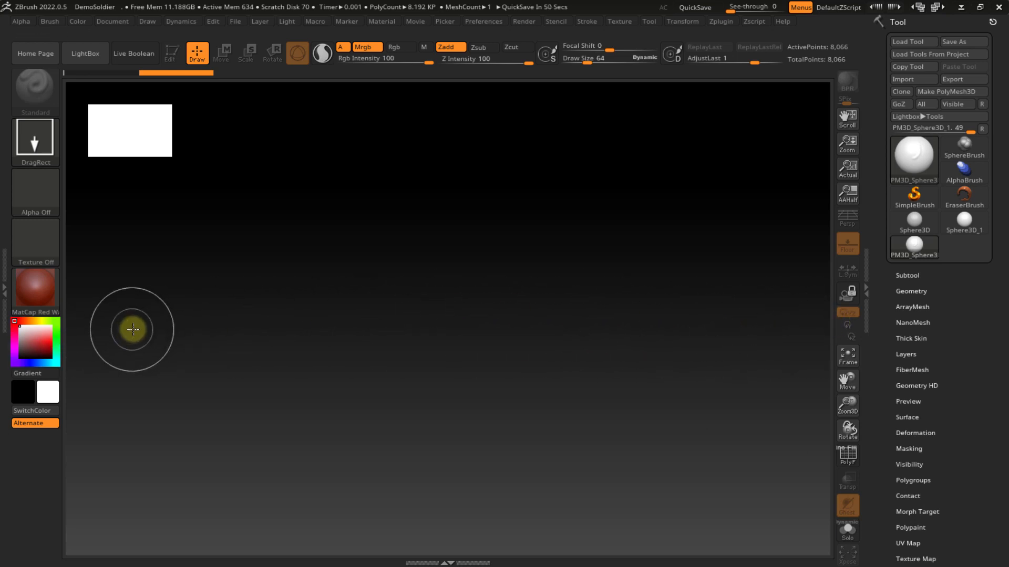
click(112, 21)
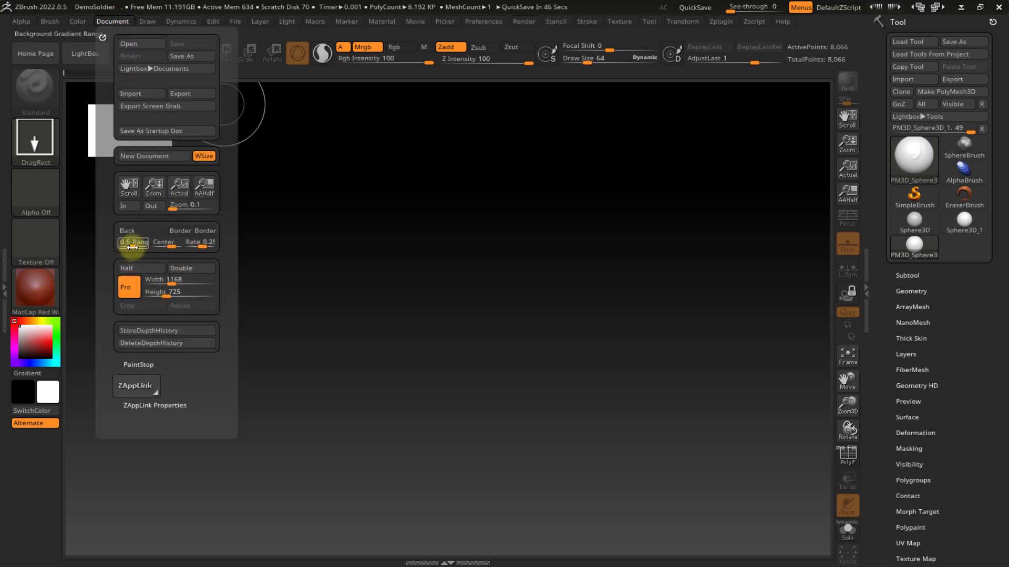
drag(132, 247, 101, 248)
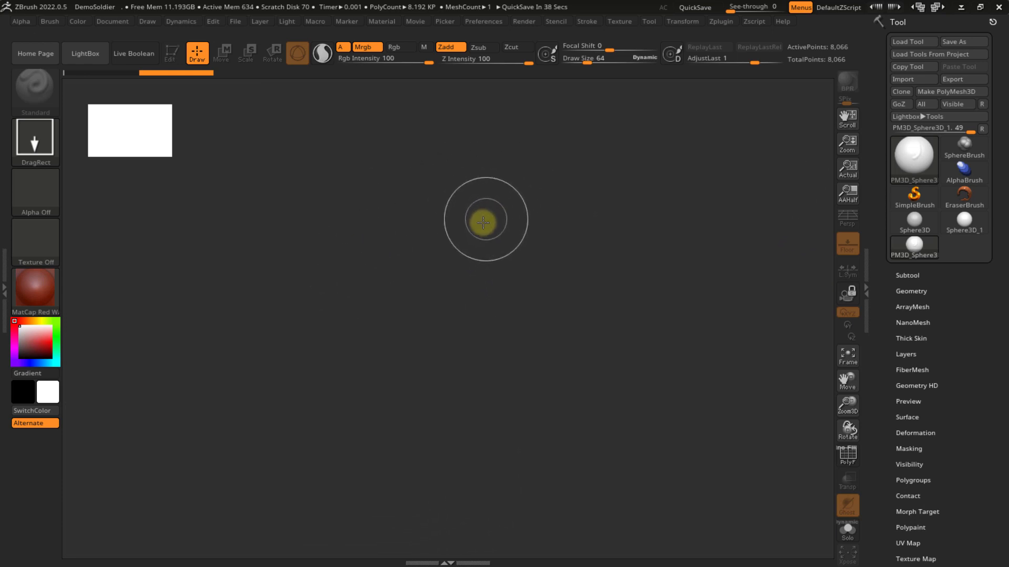
- Create a new document with the flat background and save it as the startup document
click(109, 21)
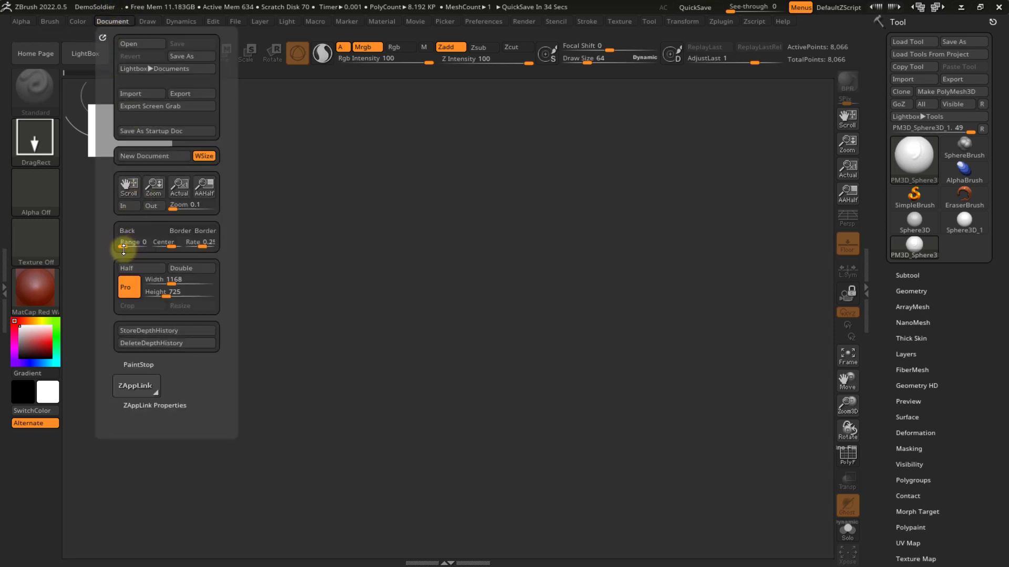
click(158, 156)
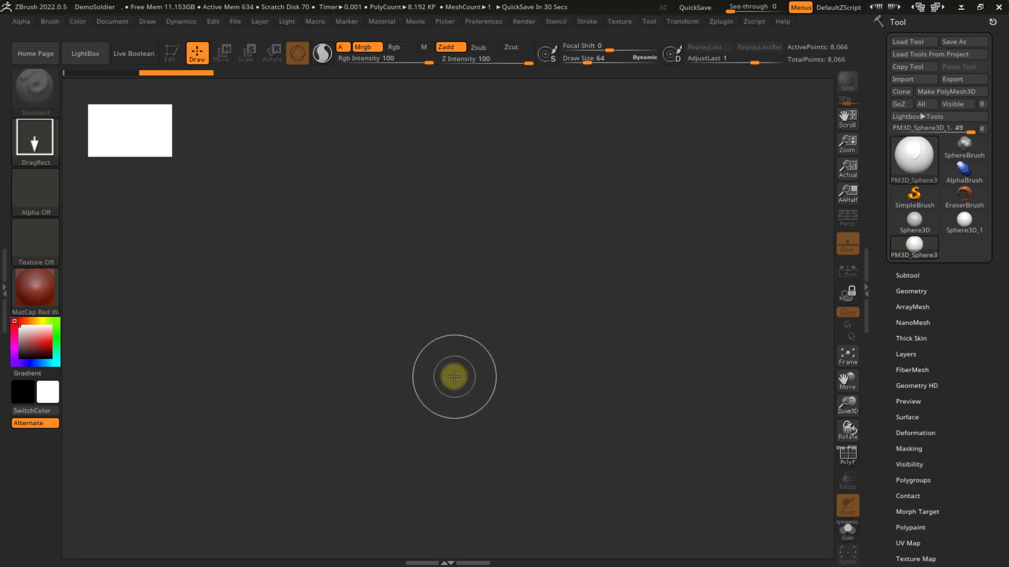
click(121, 22)
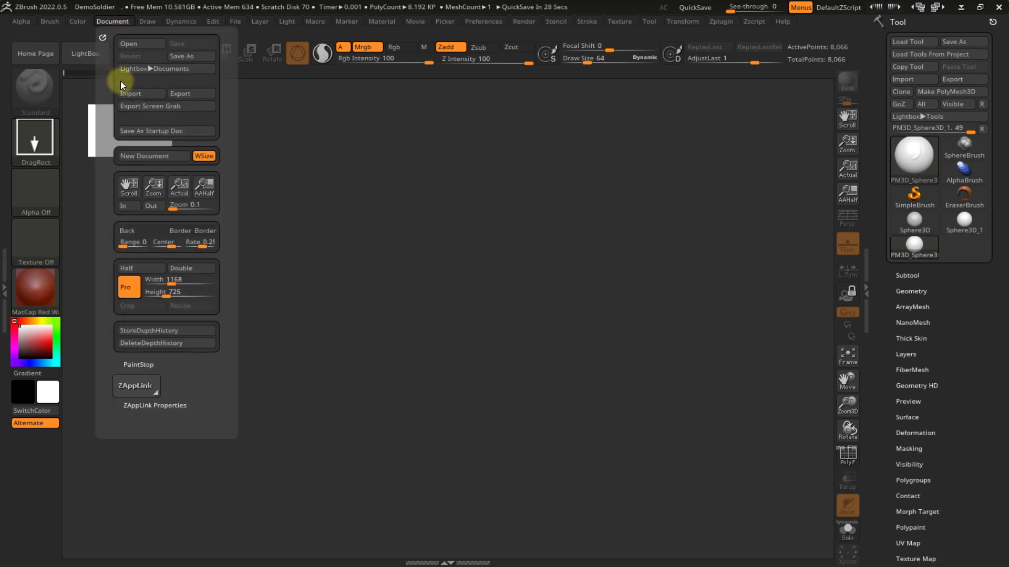
click(151, 129)
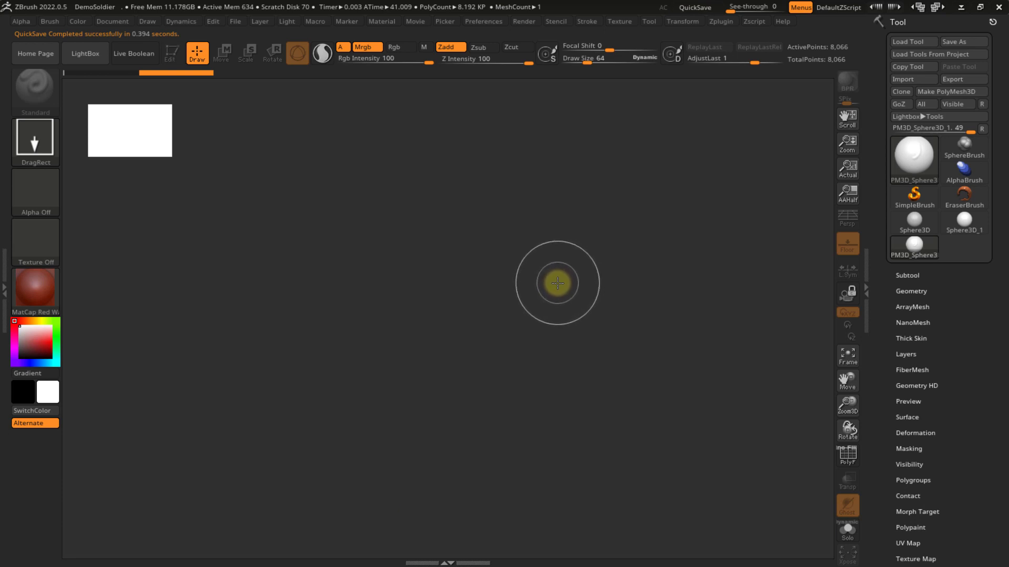
- Open LightBox and look through its QuickSave and Project files, ending on the QuickSave files
key(comma)
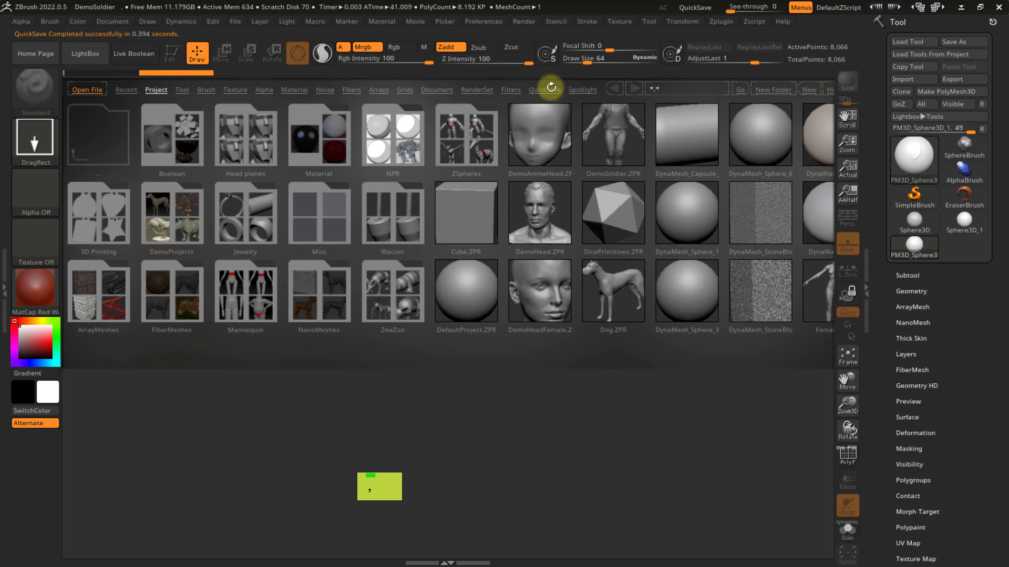
click(547, 90)
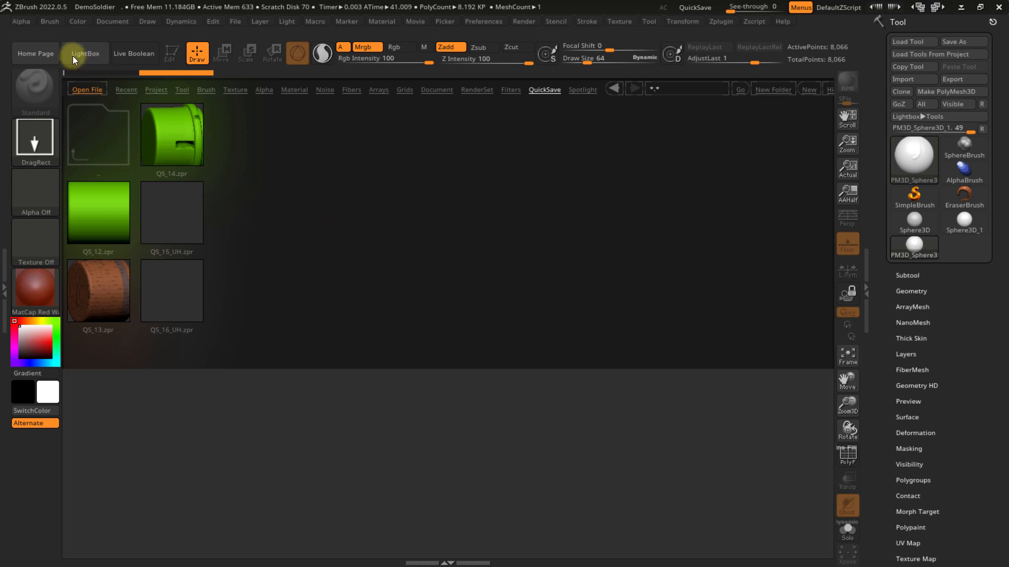
click(162, 90)
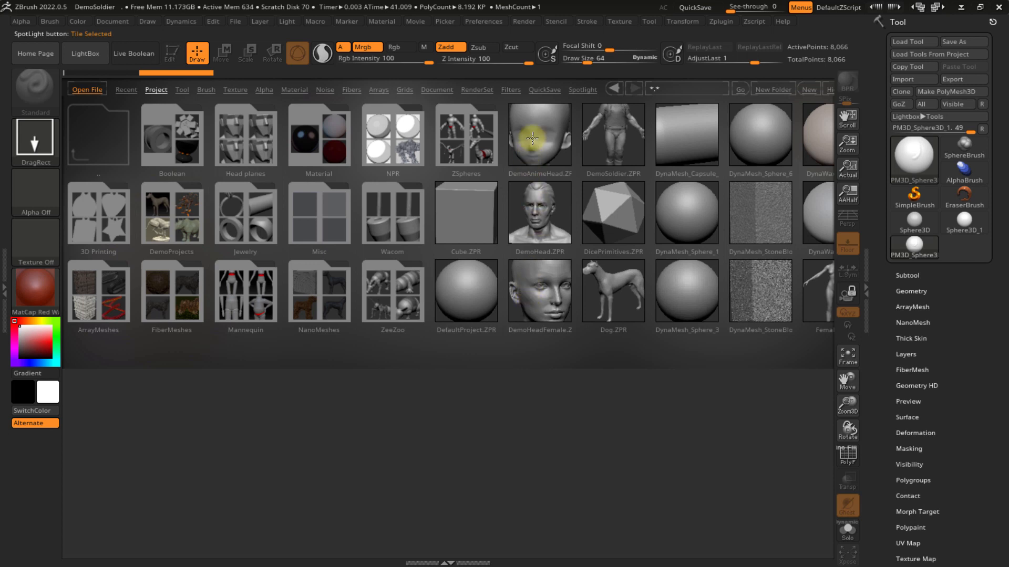
click(543, 90)
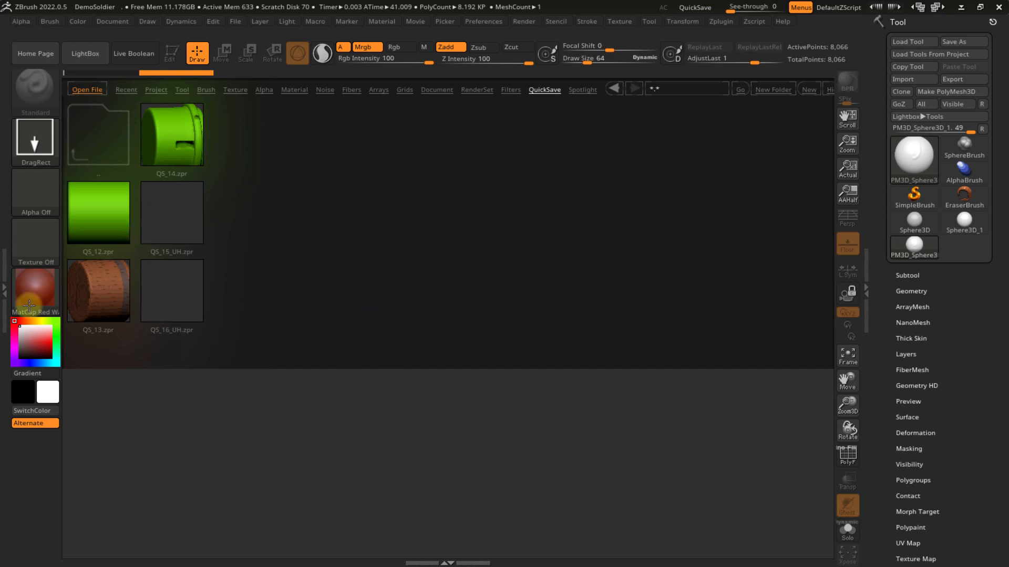
- Expand the collapsed side tray and dock the Preferences palette in it
double_click(7, 294)
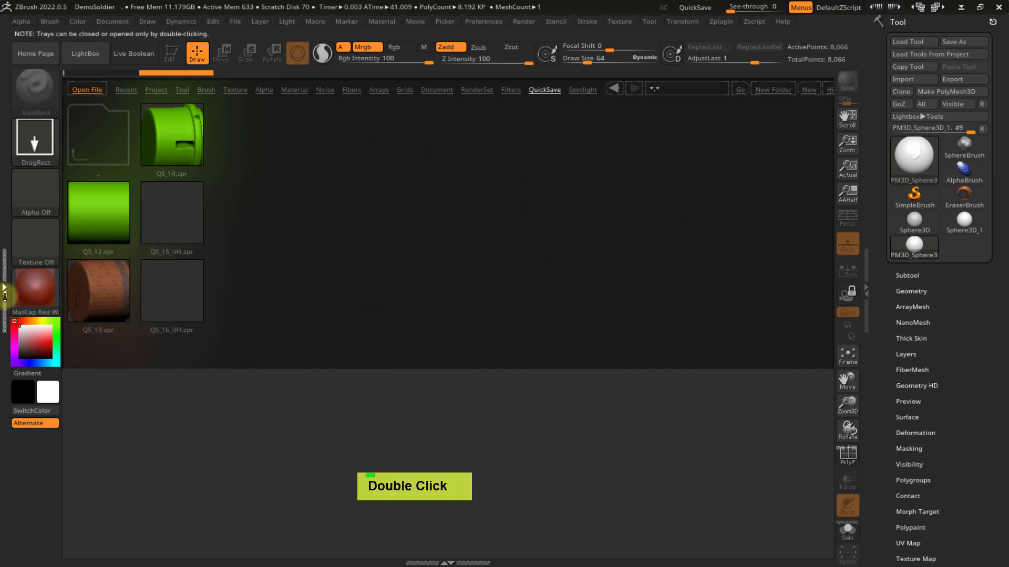
click(33, 26)
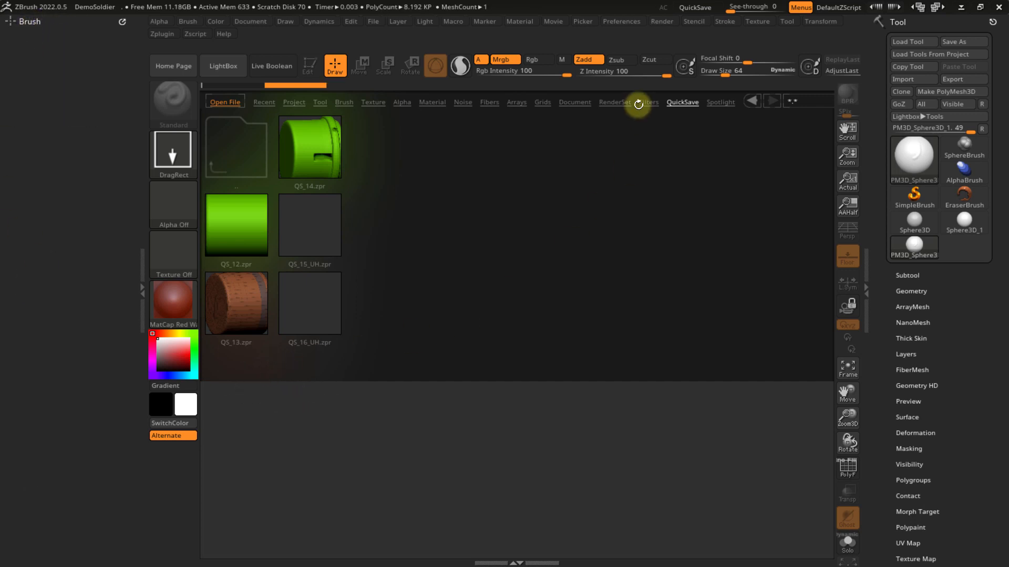
click(611, 22)
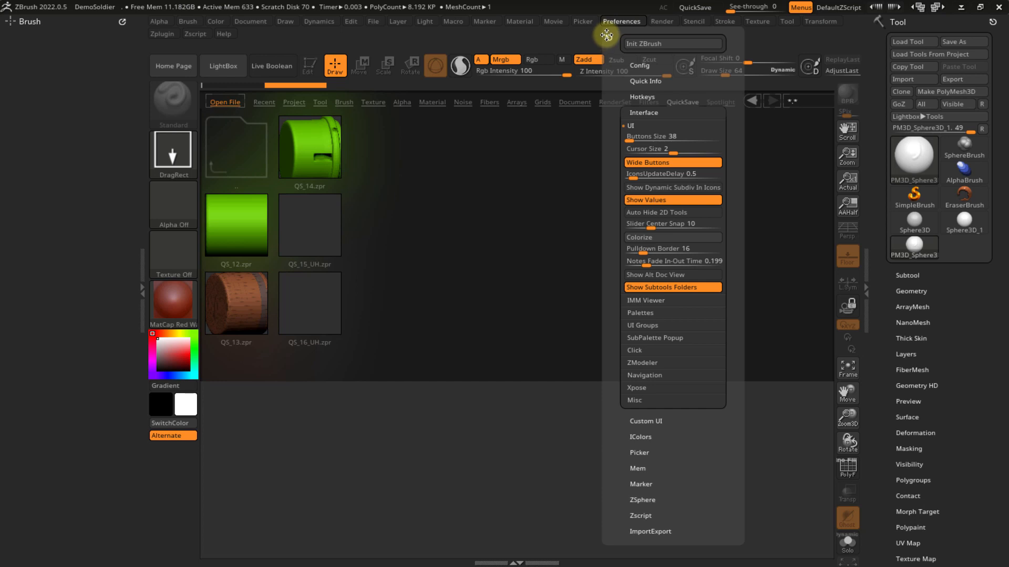
drag(607, 32, 69, 126)
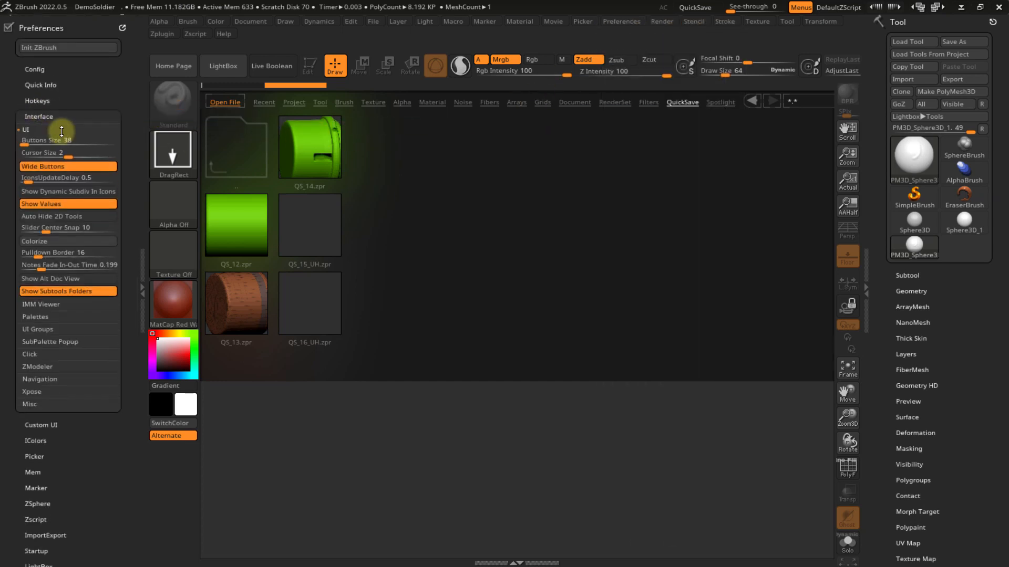
- Remove the Preferences palette from the tray and dock it again several times
click(620, 22)
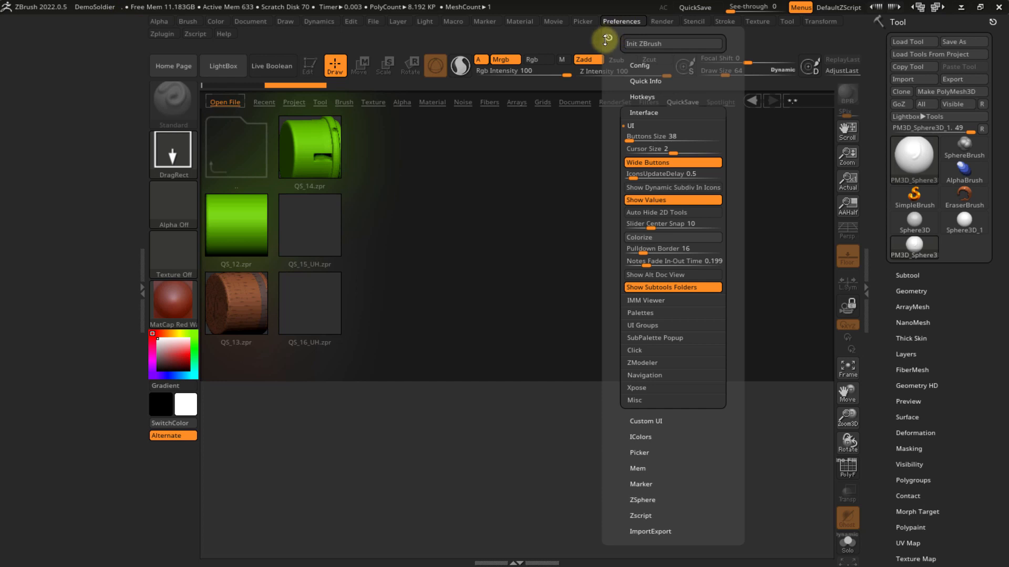
click(606, 39)
click(623, 22)
click(609, 38)
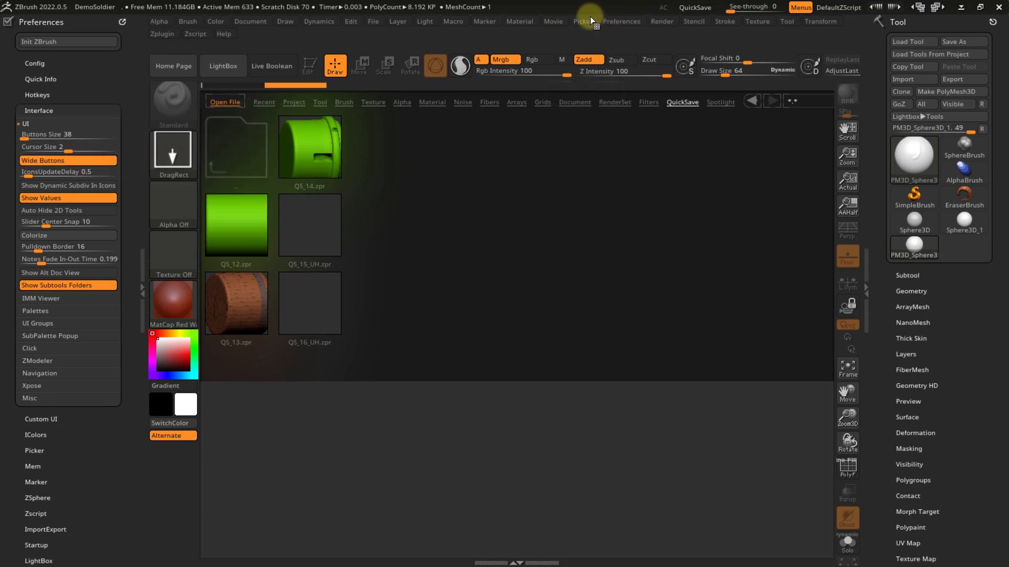
click(612, 23)
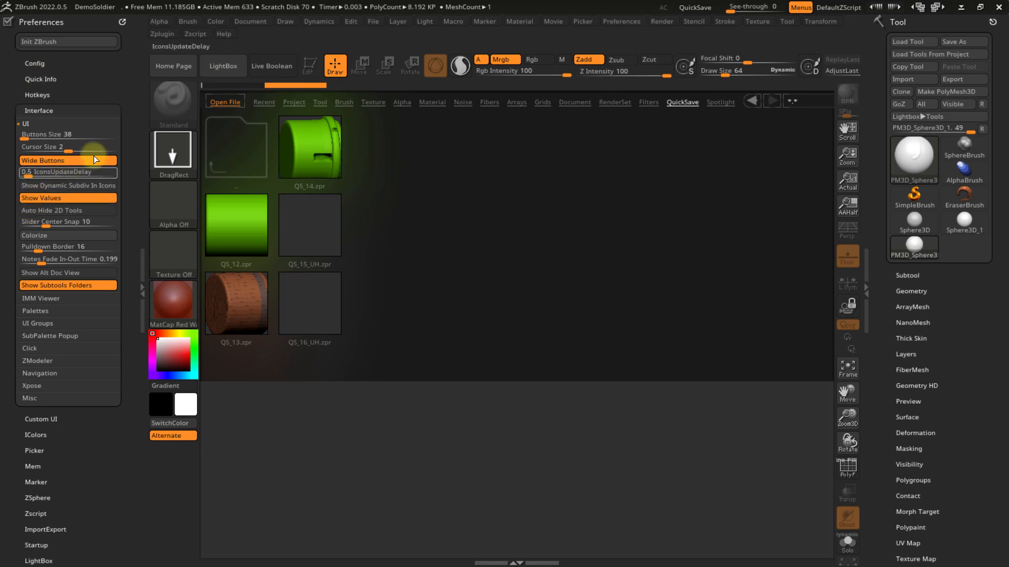
click(613, 23)
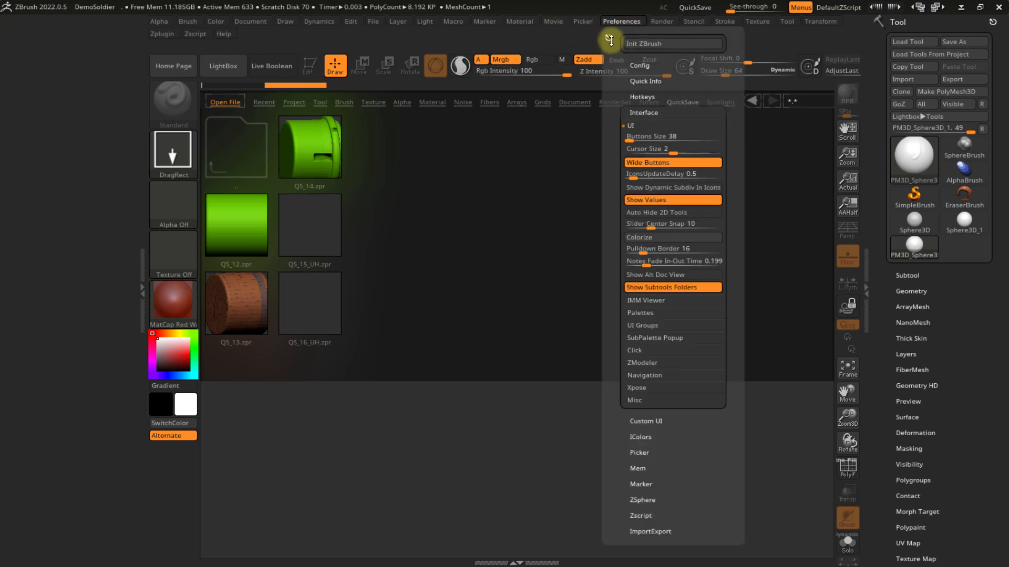
click(610, 38)
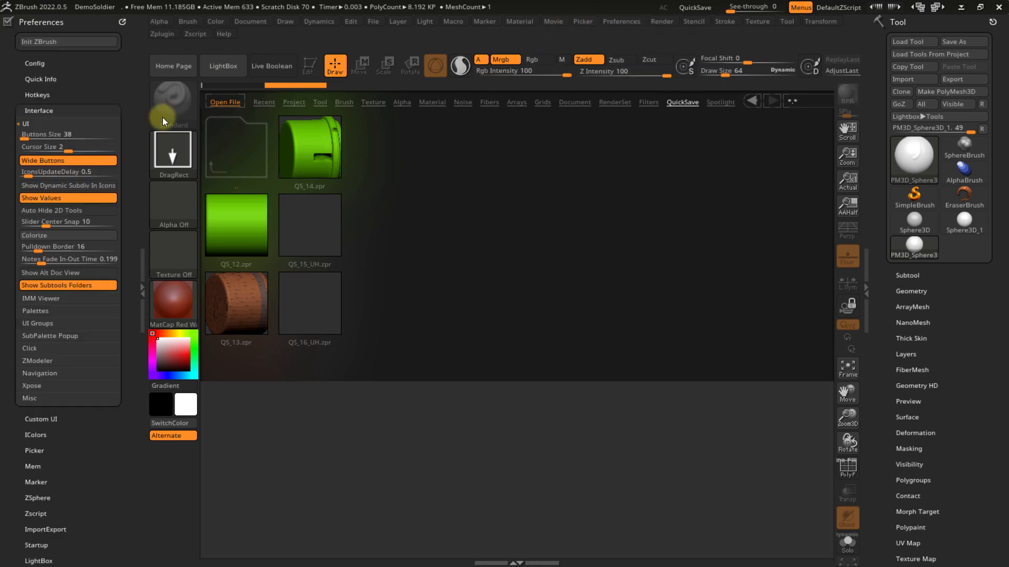
click(629, 21)
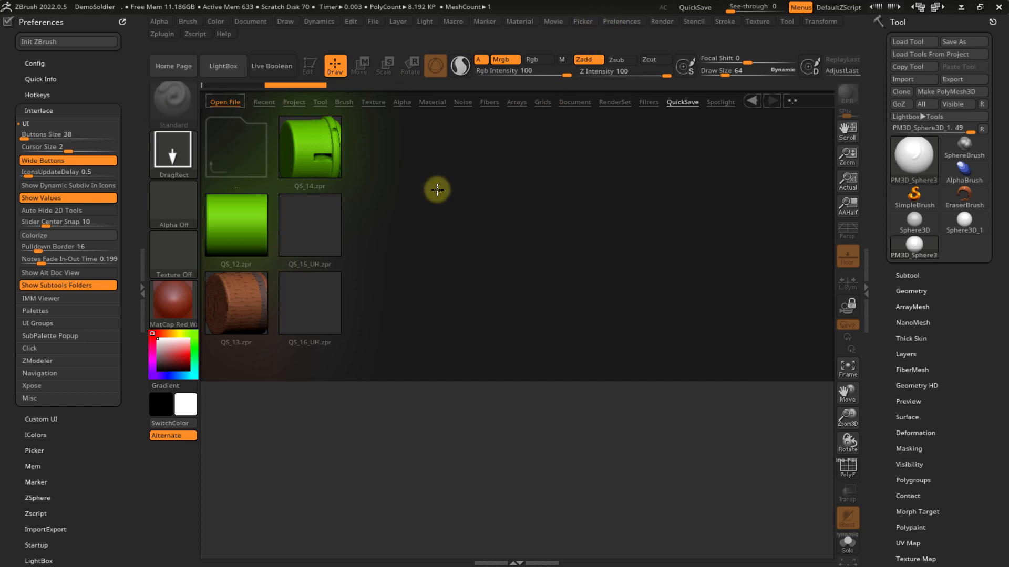
- Collapse the Interface section of the docked Preferences palette and expand its QuickSave settings
click(43, 111)
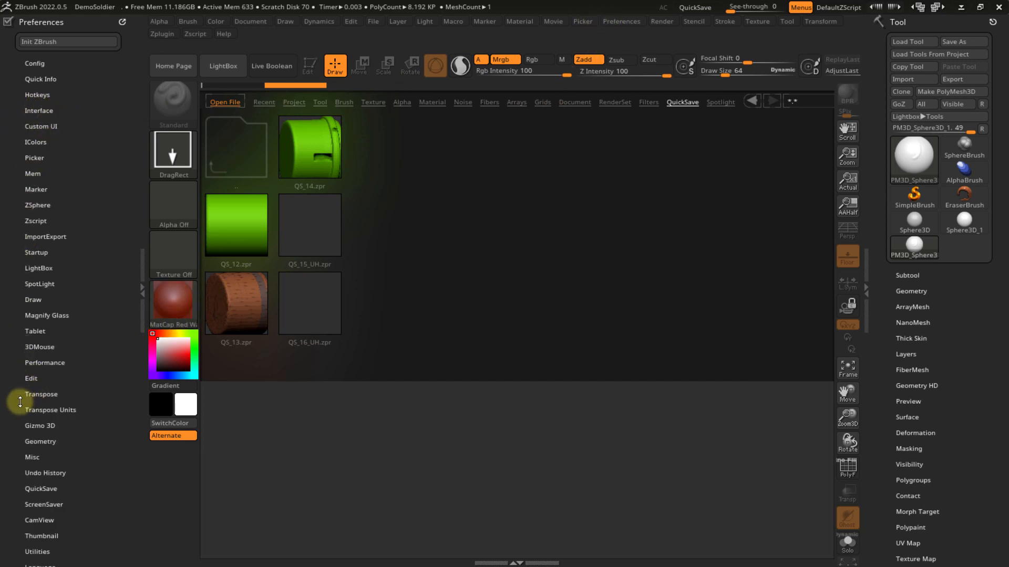
scroll(18, 372, down, 3)
click(33, 387)
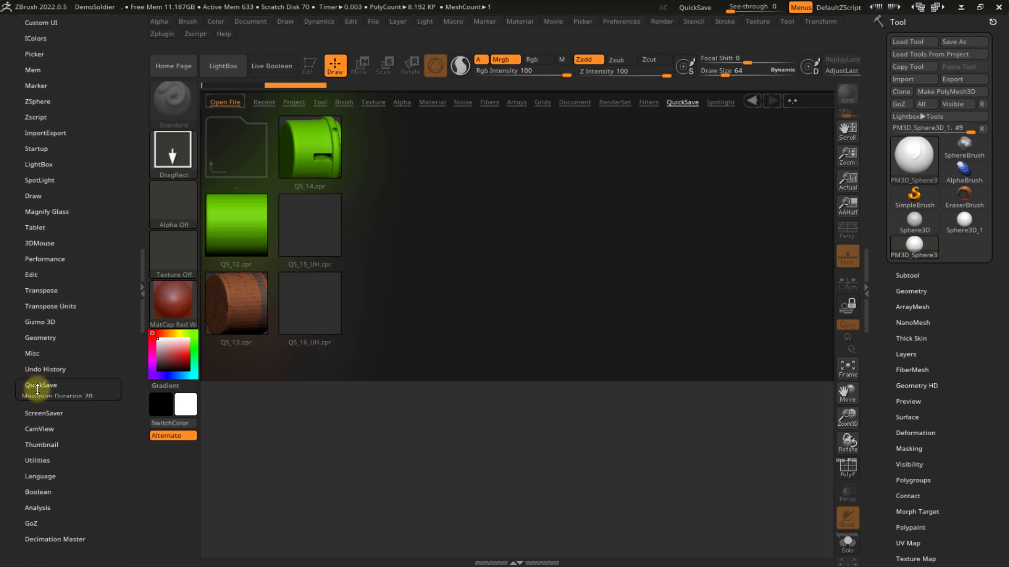
scroll(13, 326, down, 3)
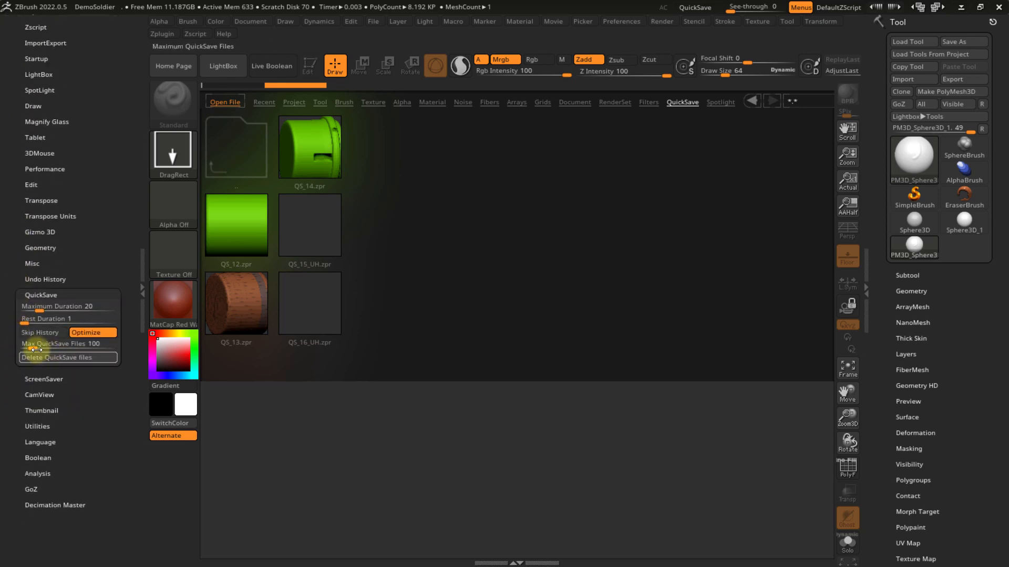
- Delete all stored QuickSave project files, reload LightBox to refresh its QuickSave listing, and close it
click(72, 359)
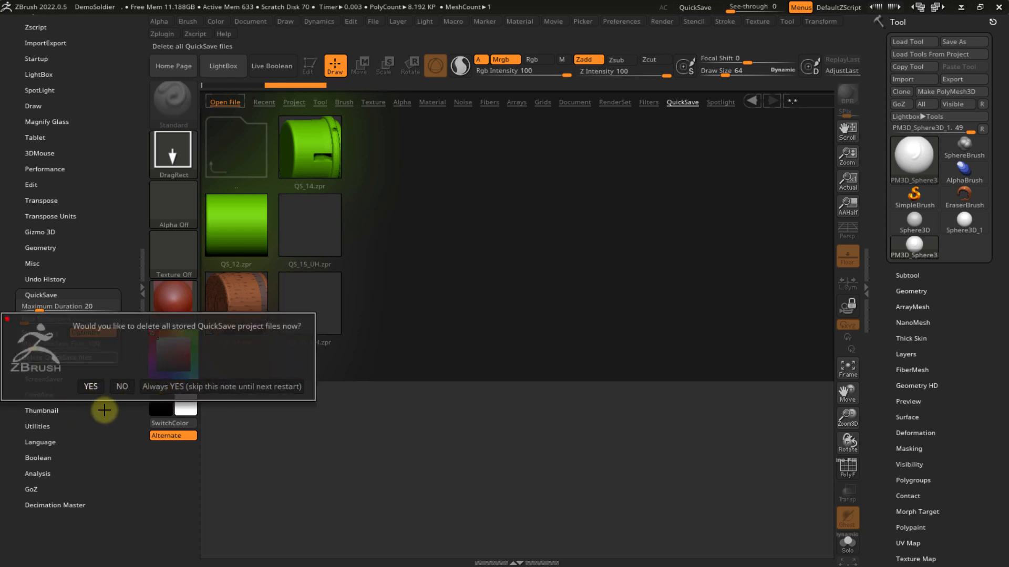
click(93, 387)
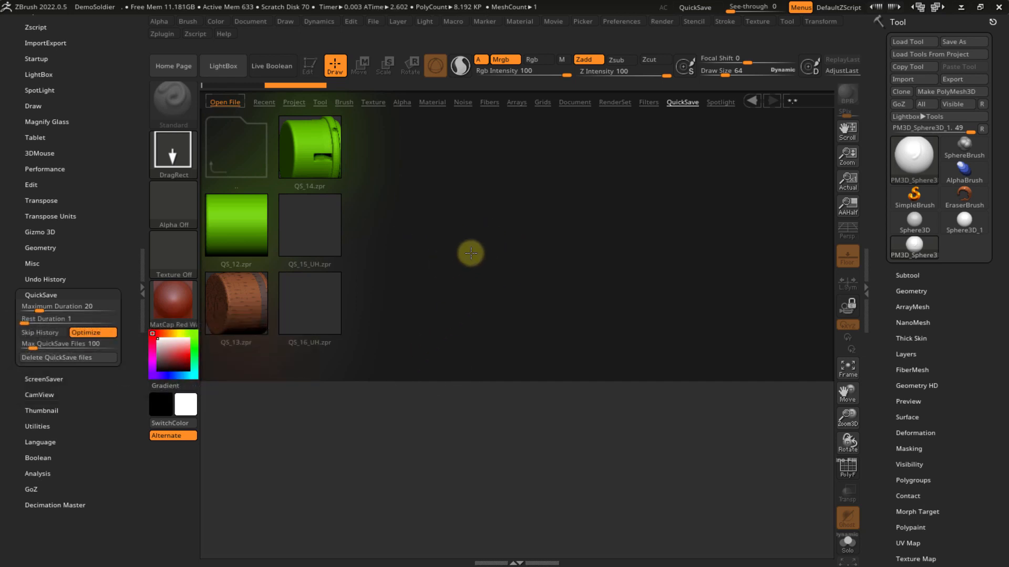
key(comma)
key(comma)
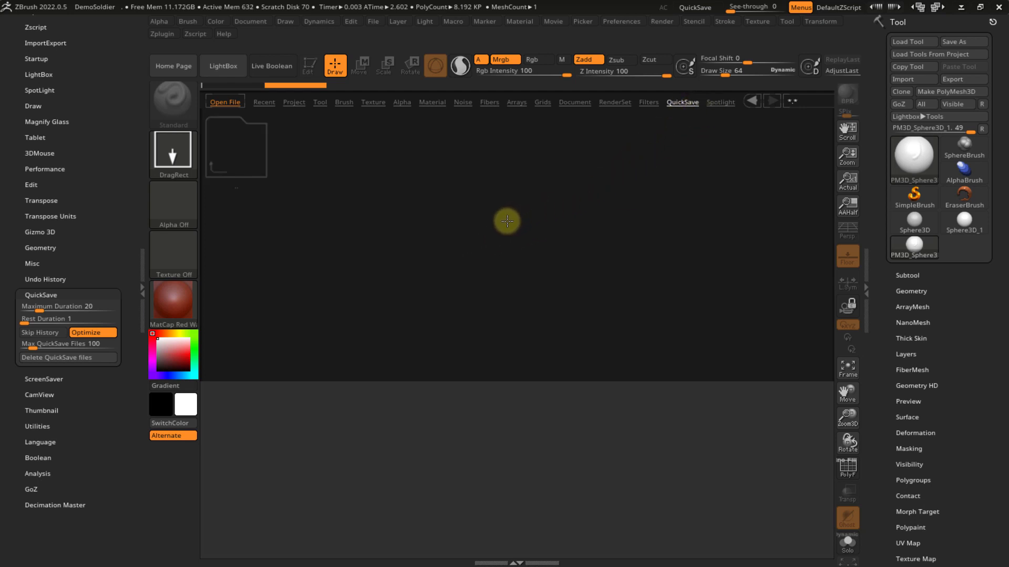
key(comma)
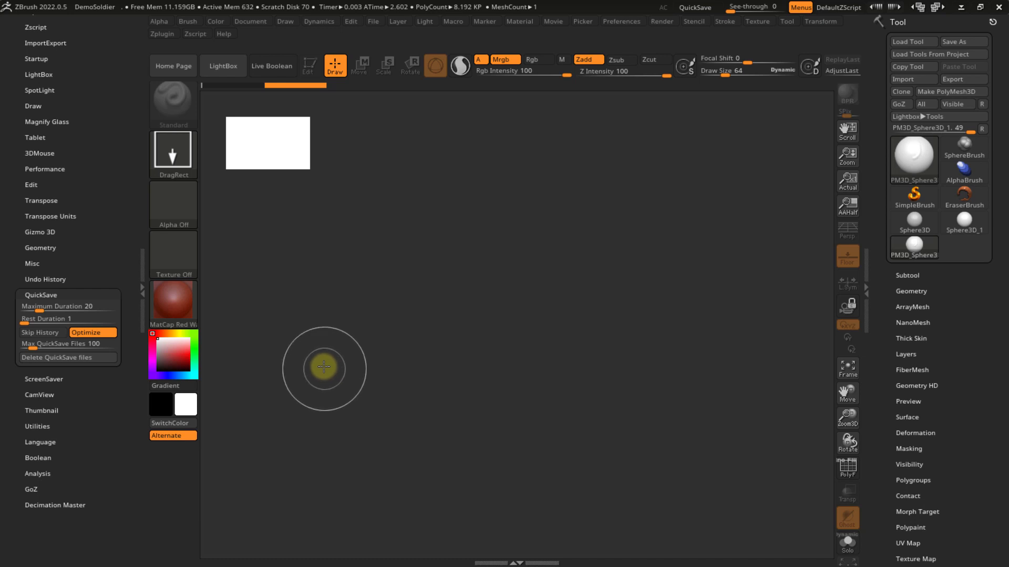
- Collapse the side tray holding the Preferences palette and load the DemoSoldier.ZPR project from LightBox
double_click(142, 284)
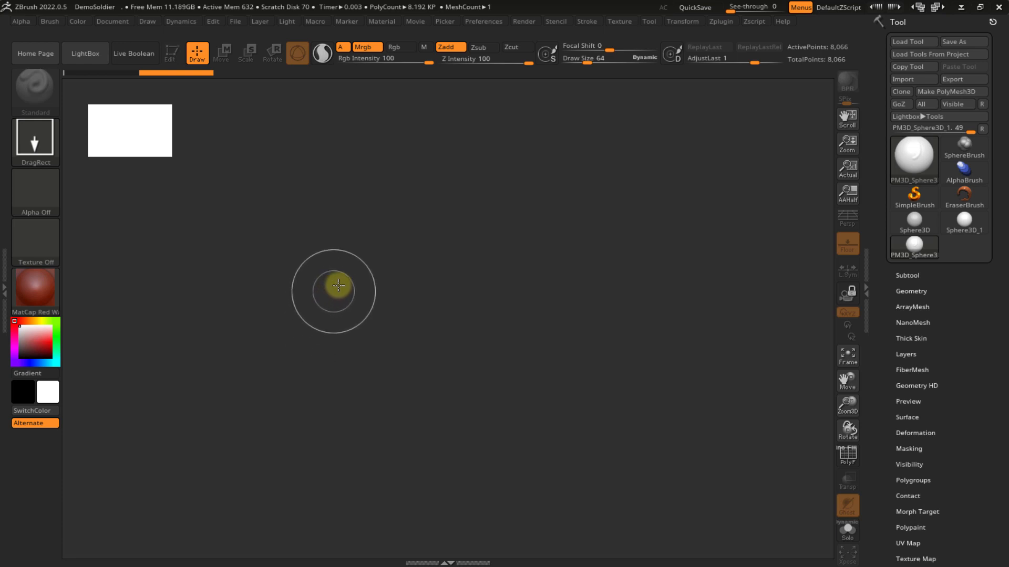
key(comma)
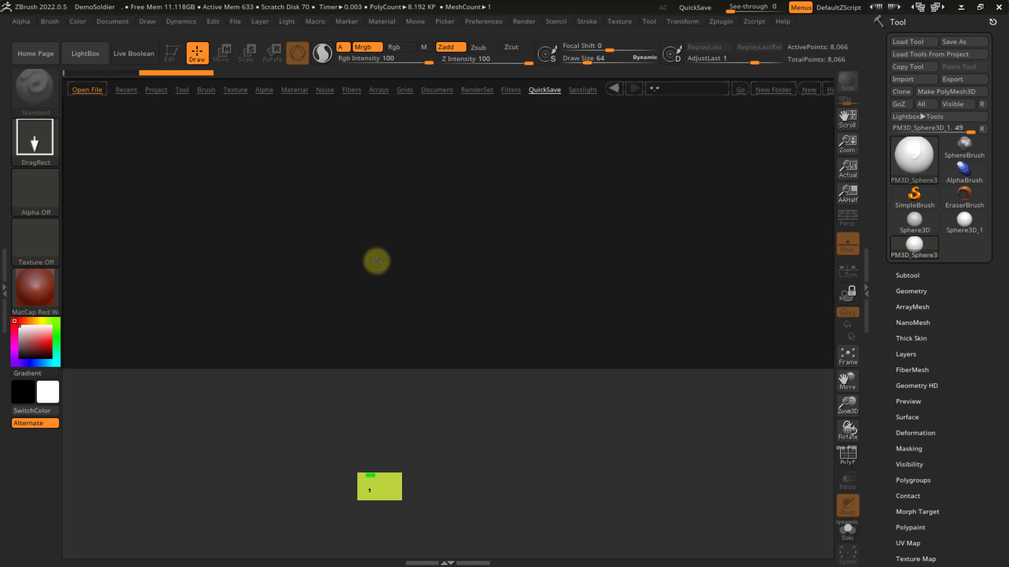
click(182, 90)
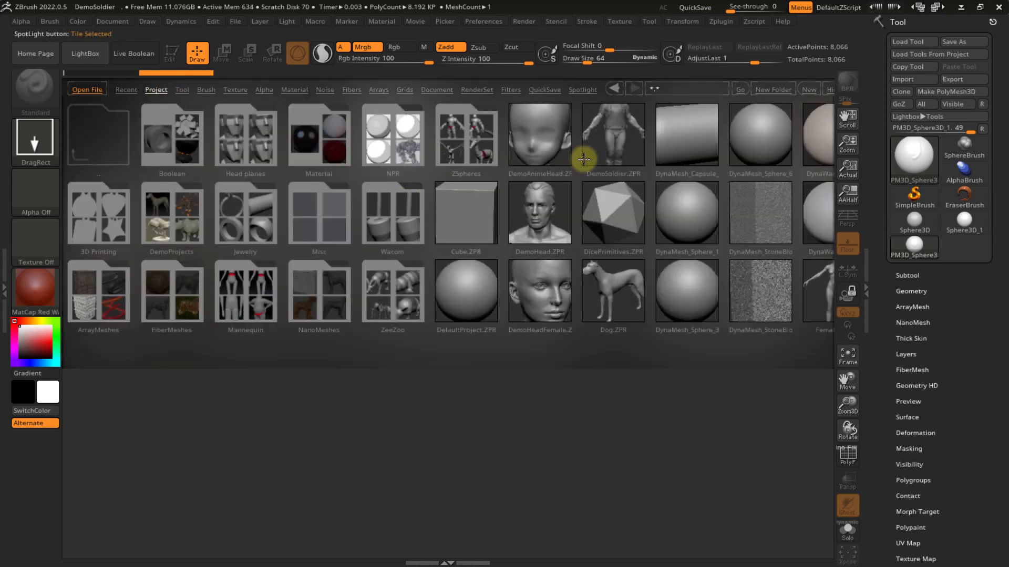
click(609, 140)
drag(659, 142, 504, 259)
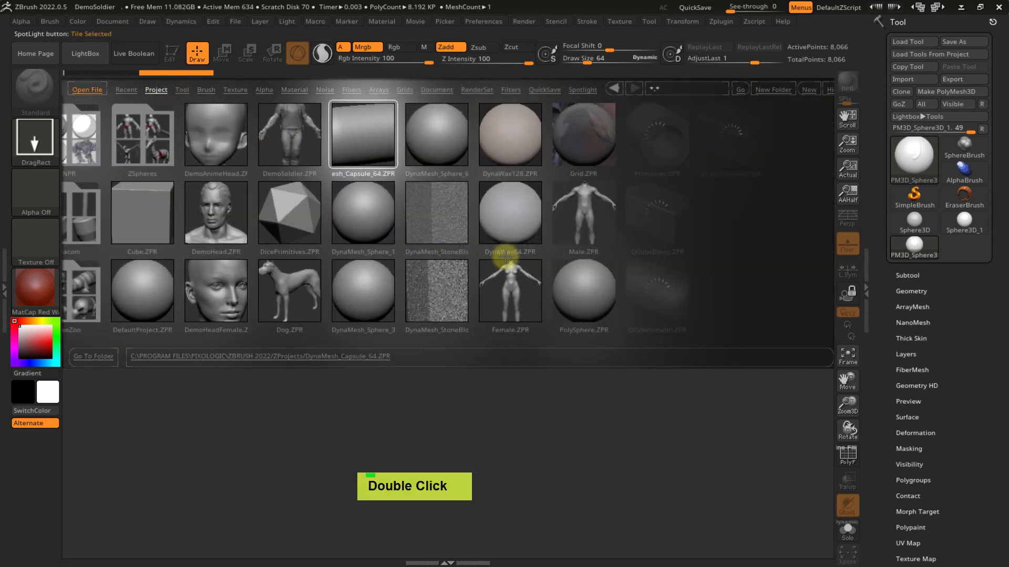
click(198, 139)
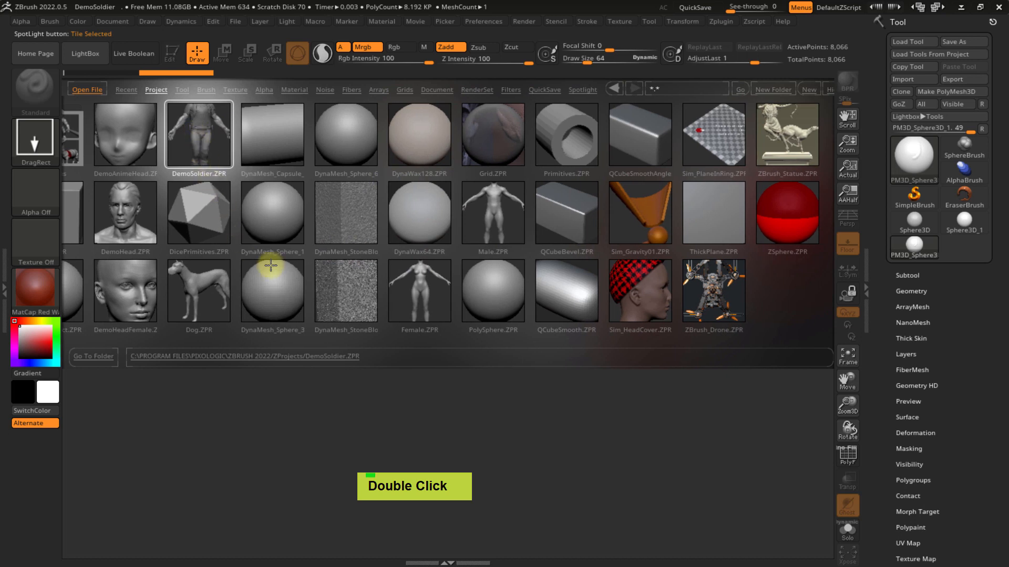
double_click(192, 158)
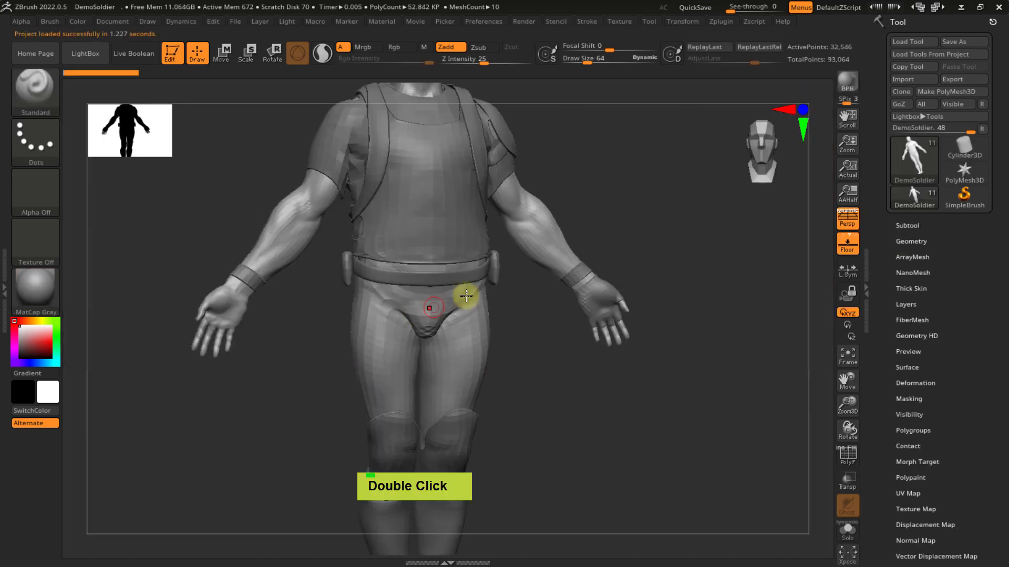
- Expand the Subtool section of the Tool palette and view the soldier's upper body at an angle
ctrl+right_drag(582, 203, 563, 194)
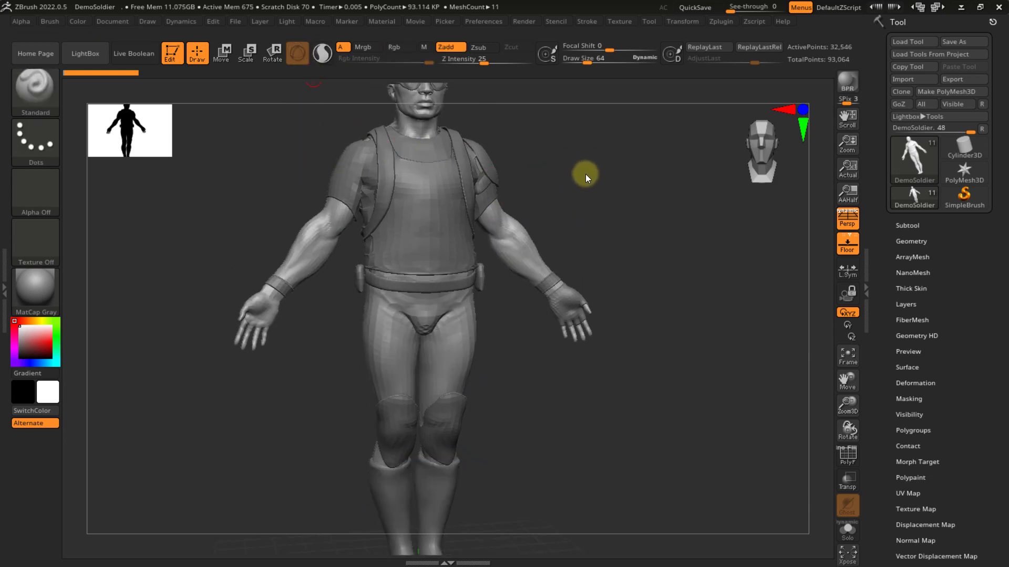
shift+right_drag(593, 184, 570, 183)
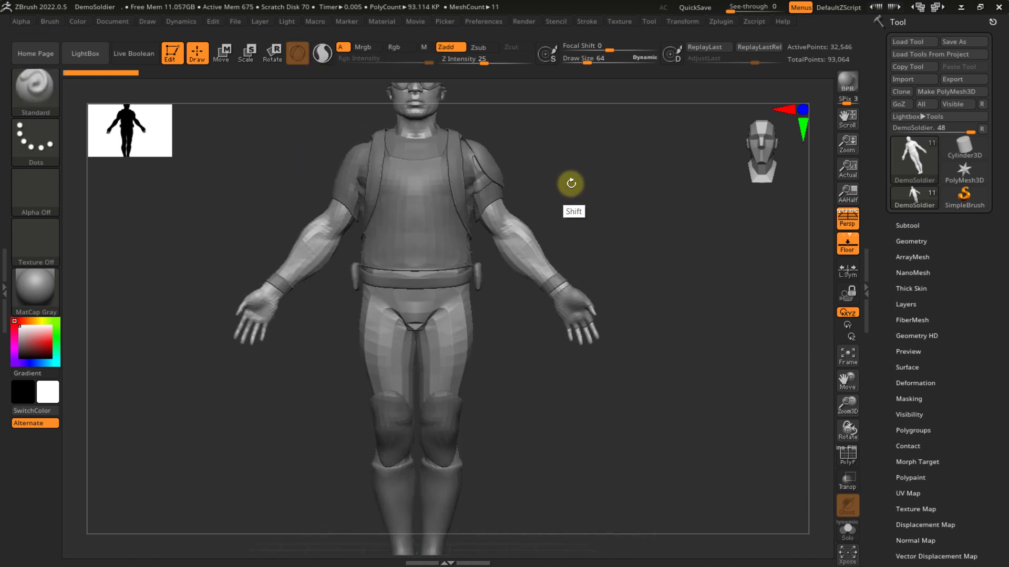
alt+right_drag(608, 138, 610, 173)
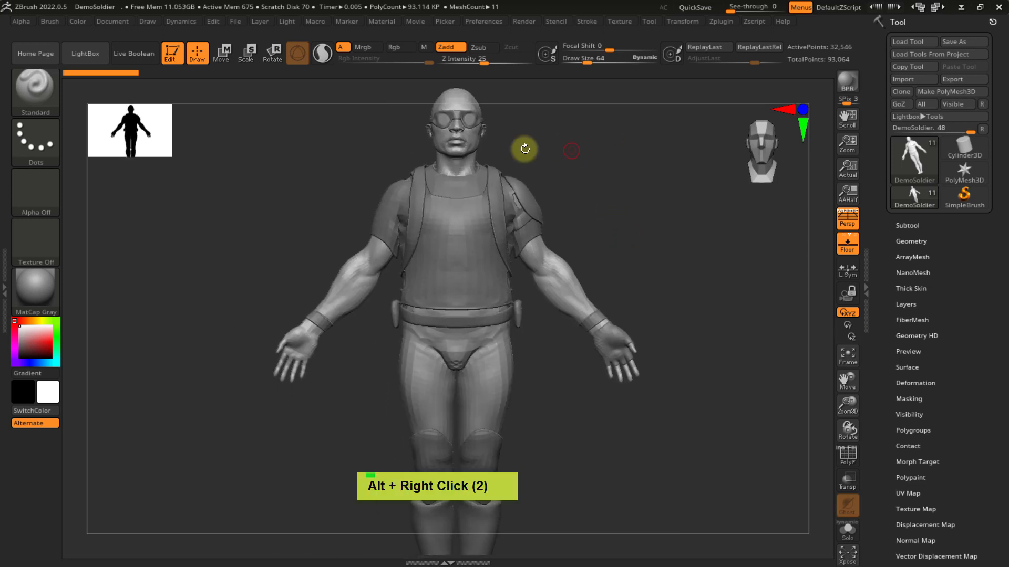
click(907, 225)
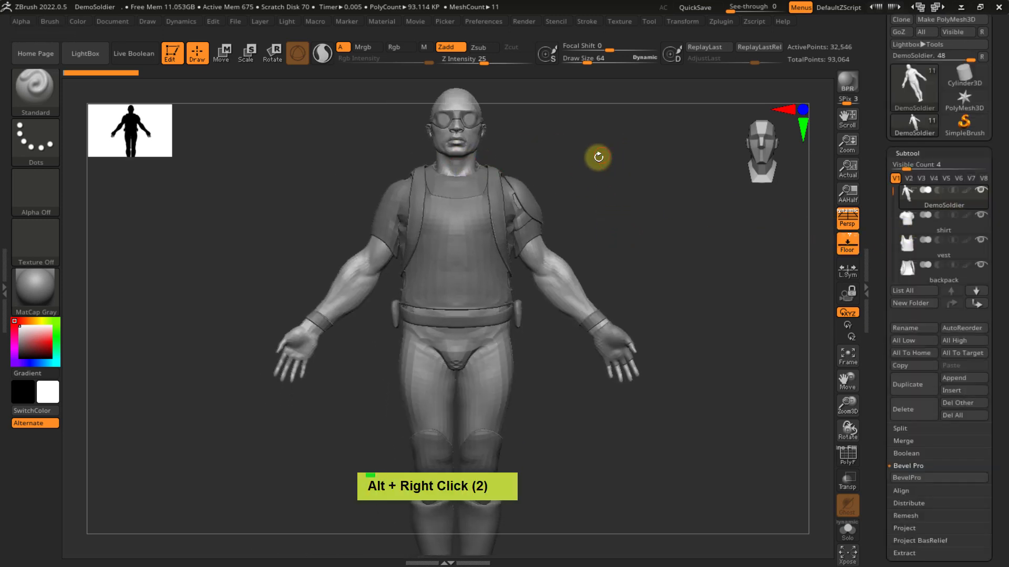
ctrl+right_drag(421, 238, 417, 278)
mouse_move(422, 256)
alt+right_down()
mouse_move(434, 236)
mouse_move(396, 232)
alt+right_up()
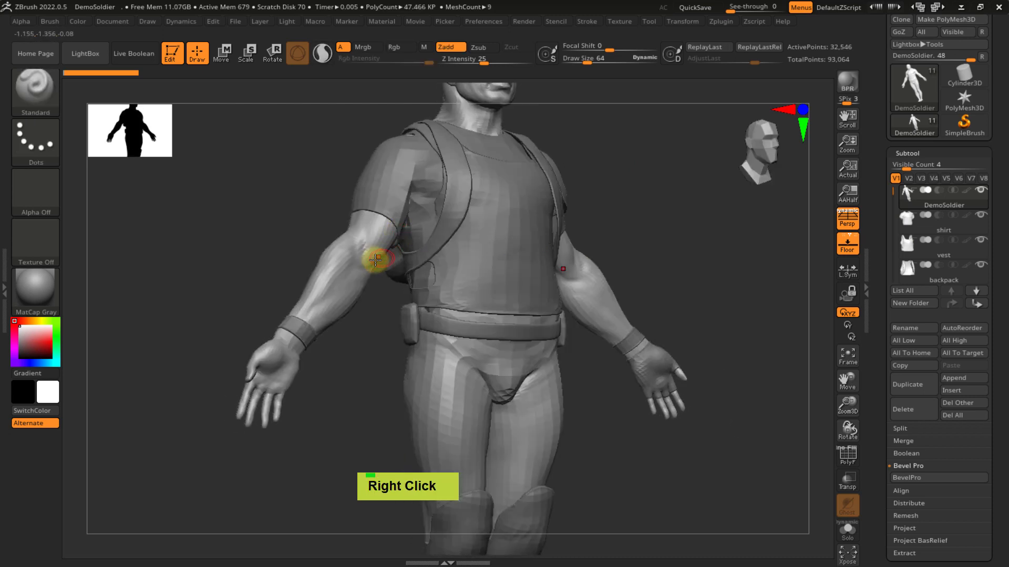
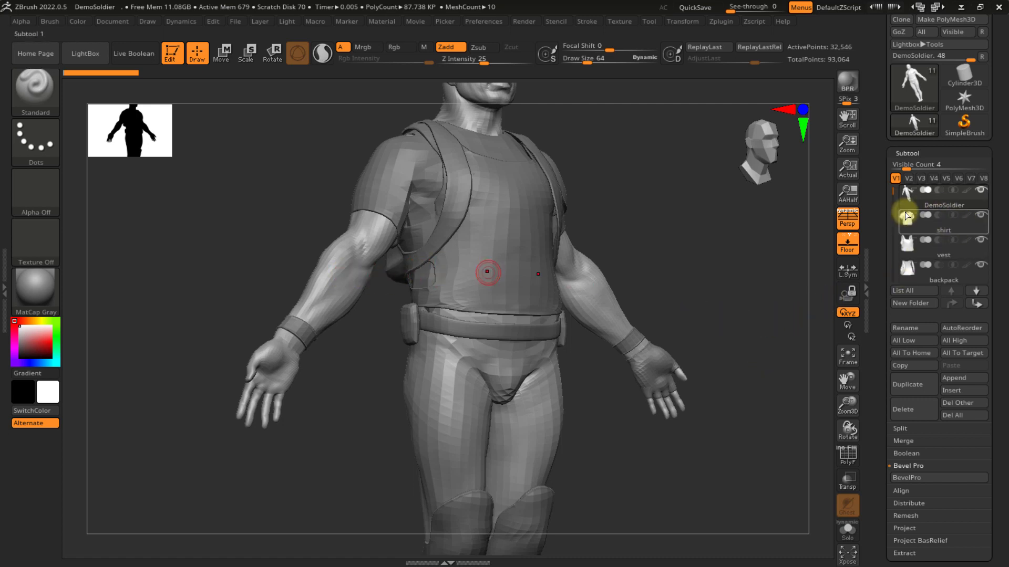
- Turn on the polyframe display and examine the wireframe and polygroup colours on the soldier's arm up close
click(845, 460)
mouse_move(741, 277)
right_down()
mouse_move(685, 254)
mouse_move(700, 243)
right_up()
key(shift)
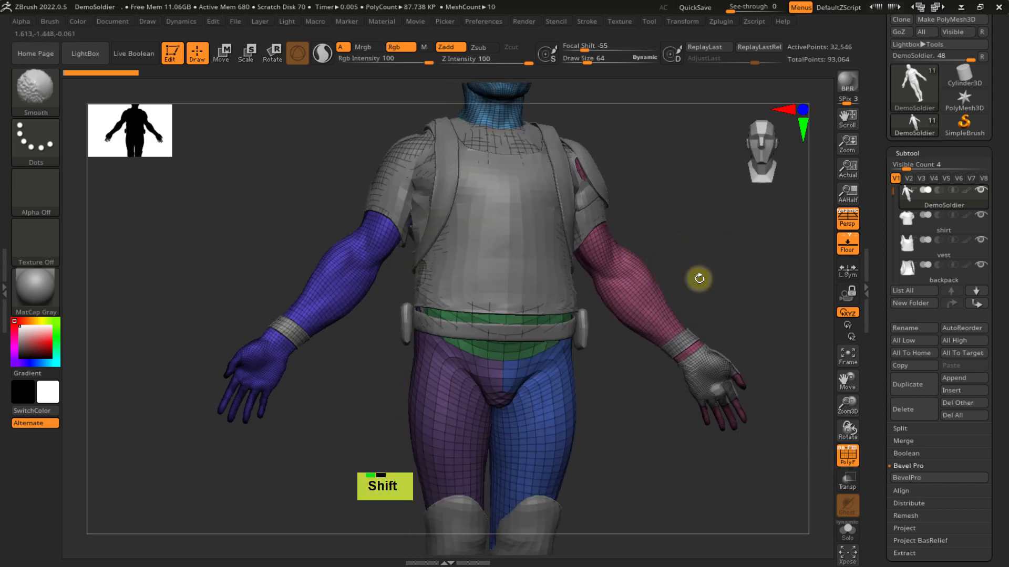
key(shift+f)
key(shift+f)
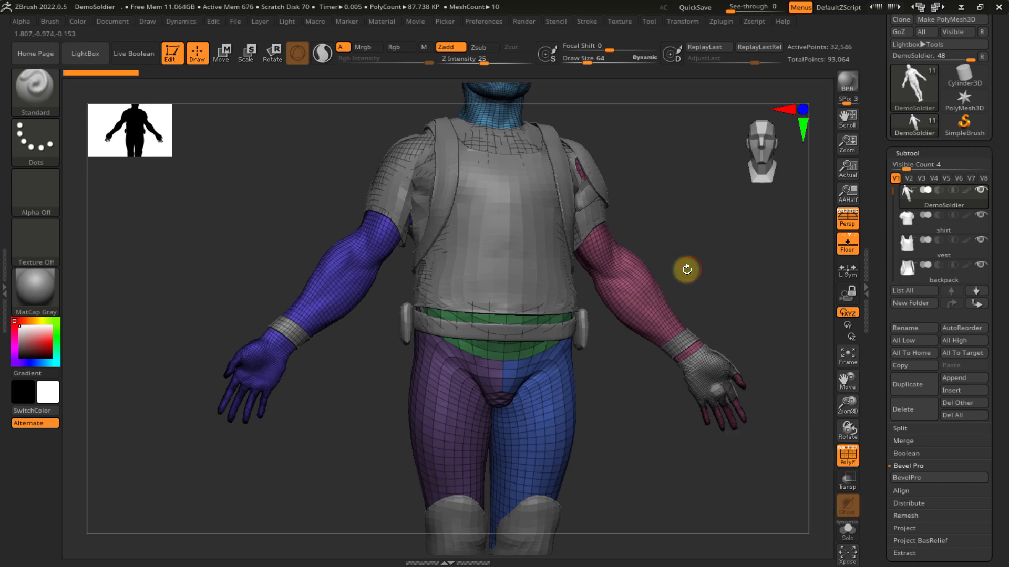
alt+right_drag(702, 244, 711, 180)
ctrl+right_drag(361, 224, 370, 299)
alt+right_drag(423, 245, 382, 268)
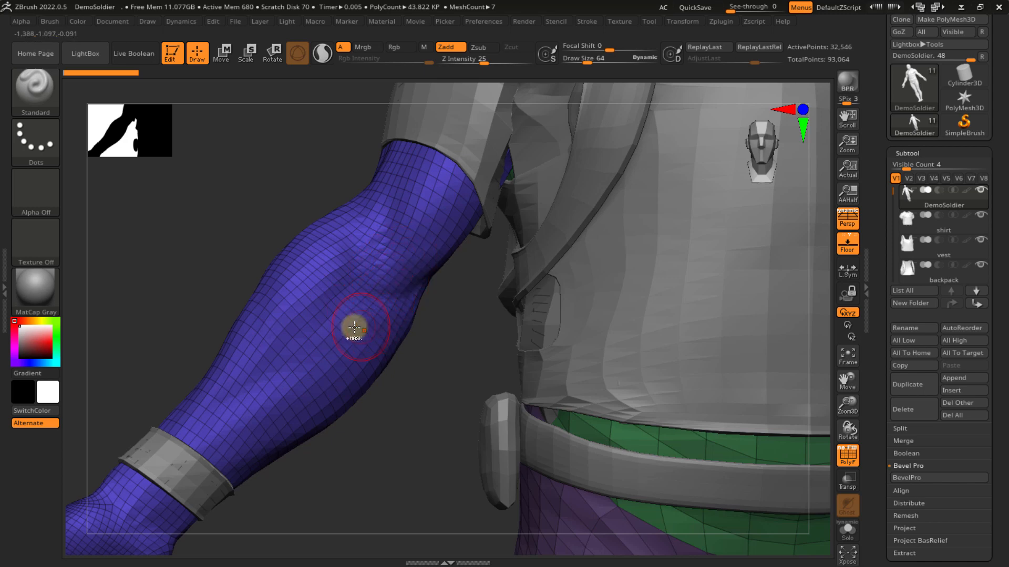
ctrl+right_drag(353, 329, 353, 273)
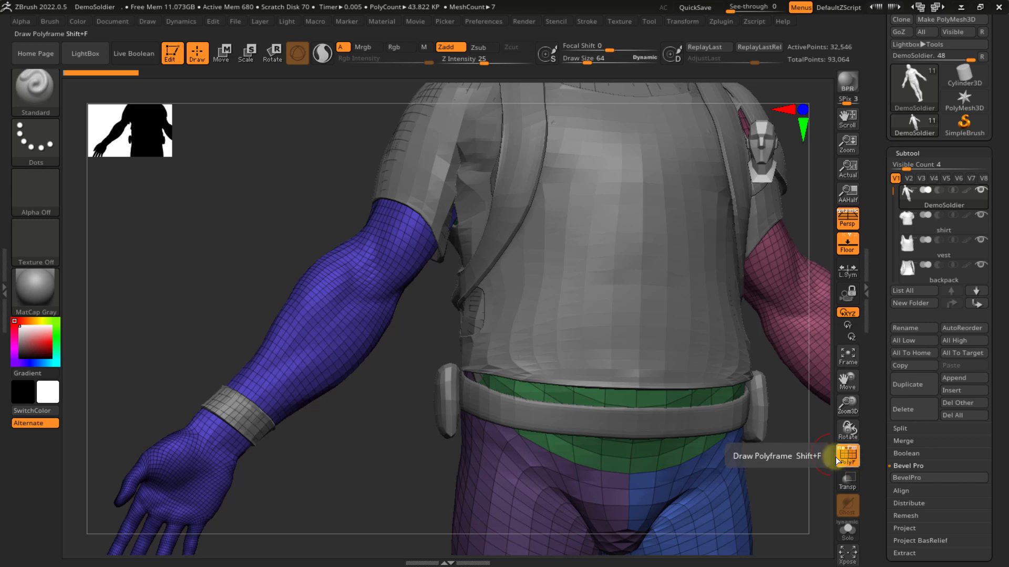
key(ctrl+m)
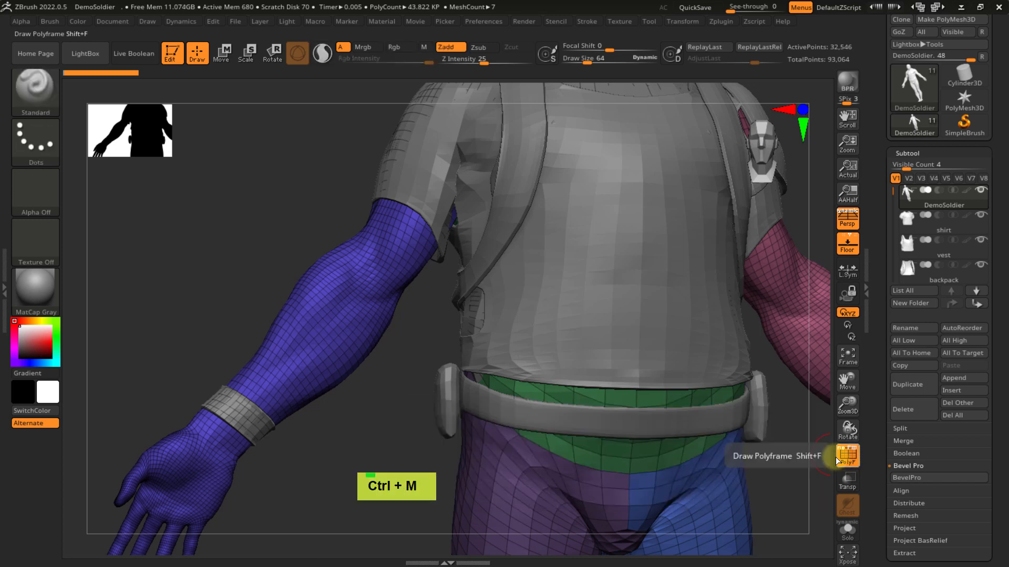
key(ctrl)
key(ctrl)
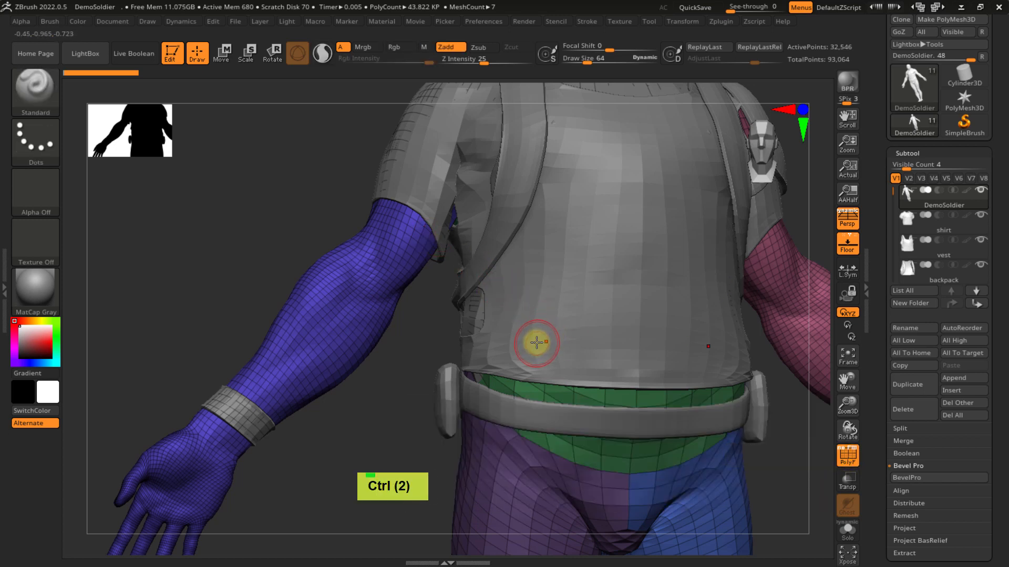
key(shift+m)
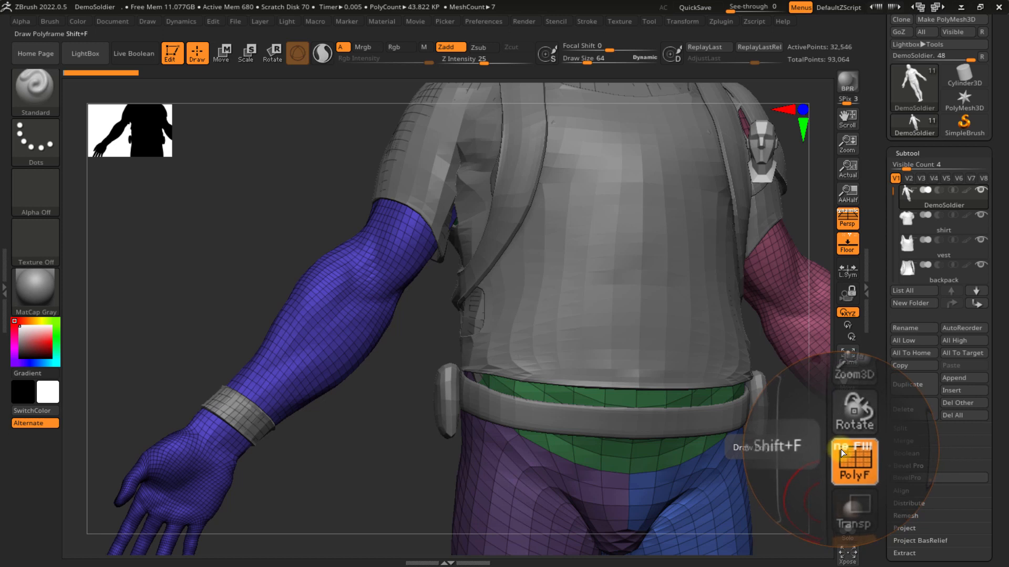
- Switch the polyframe's Line and Fill display options off and on in turn, leaving both on
click(840, 449)
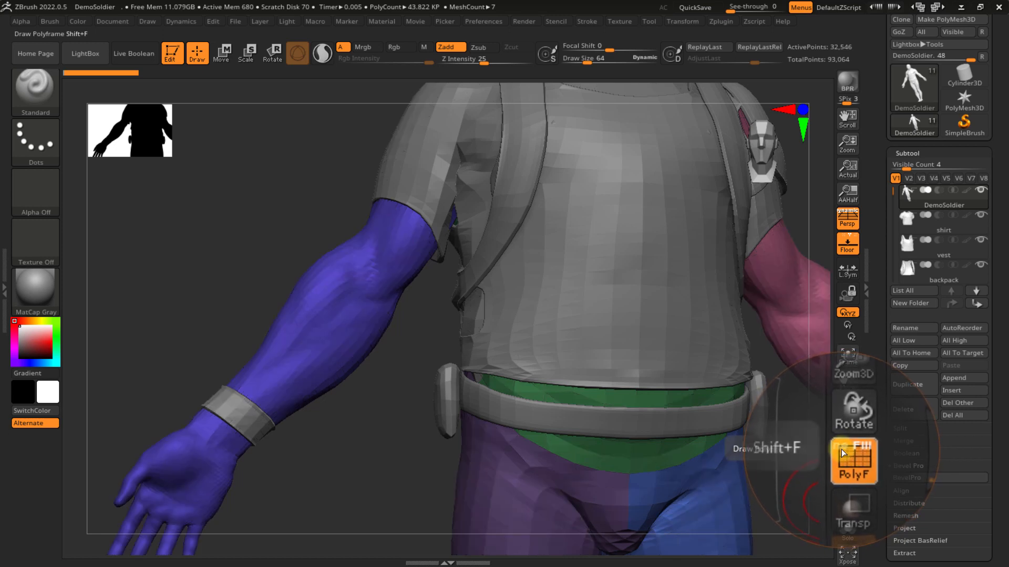
click(840, 449)
click(841, 449)
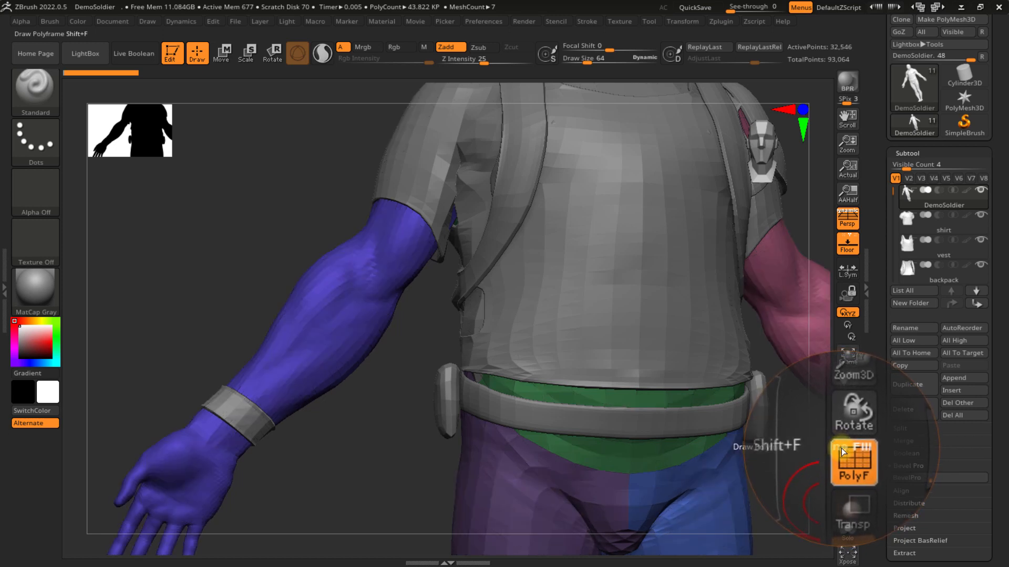
click(841, 449)
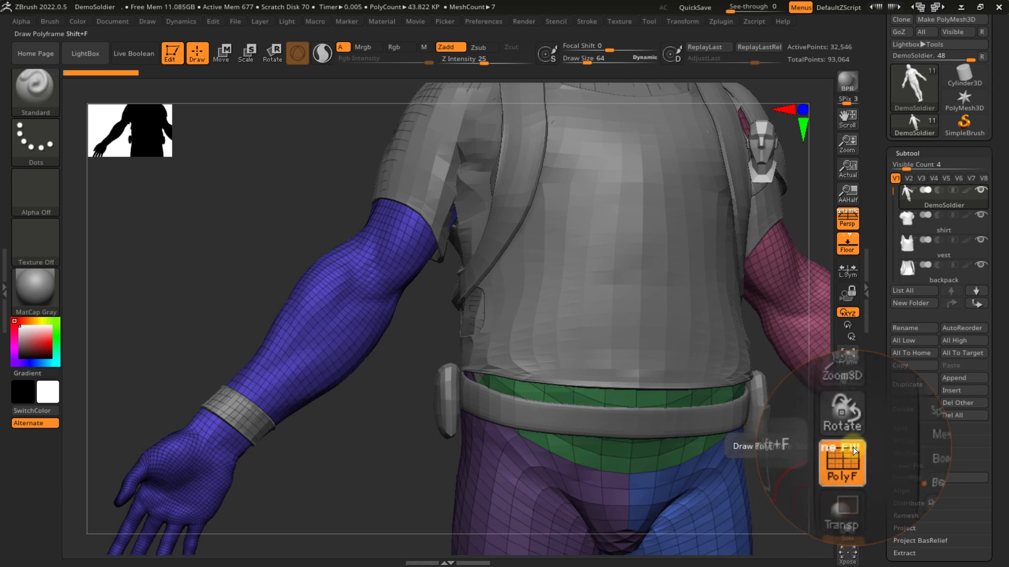
click(853, 447)
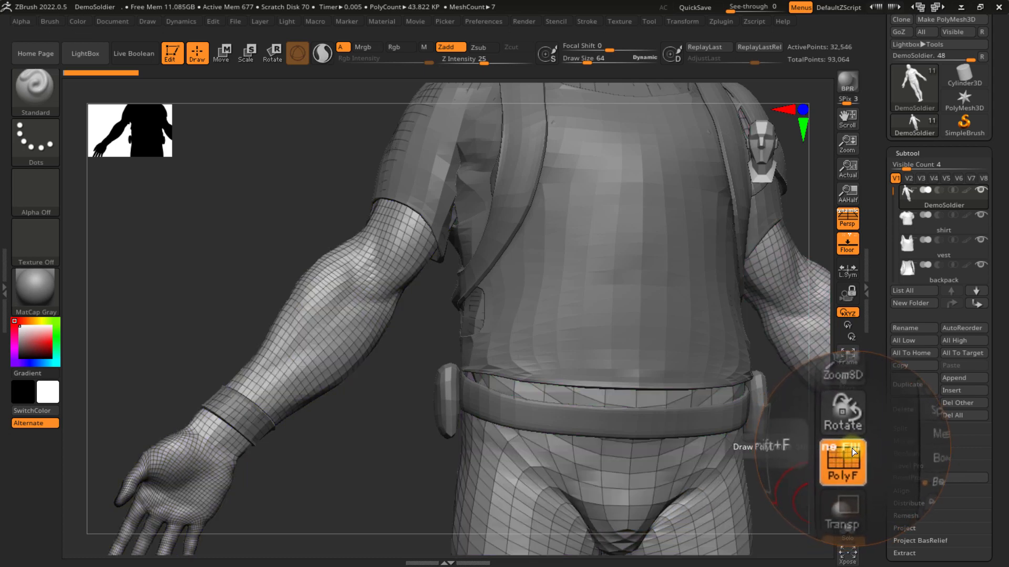
click(852, 448)
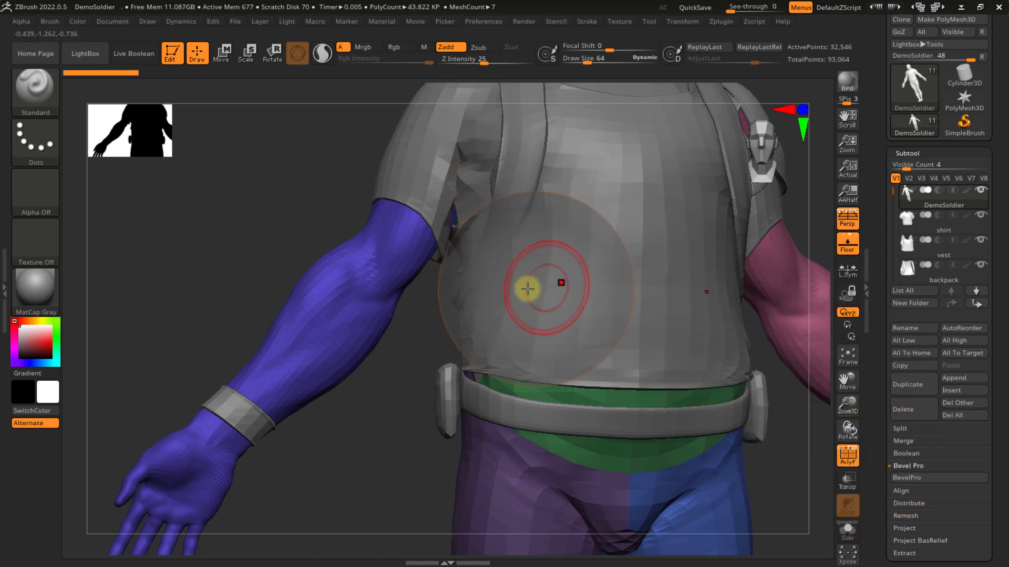
ctrl+right_drag(528, 288, 494, 289)
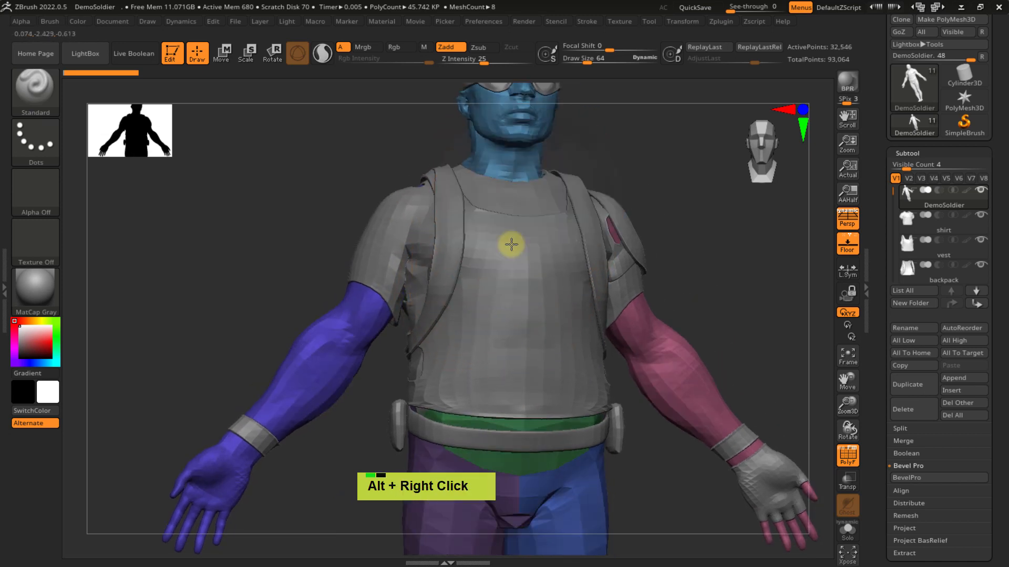
alt+right_drag(511, 243, 486, 307)
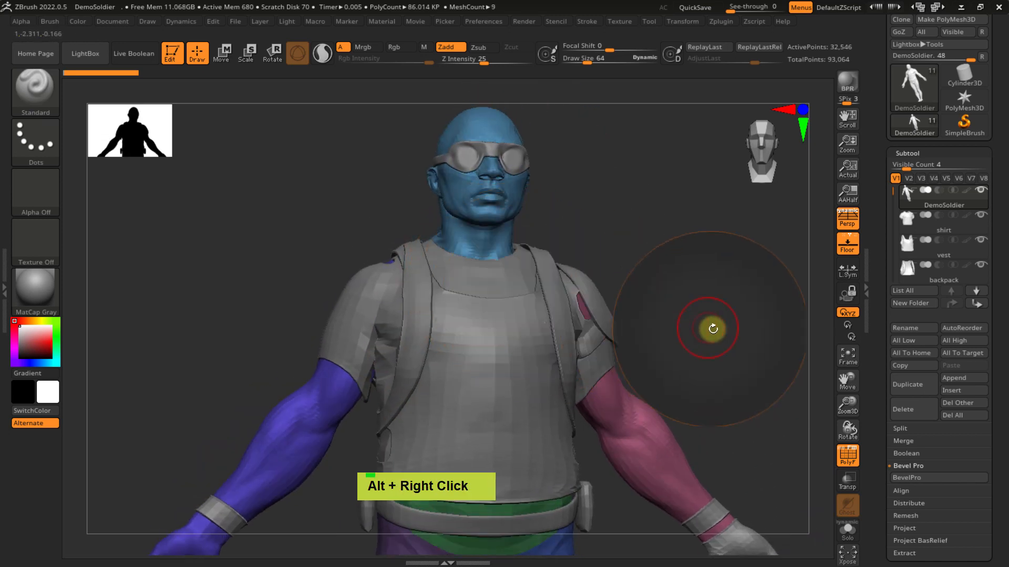
click(841, 446)
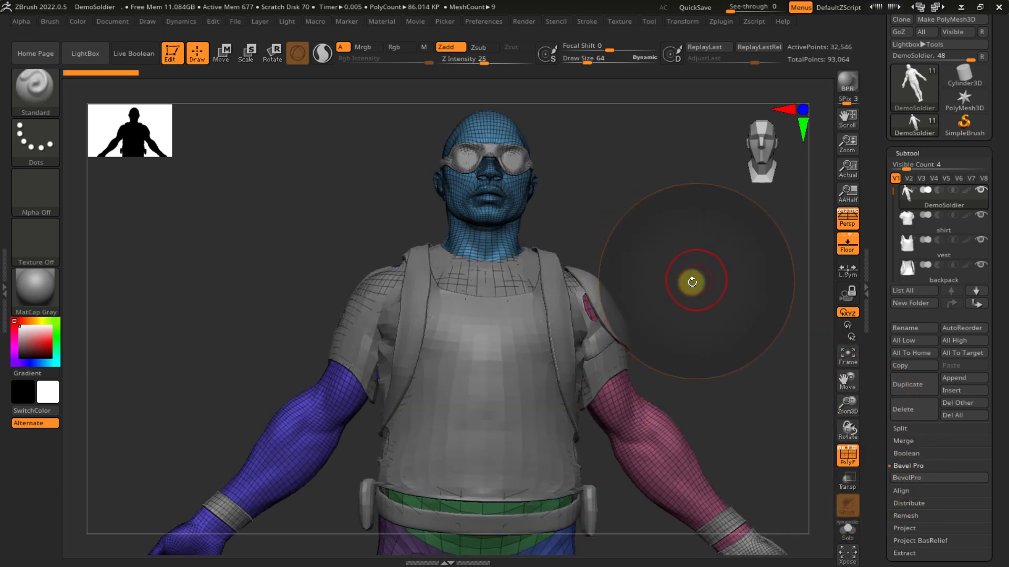
- Make the shirt and the vest the active subtool one after the other by picking them on the model
key(shift+m)
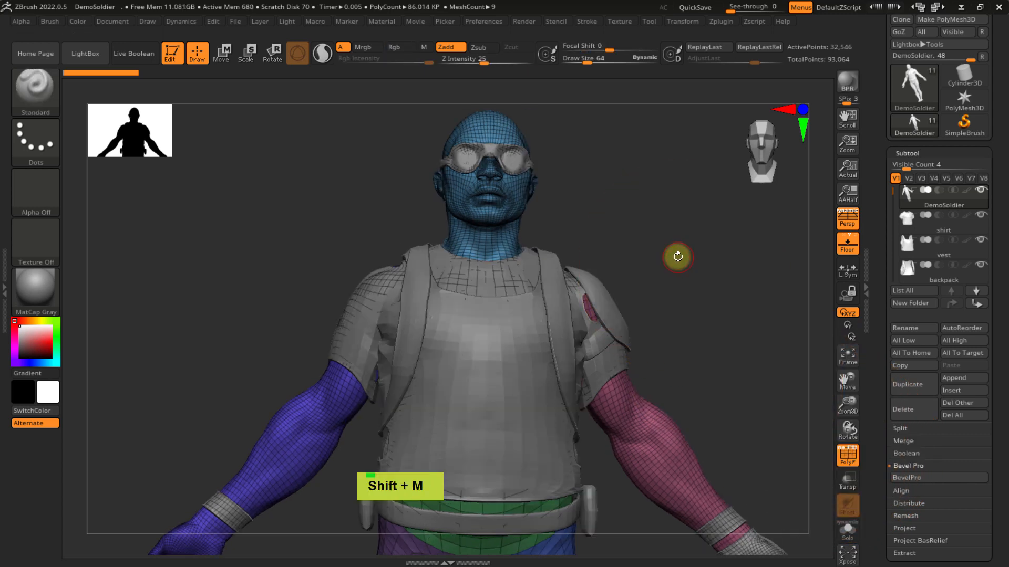
right_drag(517, 258, 480, 277)
alt+click(465, 293)
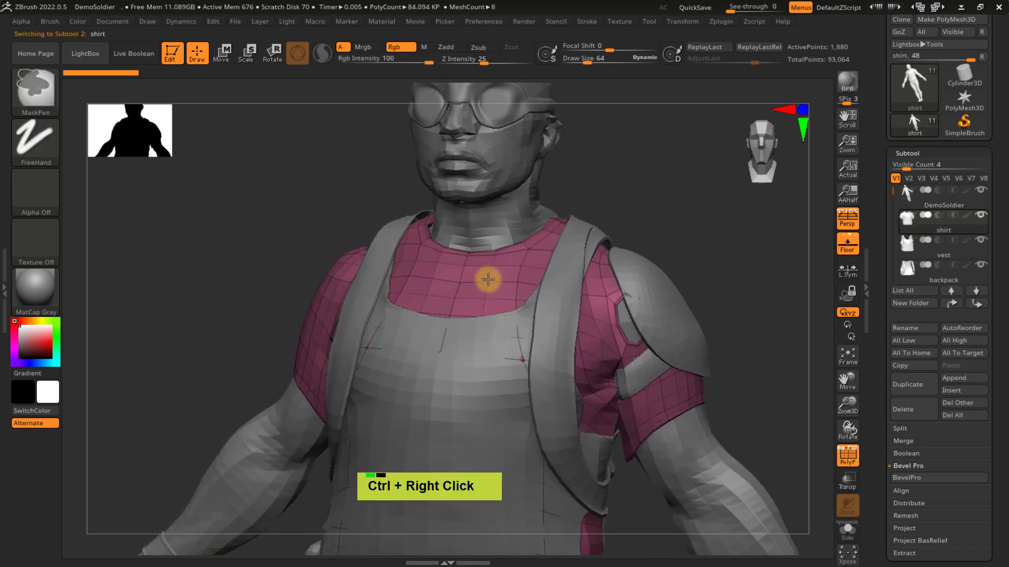
alt+right_drag(468, 315, 441, 340)
alt+click(443, 343)
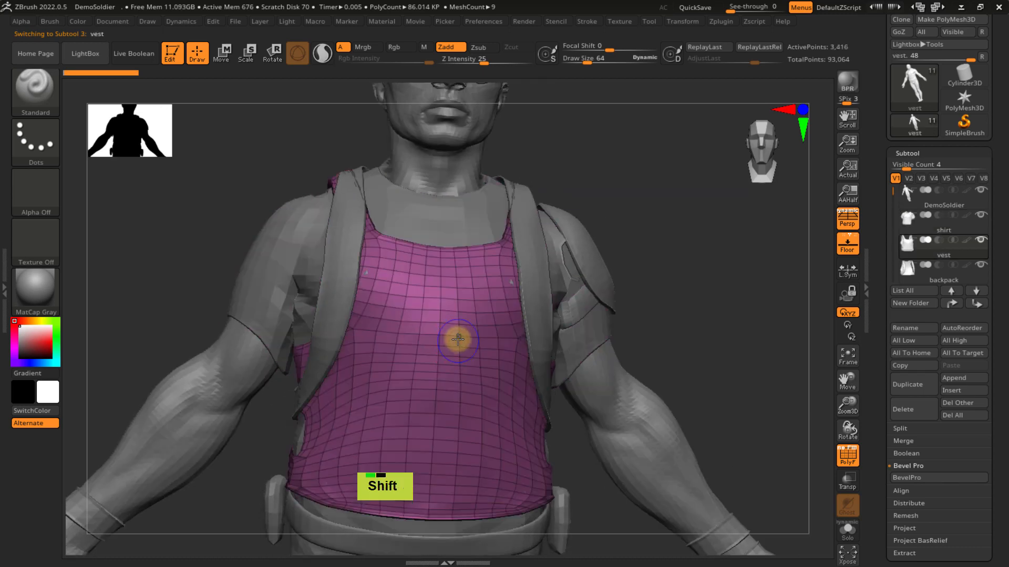
- Toggle the polyframe display off and on, and make the DemoSoldier body the active subtool by picking it on the model
key(shift+f)
key(shift+f)
mouse_move(457, 328)
alt+right_down()
mouse_move(451, 388)
mouse_move(459, 317)
alt+right_up()
alt+click(457, 311)
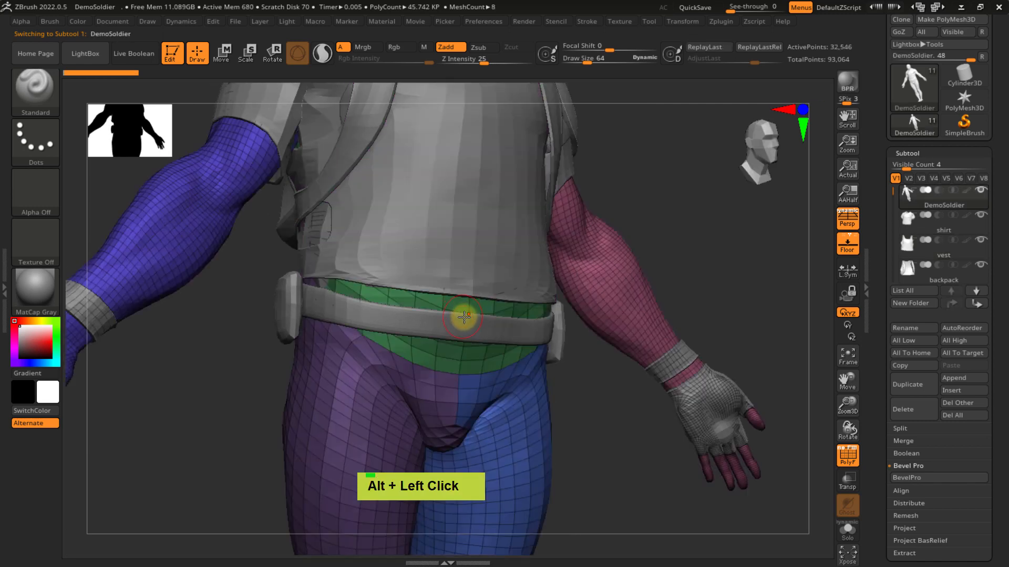
- Compare the soldier's body with the polyframe hidden and shown, leaving the polyframe on
key(shift+f)
key(shift+f)
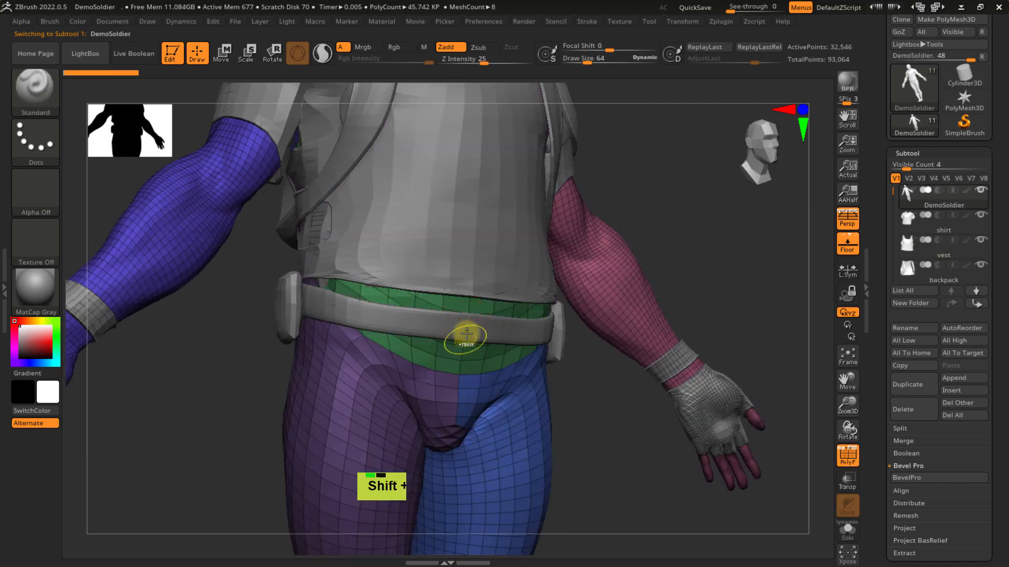
right_drag(467, 334, 558, 239)
key(shift)
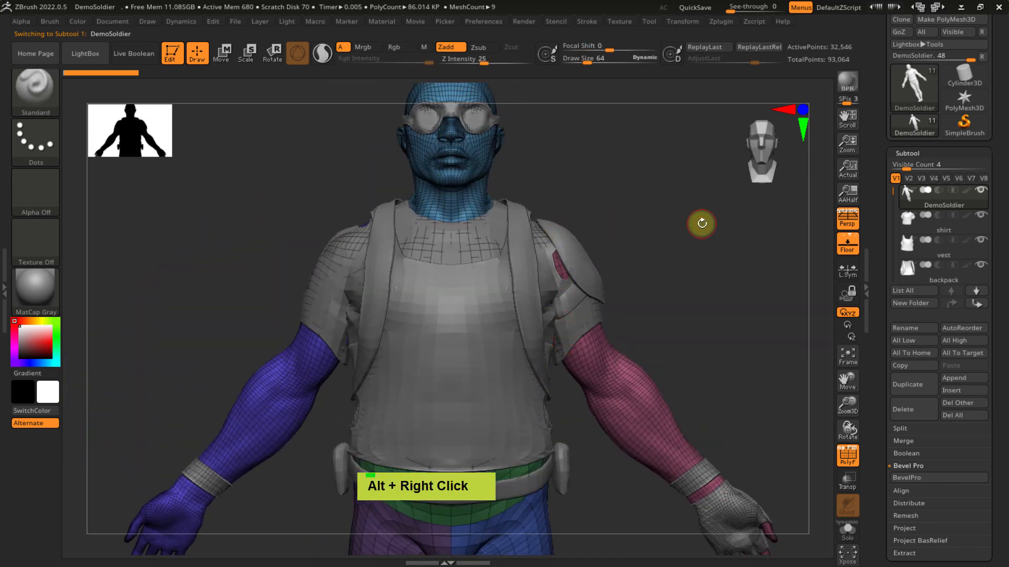
- Rename the DemoSoldier subtool to Soldier
mouse_move(957, 197)
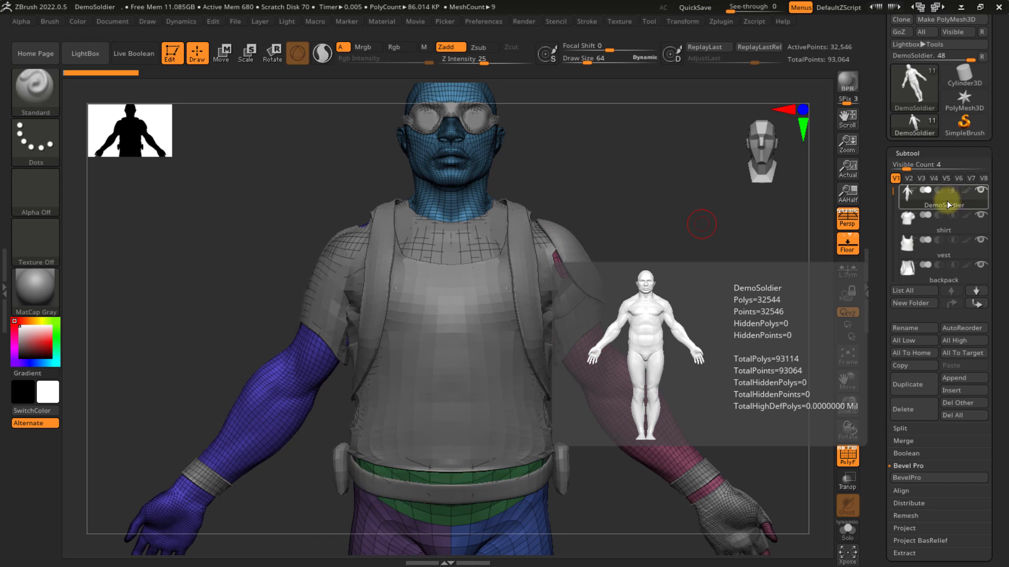
click(907, 329)
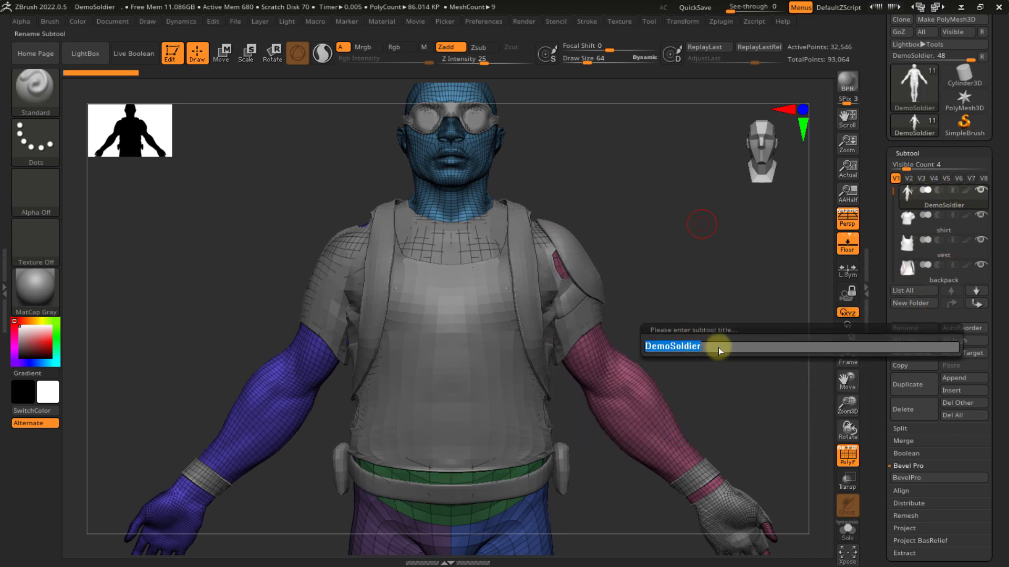
text(Sold)
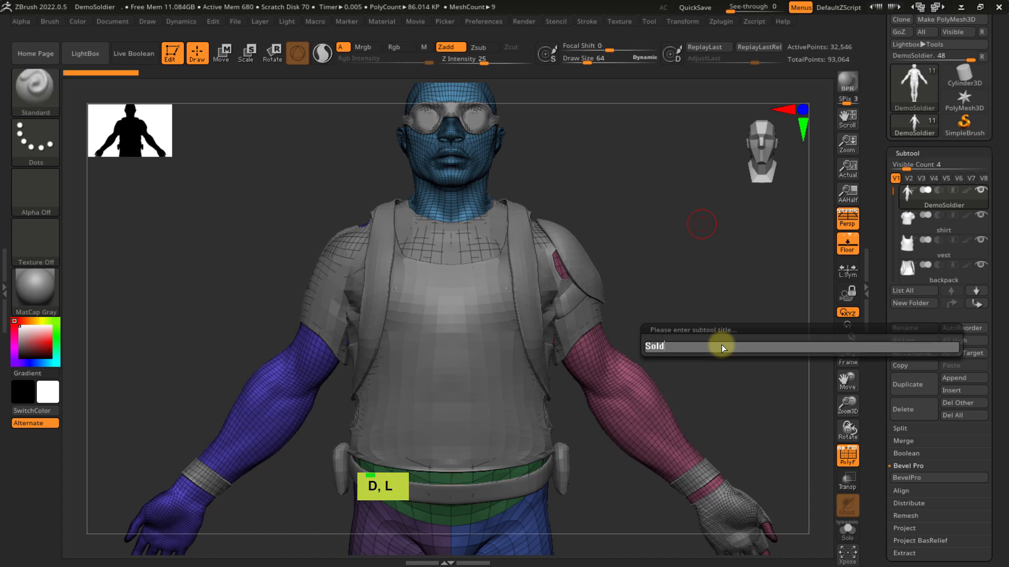
text(ier)
key(Return)
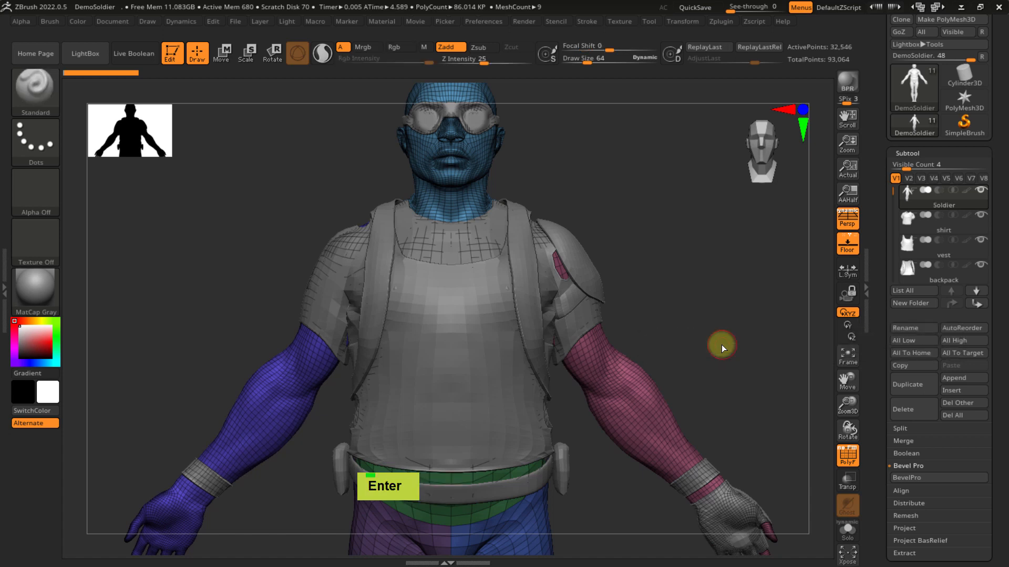
- Activate the shirt and the vest in turn from the subtool list, and return to the Soldier body by picking its arm on the model
click(940, 233)
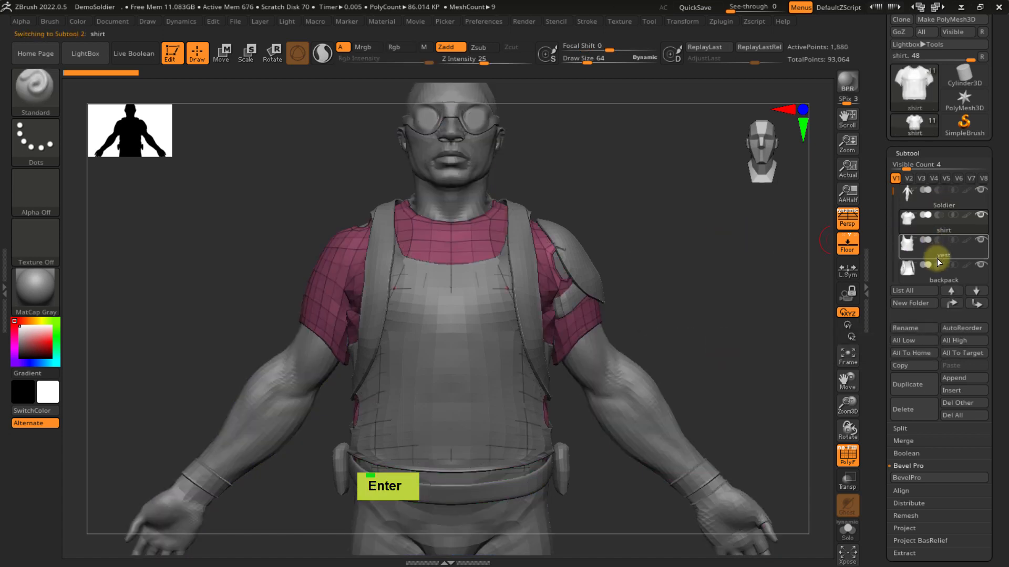
click(937, 259)
ctrl+right_drag(593, 239, 601, 178)
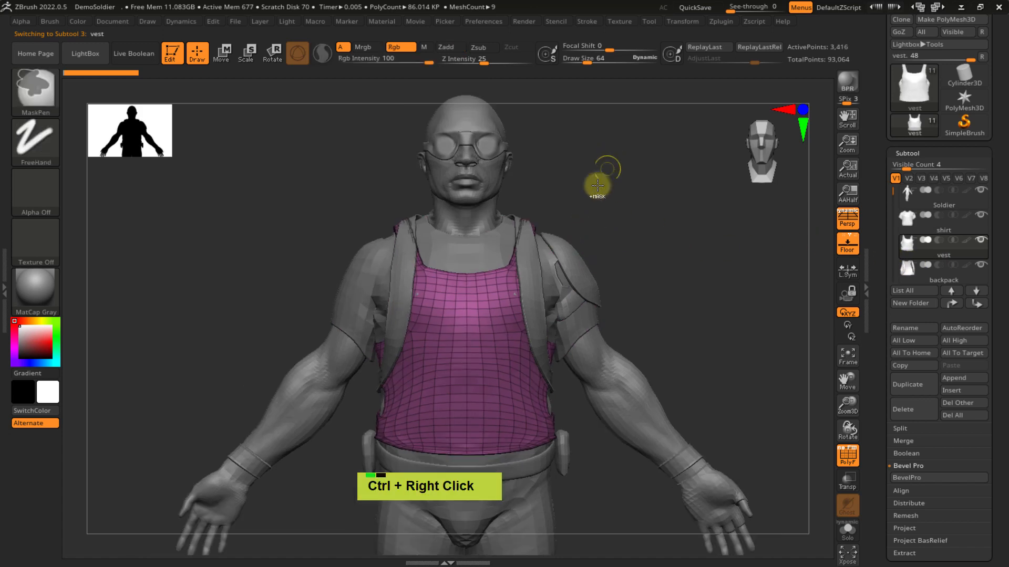
key(alt)
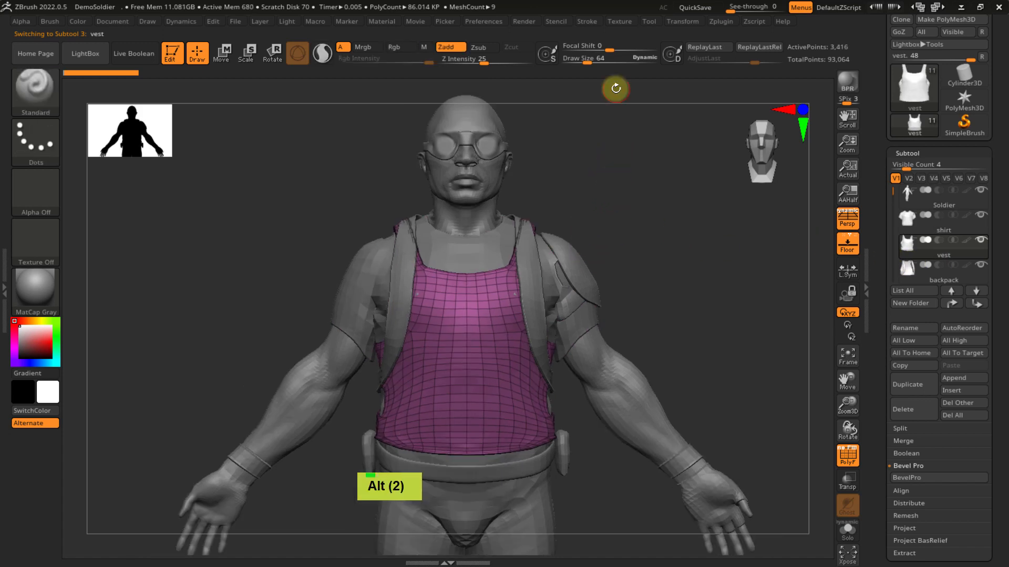
alt+right_drag(630, 186, 640, 277)
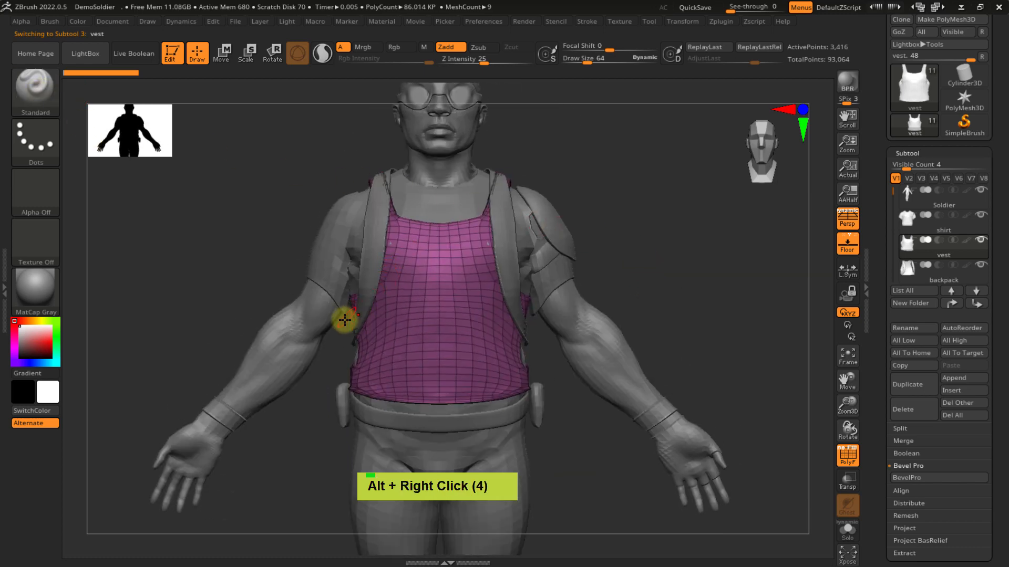
alt+click(305, 320)
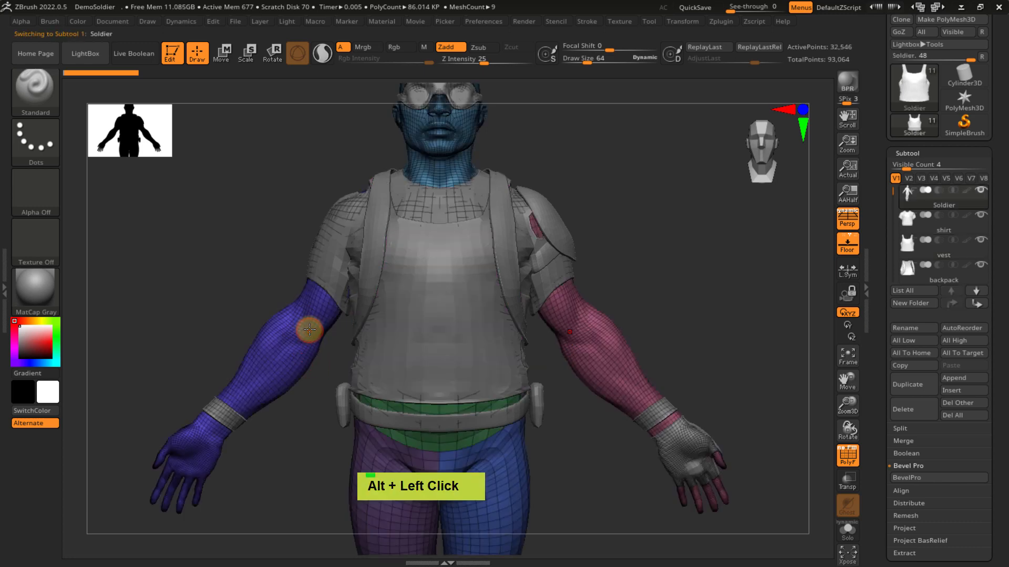
- Turn off the polyframe display and isolate the Soldier body with Solo mode
key(shift)
key(shift+f)
mouse_move(304, 331)
alt+right_down()
mouse_move(367, 294)
mouse_move(354, 371)
mouse_move(333, 333)
mouse_move(367, 326)
mouse_move(367, 289)
mouse_move(401, 311)
mouse_move(374, 254)
mouse_move(394, 299)
mouse_move(380, 333)
mouse_move(361, 256)
alt+right_up()
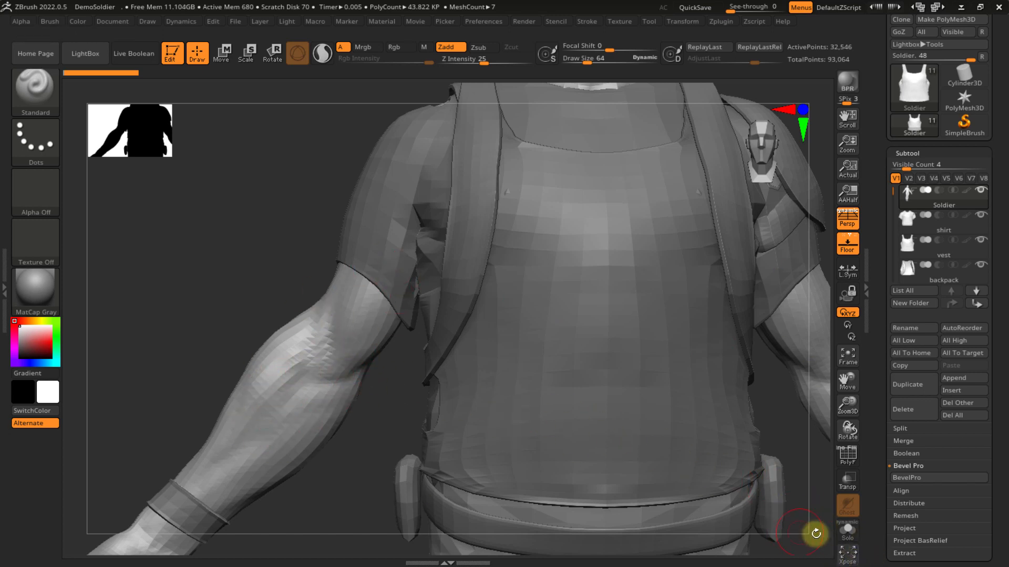
click(846, 536)
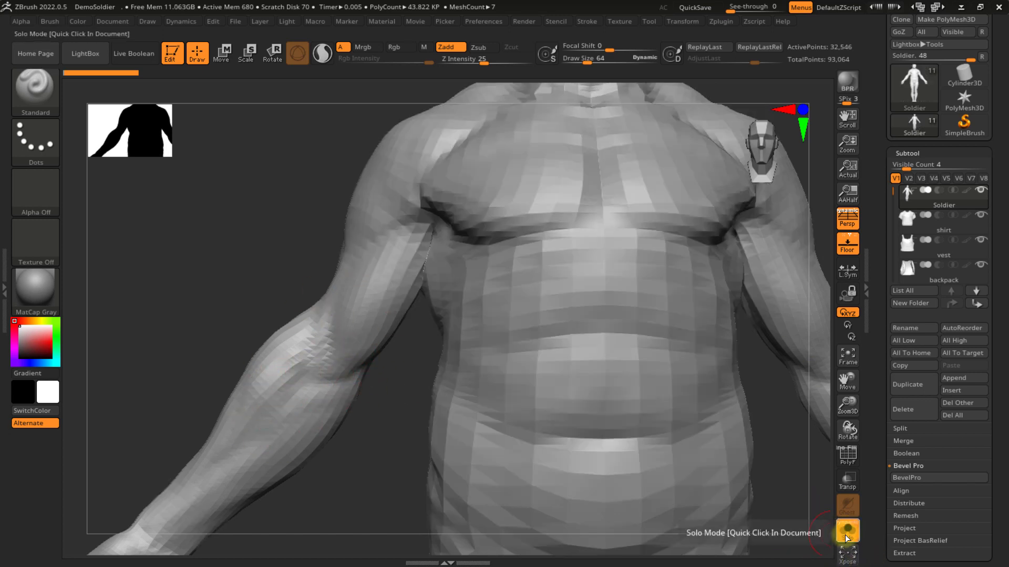
ctrl+right_drag(452, 324, 457, 300)
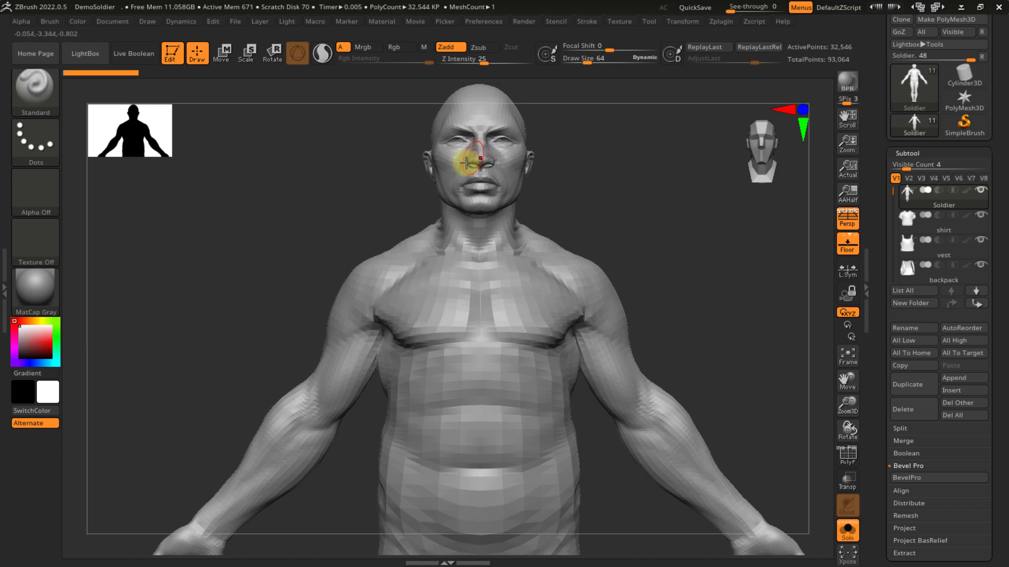
- Sculpt a test stroke down the chest with the Standard brush at draw size 64 and undo it
mouse_move(462, 163)
ctrl+right_down()
mouse_move(444, 263)
mouse_move(397, 263)
mouse_move(414, 301)
ctrl+right_up()
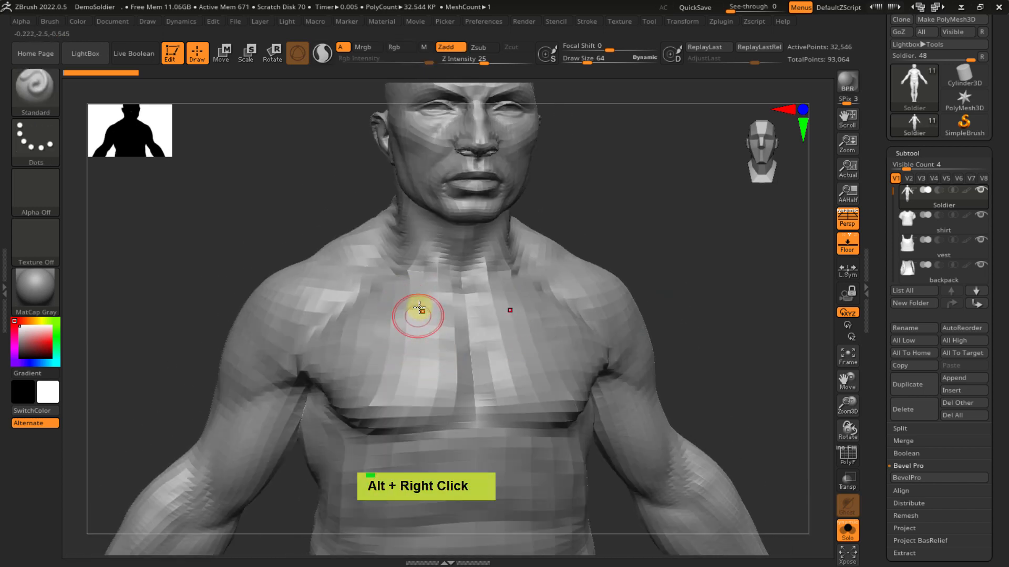
mouse_move(389, 299)
mouse_down()
mouse_move(395, 417)
mouse_move(409, 298)
mouse_move(416, 383)
mouse_up()
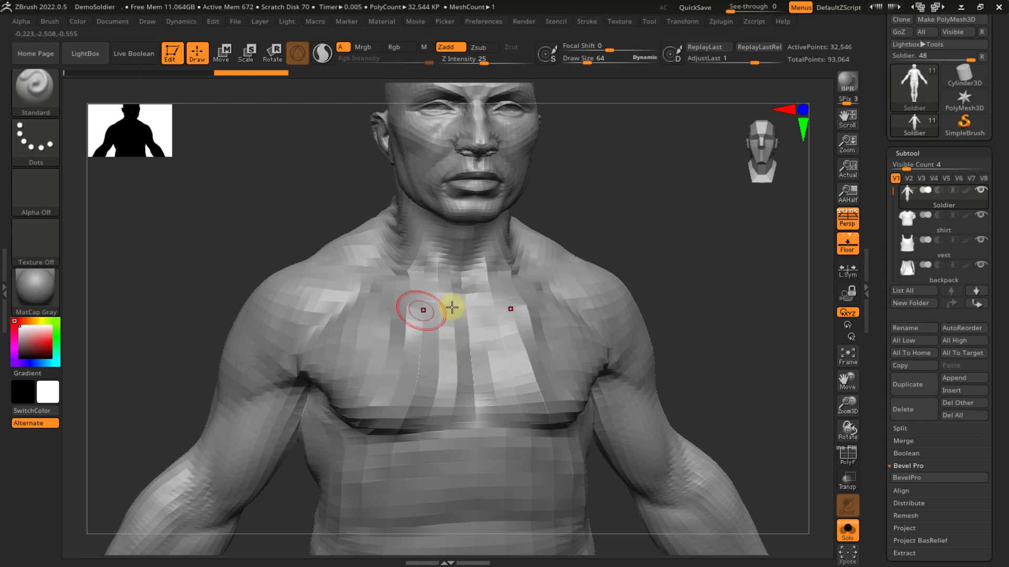
key(ctrl+z)
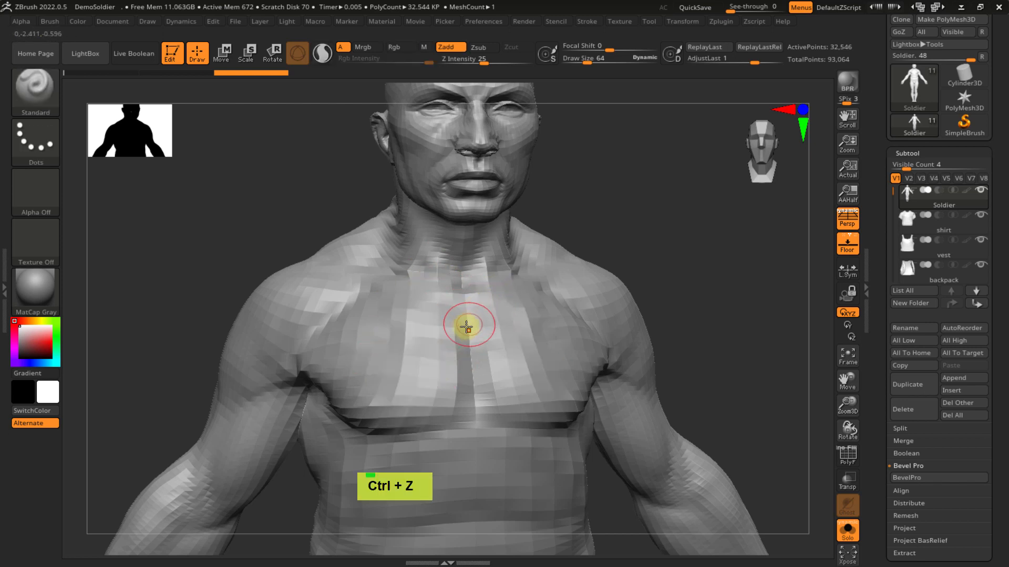
key(ctrl+z)
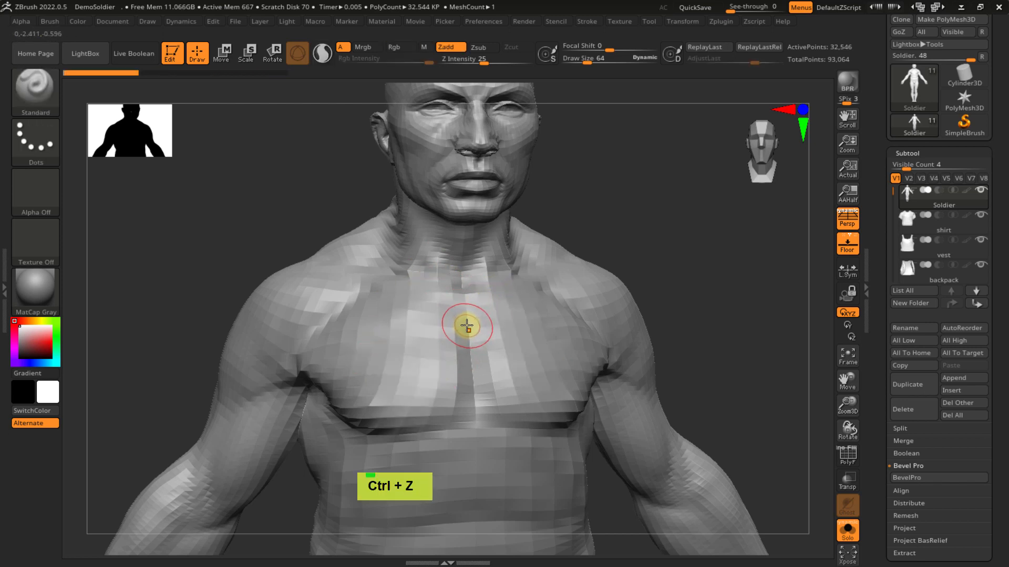
- Subdivide the Soldier mesh twice, checking the smoothness of the chest surface up close between the two divisions
key(ctrl)
key(ctrl+d)
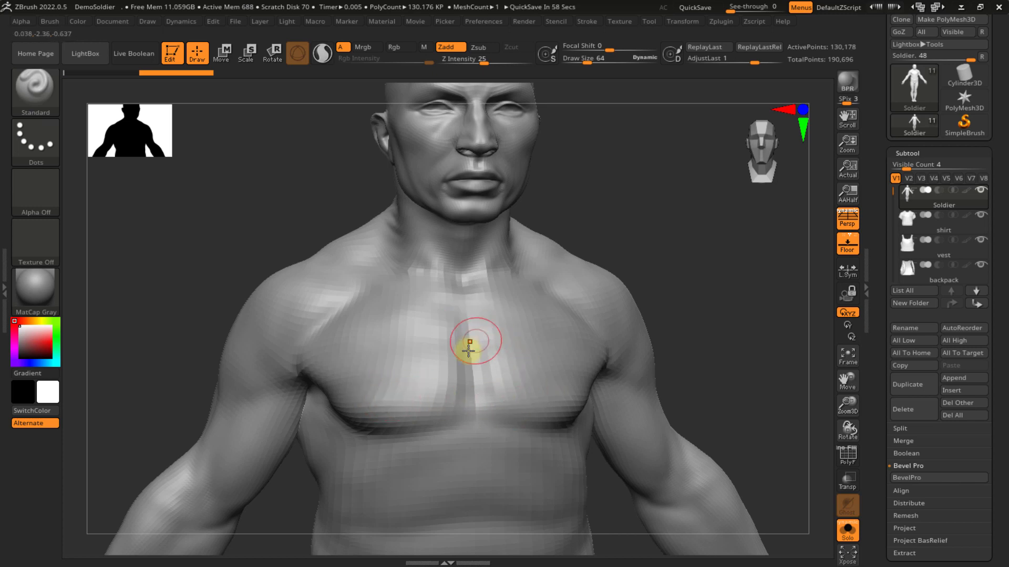
mouse_move(423, 333)
ctrl+right_down()
mouse_move(467, 453)
mouse_move(462, 405)
ctrl+right_up()
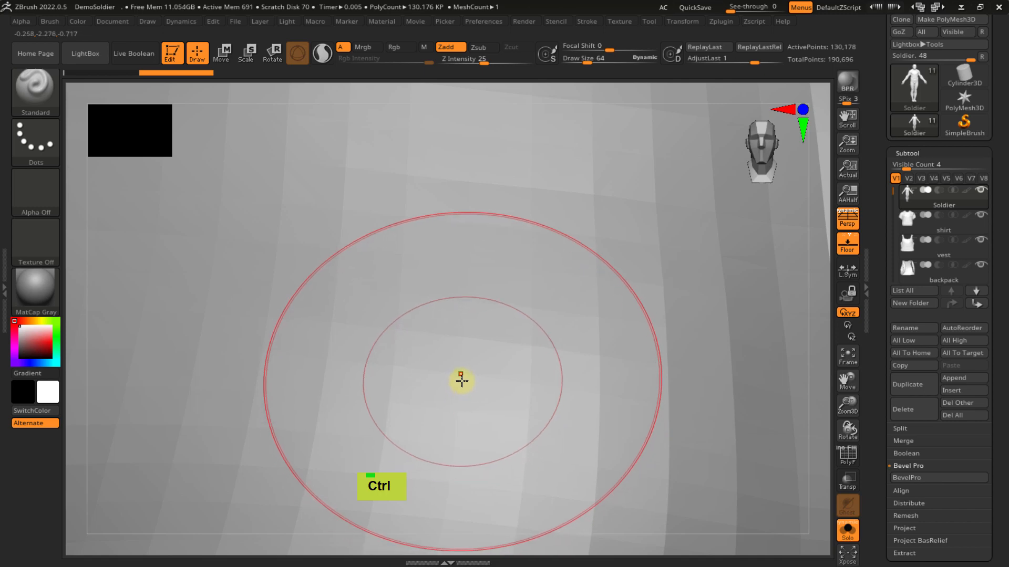
mouse_move(459, 412)
ctrl+right_down()
mouse_move(450, 338)
mouse_move(443, 353)
mouse_move(455, 357)
ctrl+right_up()
ctrl+right_click(445, 357)
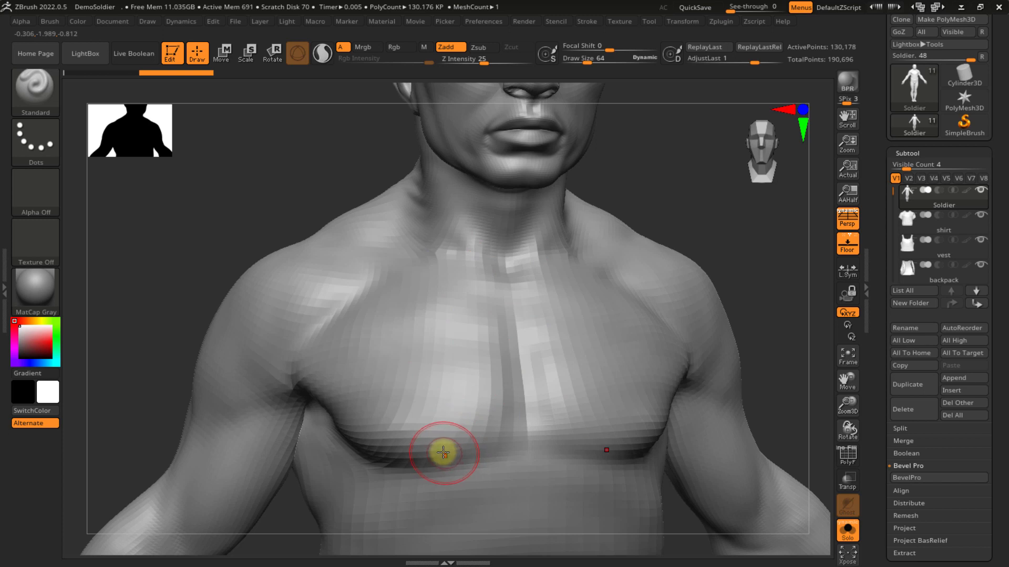
key(ctrl)
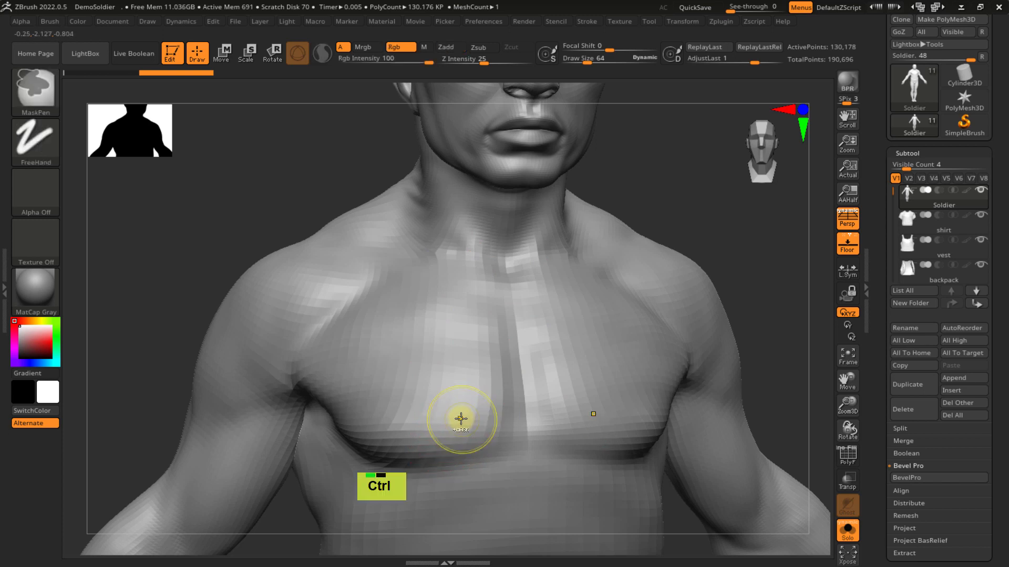
key(ctrl+d)
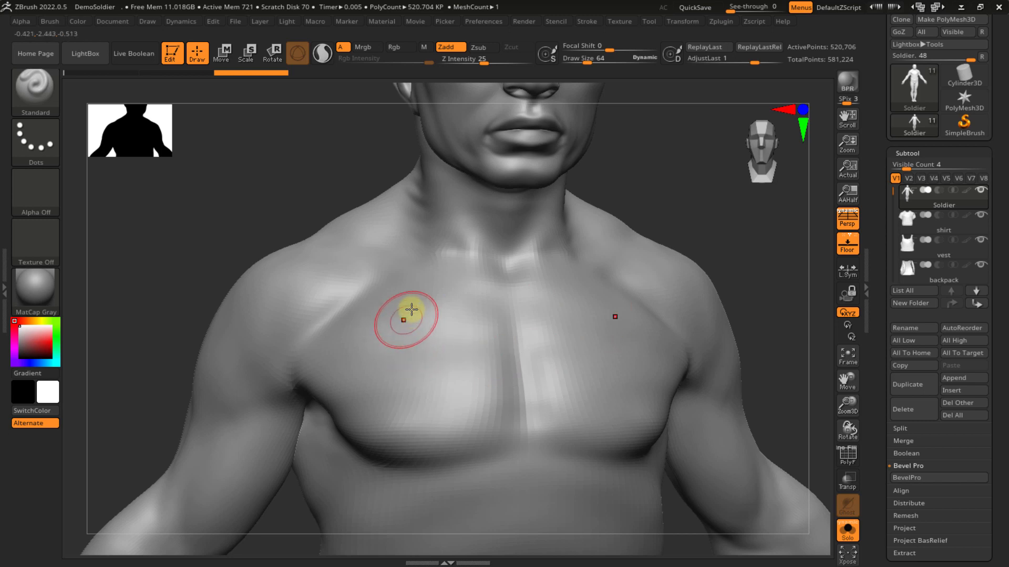
- Try a Standard brush stroke down the smoothed chest, undo it, and subdivide the Soldier mesh once more
drag(408, 315, 415, 400)
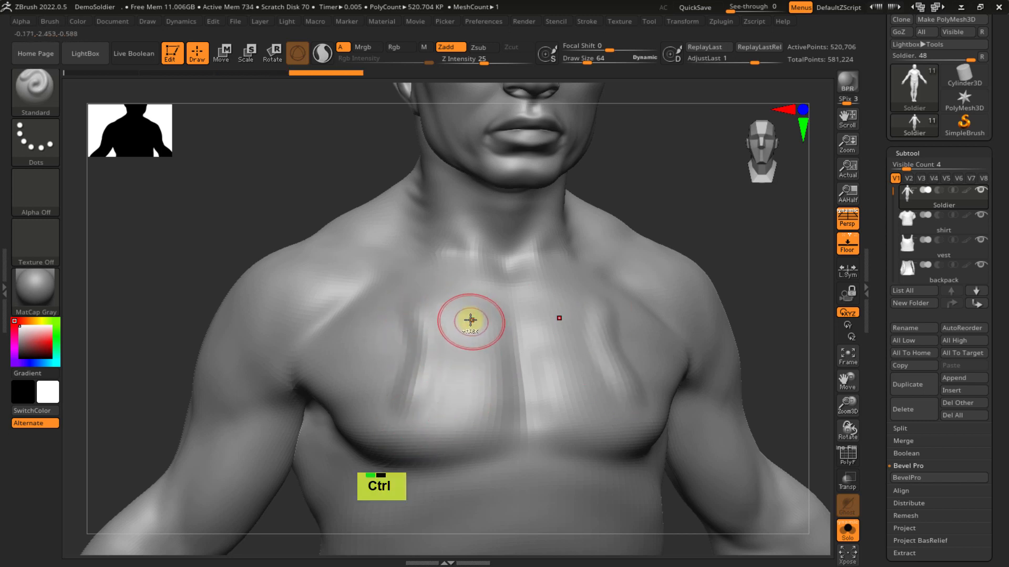
key(ctrl+z)
key(ctrl)
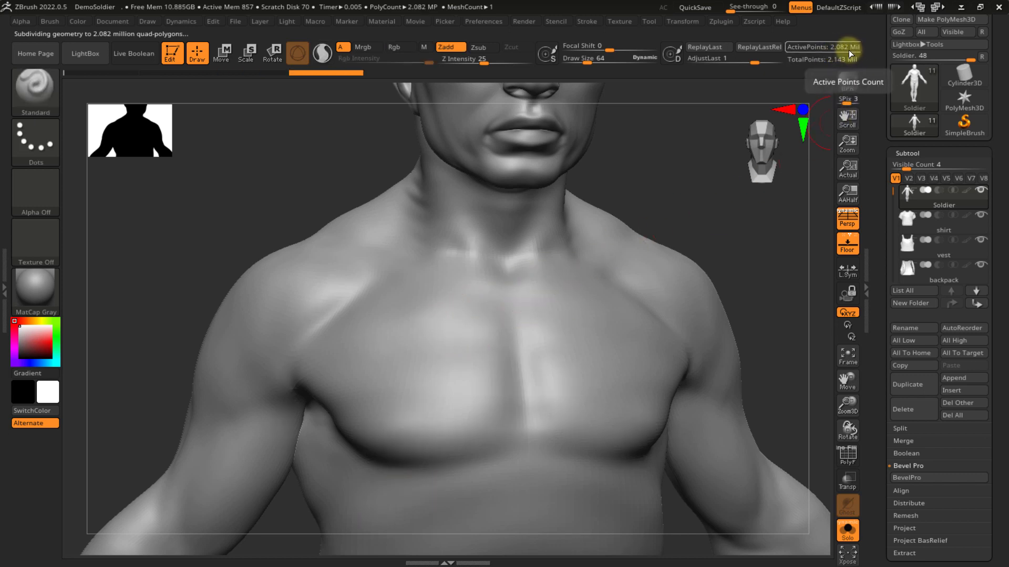
- Sculpt curved, symmetrical strokes across the upper chest and shoulders with the Standard brush at Z Intensity 25
ctrl+right_drag(473, 275, 480, 419)
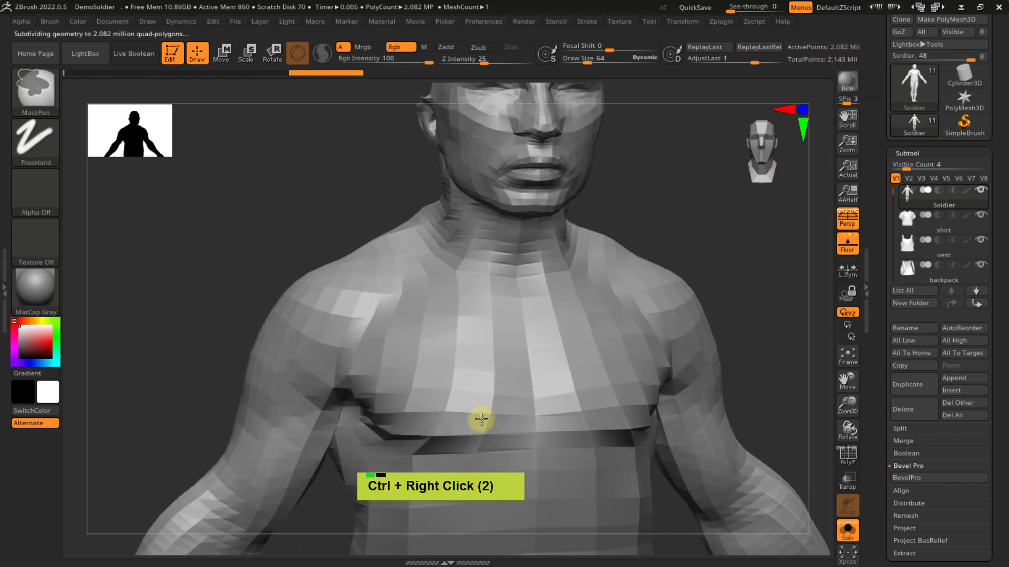
mouse_move(455, 322)
ctrl+right_down()
mouse_move(457, 299)
mouse_move(463, 334)
ctrl+right_up()
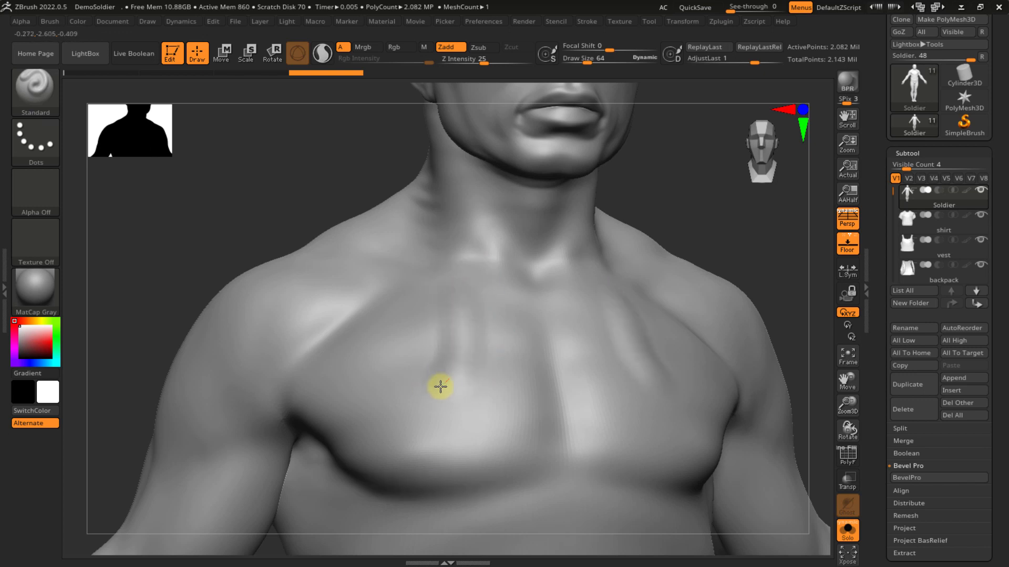
mouse_move(412, 392)
mouse_down()
mouse_move(376, 356)
mouse_move(385, 304)
mouse_move(309, 282)
mouse_move(268, 316)
mouse_move(253, 363)
mouse_up()
ctrl+right_drag(359, 336, 366, 288)
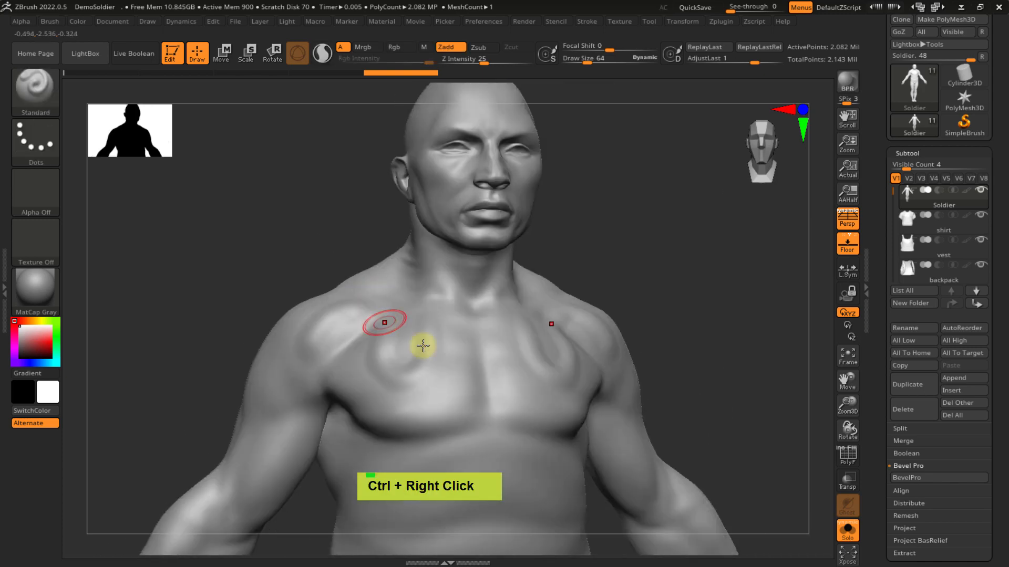
mouse_move(421, 345)
right_down()
mouse_move(419, 375)
mouse_move(434, 349)
mouse_move(451, 349)
right_up()
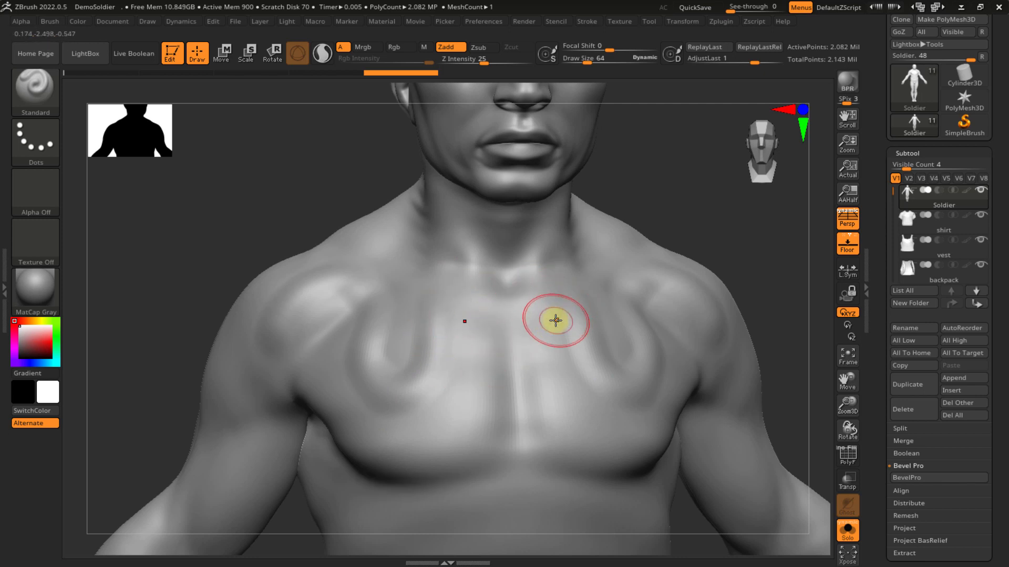
ctrl+right_drag(460, 372, 464, 345)
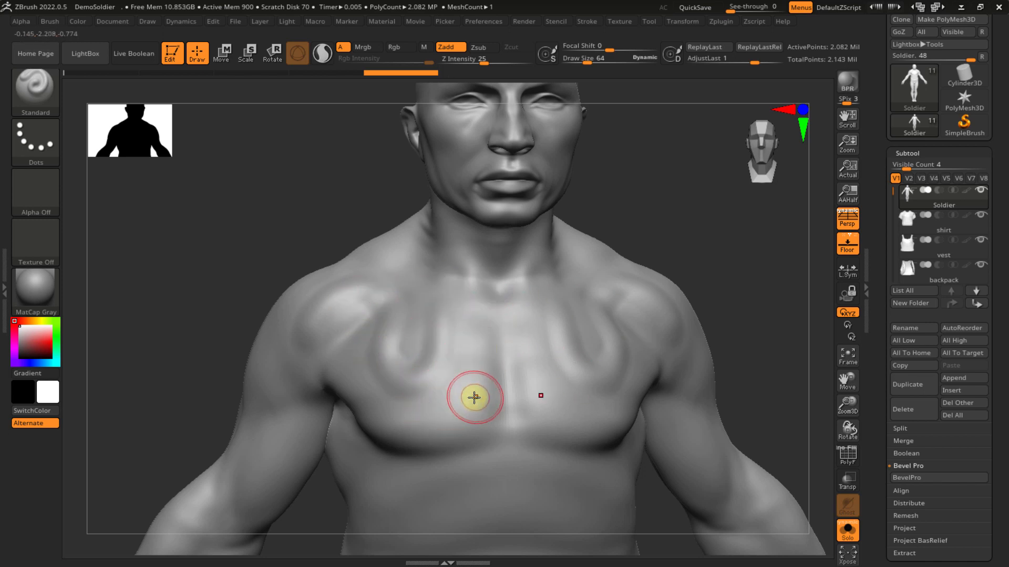
- Step the Soldier mesh down to its lowest subdivision level and back up to the highest to compare the detail
key(shift)
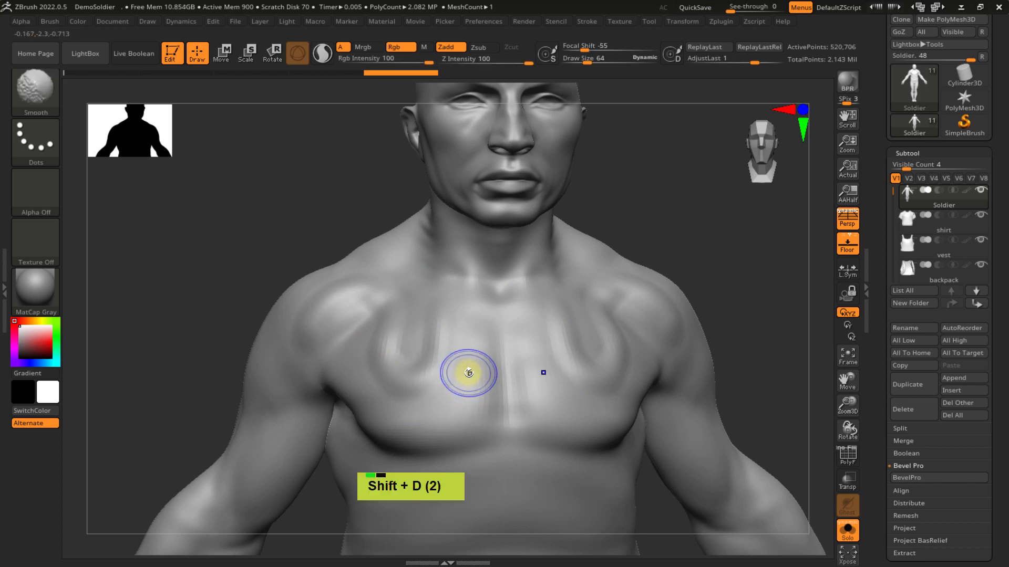
key(shift+d)
key(shift+d)
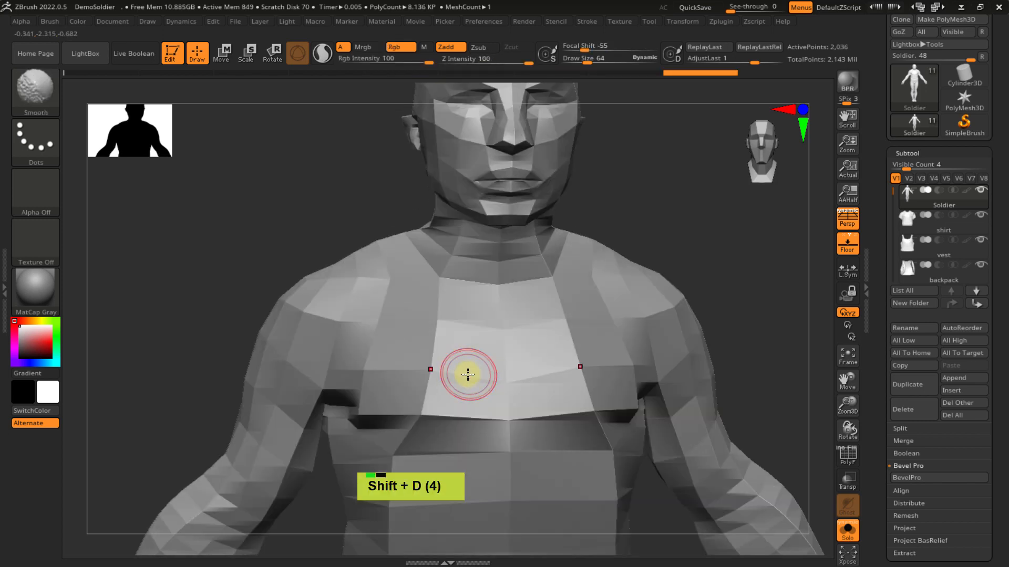
key(shift+d)
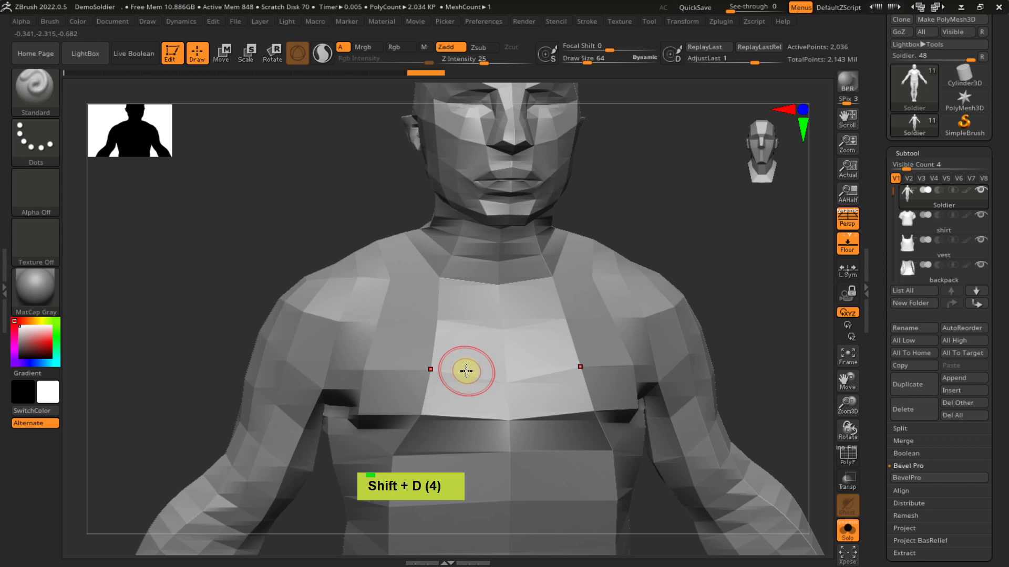
key(d)
key(d)
key(d)
key(d)
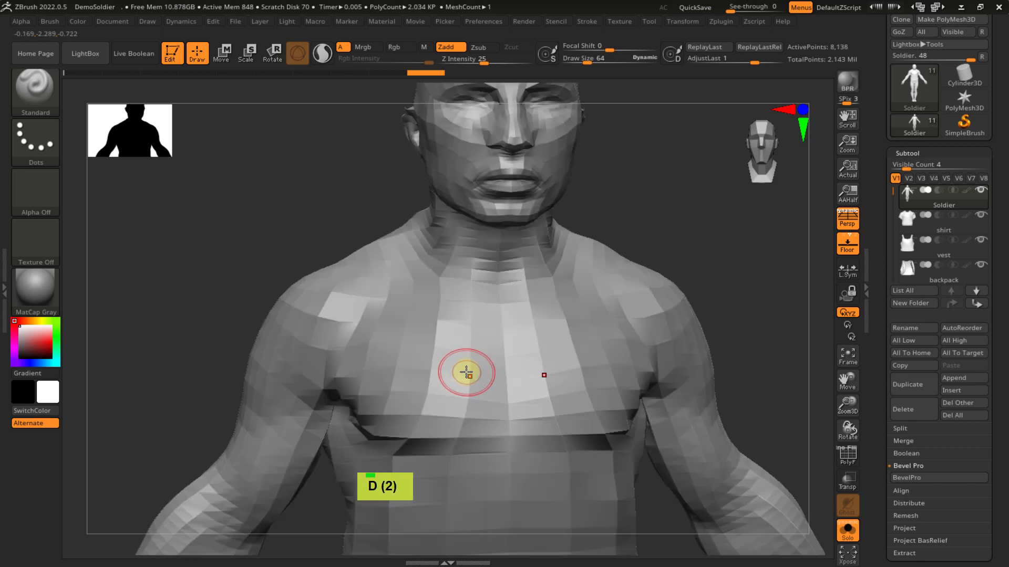
key(d)
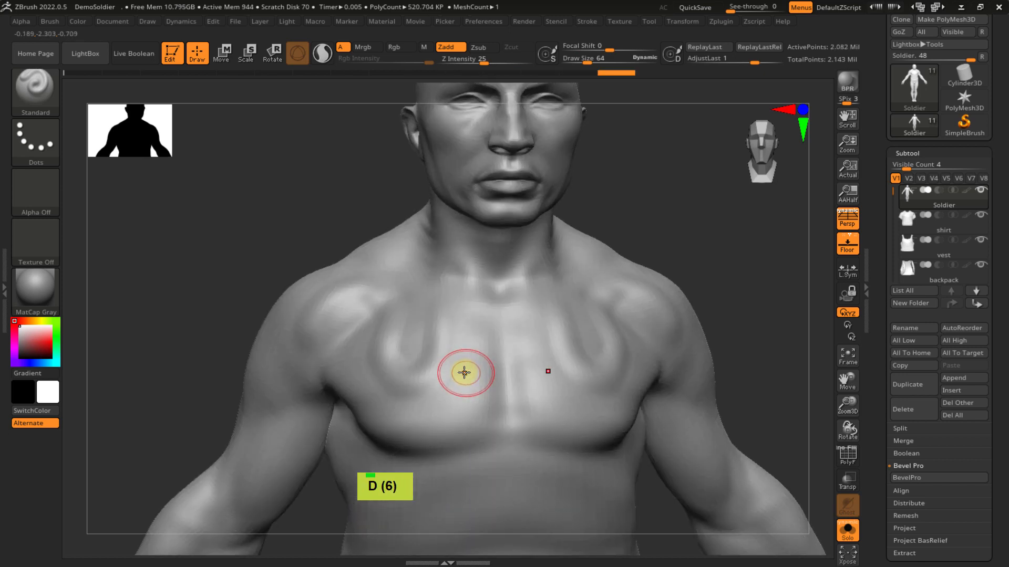
- Expand the Soldier's Geometry settings and step the mesh down to SDiv 1 and back up to SDiv 6
click(901, 153)
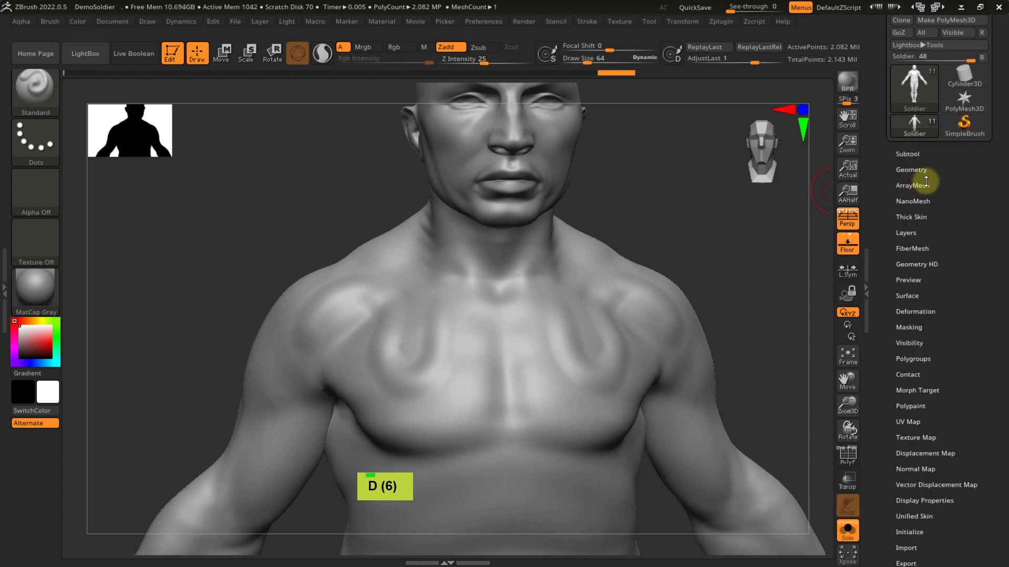
click(908, 169)
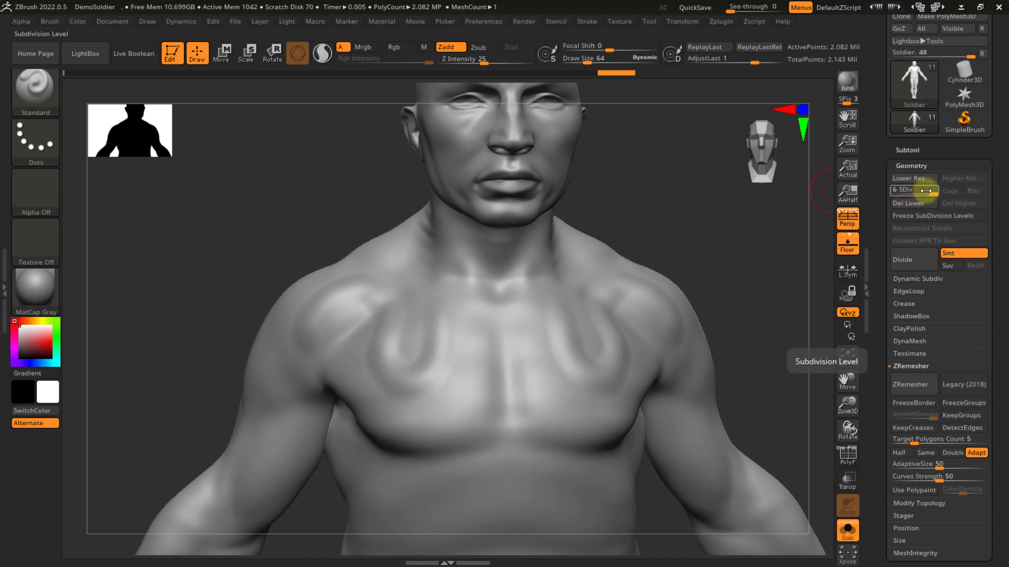
key(shift+d)
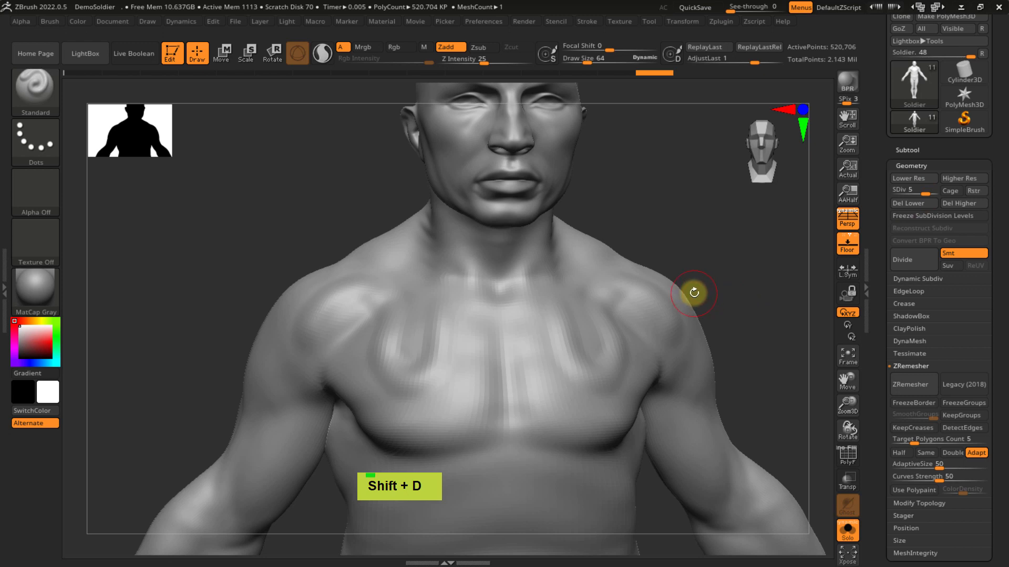
key(shift+d)
key(shift+d)
key(shift+d)
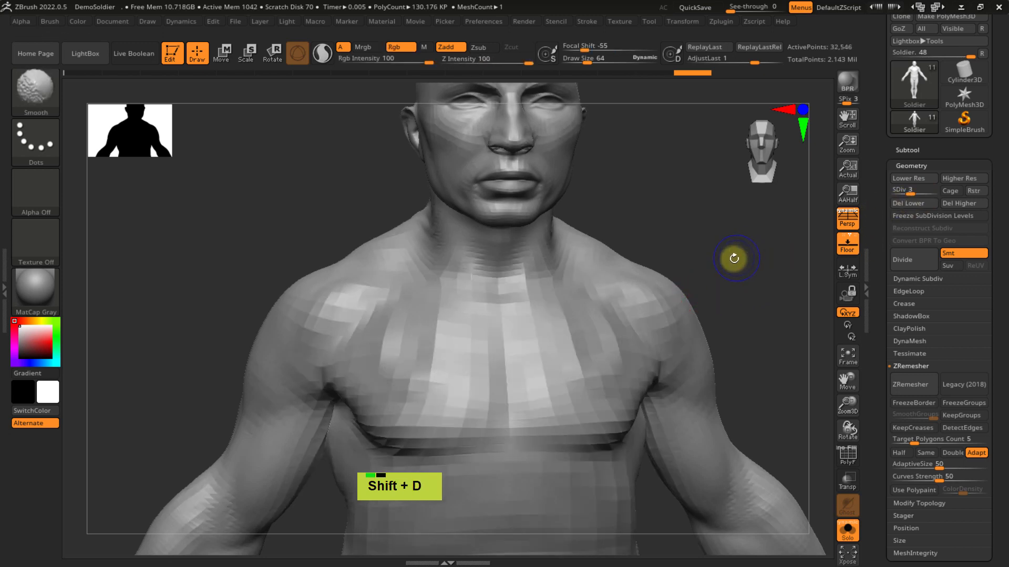
key(shift+d)
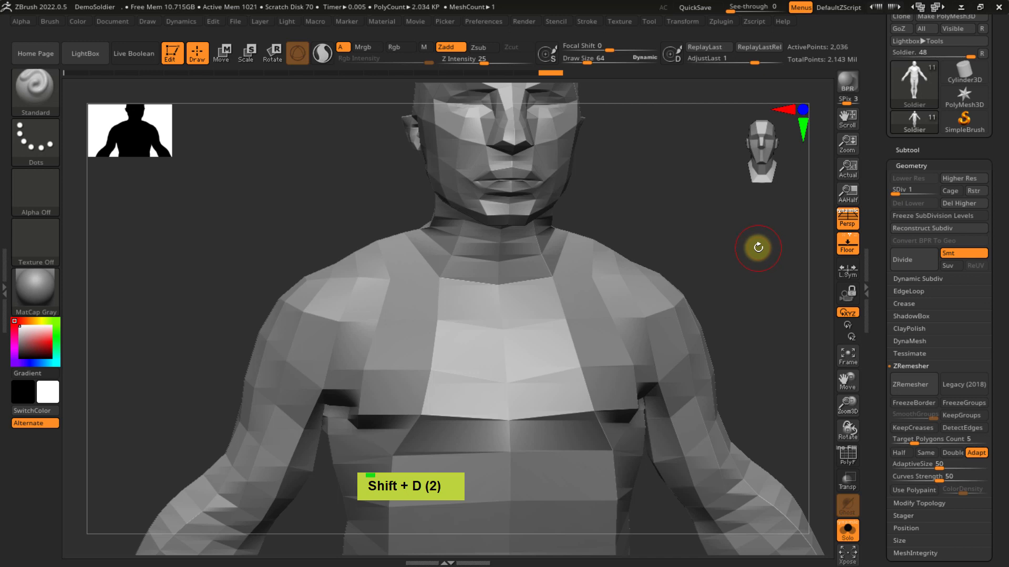
key(d)
key(d)
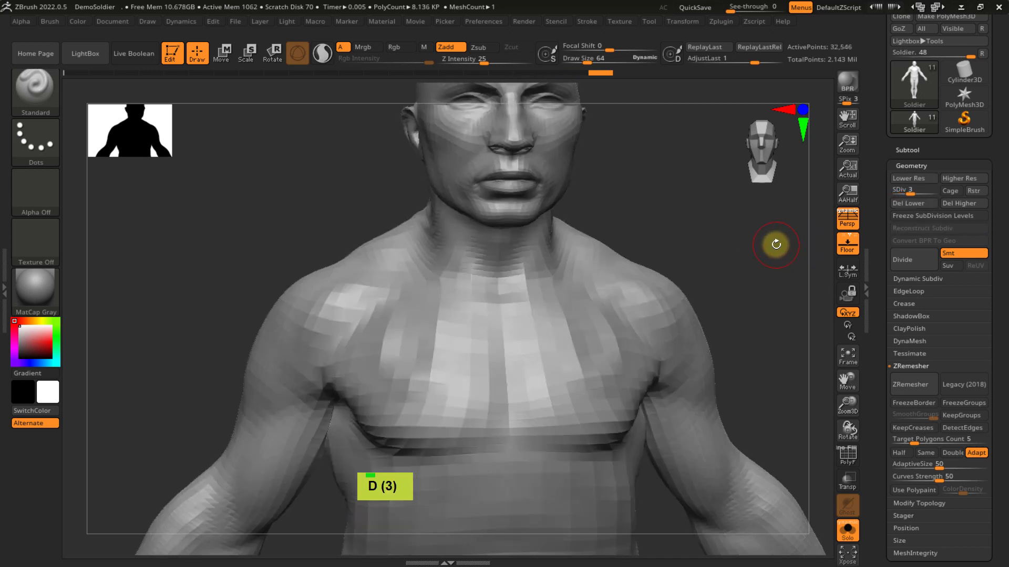
key(d)
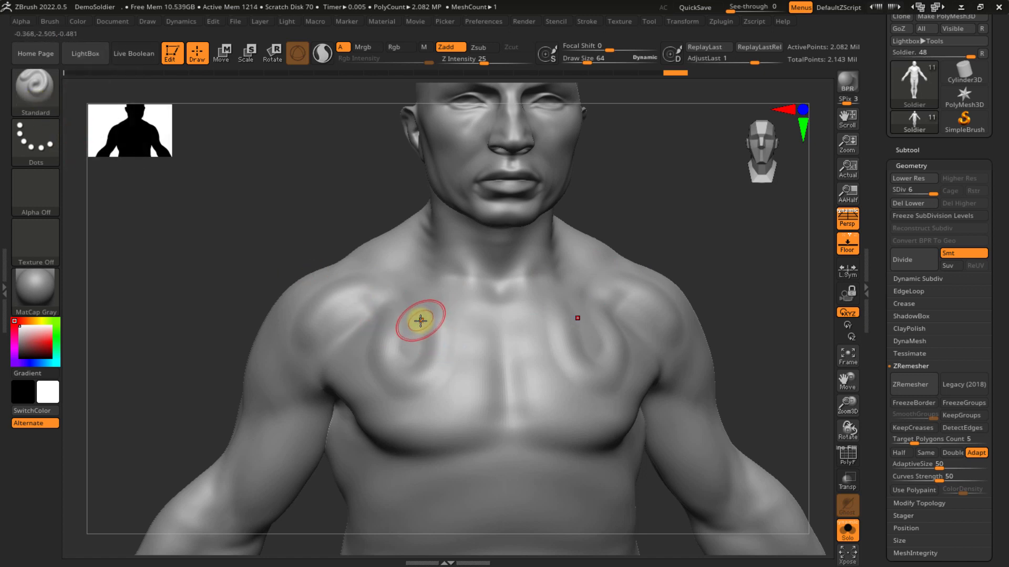
- Increase the Standard brush's Draw Size to about 182
key(s)
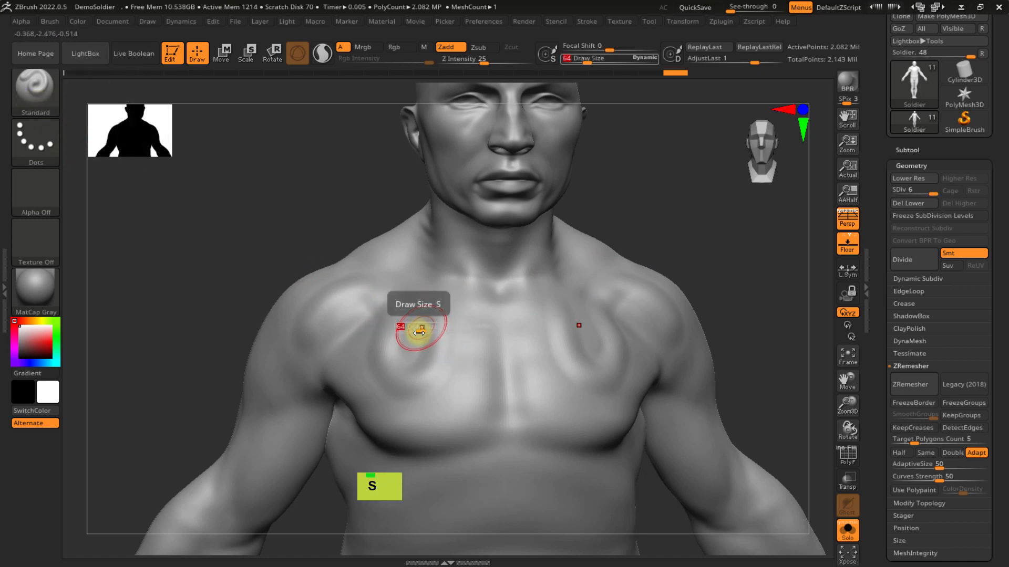
key(s)
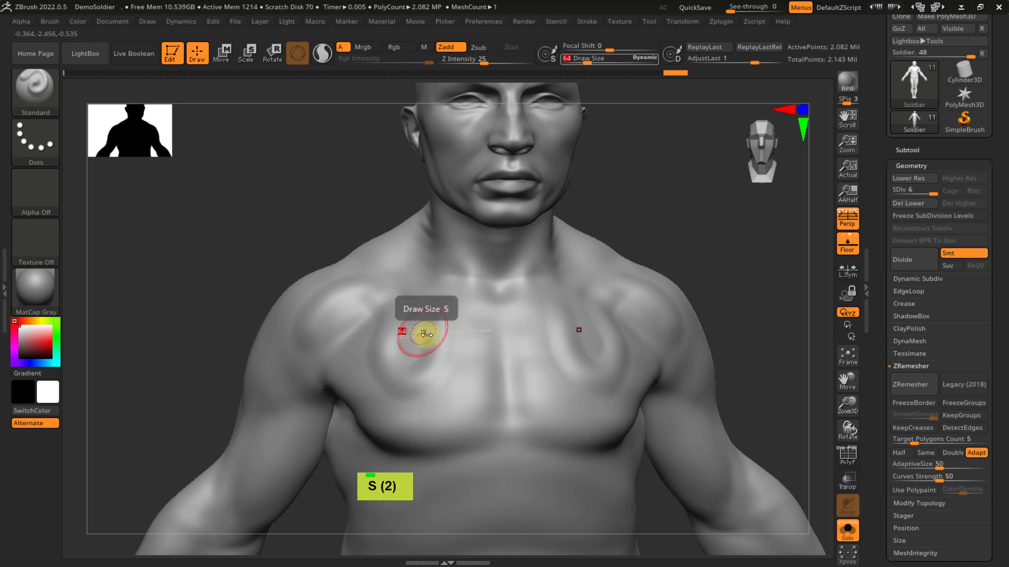
drag(424, 334, 441, 340)
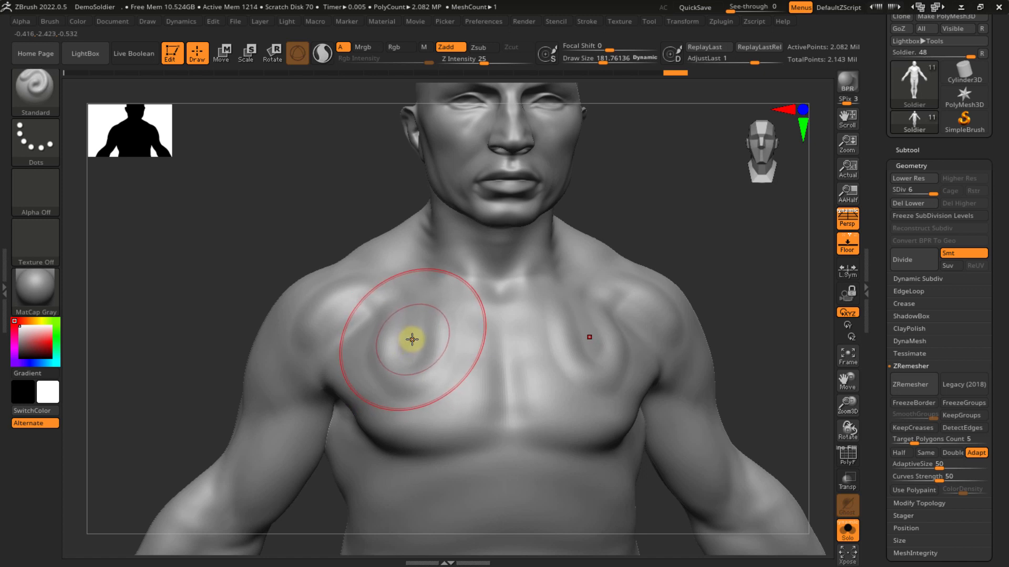
- Toggle X symmetry off and on repeatedly over the chest, including in close-up, to examine the mirrored brush marker
key(x)
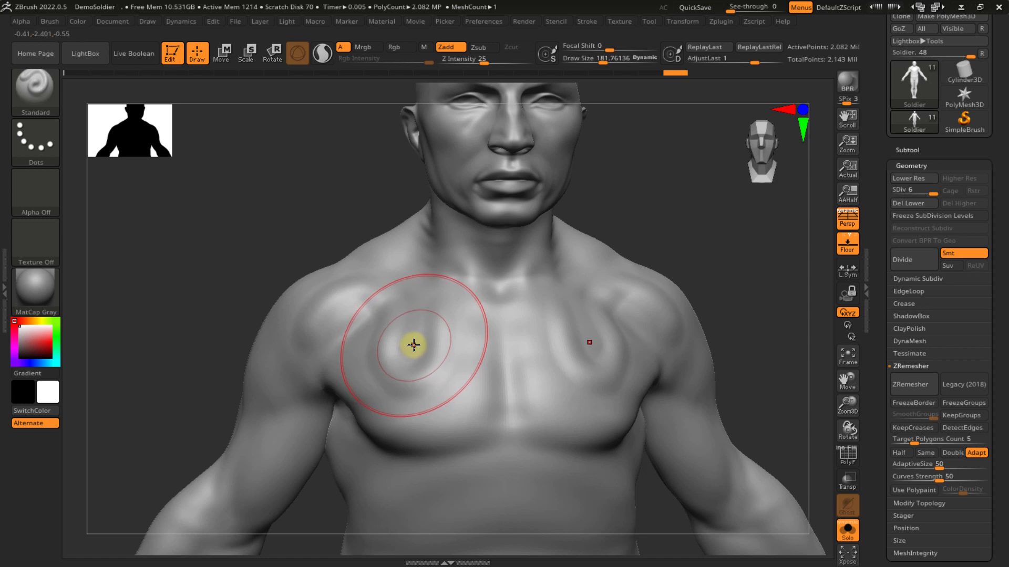
key(x)
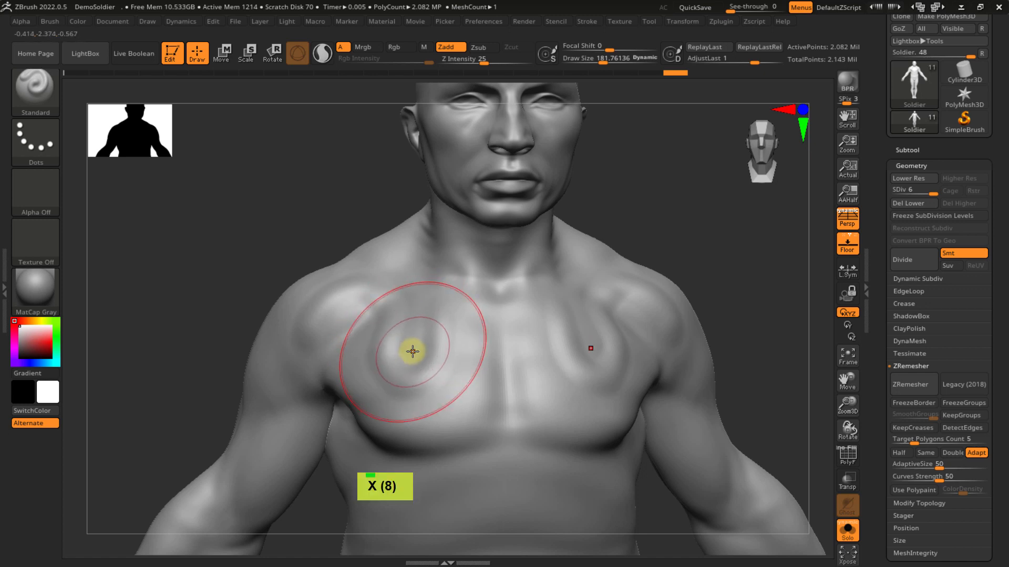
ctrl+right_drag(396, 341, 452, 352)
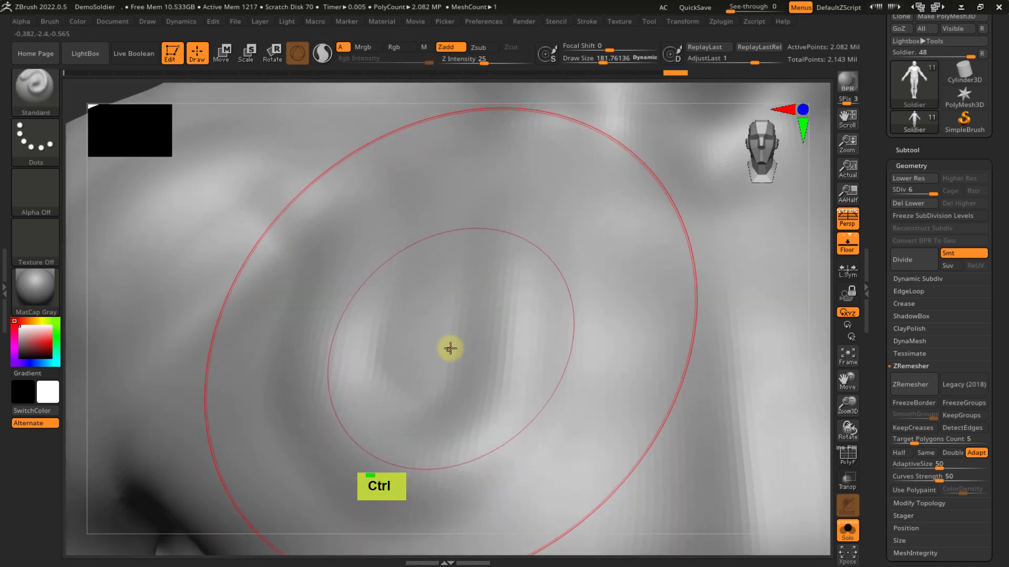
ctrl+right_drag(452, 340, 466, 357)
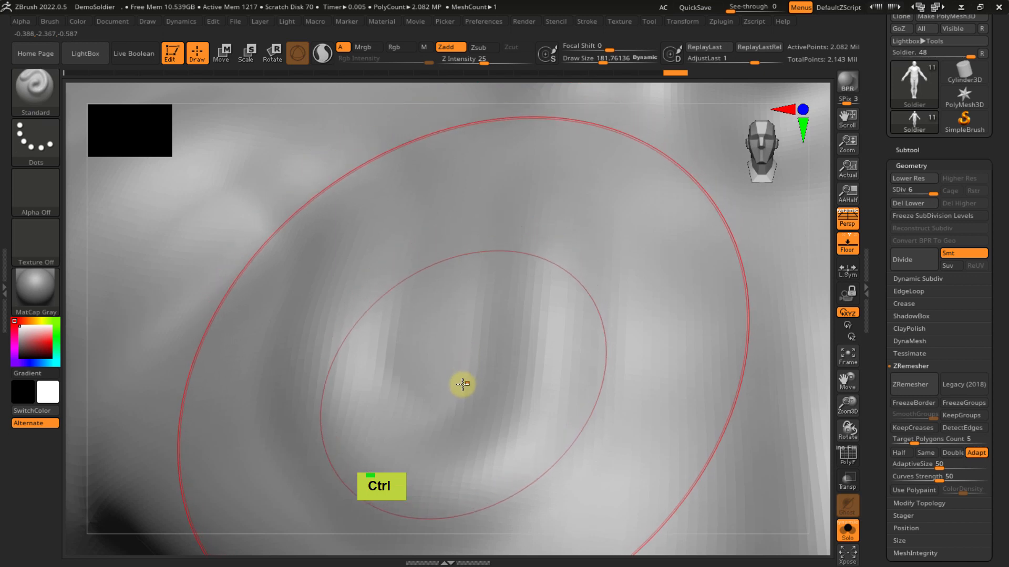
key(x)
key(x)
key(x)
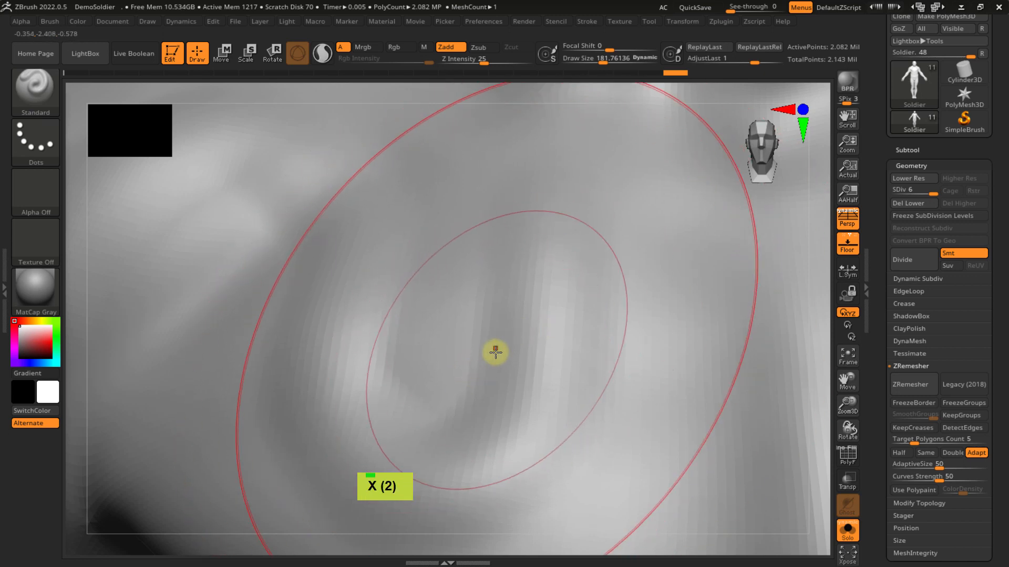
key(x)
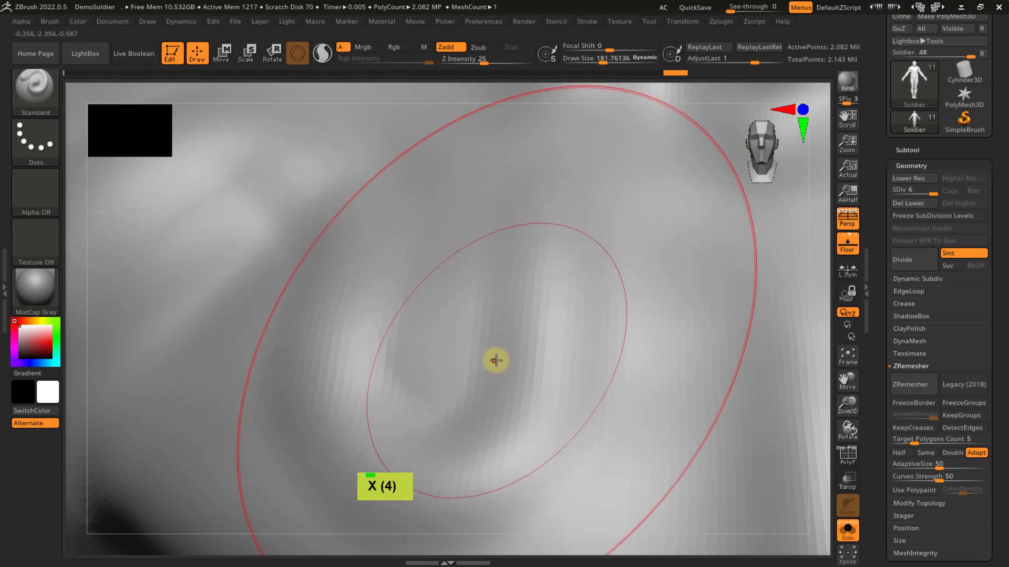
key(x)
key(x)
key(x)
key(x)
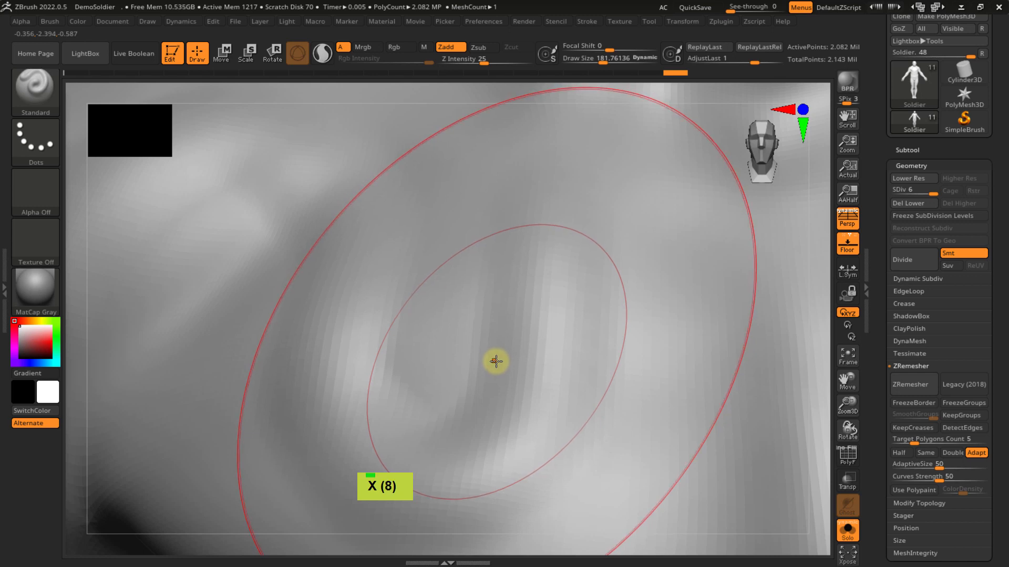
mouse_move(478, 361)
ctrl+right_down()
mouse_move(459, 318)
mouse_move(473, 352)
mouse_move(439, 320)
mouse_move(432, 342)
mouse_move(393, 331)
ctrl+right_up()
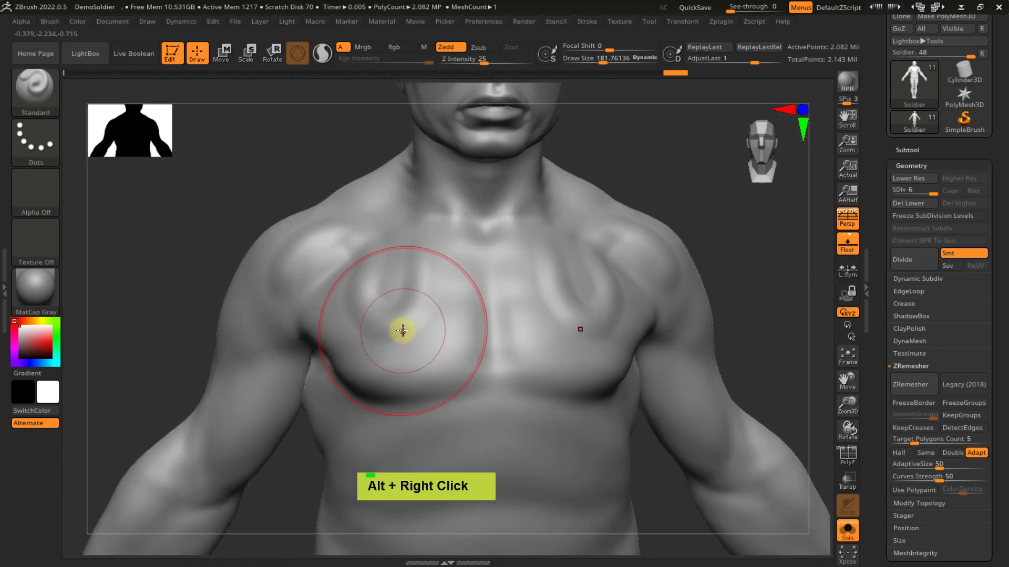
- Reduce the Draw Size to about 9 and sculpt a short symmetrical stroke on the Soldier's cheeks with the Standard brush
key(s)
drag(412, 327, 402, 328)
alt+right_drag(462, 270, 452, 363)
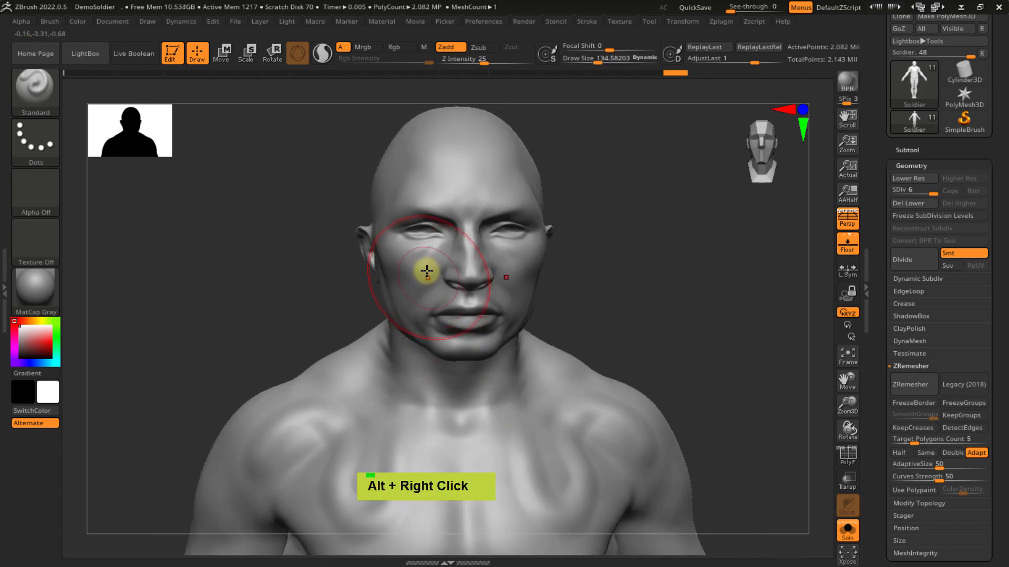
ctrl+right_drag(426, 270, 449, 294)
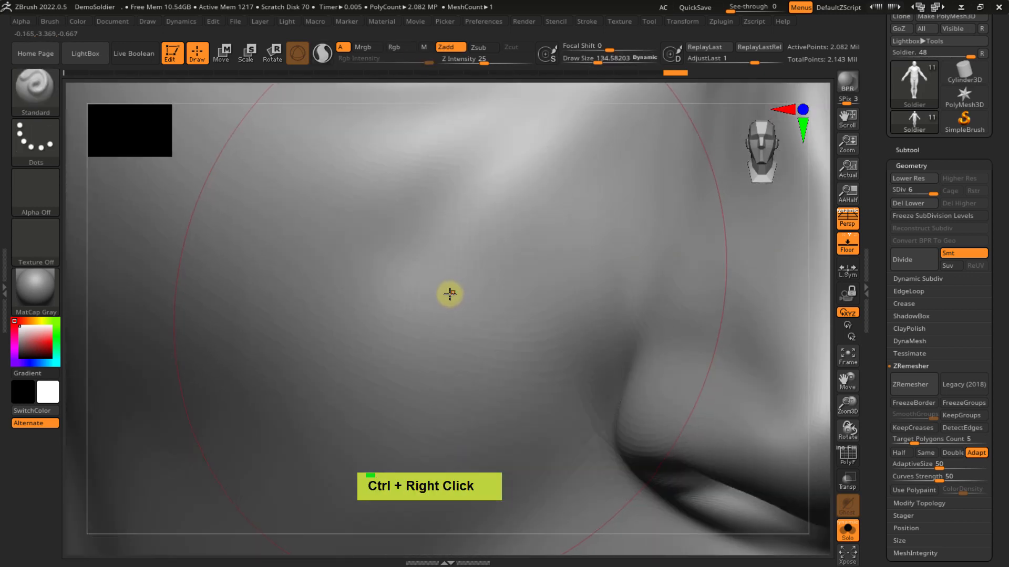
key(s)
drag(449, 295, 426, 294)
mouse_move(453, 204)
mouse_down()
mouse_move(395, 278)
mouse_move(408, 265)
mouse_up()
- Turn off X symmetry and sculpt a curved stroke around the existing mark on one cheek only
key(x)
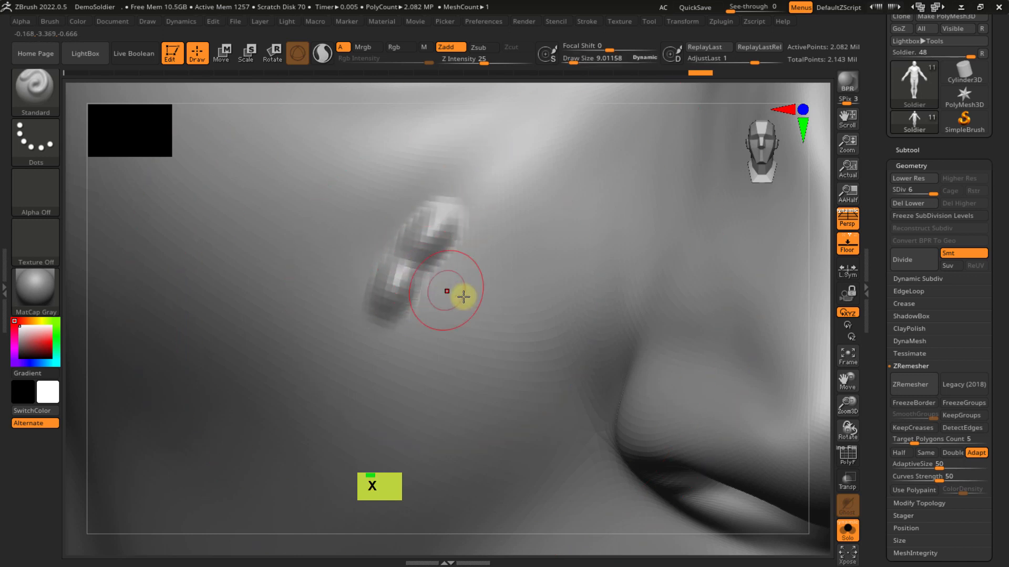
mouse_move(463, 297)
mouse_down()
mouse_move(417, 389)
mouse_move(294, 279)
mouse_move(449, 165)
mouse_up()
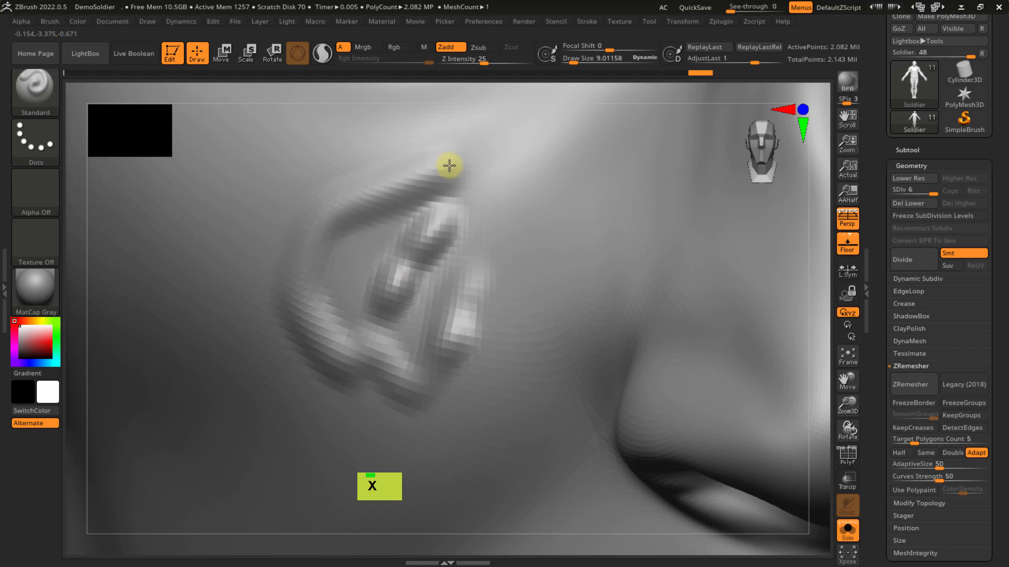
ctrl+right_drag(449, 165, 442, 314)
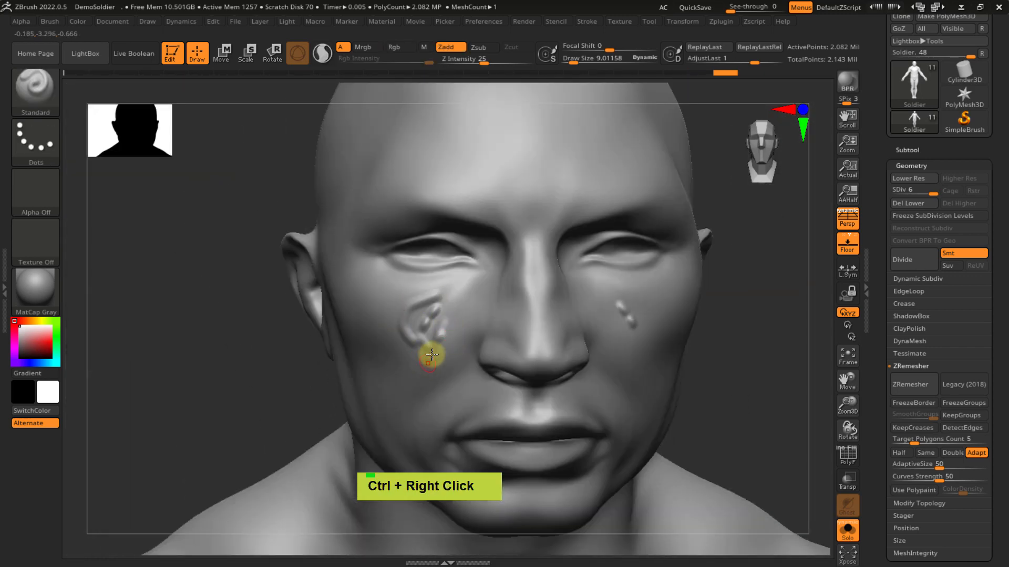
- Undo the Standard brush strokes on the Soldier's face
key(ctrl+z)
key(ctrl+z)
key(ctrl+z)
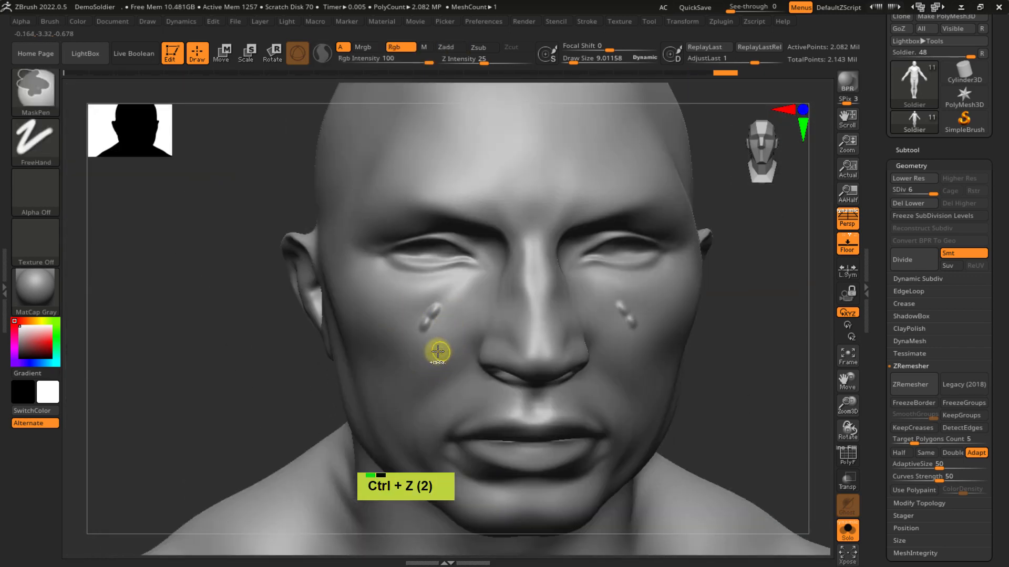
key(ctrl+z)
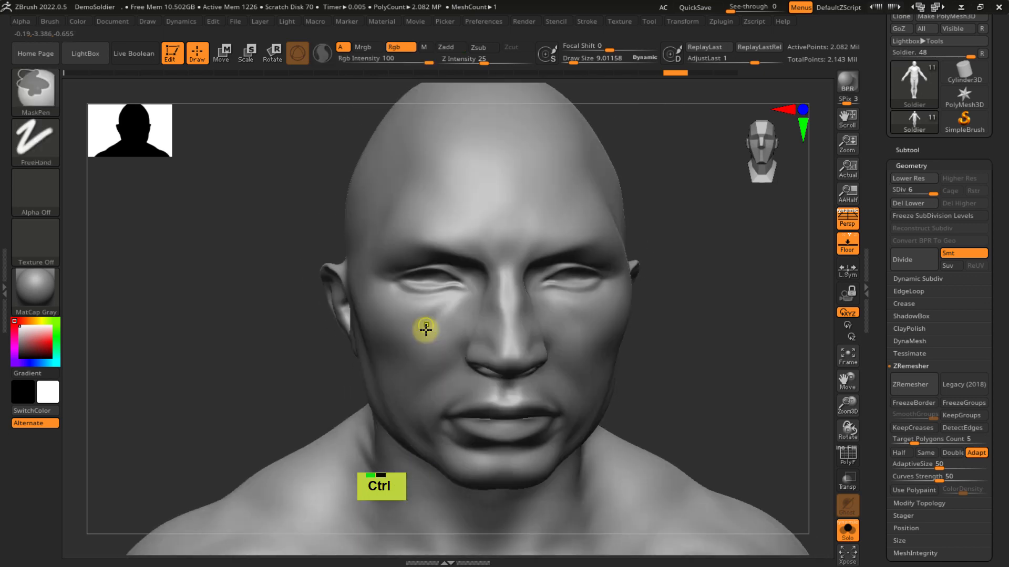
- Set the Draw Size to about 54 and sculpt a one-sided curved stroke down the chest beside the breastbone
mouse_move(434, 356)
alt+right_down()
mouse_move(424, 290)
mouse_move(405, 255)
mouse_move(407, 215)
alt+right_up()
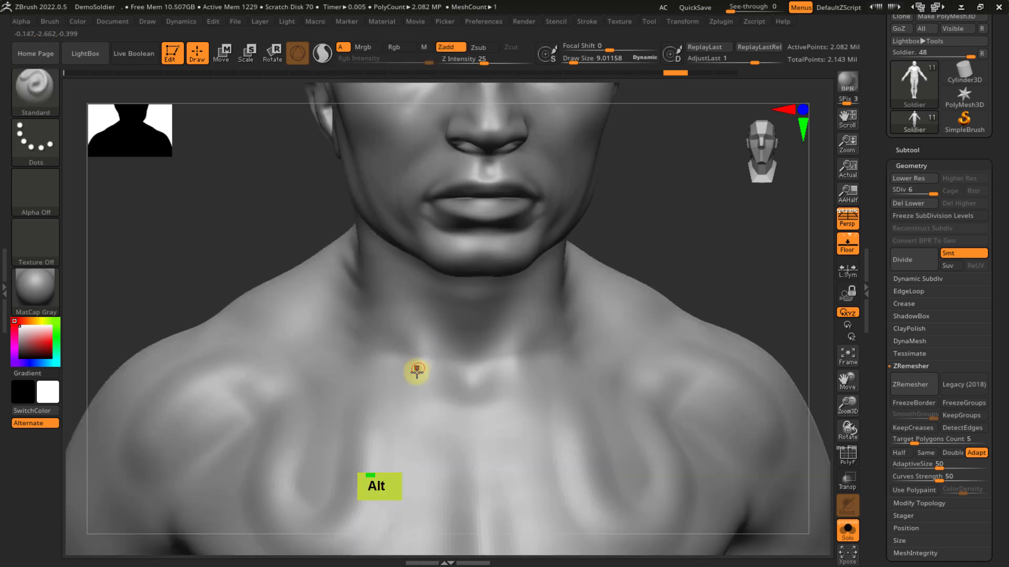
alt+right_drag(415, 371, 408, 310)
key(s)
drag(403, 329, 412, 331)
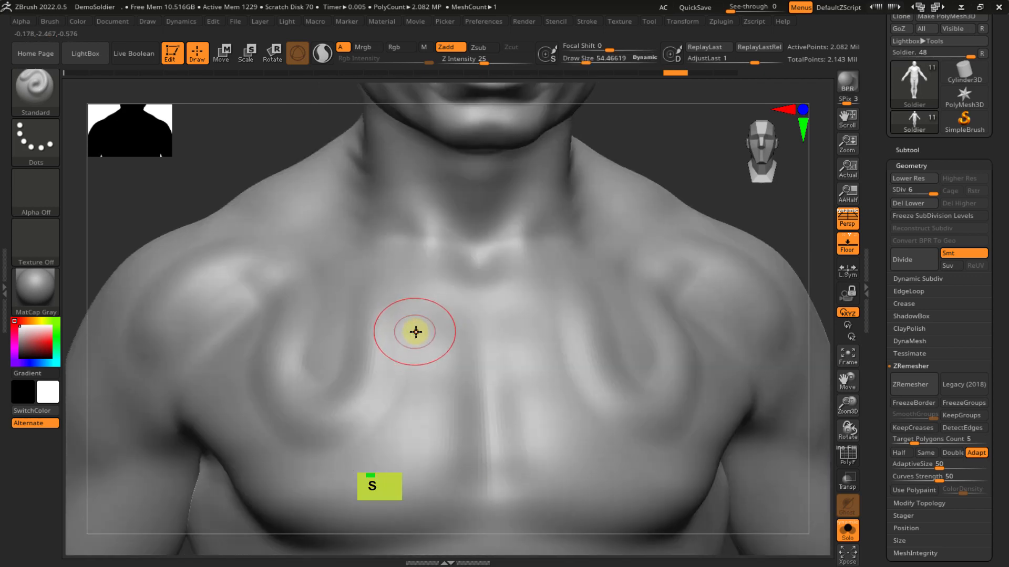
mouse_move(412, 331)
alt+right_down()
mouse_move(459, 286)
mouse_move(455, 327)
mouse_move(446, 274)
alt+right_up()
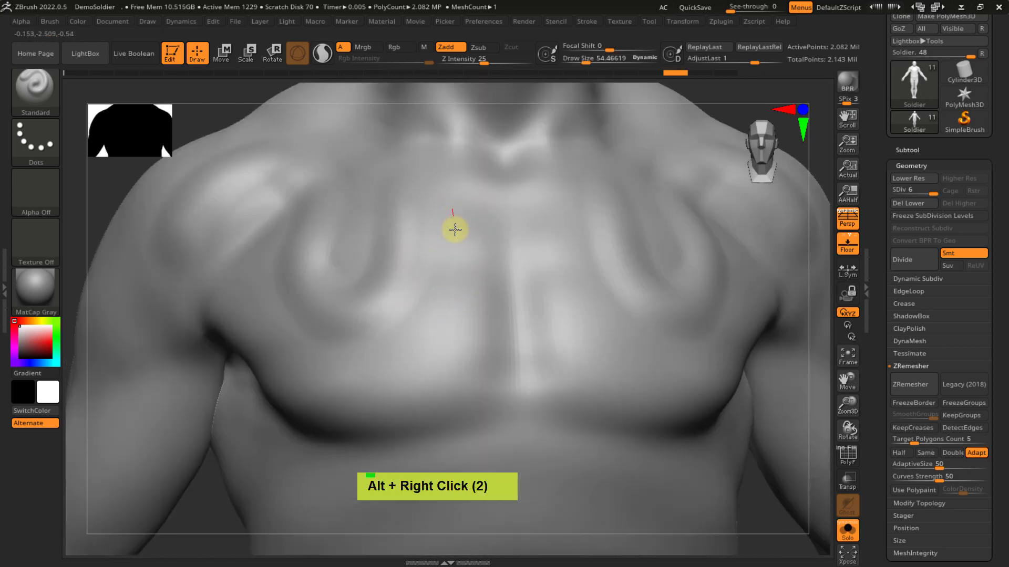
mouse_move(452, 237)
mouse_down()
mouse_move(452, 298)
mouse_move(386, 366)
mouse_up()
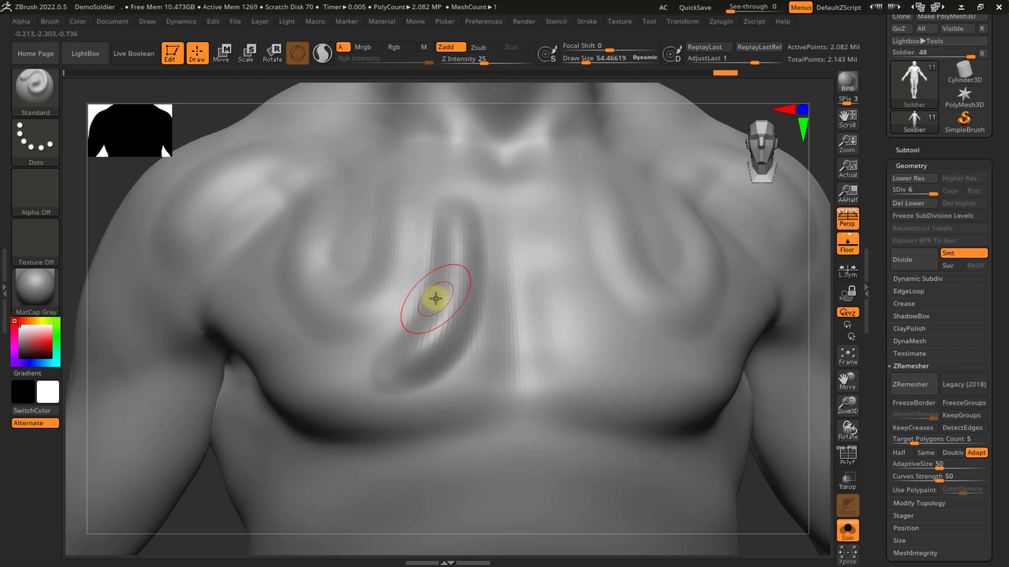
- Turn X symmetry back on and undo the one-sided chest stroke
key(u)
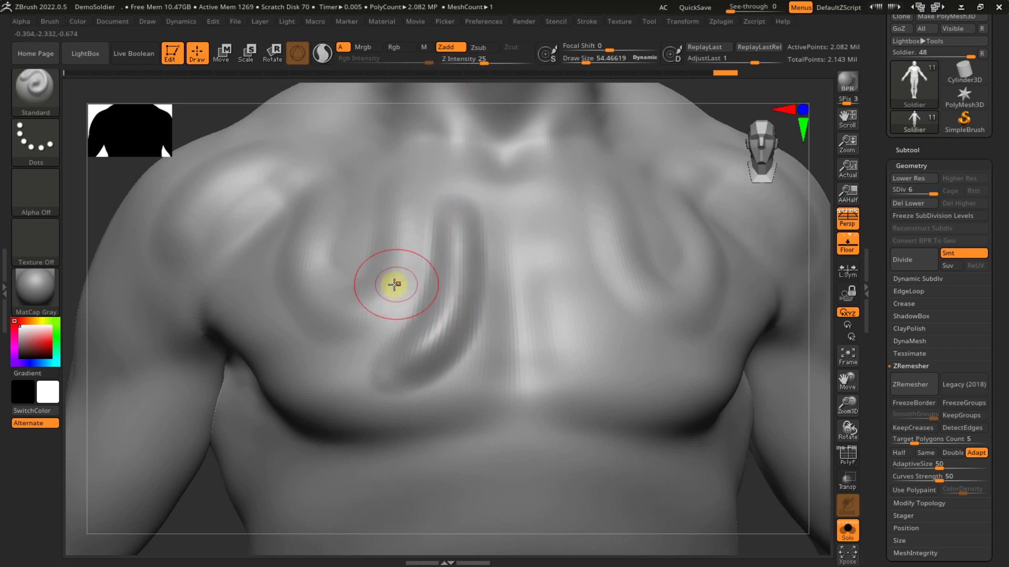
key(x)
key(ctrl)
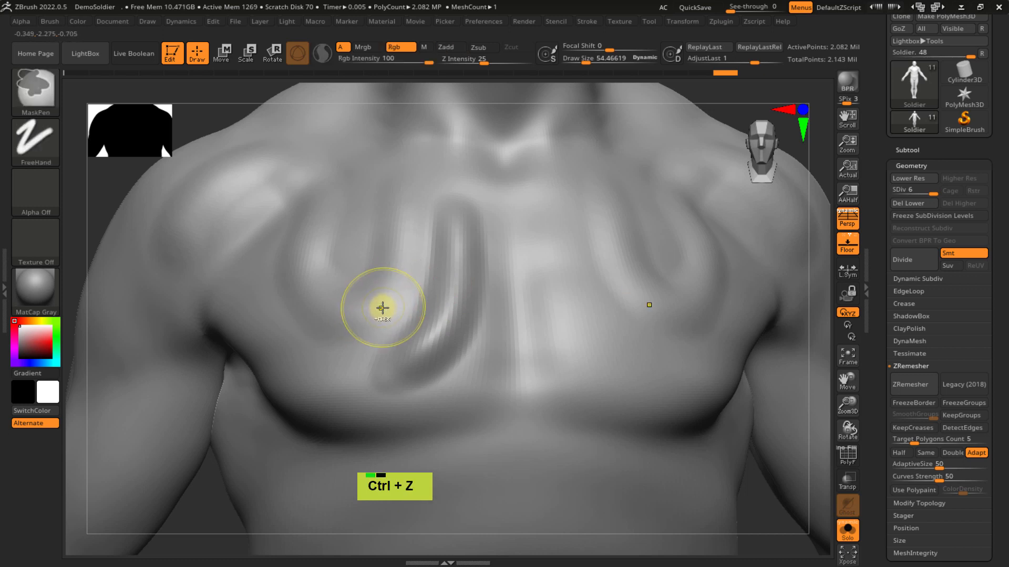
key(ctrl+z)
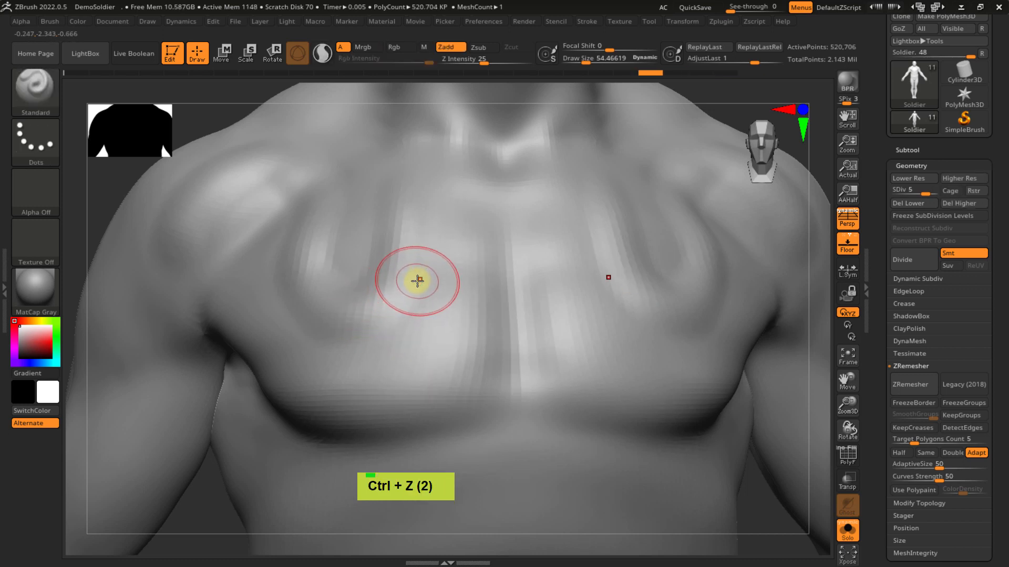
- Subdivide the Soldier mesh to SDiv 7 and reduce the brush Draw Size to about 25.5
key(d)
key(ctrl+d)
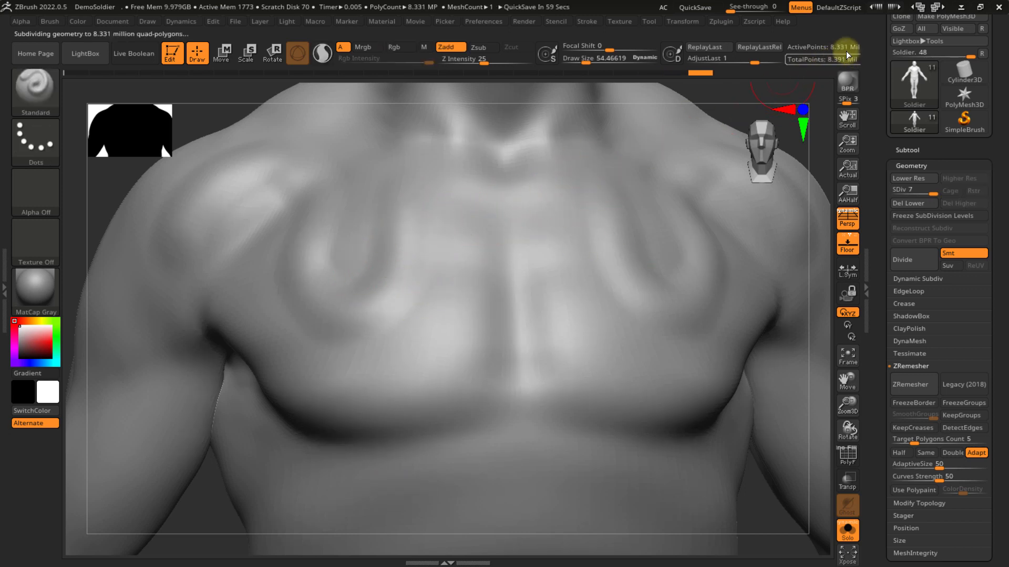
key(s)
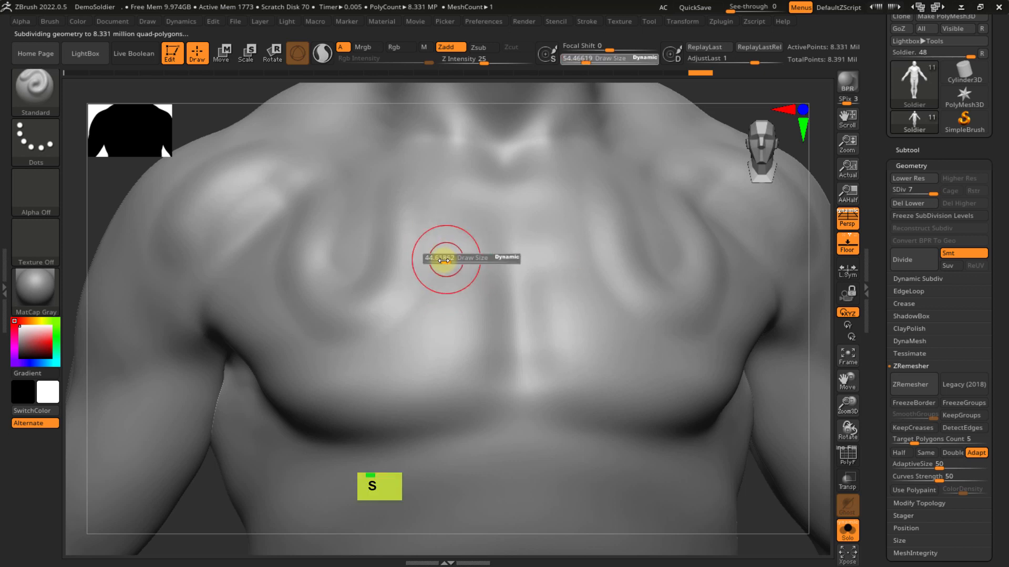
drag(443, 260, 448, 266)
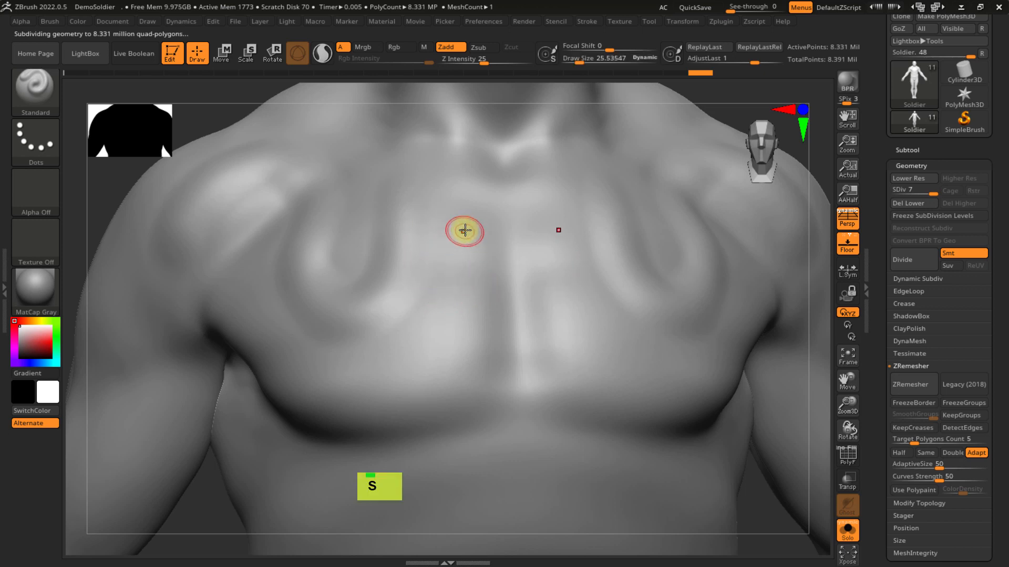
- Set Z Intensity to 70 and sculpt a raised mirrored stroke from beside the breastbone down across each pec
key(u)
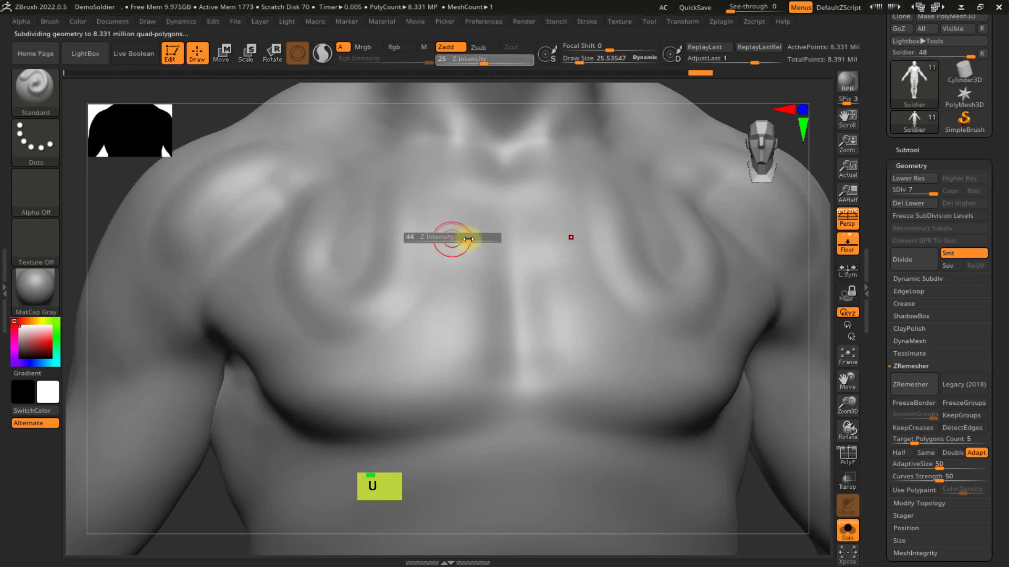
drag(451, 237, 486, 240)
mouse_move(458, 199)
mouse_down()
mouse_move(454, 297)
mouse_move(397, 341)
mouse_move(381, 387)
mouse_up()
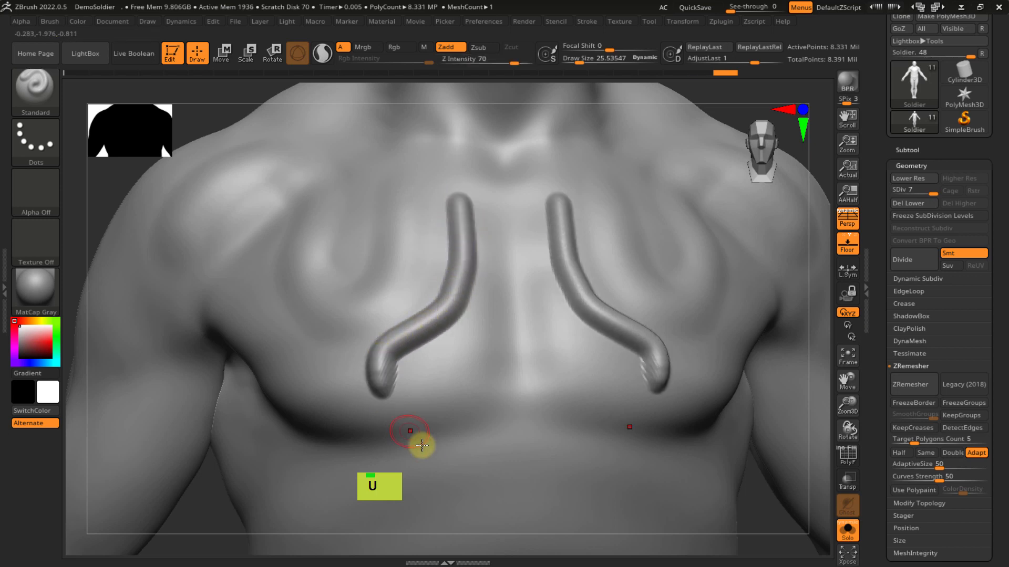
- Sculpt a raised mirrored stroke from the lower end of the chest ridges around the outer pecs up to the neck
ctrl+right_drag(425, 367, 372, 322)
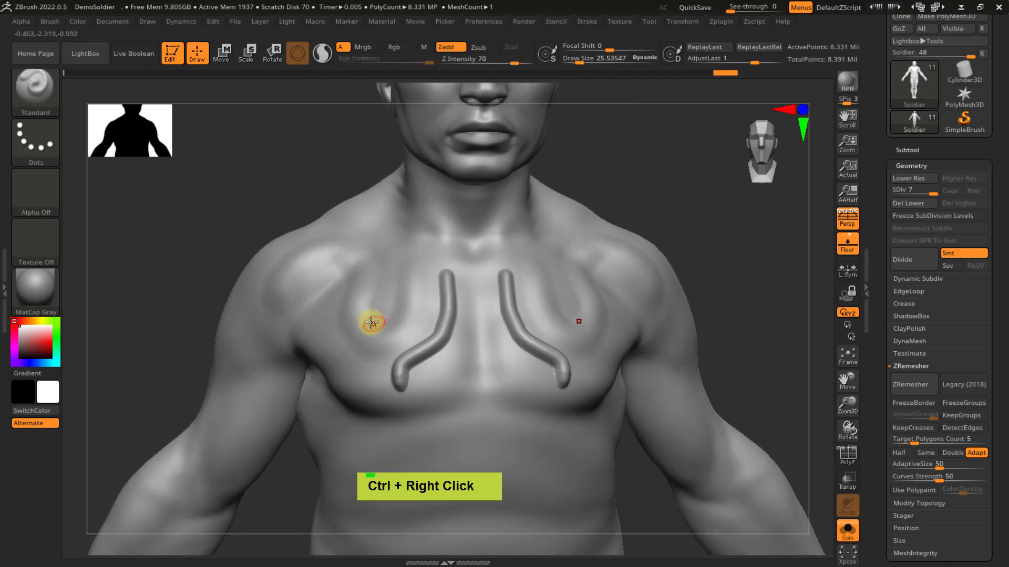
drag(389, 352, 335, 310)
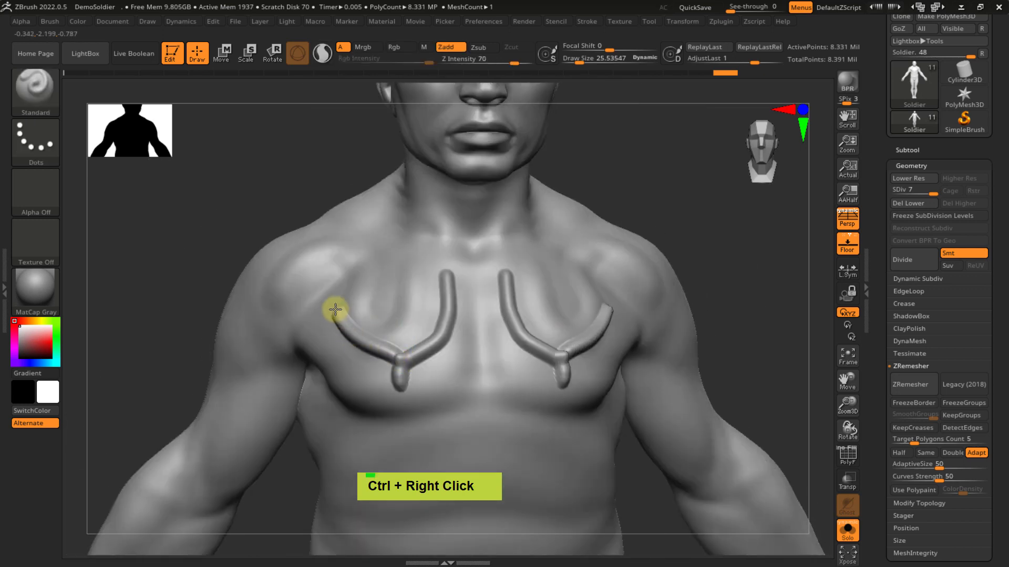
drag(357, 260, 386, 245)
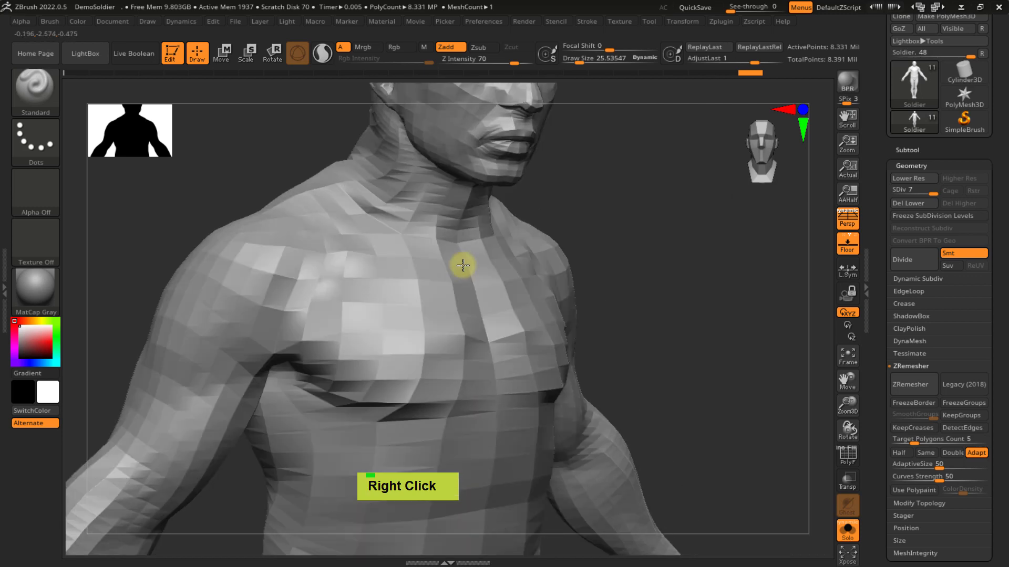
mouse_move(461, 263)
right_down()
mouse_move(420, 263)
mouse_move(430, 249)
right_up()
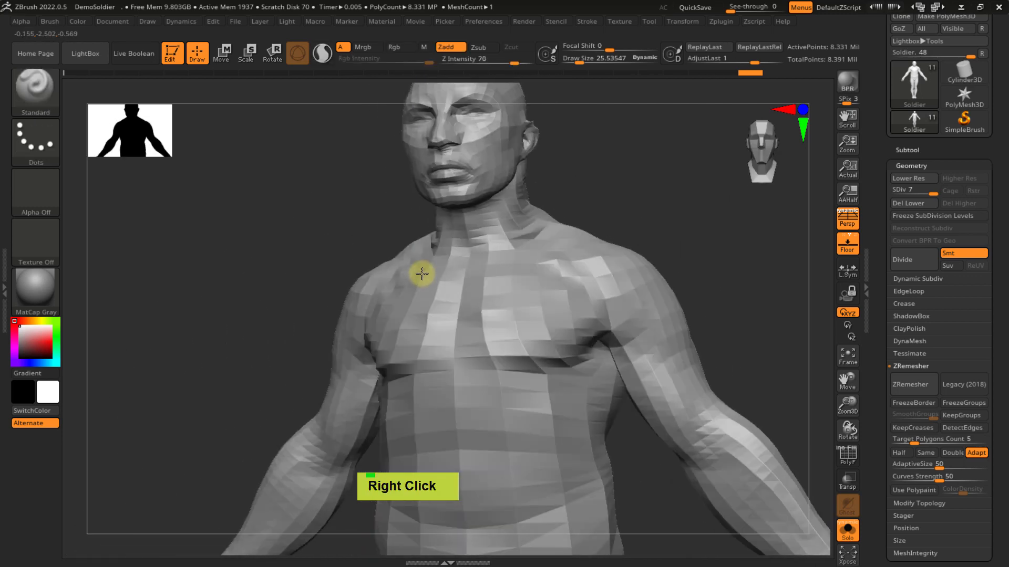
right_drag(421, 272, 436, 284)
ctrl+right_drag(436, 284, 450, 345)
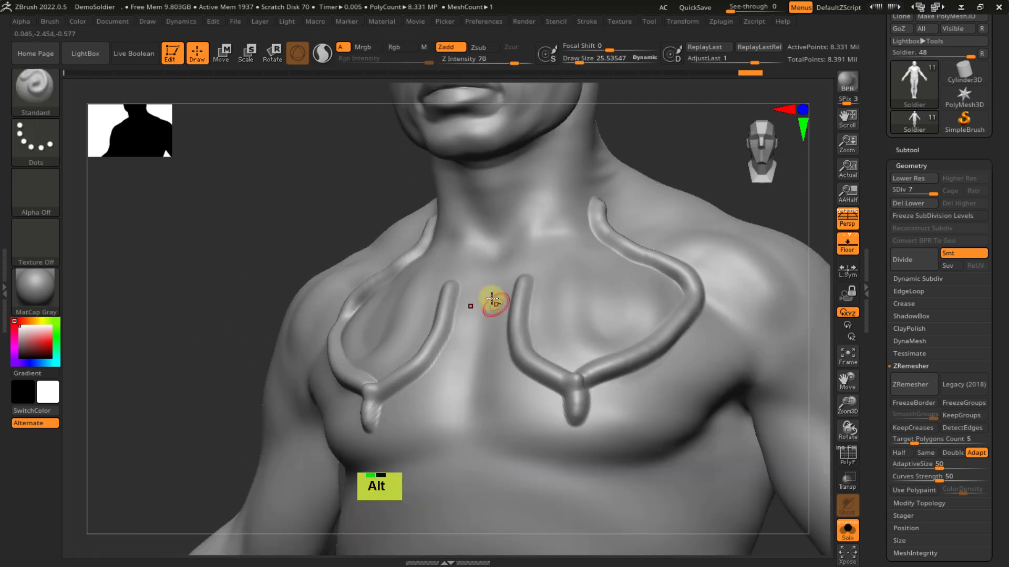
- Sculpt a short raised mirrored stroke from the top of the breastbone ridges outward across each pec
alt+right_drag(492, 298, 381, 282)
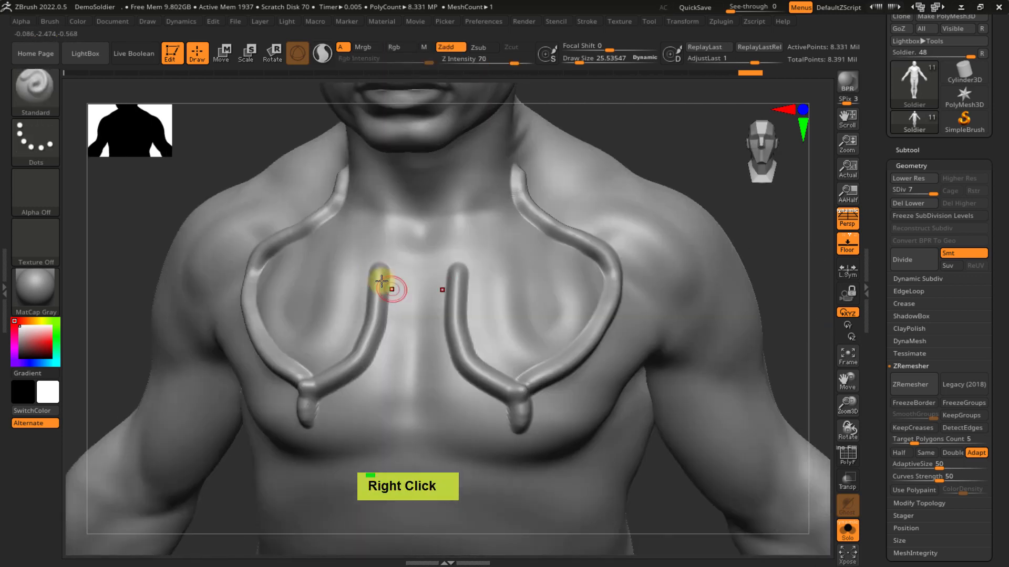
drag(378, 269, 295, 315)
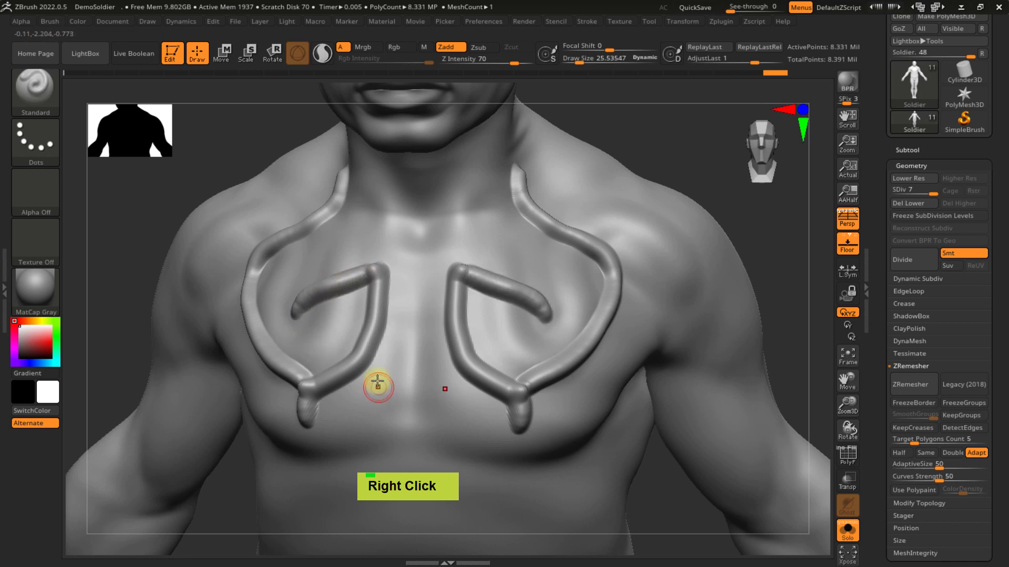
alt+right_drag(399, 235, 399, 270)
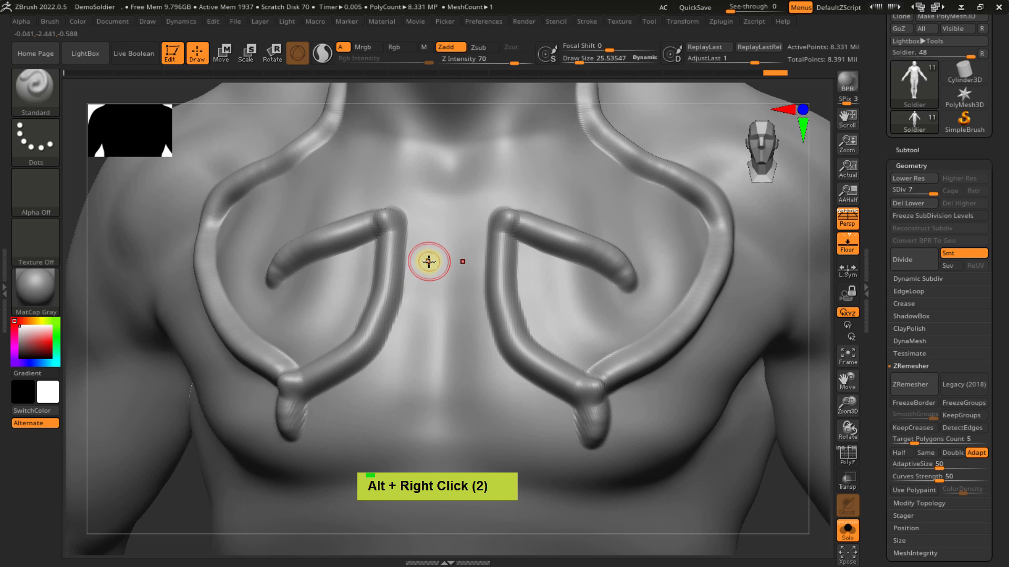
- Carve a long wavy mirrored groove down the middle of the torso and a short groove beside the upper breastbone
mouse_move(425, 274)
ctrl+right_down()
mouse_move(431, 263)
mouse_move(423, 291)
ctrl+right_up()
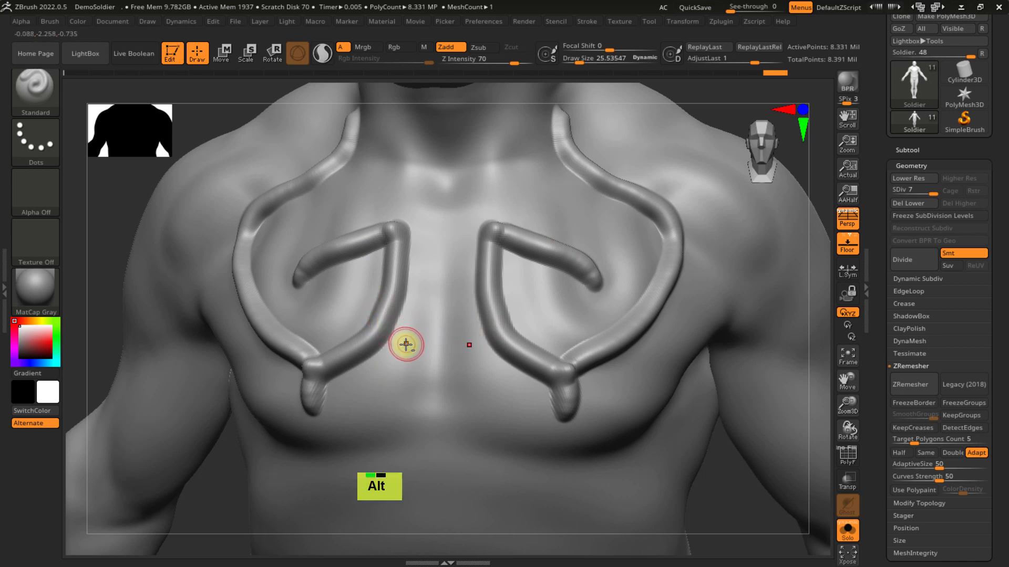
mouse_move(424, 302)
alt+mouse_down()
mouse_move(374, 389)
mouse_move(369, 419)
mouse_move(410, 475)
mouse_move(379, 524)
alt+mouse_up()
drag(434, 225, 420, 256)
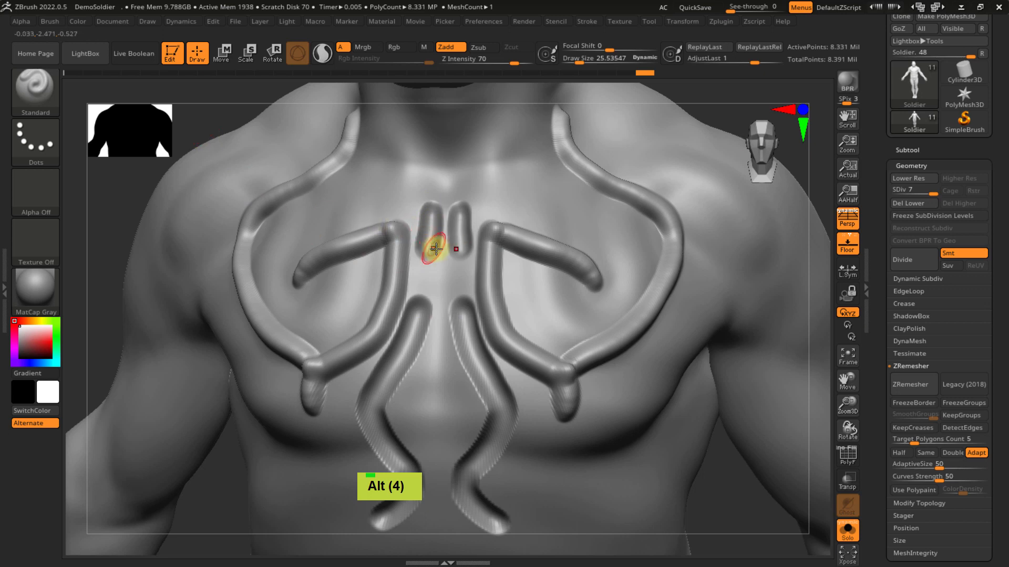
- Toggle LazyMouse and carve a hooked mirrored groove around the short ridge on each pec
key(l)
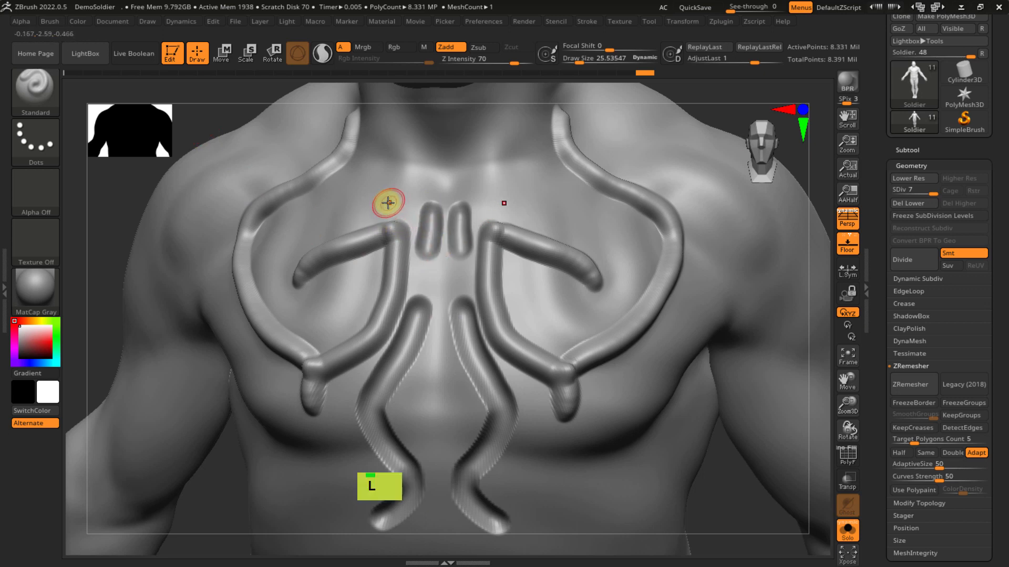
mouse_move(407, 194)
alt+mouse_down()
mouse_move(367, 191)
mouse_move(300, 239)
mouse_move(286, 288)
mouse_move(322, 317)
mouse_move(344, 316)
alt+mouse_up()
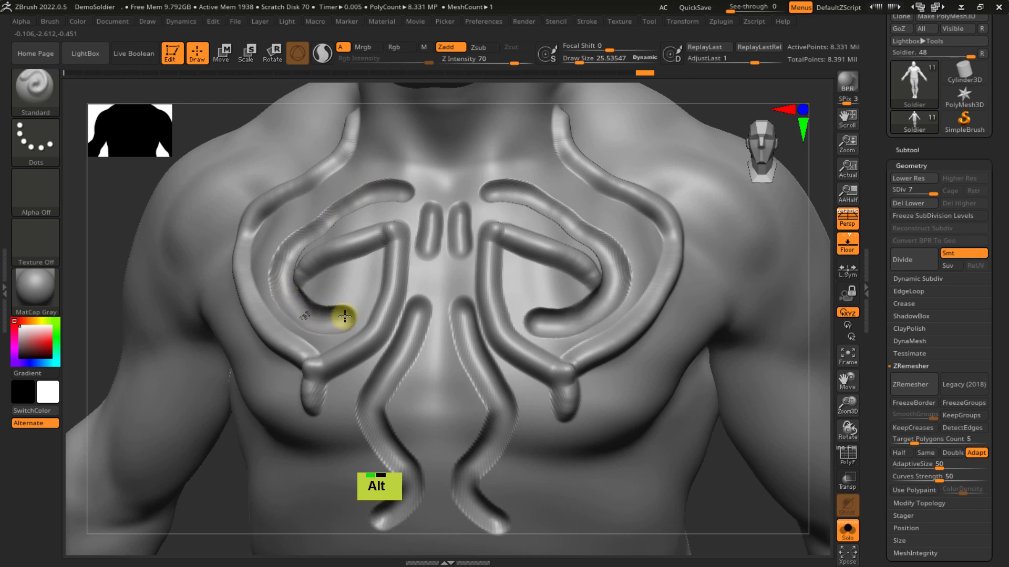
right_drag(329, 326, 366, 350)
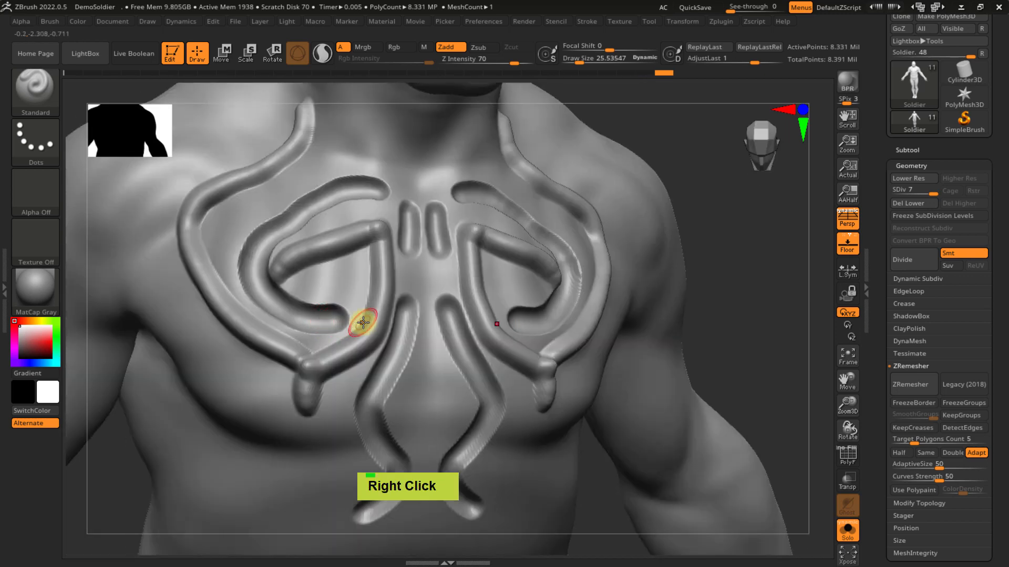
ctrl+right_drag(334, 315, 332, 295)
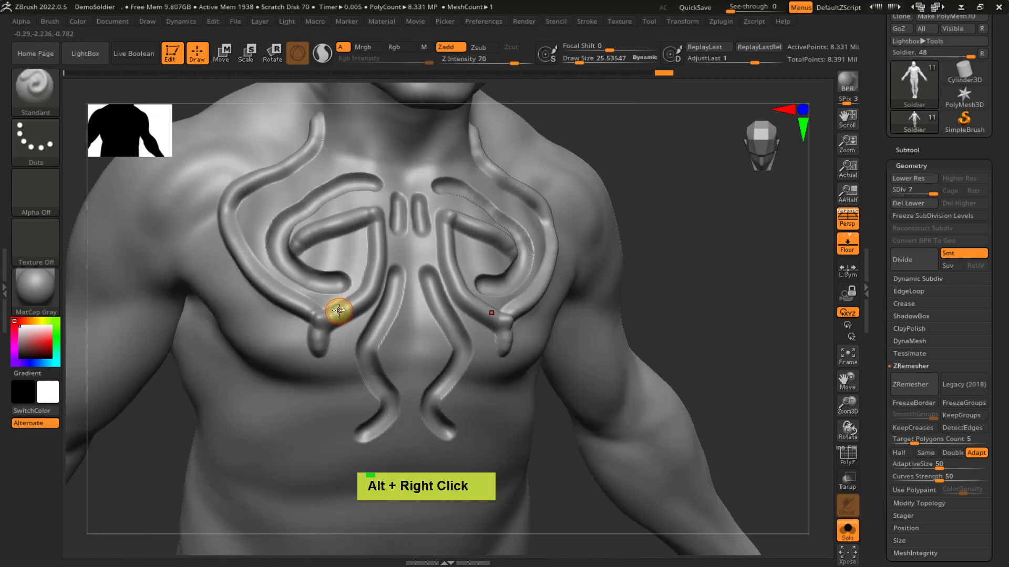
- Toggle LazyMouse again and carve a curved mirrored groove along the ribs, from below the armpit toward the abdomen
key(l)
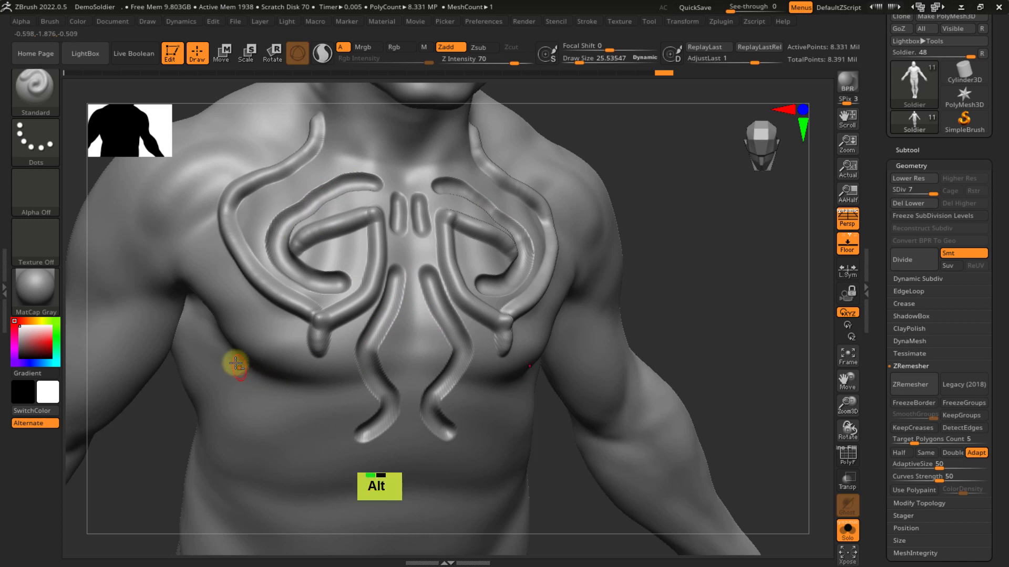
alt+drag(209, 344, 226, 387)
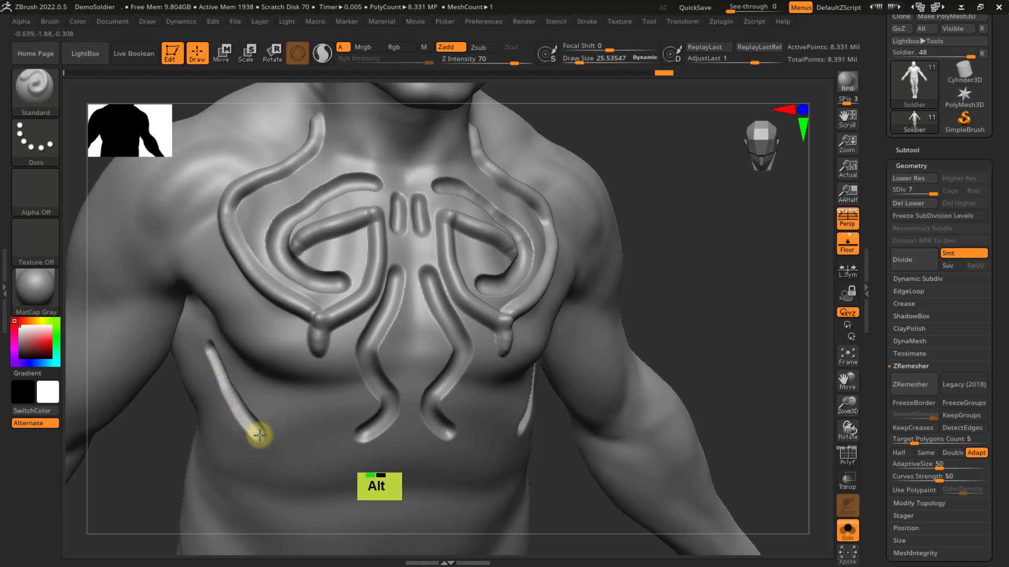
alt+drag(317, 469, 330, 473)
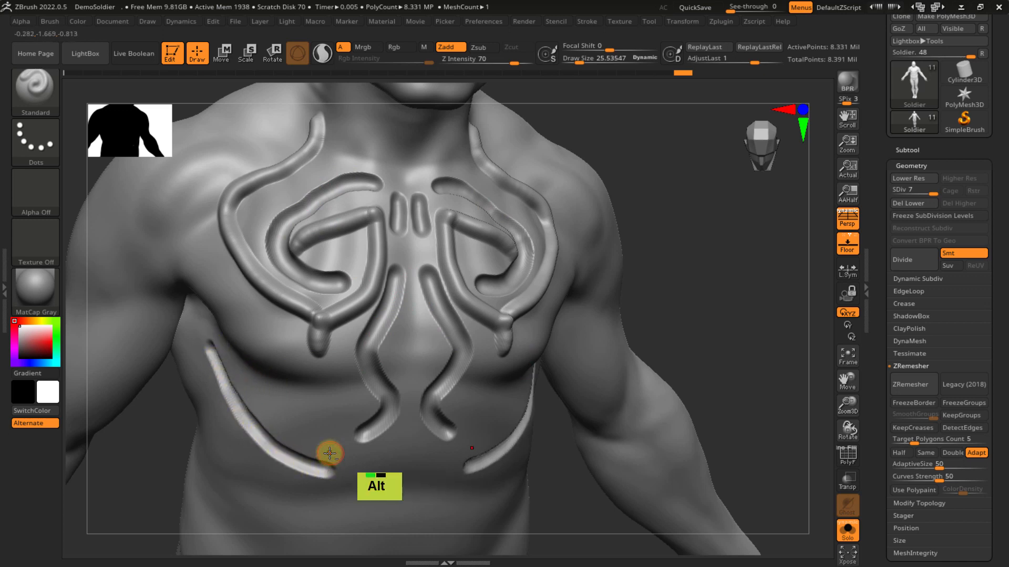
right_drag(333, 369, 338, 302)
alt+right_drag(339, 302, 378, 242)
right_drag(378, 242, 327, 310)
alt+right_drag(454, 273, 419, 285)
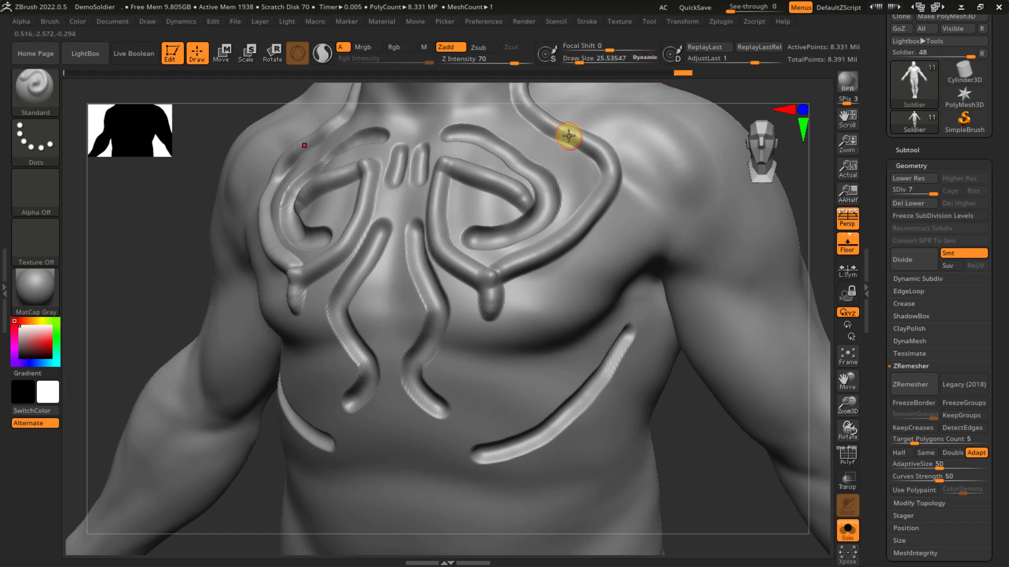
- Set Focal Shift to 95 and sculpt a thin diagonal mirrored line from below each pec toward the centre of the abdomen
drag(617, 50, 647, 55)
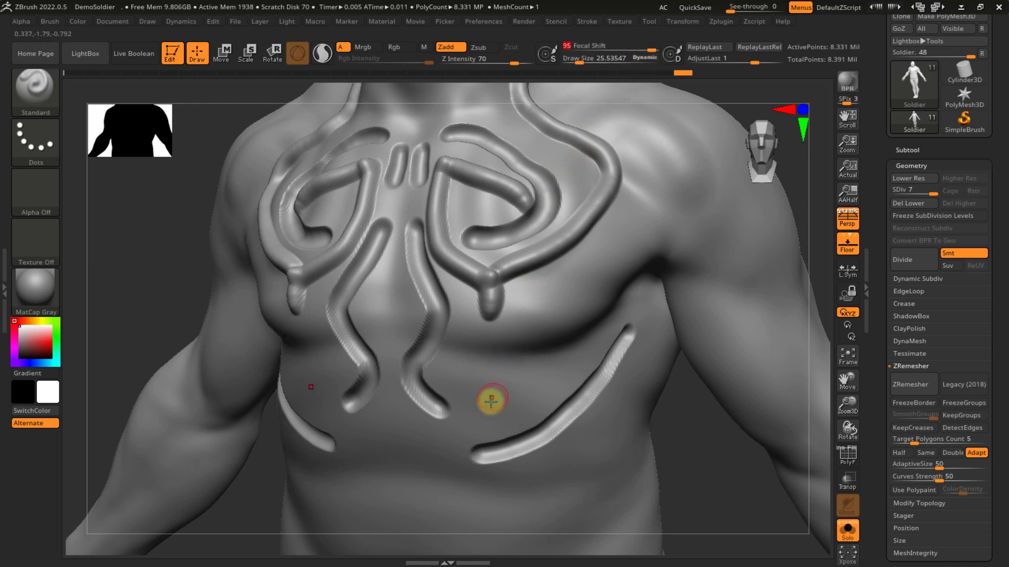
key(alt)
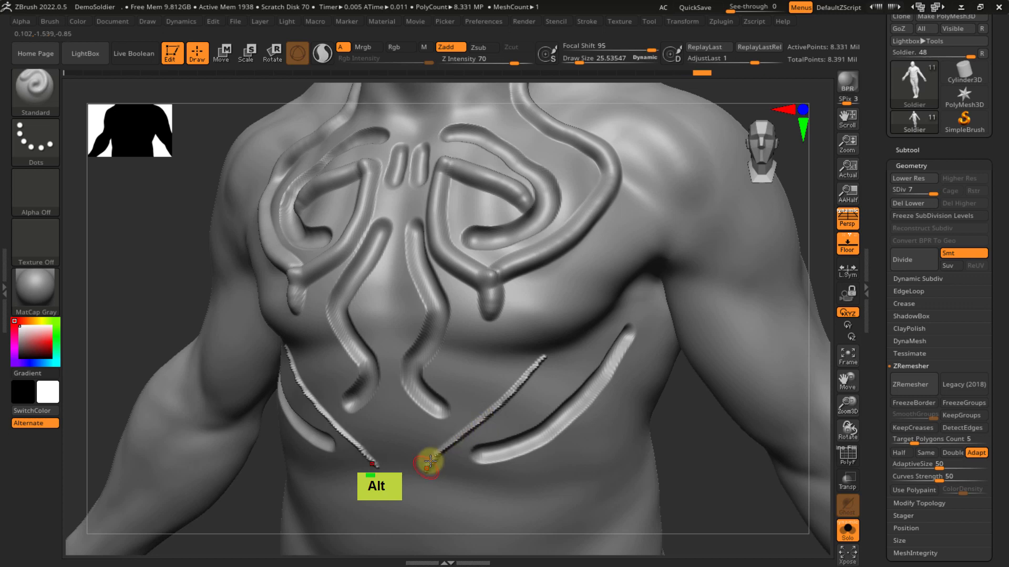
ctrl+right_drag(476, 365, 462, 343)
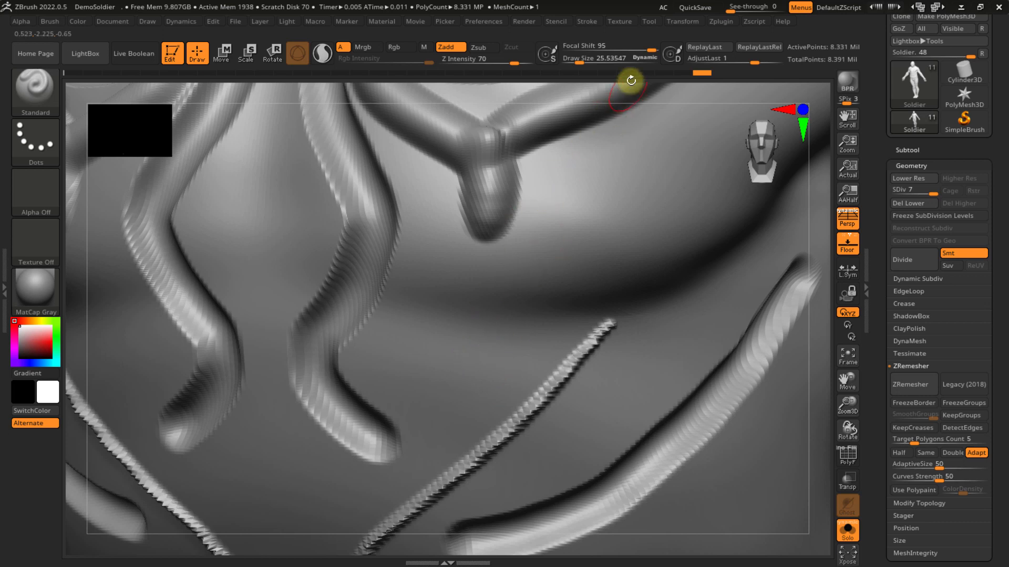
- Set Focal Shift to -100 and sculpt a short hard-edged stroke below each pec and a Y-shaped stroke on the central abdomen
drag(650, 47, 563, 50)
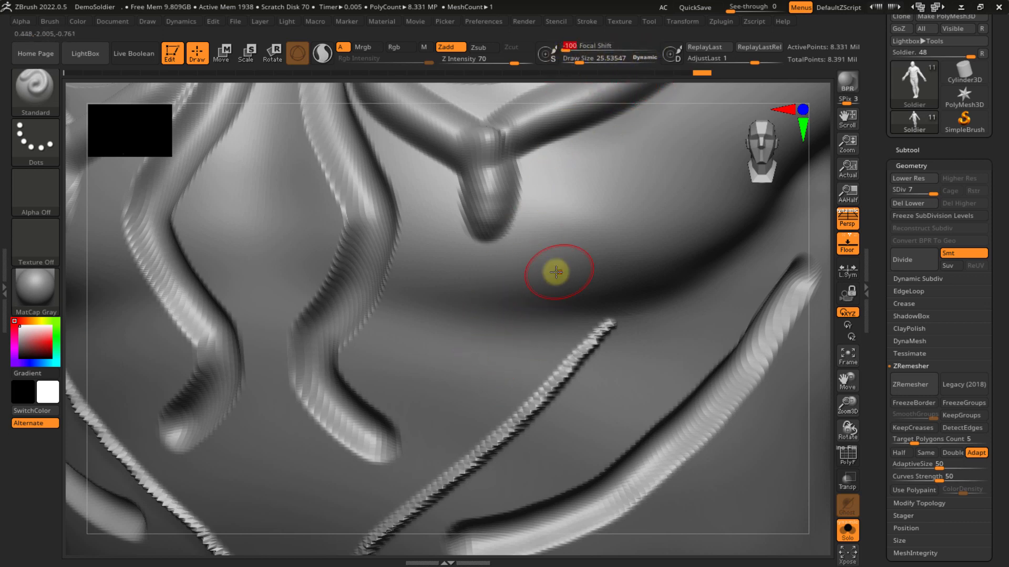
mouse_move(553, 270)
mouse_down()
mouse_move(517, 324)
mouse_move(480, 355)
mouse_move(475, 385)
mouse_up()
mouse_move(475, 385)
ctrl+right_down()
mouse_move(478, 288)
mouse_move(482, 350)
mouse_move(452, 360)
mouse_move(486, 286)
mouse_move(463, 326)
ctrl+right_up()
mouse_move(453, 328)
mouse_down()
mouse_move(419, 382)
mouse_move(426, 451)
mouse_up()
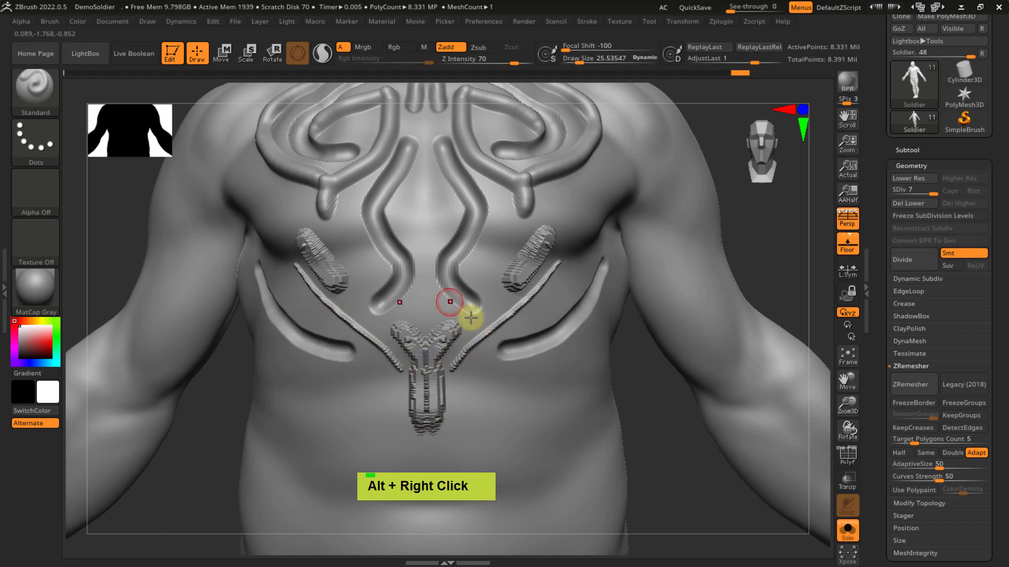
- Choose the Alpha 10 star with the DragRect stroke and stamp a mirrored star on each side of the abdomen
click(33, 190)
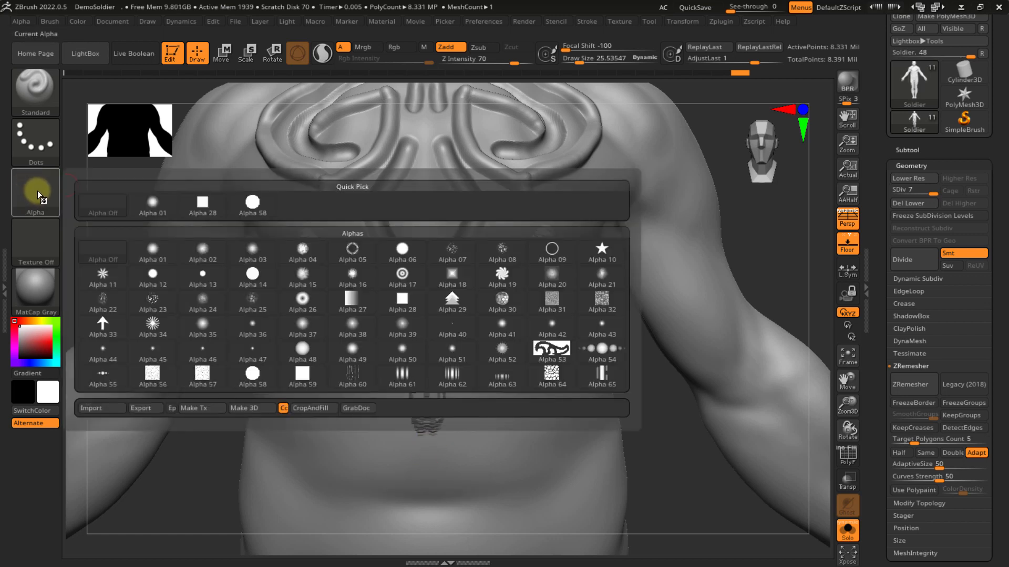
click(601, 251)
click(41, 142)
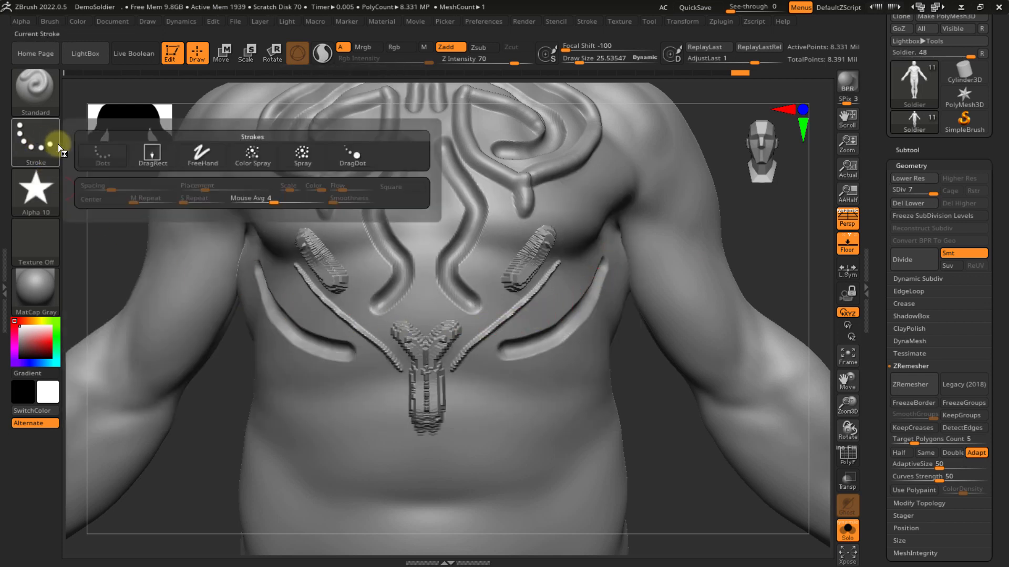
click(152, 152)
mouse_move(317, 394)
mouse_down()
mouse_move(364, 461)
mouse_move(342, 441)
mouse_up()
right_drag(376, 397, 351, 402)
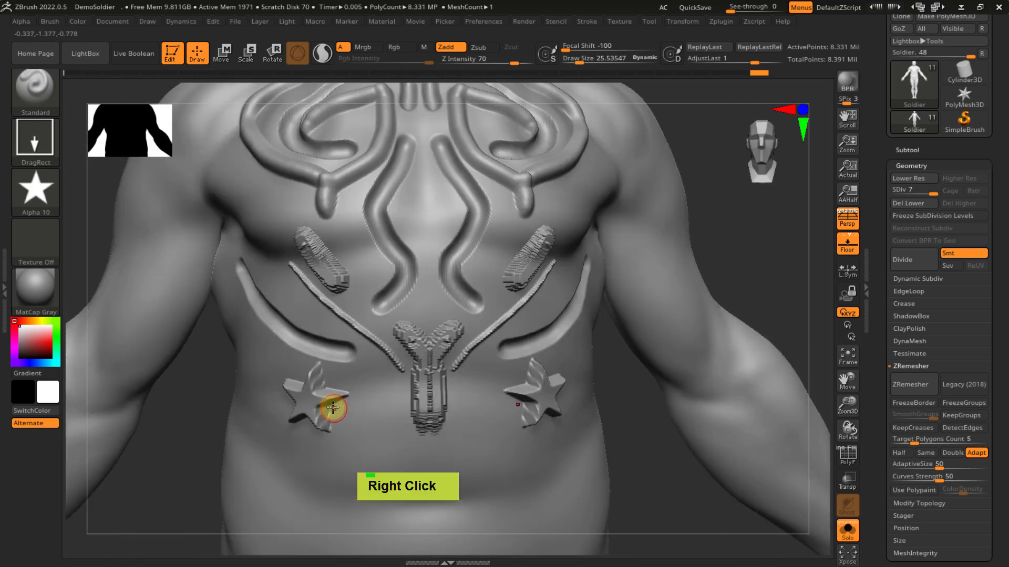
- Try a star stamp on the lower abdomen with Focal Shift 100 and undo it
drag(565, 42, 658, 53)
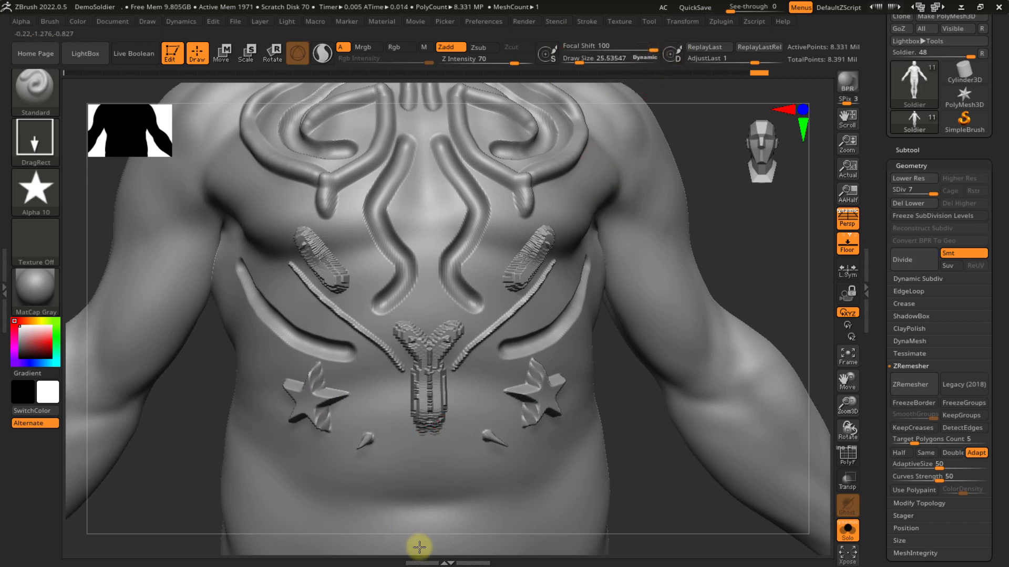
key(ctrl+z)
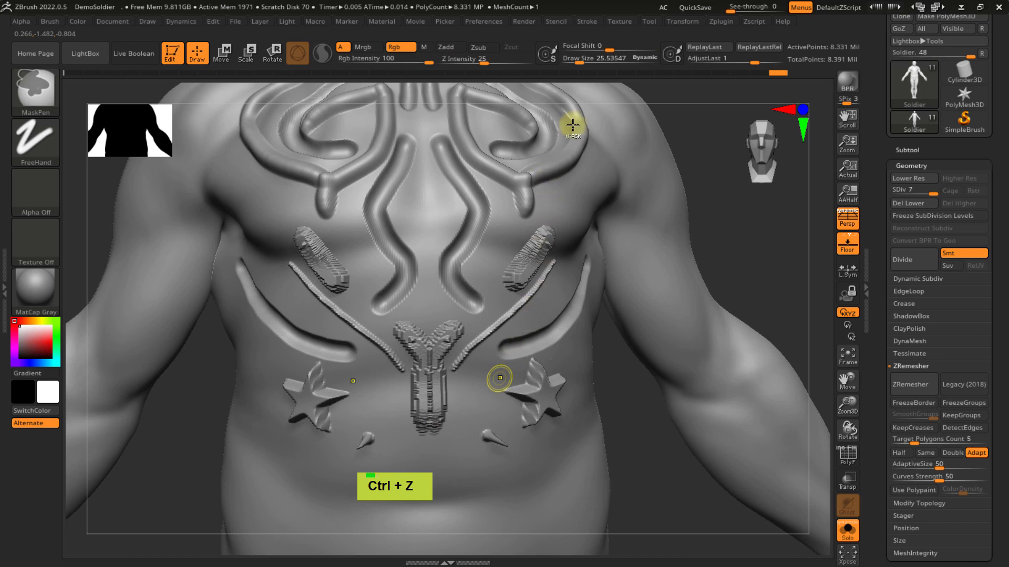
- Set Focal Shift to 27 and stamp a mirrored star on each side of the lower end of the Y-shaped stroke
drag(605, 46, 623, 48)
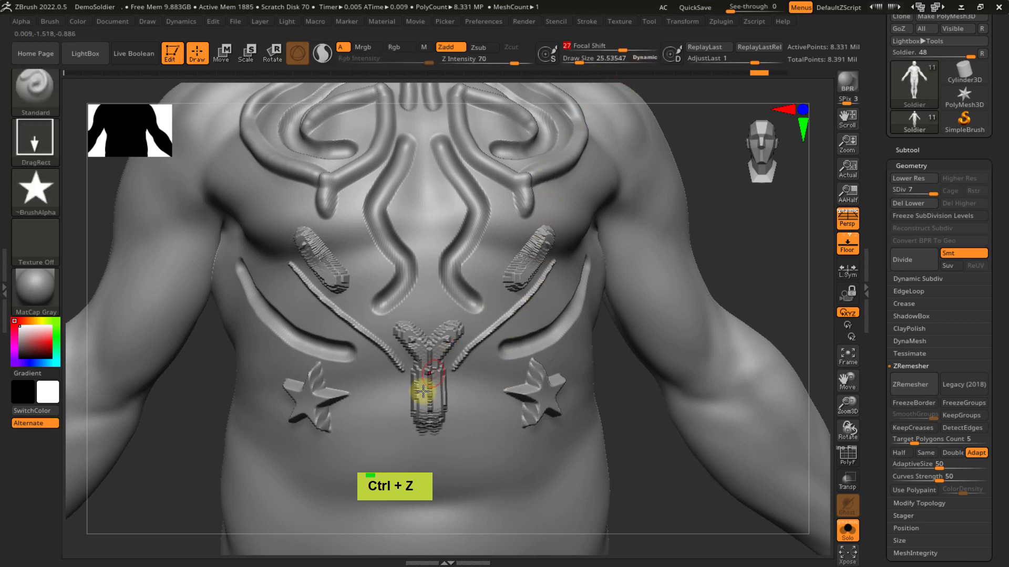
mouse_move(377, 439)
mouse_down()
mouse_move(396, 480)
mouse_move(396, 450)
mouse_up()
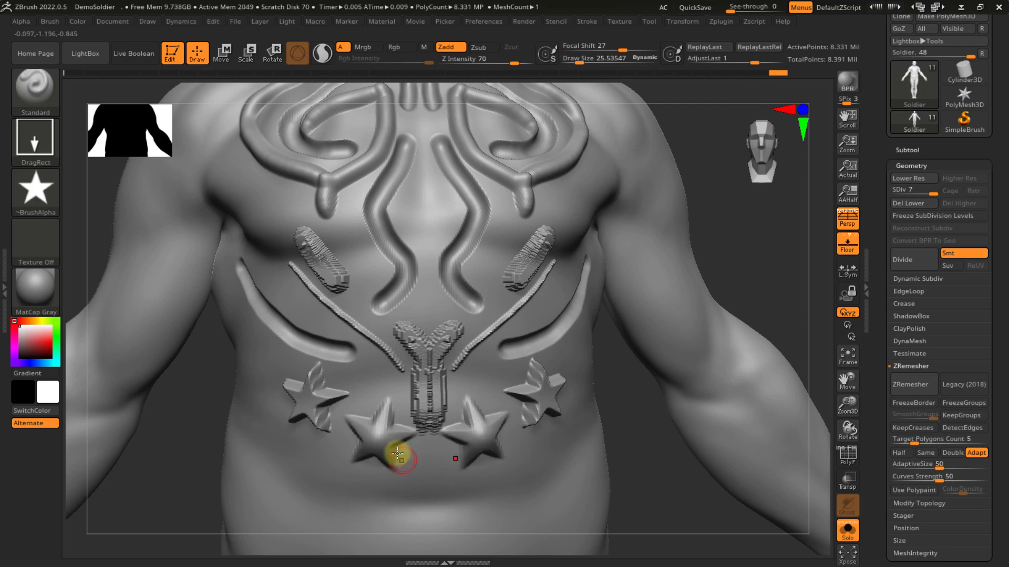
right_drag(374, 425, 386, 458)
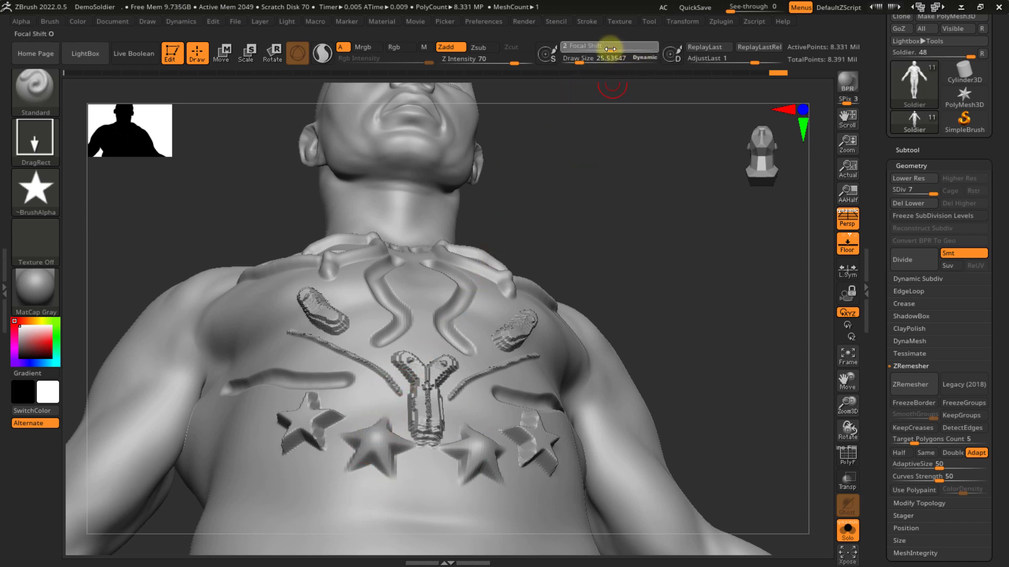
- Stamp stars at the centre and sides of the lower abdomen, and one more on the outer waist with Focal Shift -49
drag(427, 475, 448, 522)
drag(308, 487, 333, 526)
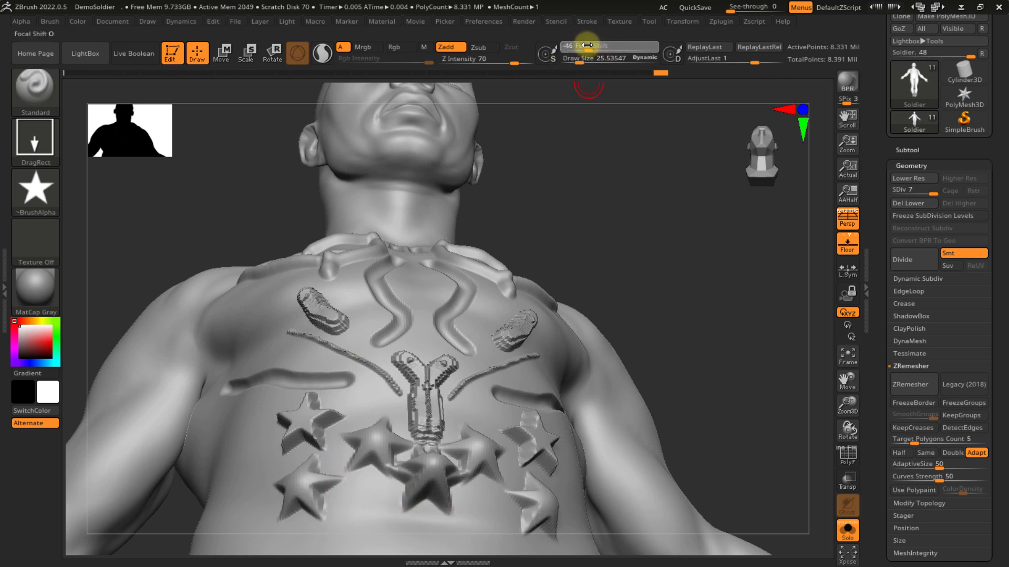
drag(586, 45, 586, 45)
drag(254, 443, 275, 490)
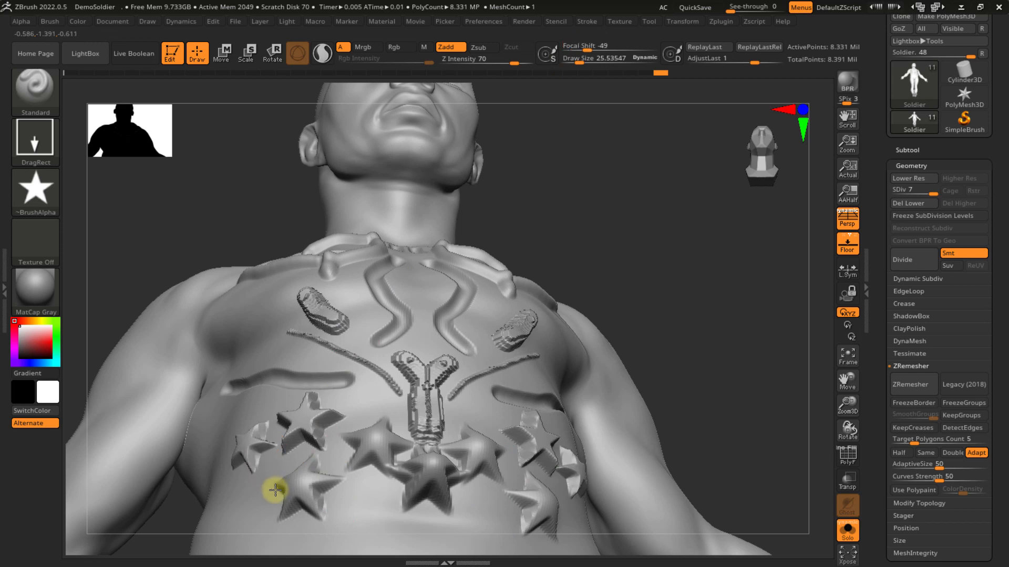
- Set Focal Shift to -100 and stamp a mirrored star on the outer side of the chest
drag(587, 46, 559, 48)
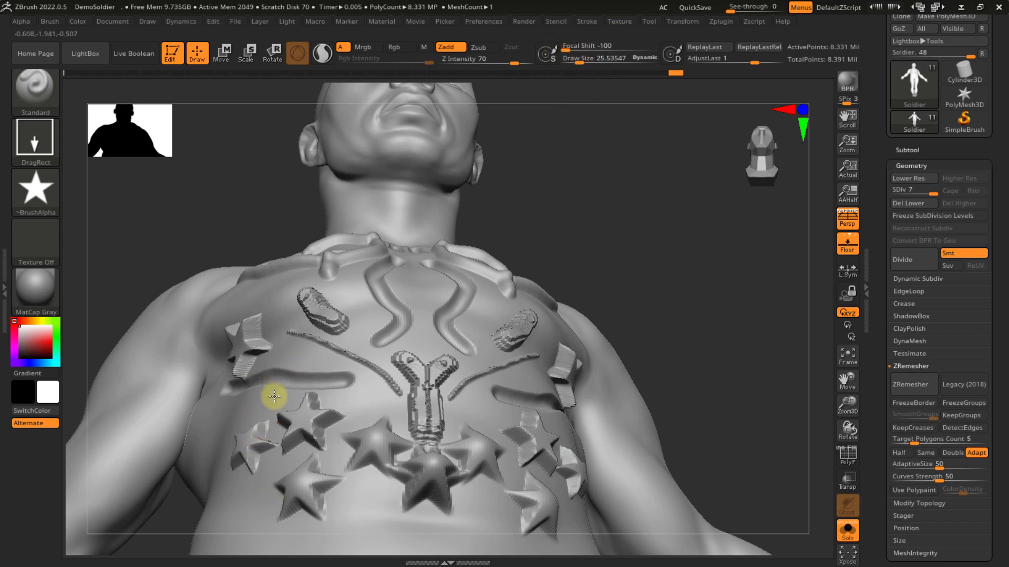
mouse_move(288, 329)
right_down()
mouse_move(349, 428)
mouse_move(306, 300)
mouse_move(312, 312)
right_up()
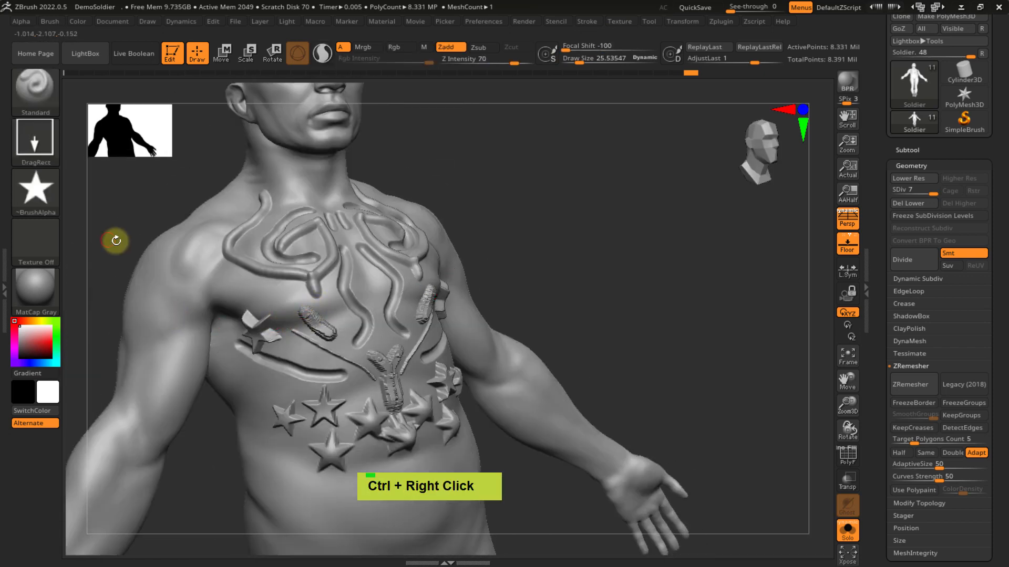
- Switch to the Dots stroke and run star-alpha trails down the upper arms, first small, then with Draw Size about 124 and Focal Shift -5
click(35, 137)
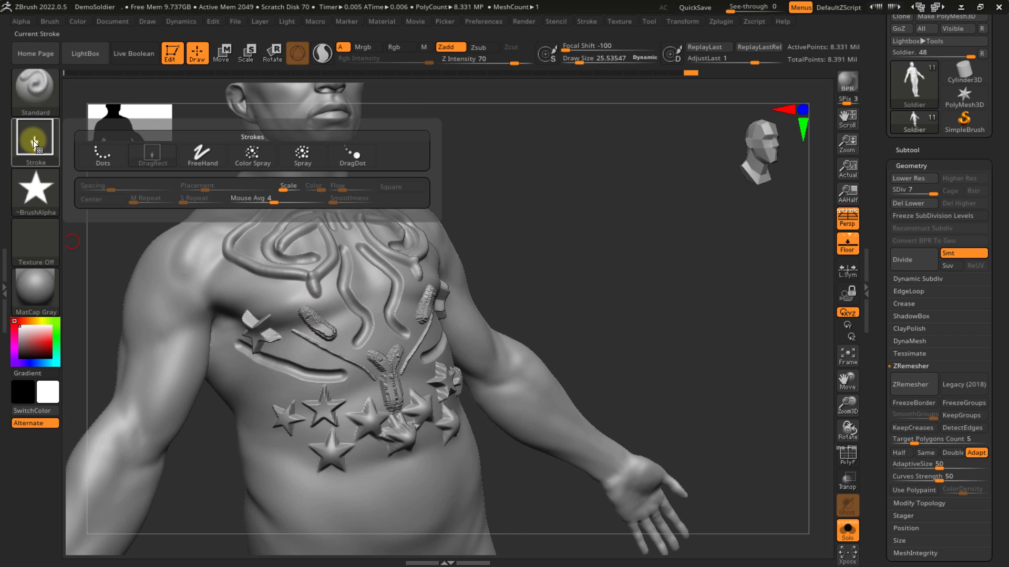
click(97, 152)
mouse_move(165, 287)
mouse_down()
mouse_move(210, 288)
mouse_move(161, 352)
mouse_move(157, 388)
mouse_up()
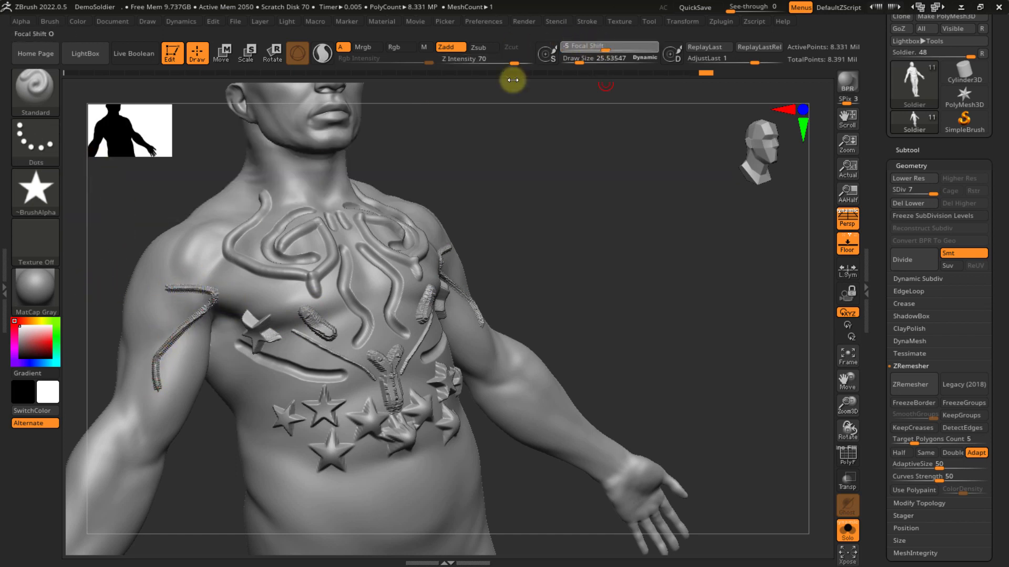
key(s)
mouse_move(148, 337)
mouse_down()
mouse_move(159, 336)
mouse_move(140, 372)
mouse_move(137, 440)
mouse_up()
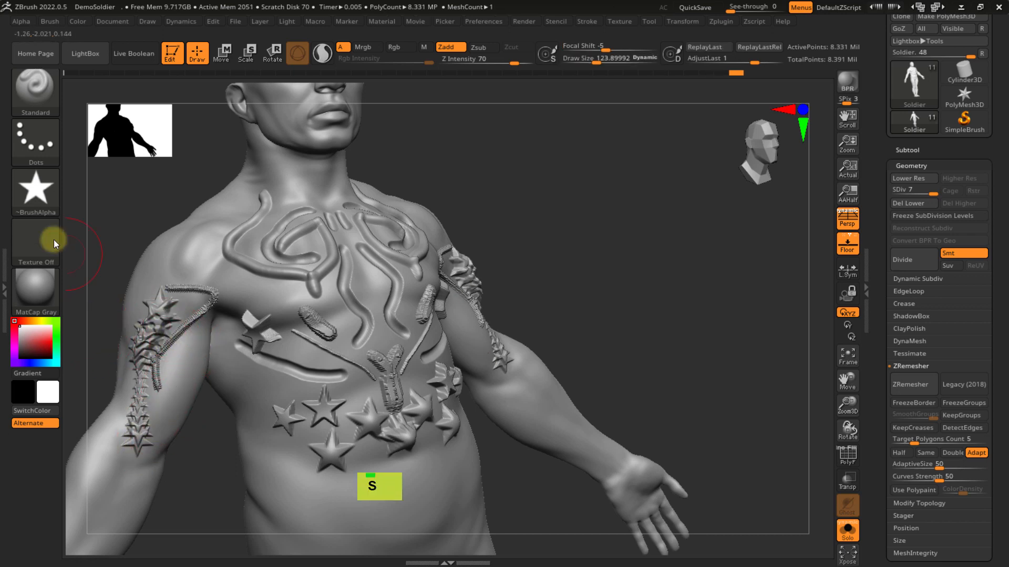
- Turn off the brush alpha
click(35, 189)
click(122, 209)
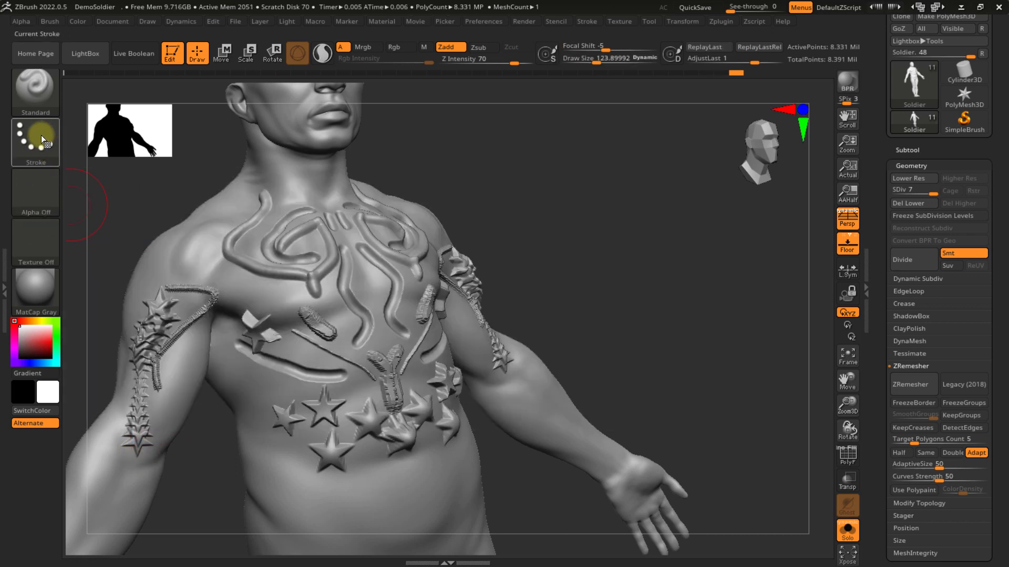
right_drag(430, 286, 443, 317)
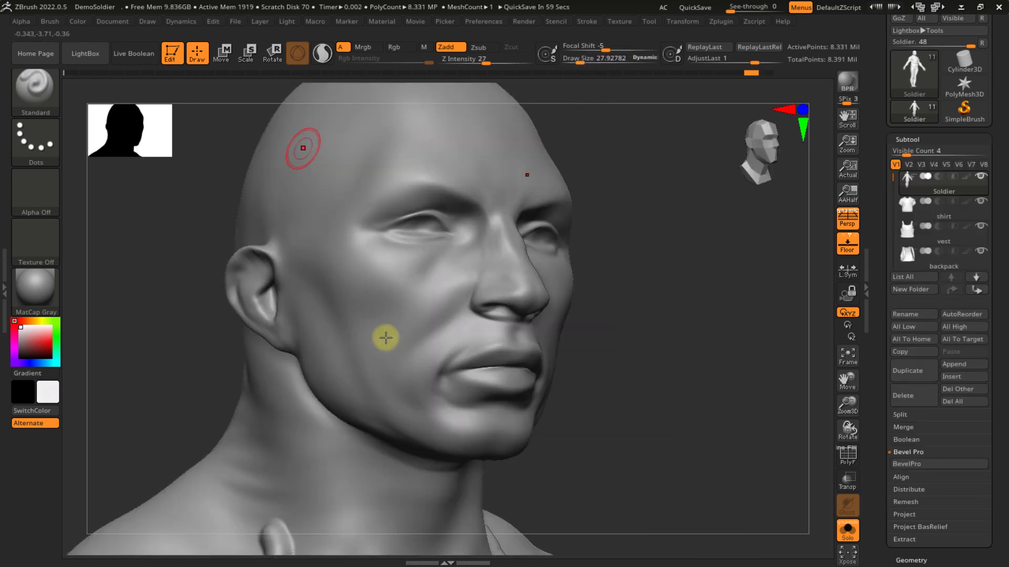
- Carve into the side of the face in front of the ear with the brush inverted to subtract
alt+click(338, 295)
alt+click(316, 310)
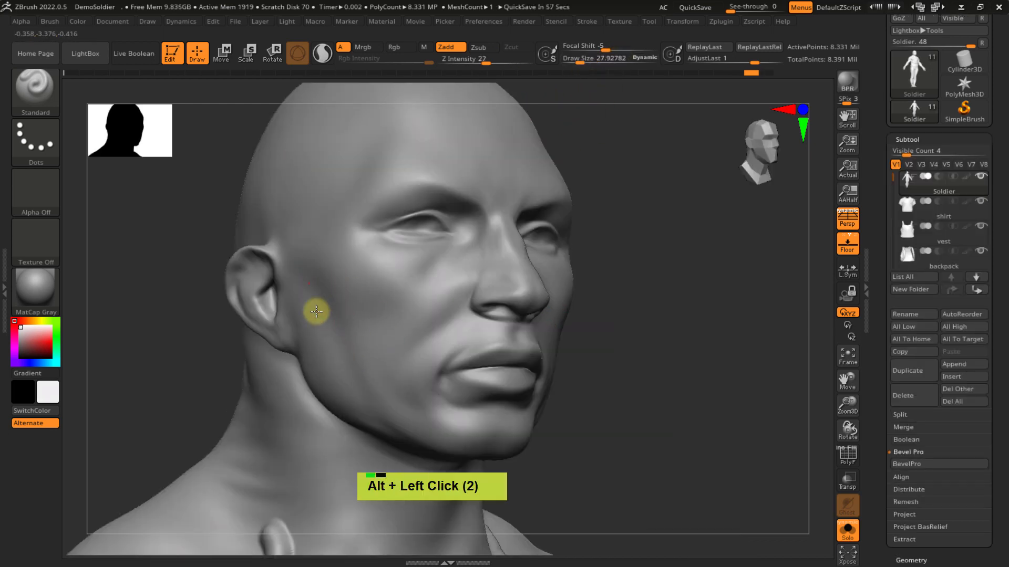
ctrl+right_click(345, 345)
mouse_move(345, 344)
alt+right_down()
mouse_move(354, 315)
mouse_move(371, 322)
mouse_move(344, 322)
alt+right_up()
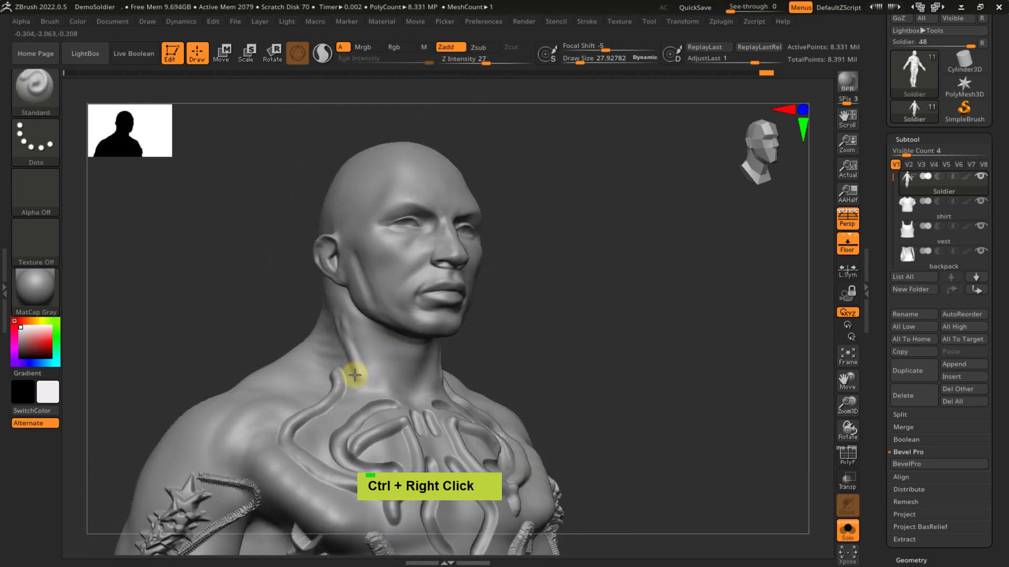
- Sculpt mirrored ridges on the neck and set Z Intensity to 42, Draw Size to about 169 and Focal Shift to -9
key(u)
mouse_move(360, 349)
mouse_down()
mouse_move(378, 345)
mouse_move(369, 330)
mouse_move(391, 364)
mouse_move(416, 371)
mouse_move(380, 345)
mouse_up()
key(s)
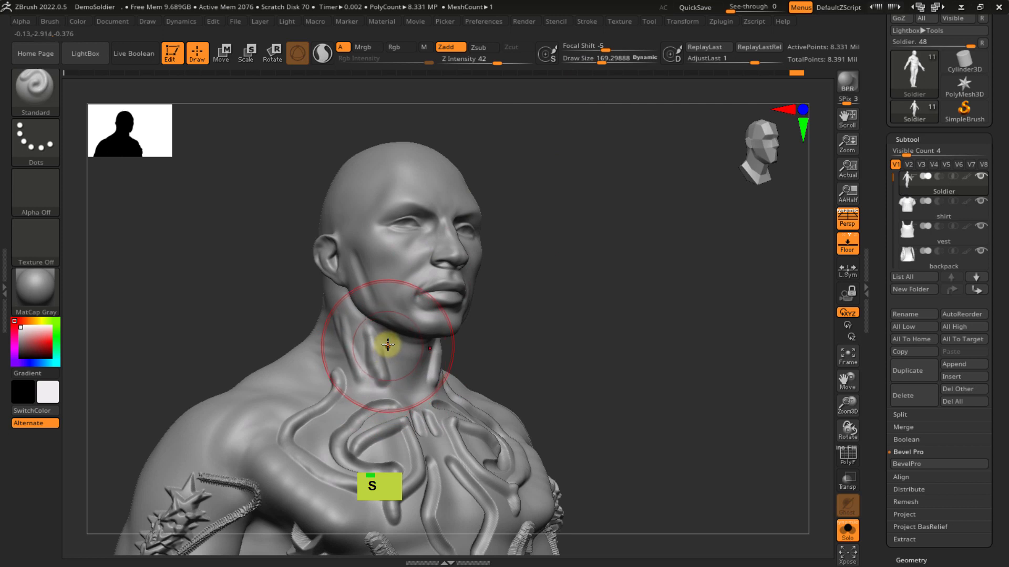
key(o)
drag(389, 347, 383, 349)
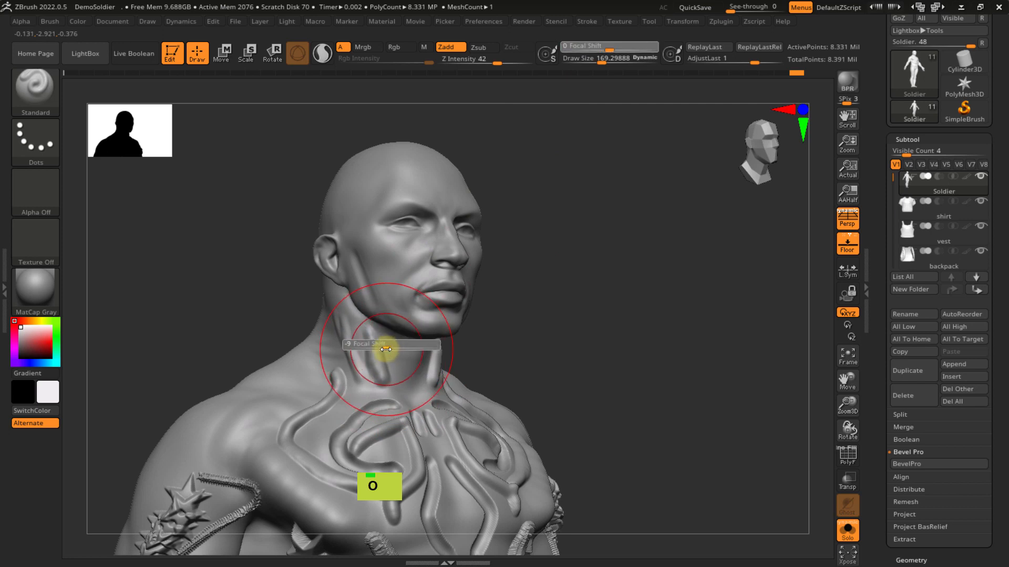
- Review the quick brush settings pop-up and the Draw Size and Z Intensity sliders at the cursor
key(space)
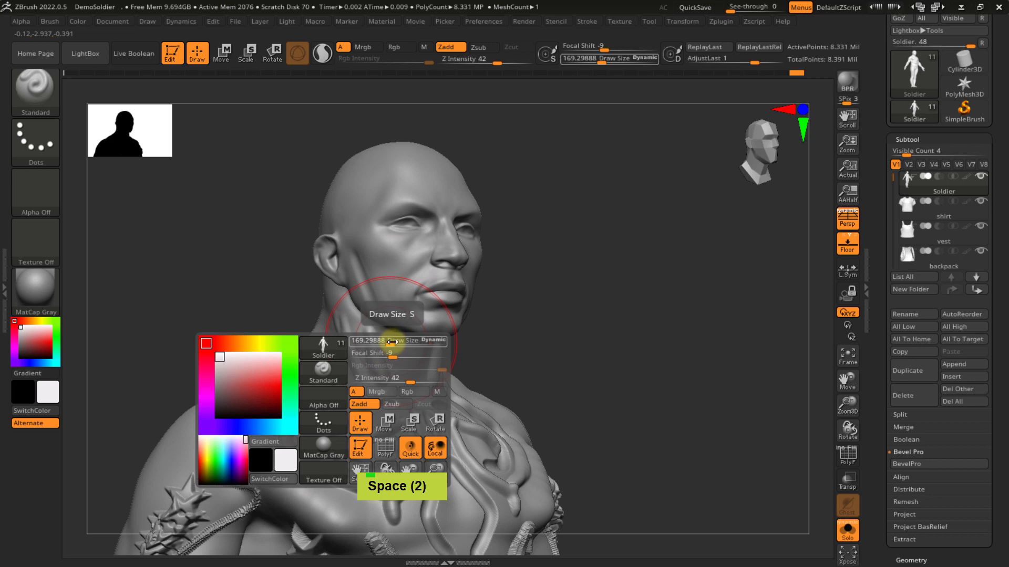
key(space)
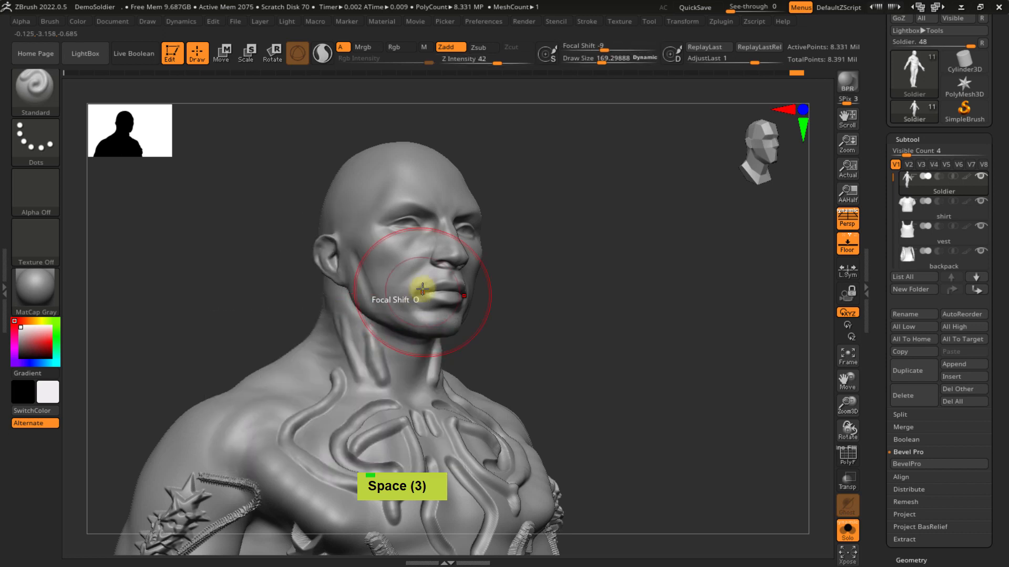
key(s)
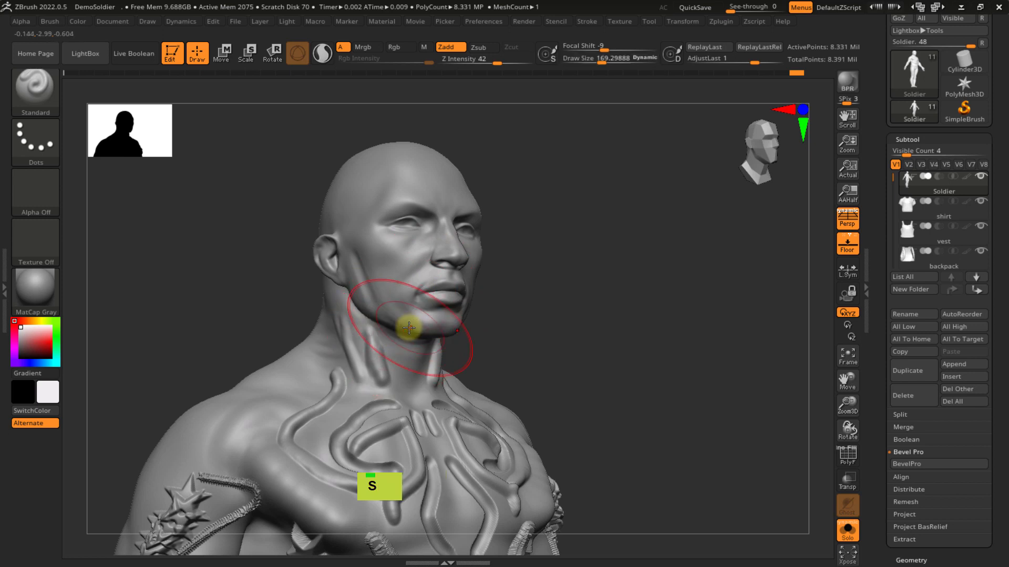
key(s)
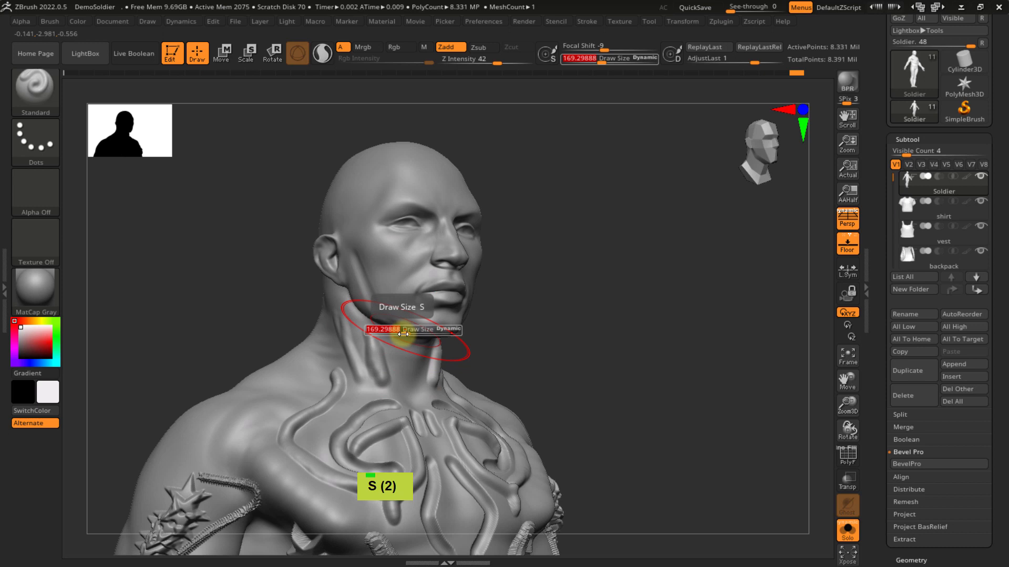
key(u)
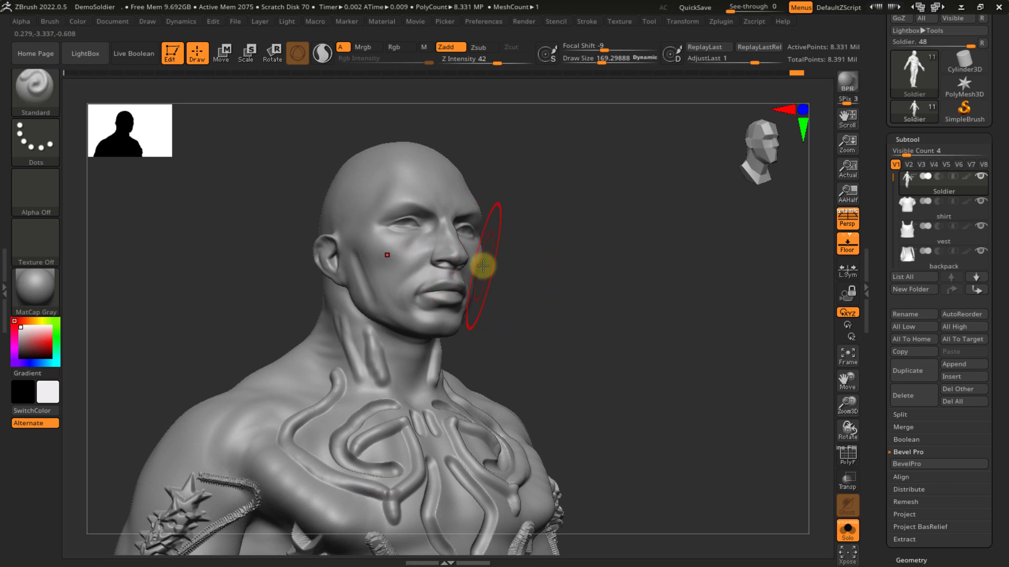
- View the soldier's upper body from the front and review the document saving options
ctrl+right_drag(573, 271, 559, 241)
alt+right_drag(536, 296, 599, 245)
scroll(882, 109, up, 3)
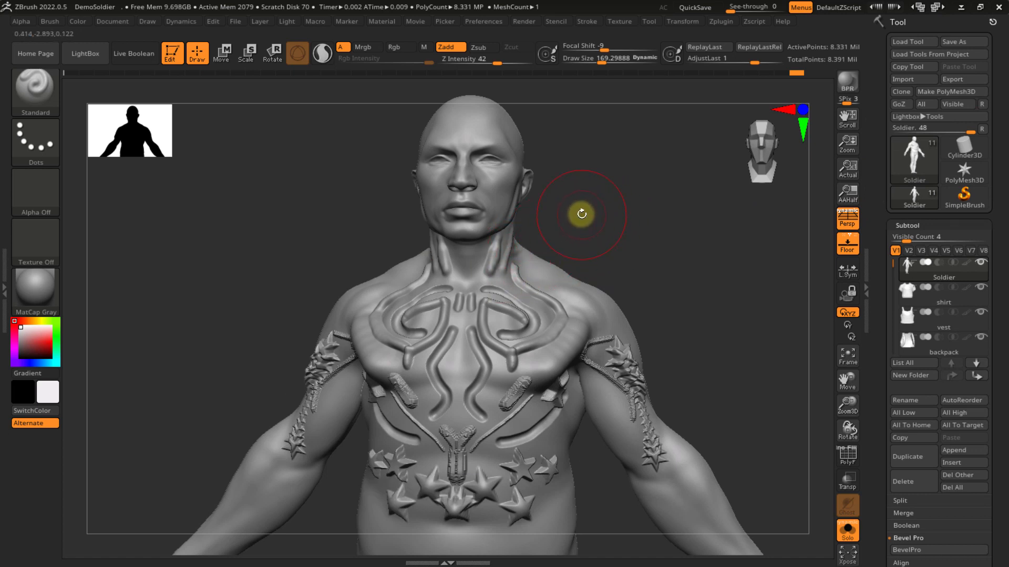
alt+right_drag(633, 196, 592, 204)
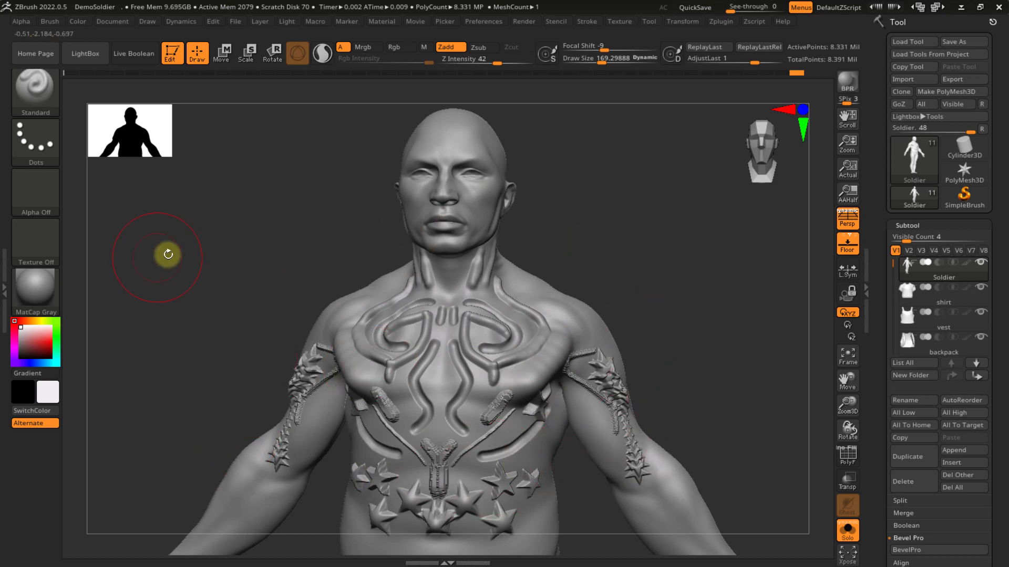
click(112, 22)
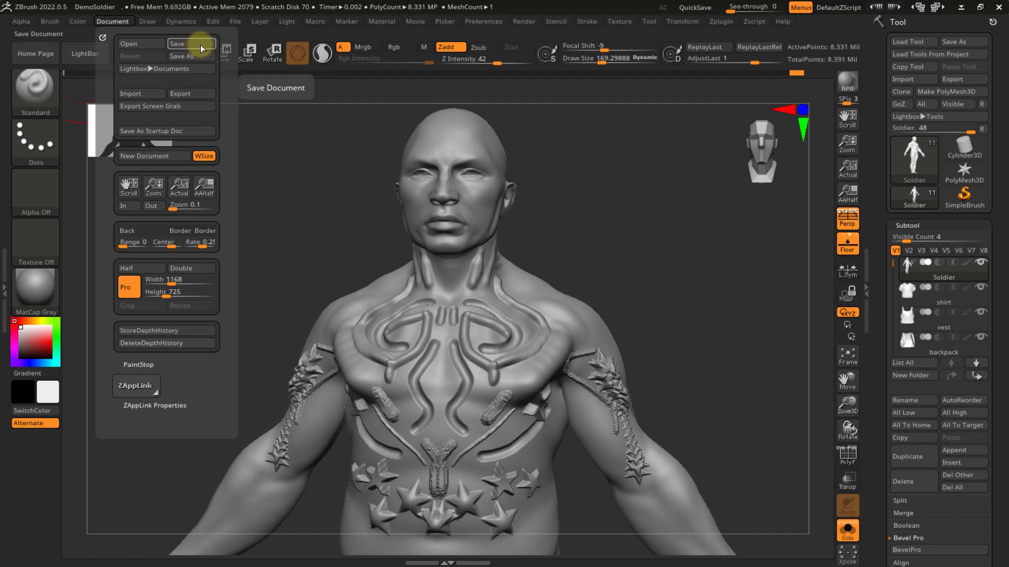
- Turn off Edit mode and switch the active mesh from 3D to 2.5D mode
mouse_move(529, 196)
right_down()
mouse_move(578, 243)
mouse_move(607, 229)
mouse_move(597, 207)
right_up()
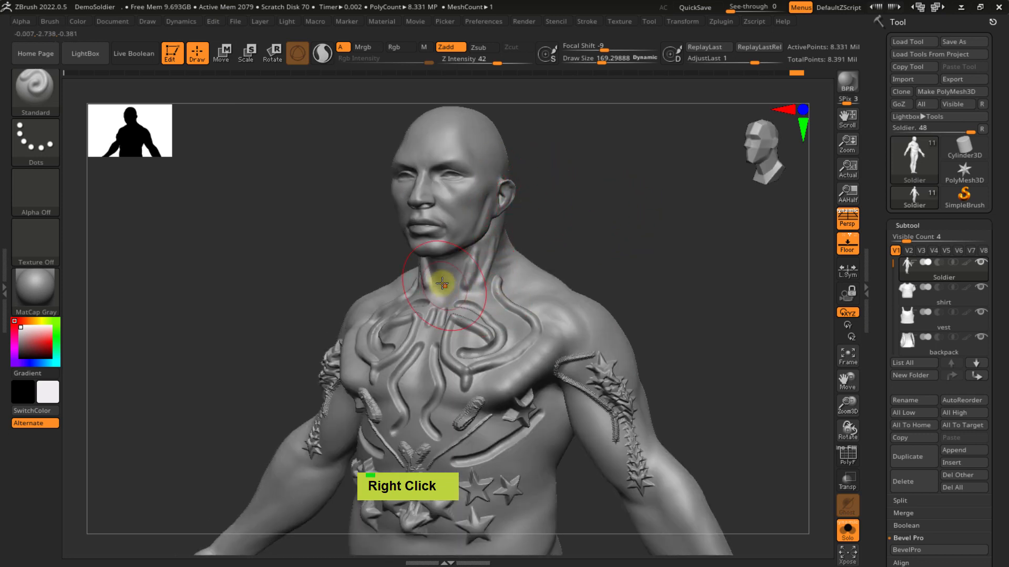
mouse_move(469, 319)
mouse_down()
mouse_move(487, 308)
mouse_move(473, 300)
mouse_up()
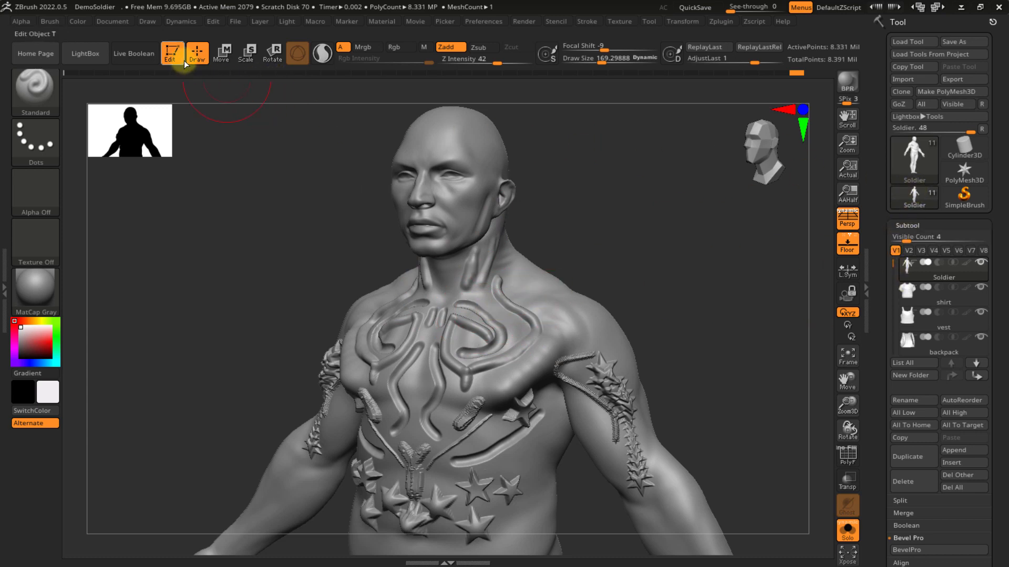
click(167, 55)
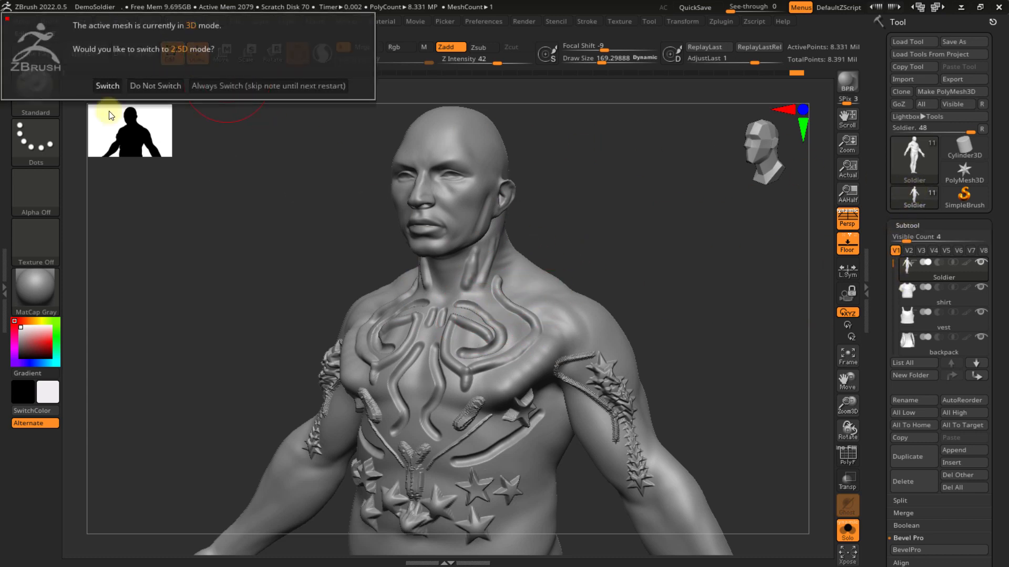
click(97, 86)
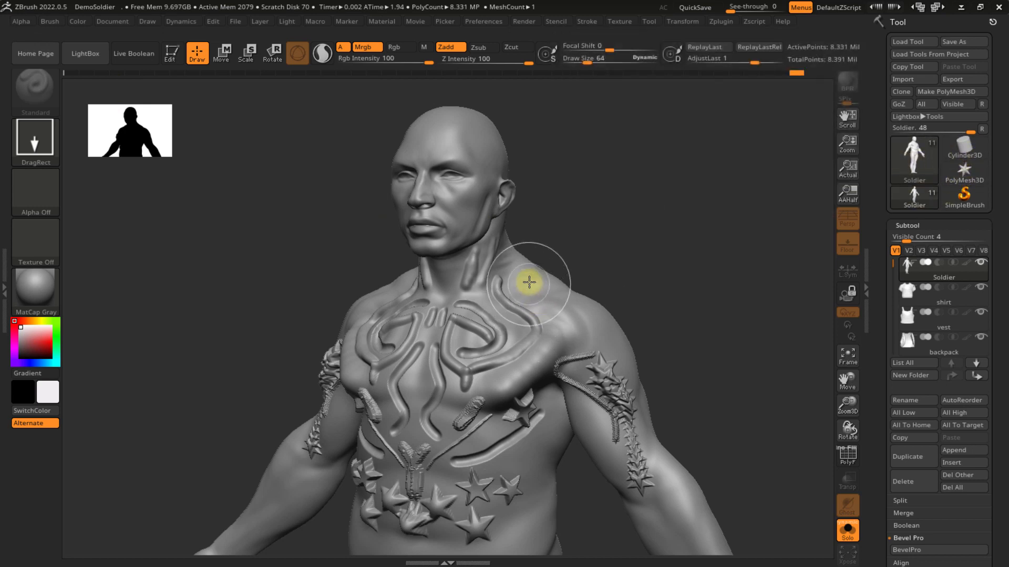
- Draw overlapping small copies of the soldier at varied sizes and angles across the shoulders and chest
drag(529, 283, 543, 320)
drag(402, 297, 409, 325)
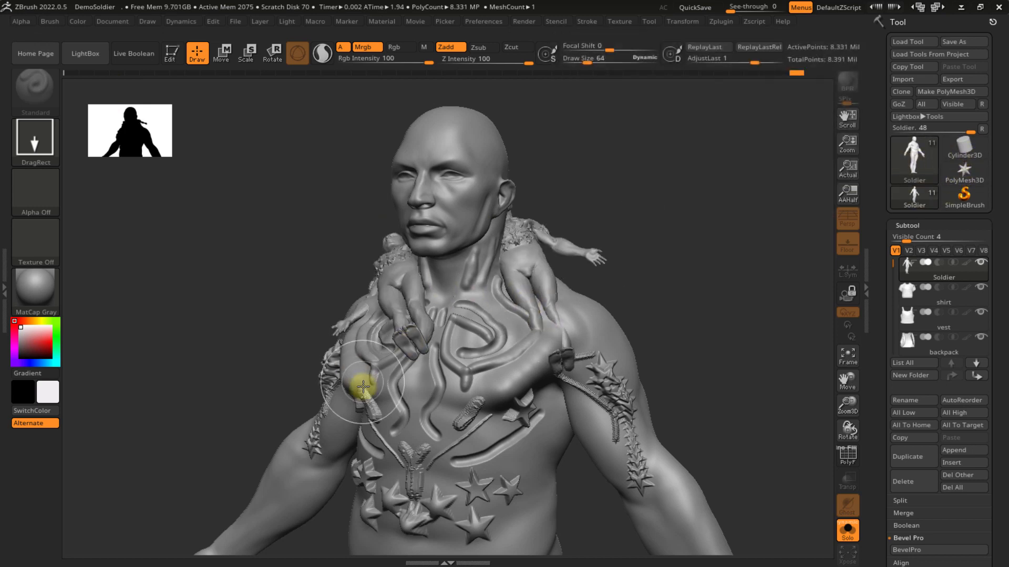
drag(362, 388, 376, 416)
drag(432, 403, 425, 465)
drag(487, 387, 460, 442)
drag(526, 382, 530, 417)
drag(576, 386, 581, 401)
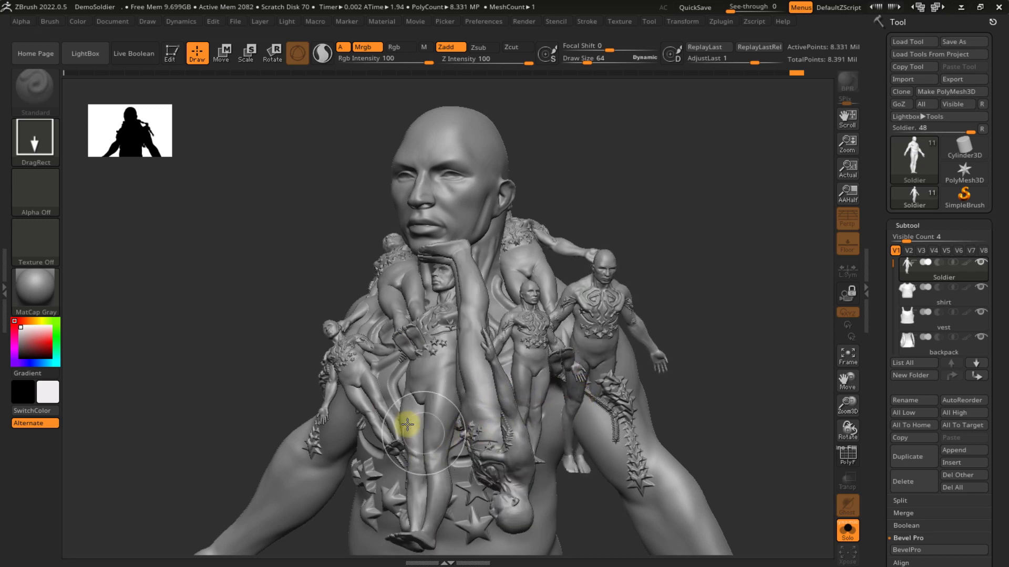
drag(413, 425, 483, 402)
drag(508, 369, 537, 390)
drag(507, 322, 553, 367)
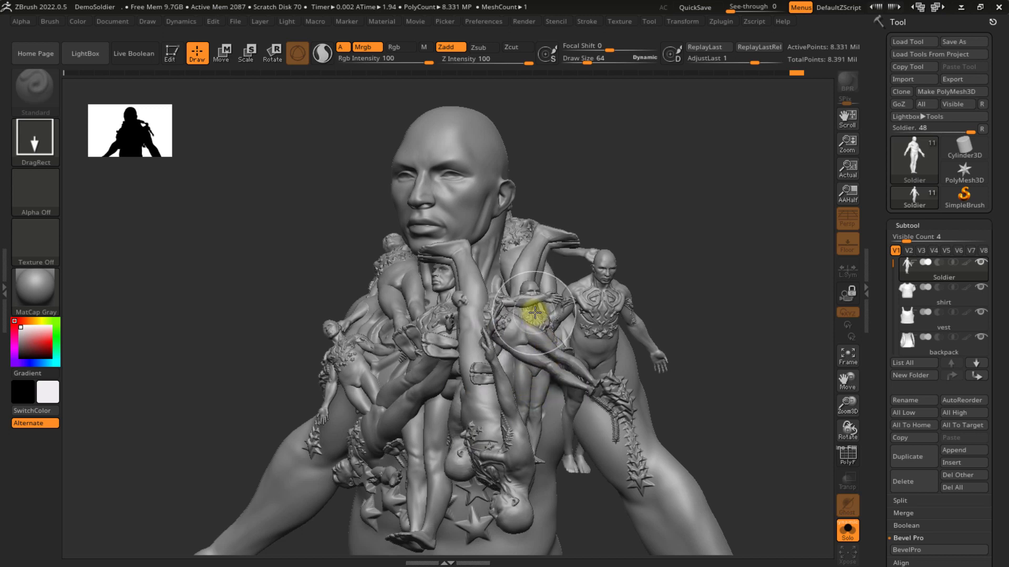
drag(534, 313, 566, 364)
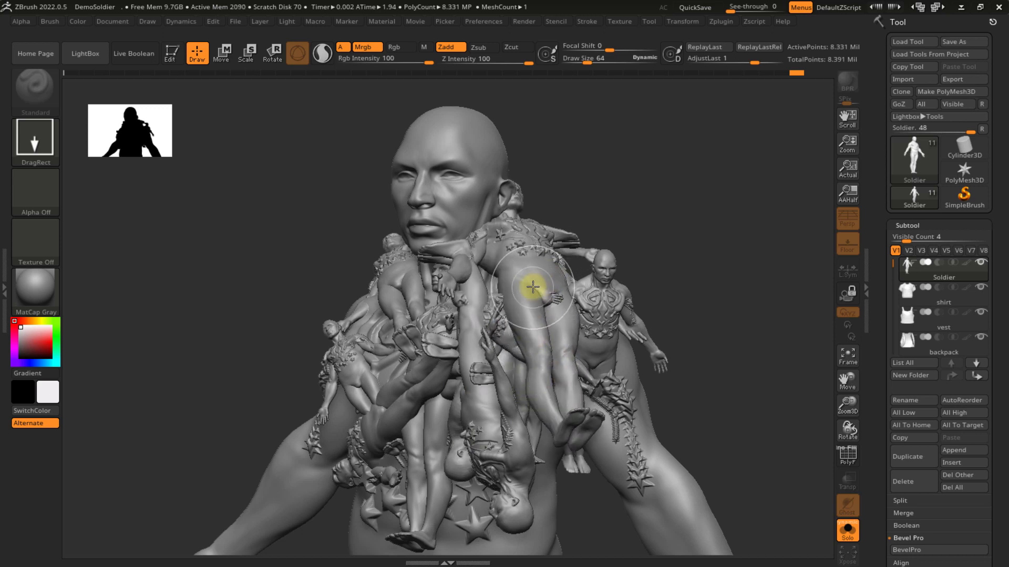
- Return to Edit mode, then rotate, move and enlarge the last drawn soldier copy so it stands facing front beside the large figure
key(t)
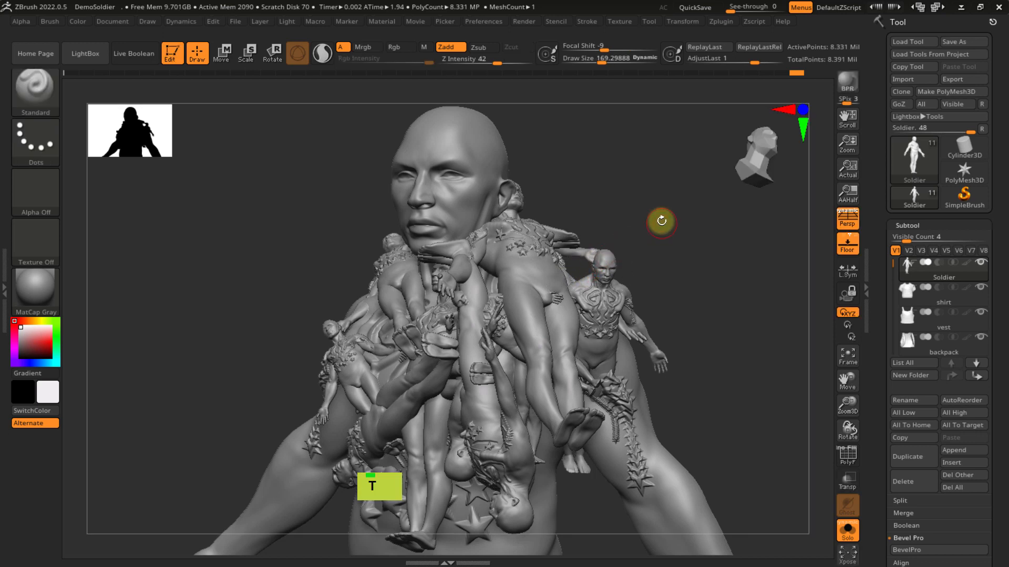
right_click(612, 289)
key(shift)
alt+right_drag(583, 310, 514, 322)
right_drag(426, 295, 469, 321)
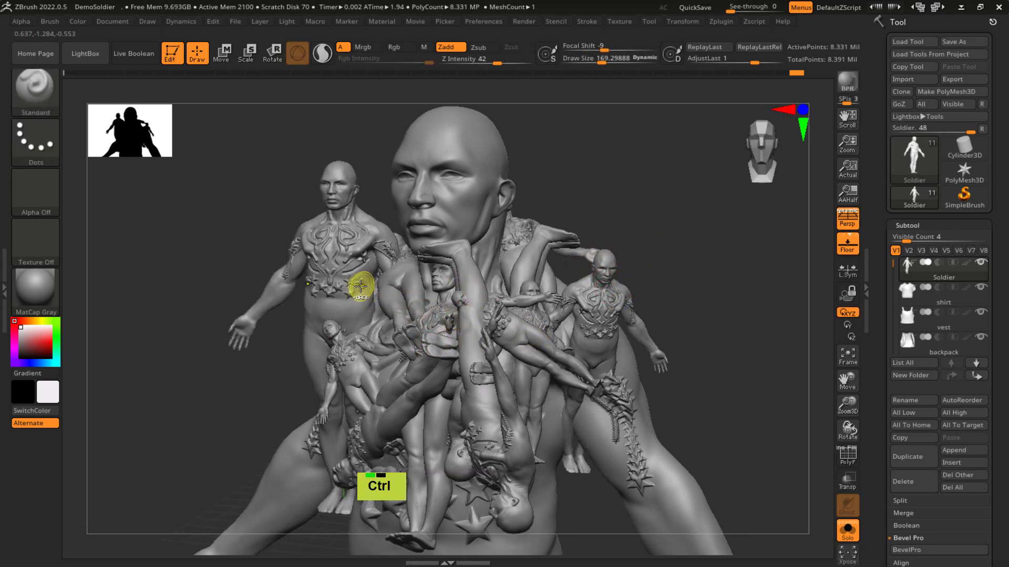
mouse_move(360, 285)
ctrl+right_down()
mouse_move(393, 307)
mouse_move(392, 379)
mouse_move(378, 377)
mouse_move(383, 360)
mouse_move(466, 439)
mouse_move(416, 378)
mouse_move(371, 360)
ctrl+right_up()
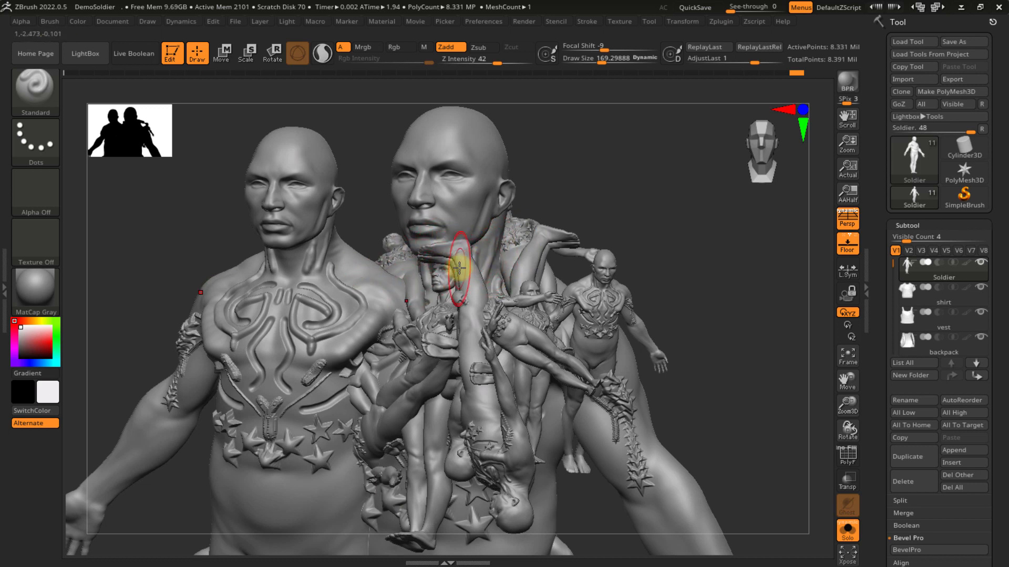
- Try a raised mirrored stroke on the shoulders of the editable soldier copy and undo it
drag(349, 270, 372, 245)
key(ctrl+z)
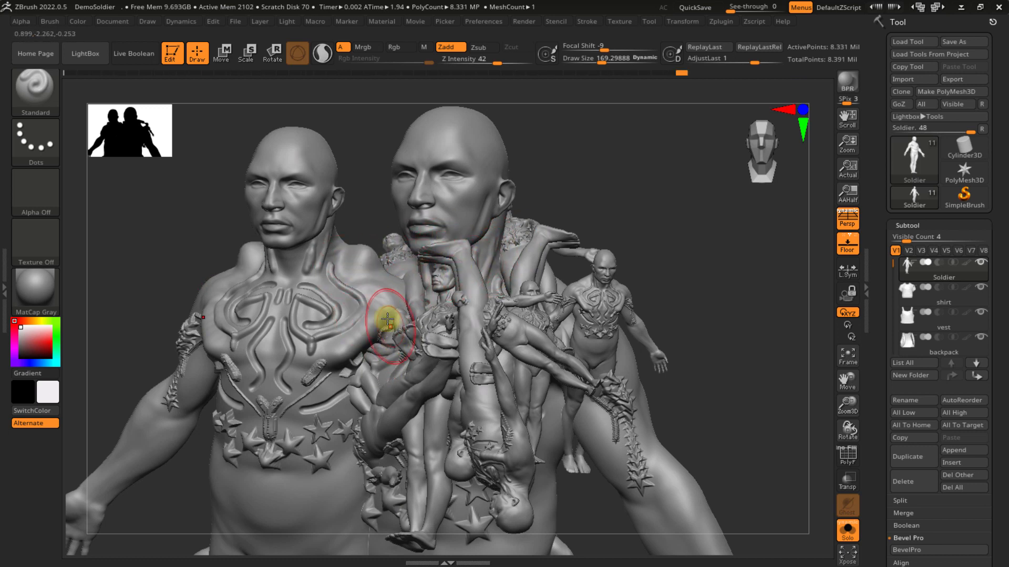
key(ctrl+z)
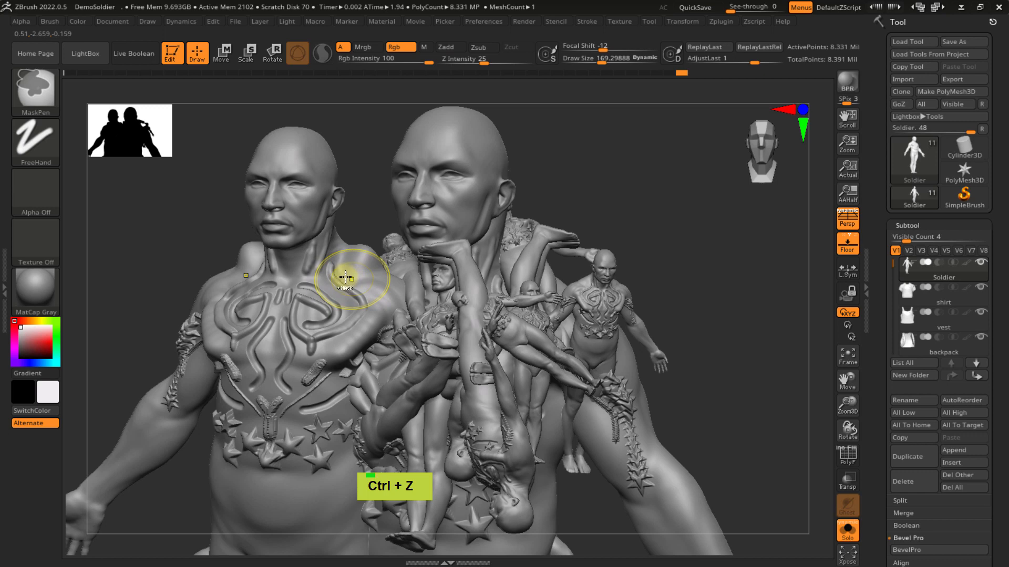
- Turn the soldier copy to face front, then check the save dialog for project DemoSoldier.ZPR and leave it without saving
click(116, 21)
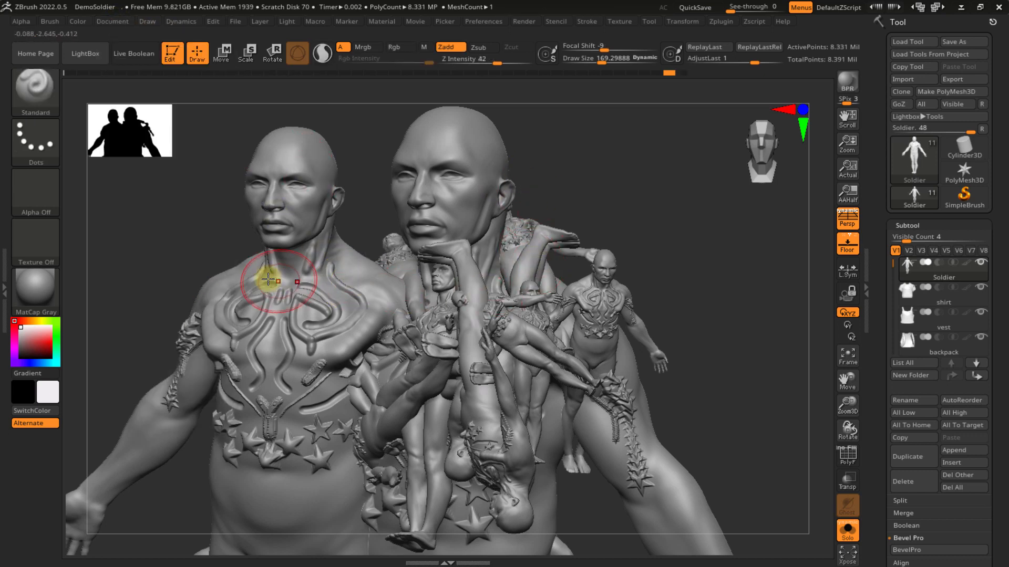
right_drag(268, 279, 213, 359)
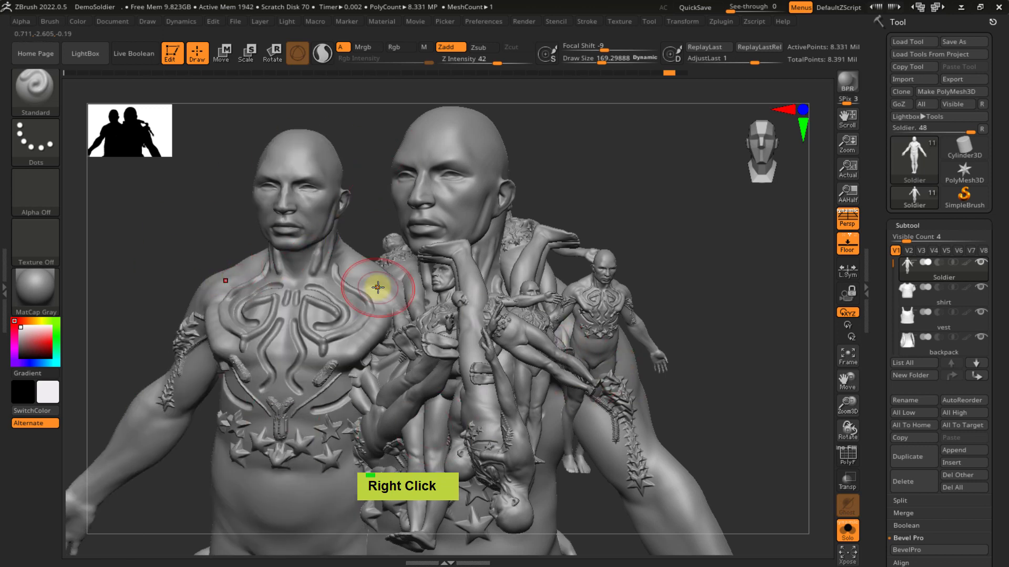
click(235, 17)
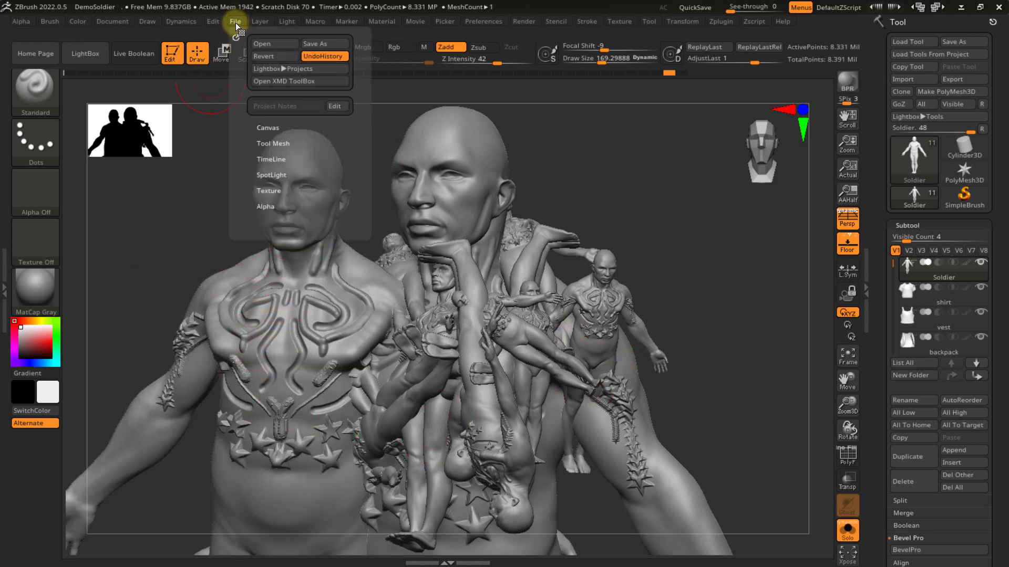
click(323, 44)
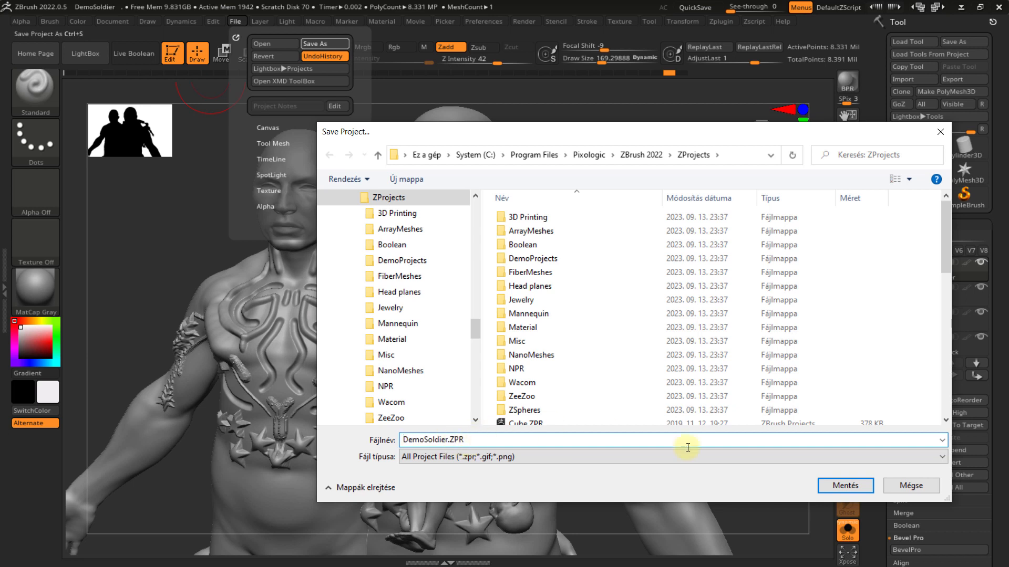
click(903, 488)
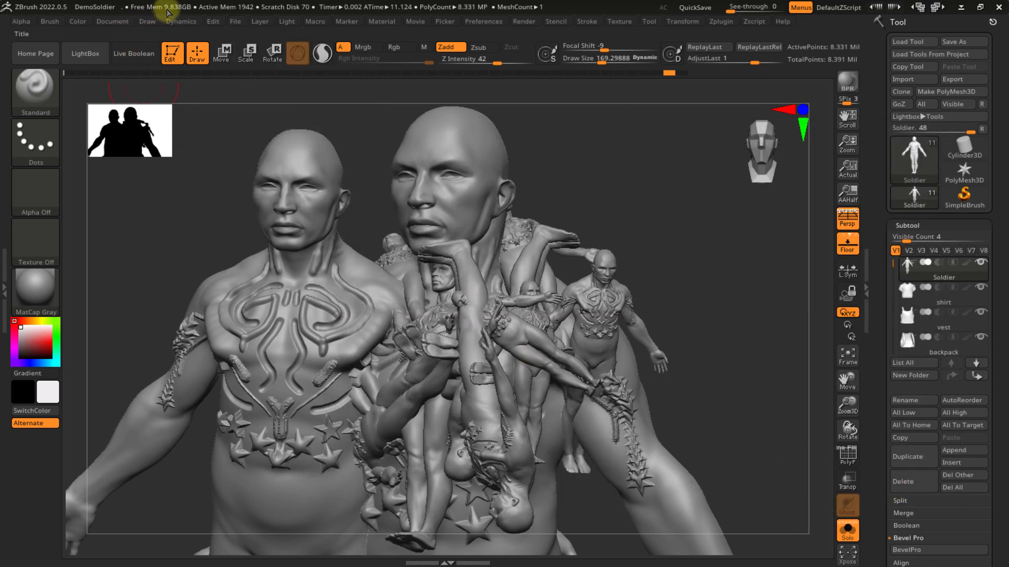
- Check how the canvas is saved as a ZDoc (.zbr) document instead of the active tool, and cancel without saving
click(121, 25)
click(202, 52)
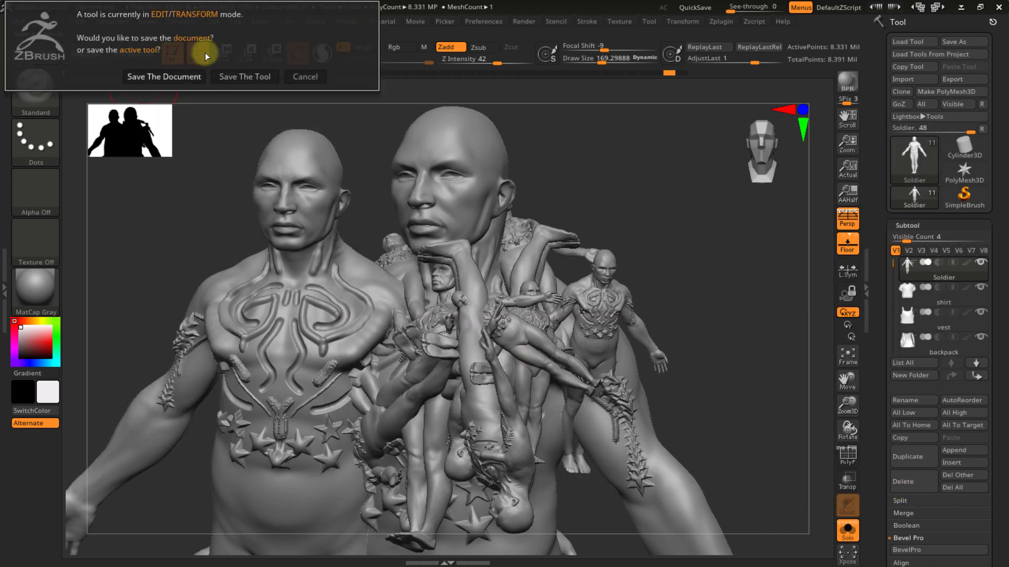
click(303, 78)
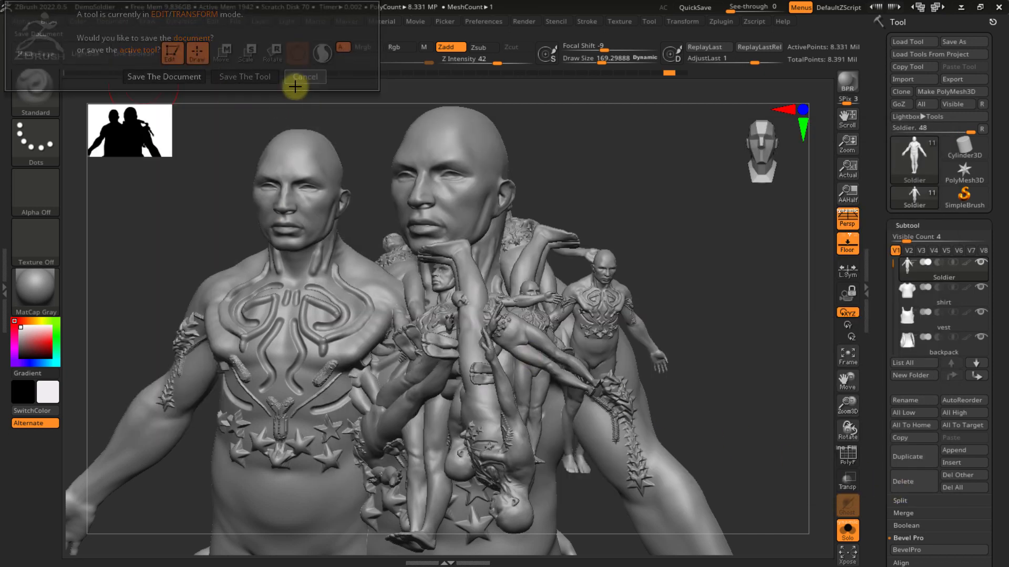
click(119, 24)
click(203, 51)
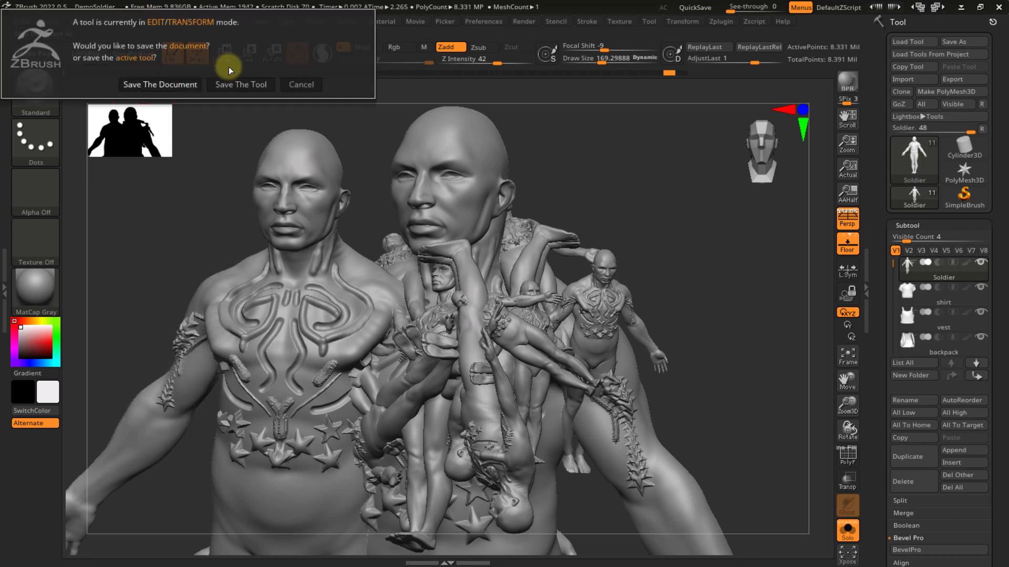
click(181, 85)
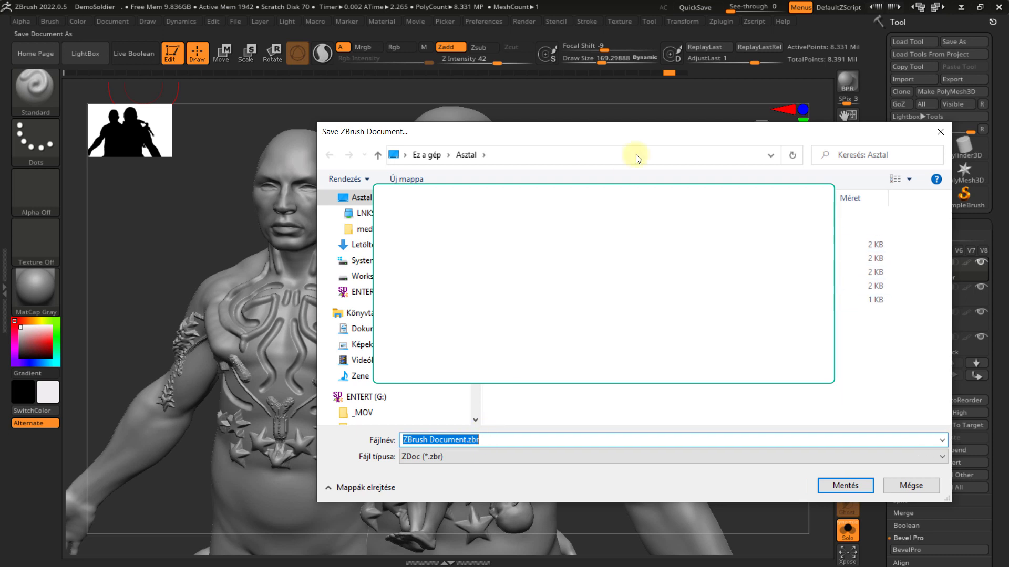
drag(676, 135, 563, 146)
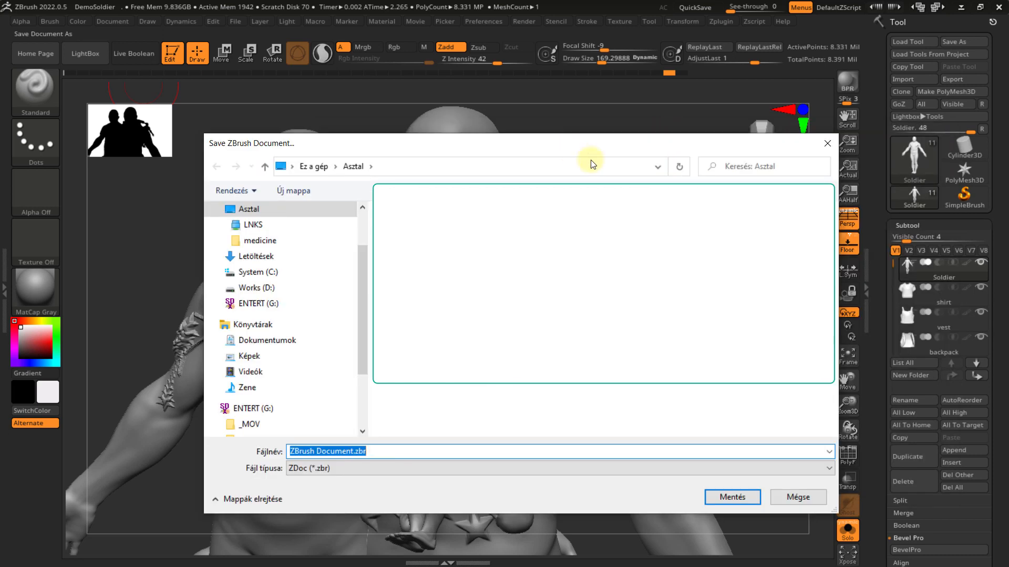
click(798, 497)
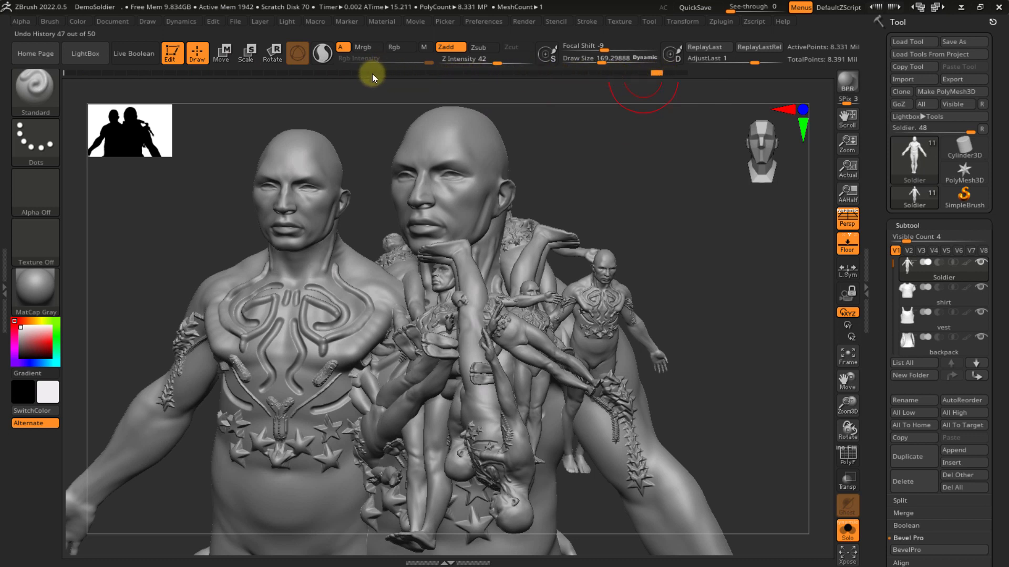
- Step the editable soldier back through its undo history to the state with only the paired raised loops on the chest
click(342, 74)
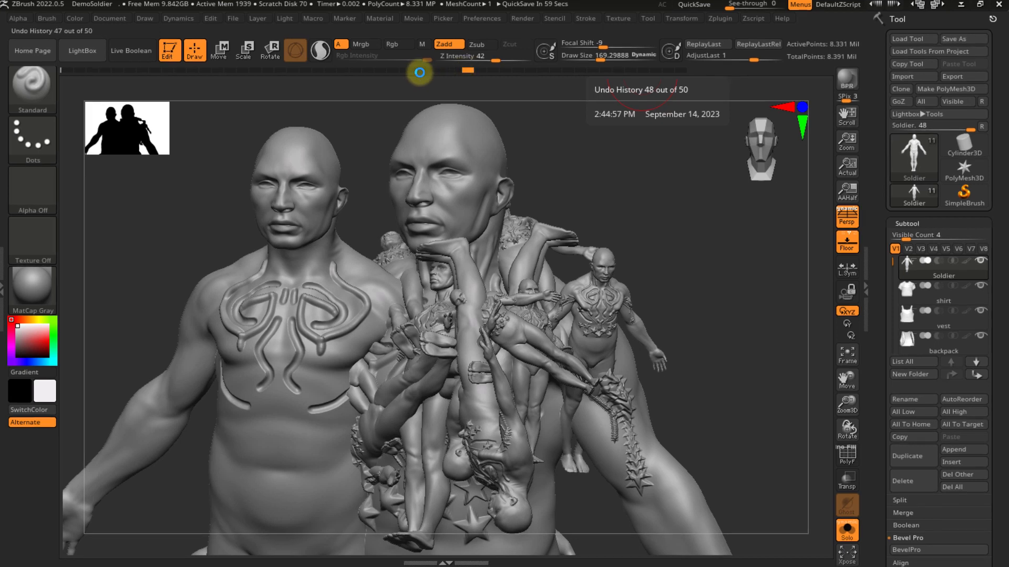
click(346, 85)
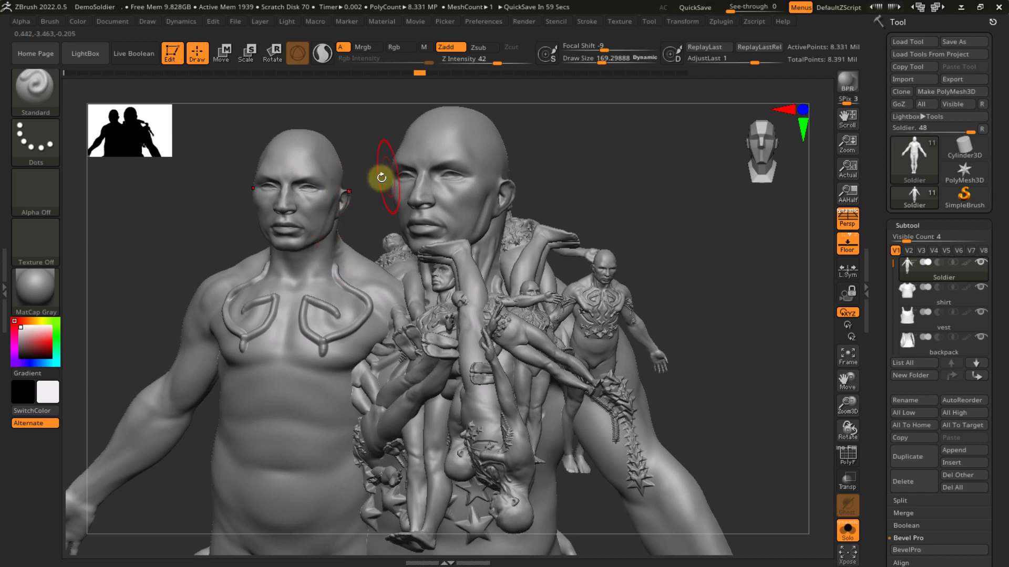
right_drag(380, 173, 338, 236)
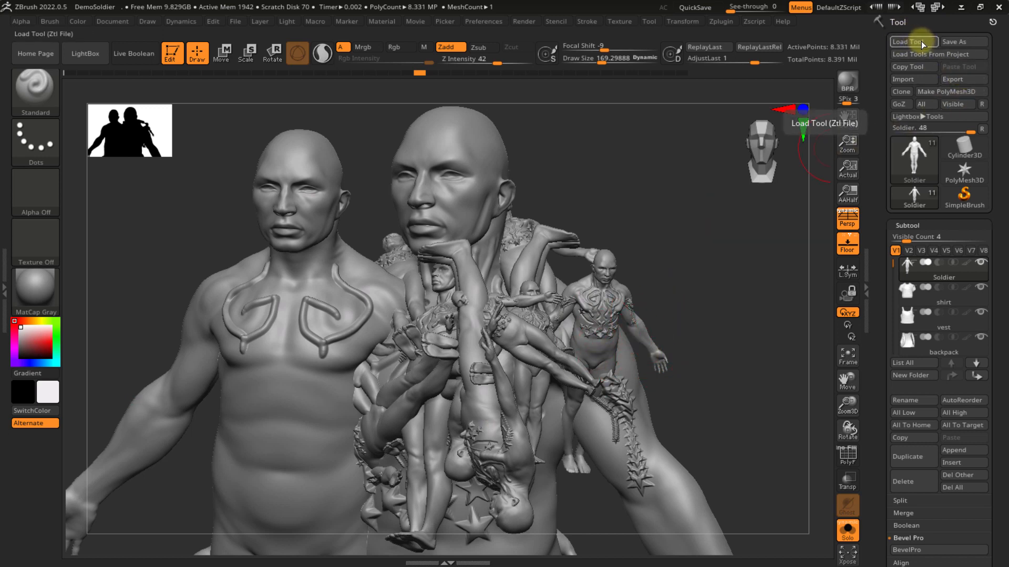
- Save the active soldier tool as Soldier.ztl in the ZB folder on the desktop
click(971, 42)
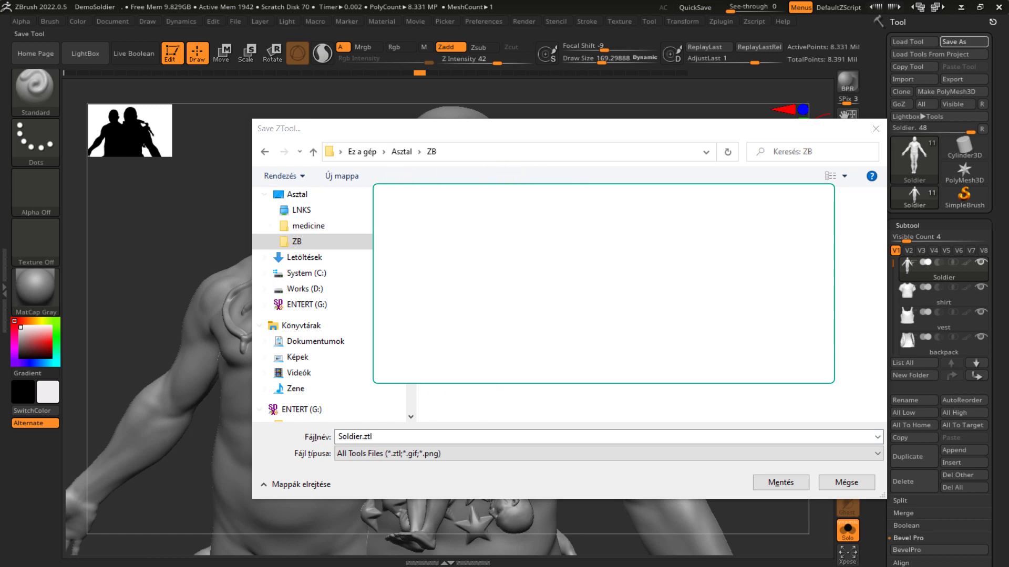
click(781, 482)
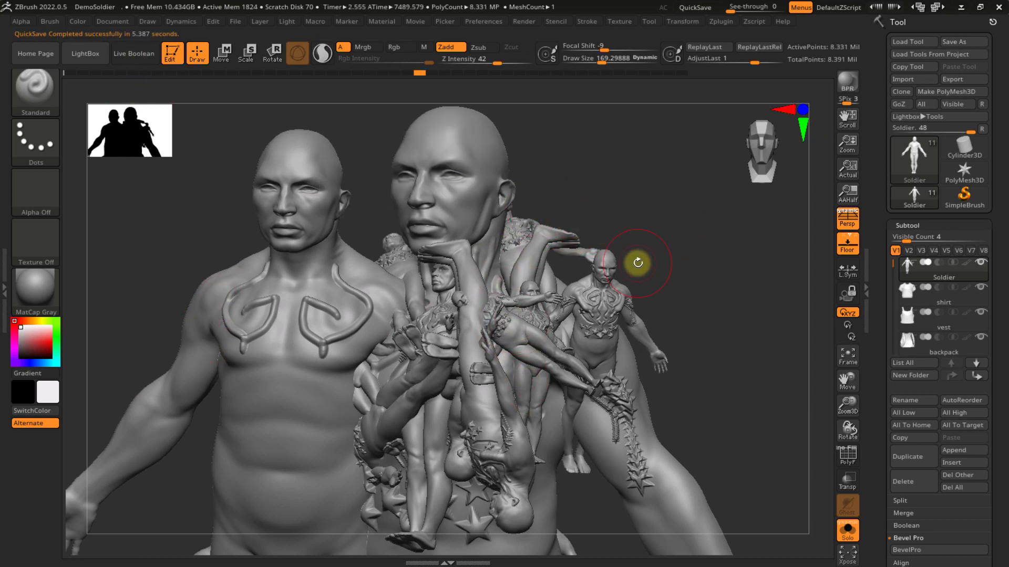
- Start saving the whole scene as a project
click(234, 21)
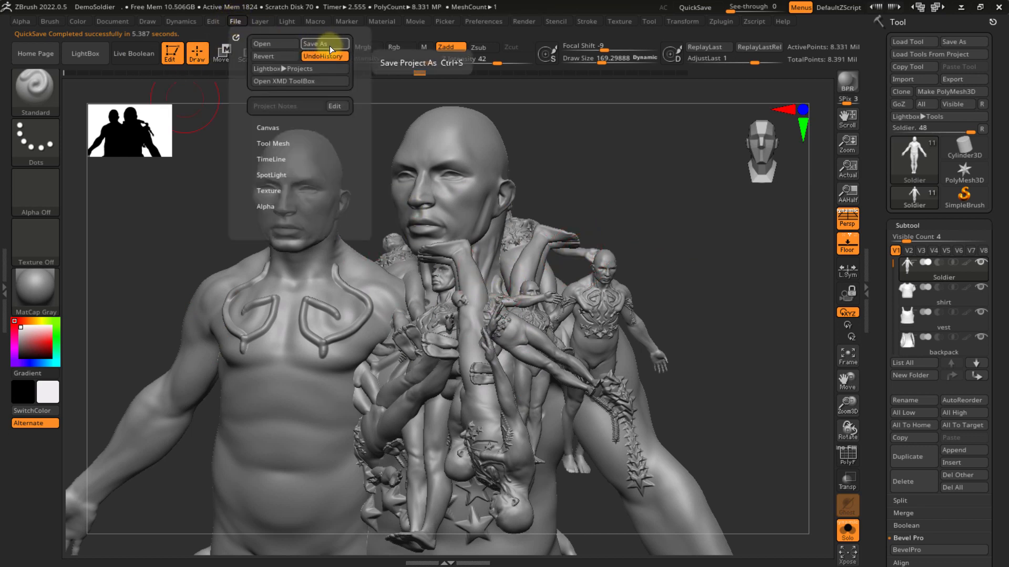